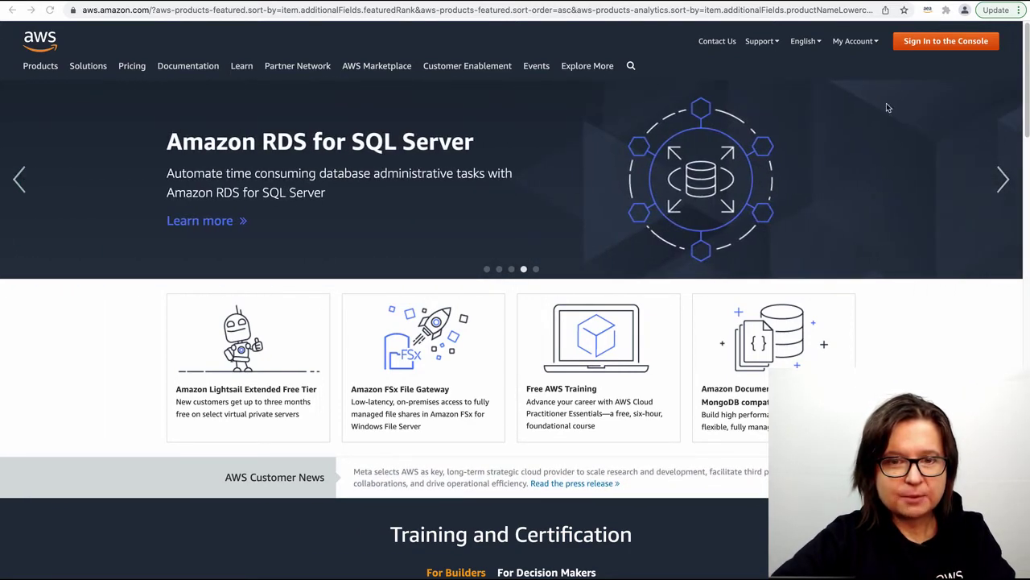
# - Choose IAM user sign-in on the console page and enter the account alias
pyautogui.click(905, 49)
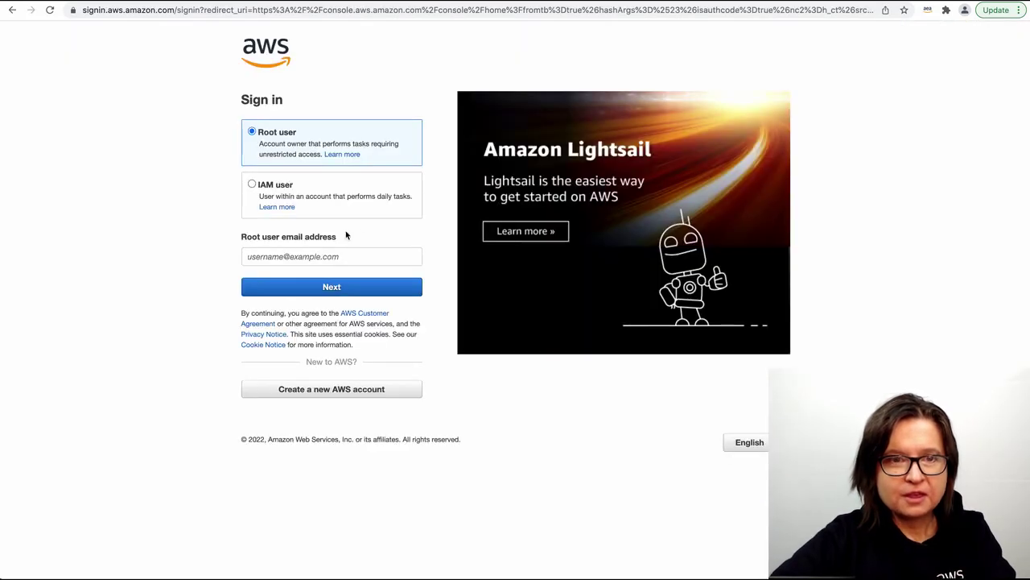
pyautogui.click(275, 186)
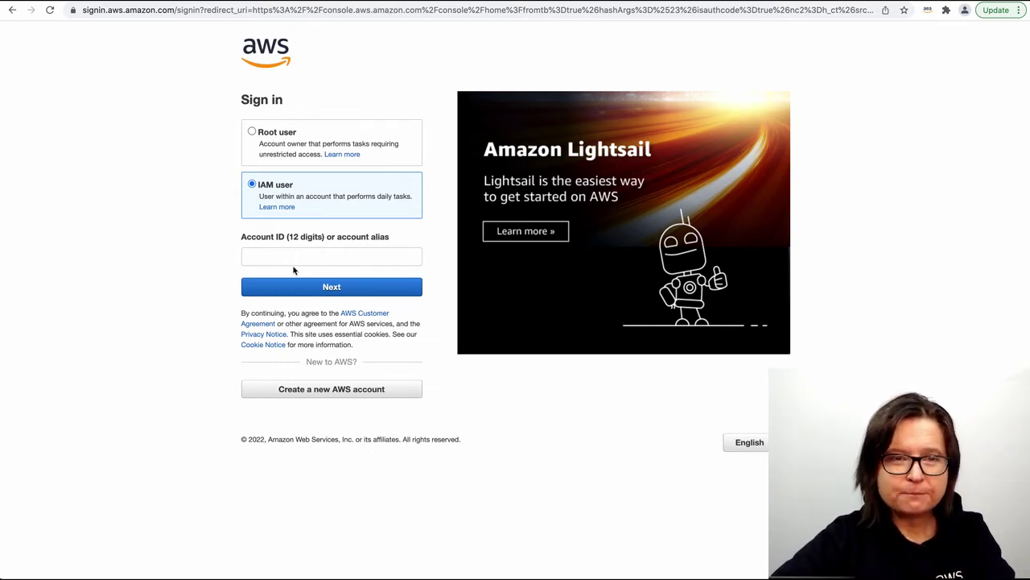
pyautogui.click(295, 259)
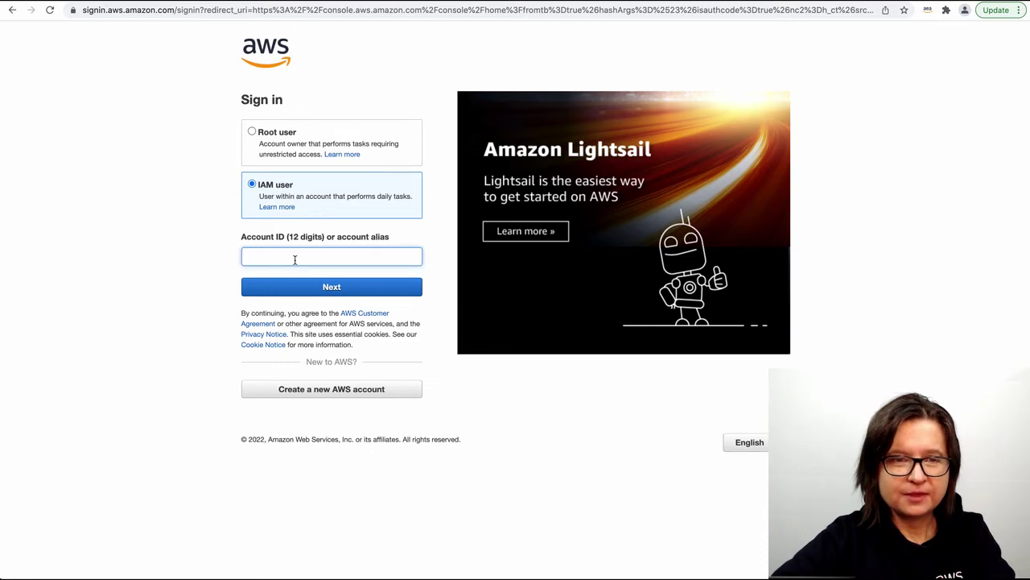
pyautogui.write('esmolko')
pyautogui.click(319, 288)
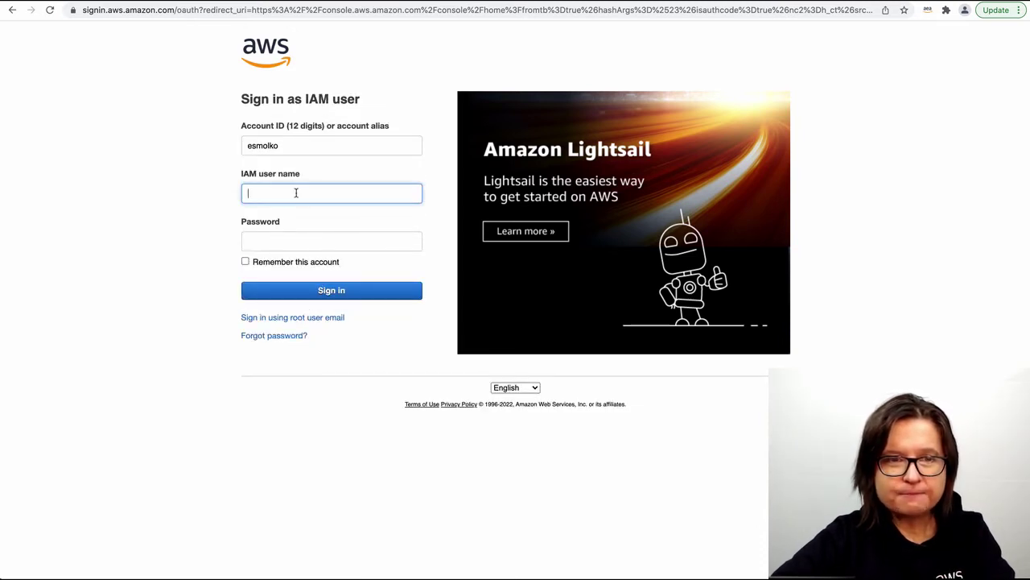
# - Enter the IAM user name and the account password, then sign in
pyautogui.write('eksAdmin')
pyautogui.press('Tab')
pyautogui.hotkey('ctrl', 'v')
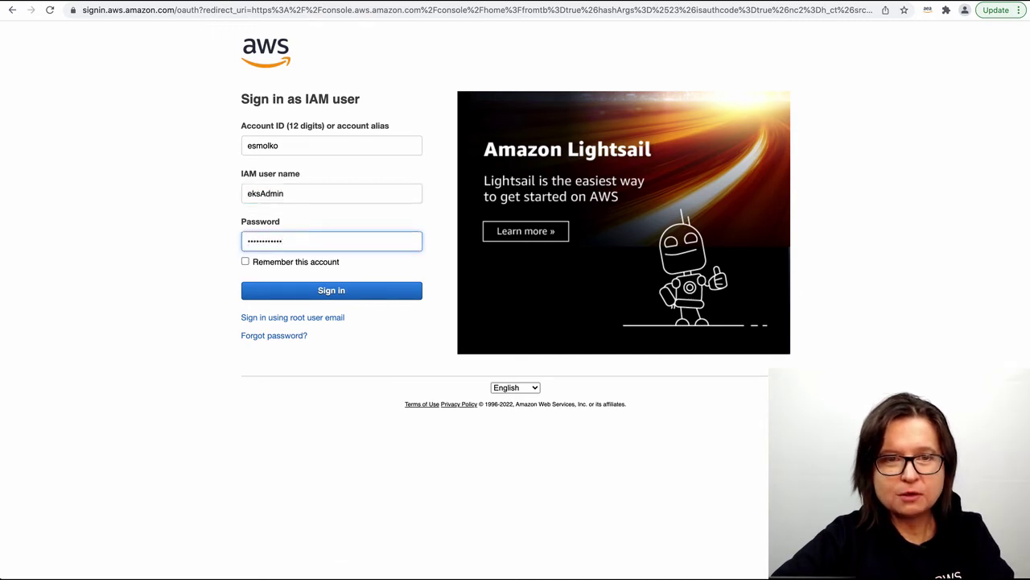
pyautogui.click(349, 291)
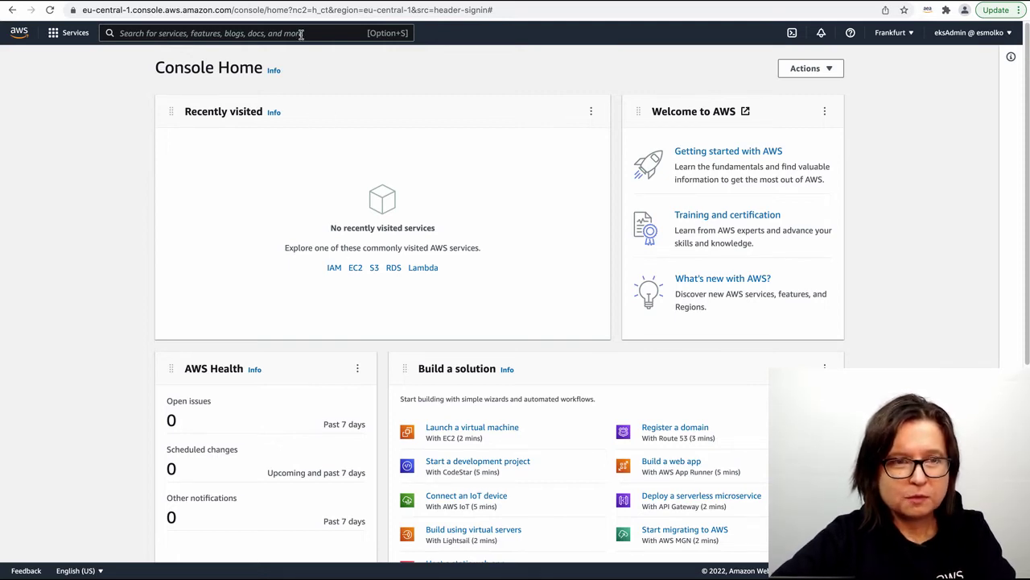
# - Show the Machine Learning services from the Services menu and scroll down toward Amazon Polly
pyautogui.click(78, 36)
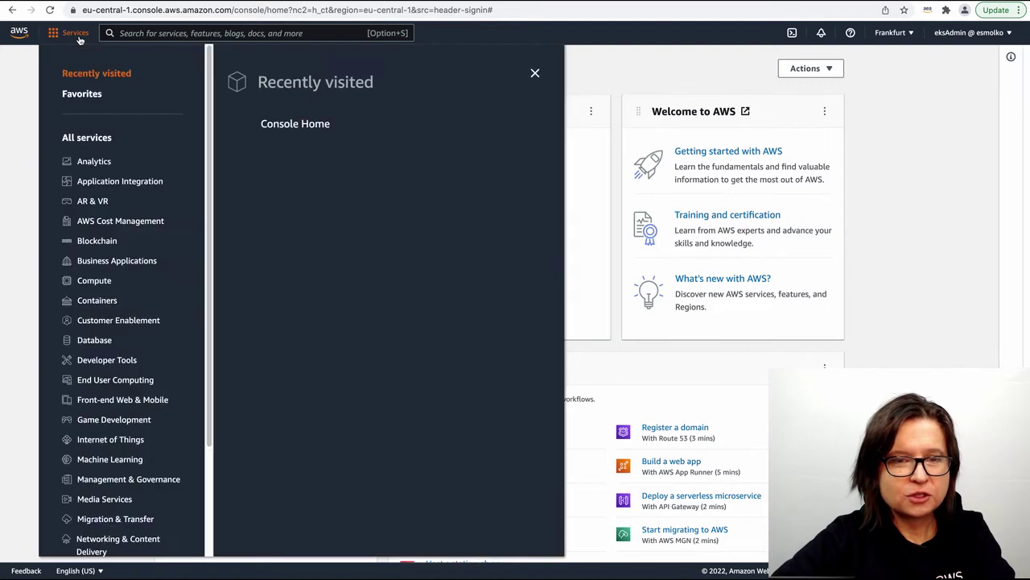
pyautogui.moveTo(211, 96); pyautogui.dragTo(212, 221)
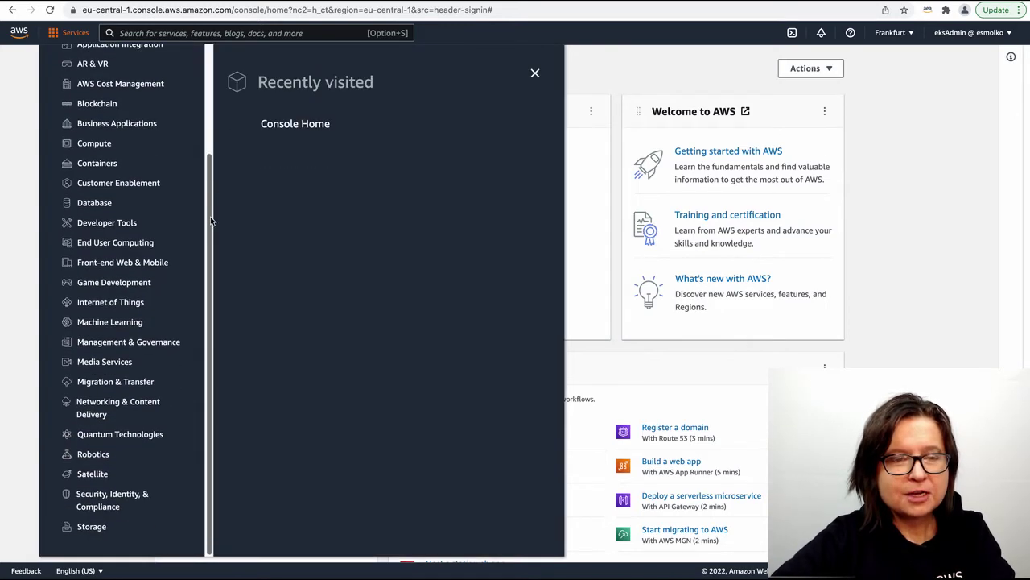
pyautogui.click(121, 322)
pyautogui.scroll(-2, 281, 283)
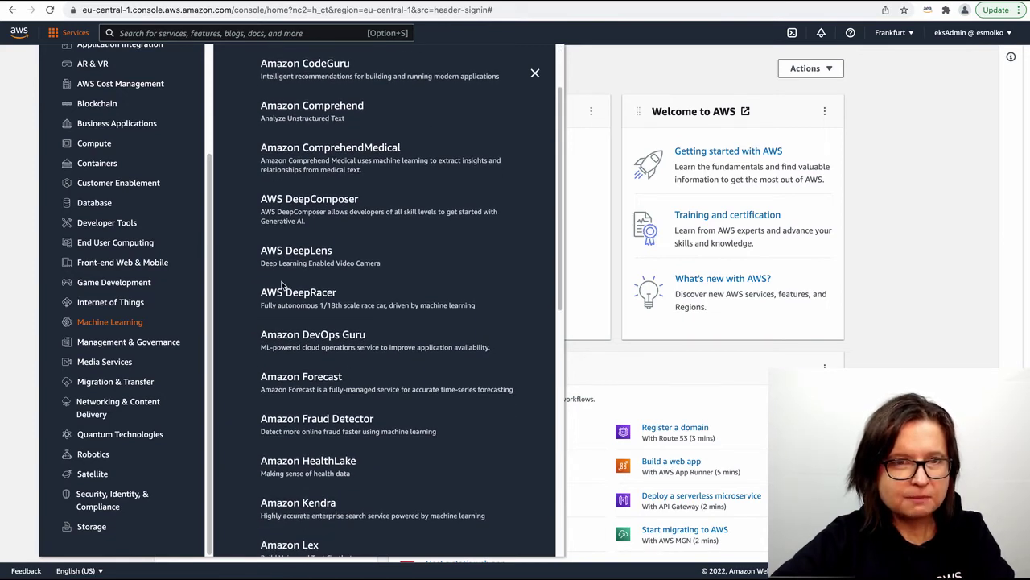
pyautogui.scroll(-6, 282, 286)
pyautogui.scroll(-5, 282, 286)
# - Open Amazon Polly and set the Standard engine with Polish as the language
pyautogui.click(294, 363)
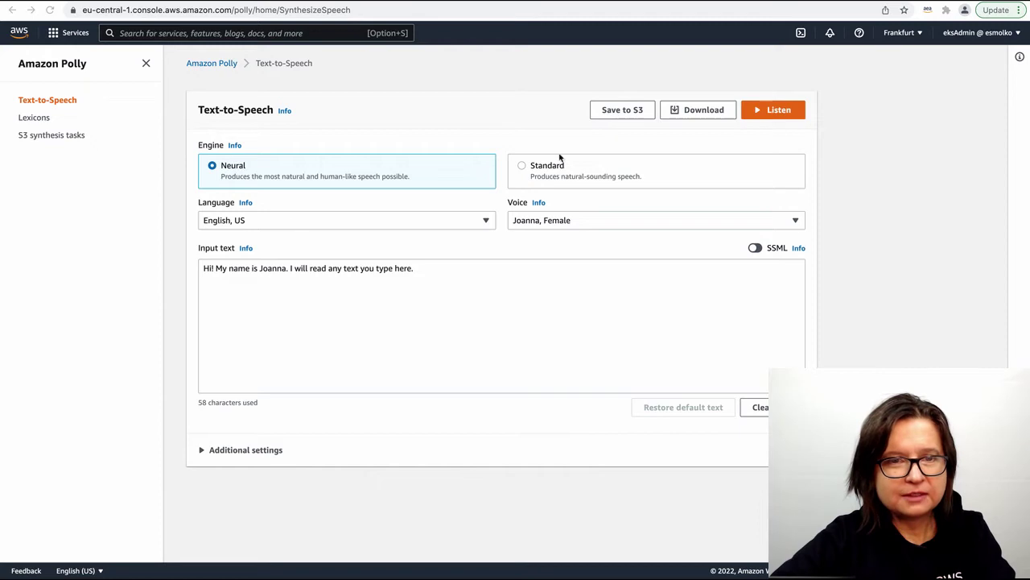
pyautogui.click(529, 168)
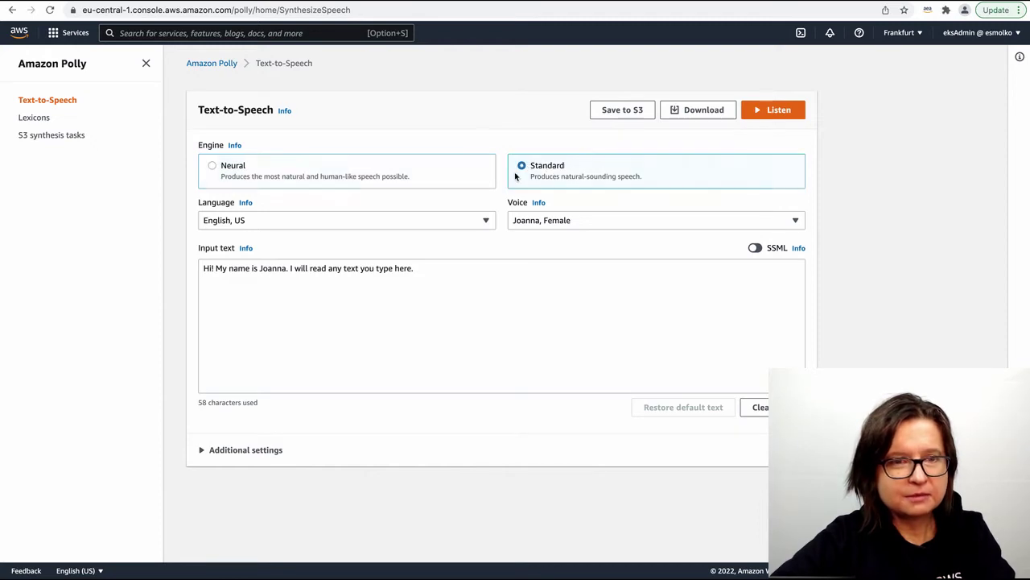
pyautogui.click(440, 221)
pyautogui.scroll(-3, 262, 447)
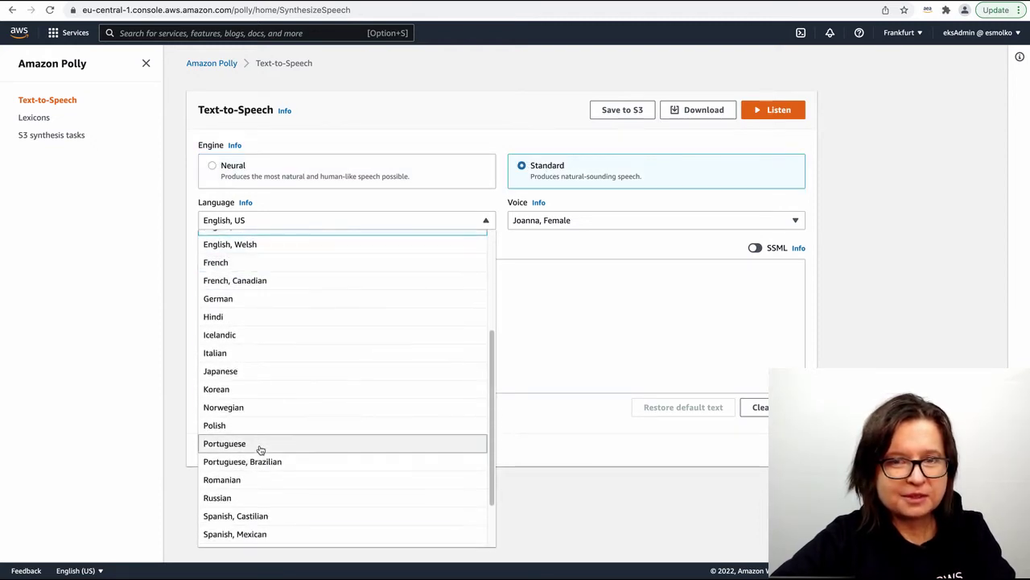
pyautogui.click(253, 425)
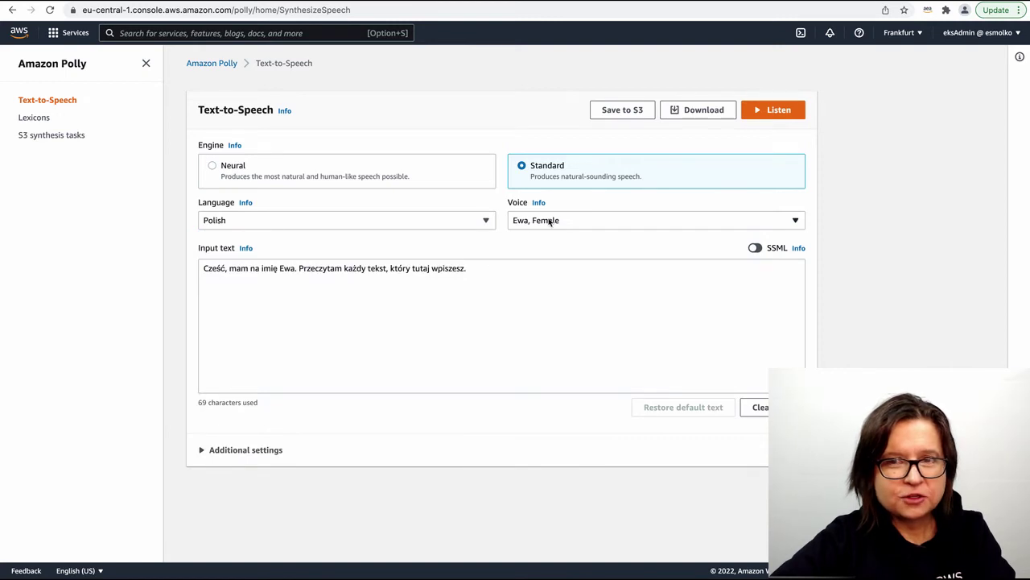
# - Replace the sample text with a Polish poem and play it in the Jacek, Male voice
pyautogui.moveTo(473, 268); pyautogui.dragTo(183, 272)
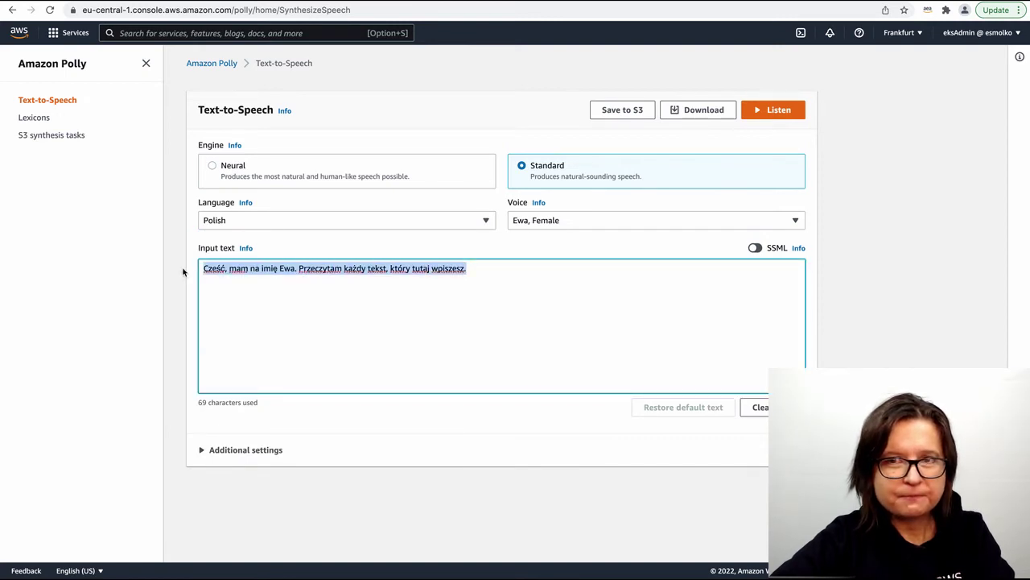
pyautogui.press('super+v')
pyautogui.click(623, 220)
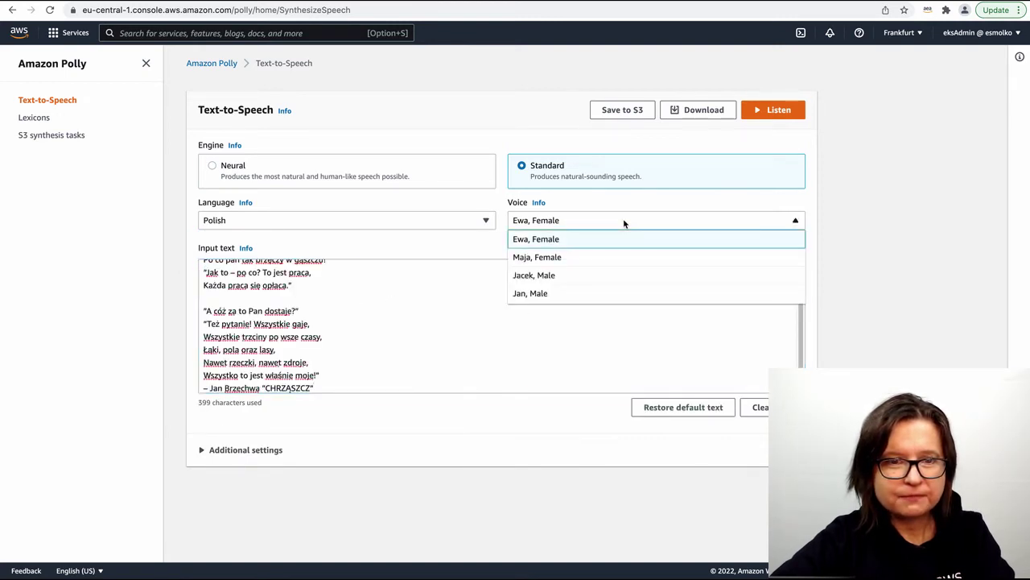
pyautogui.click(552, 276)
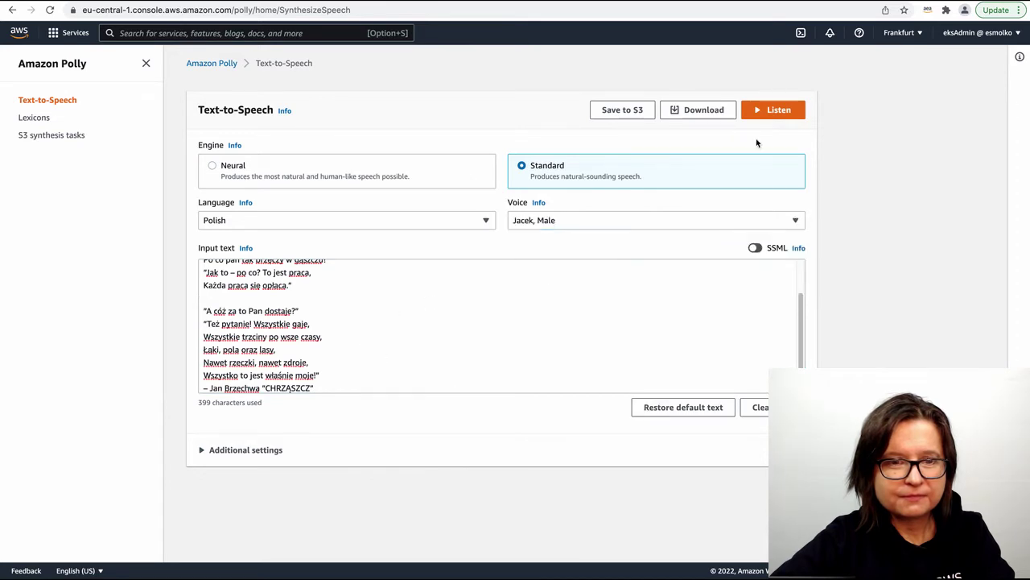
pyautogui.click(757, 115)
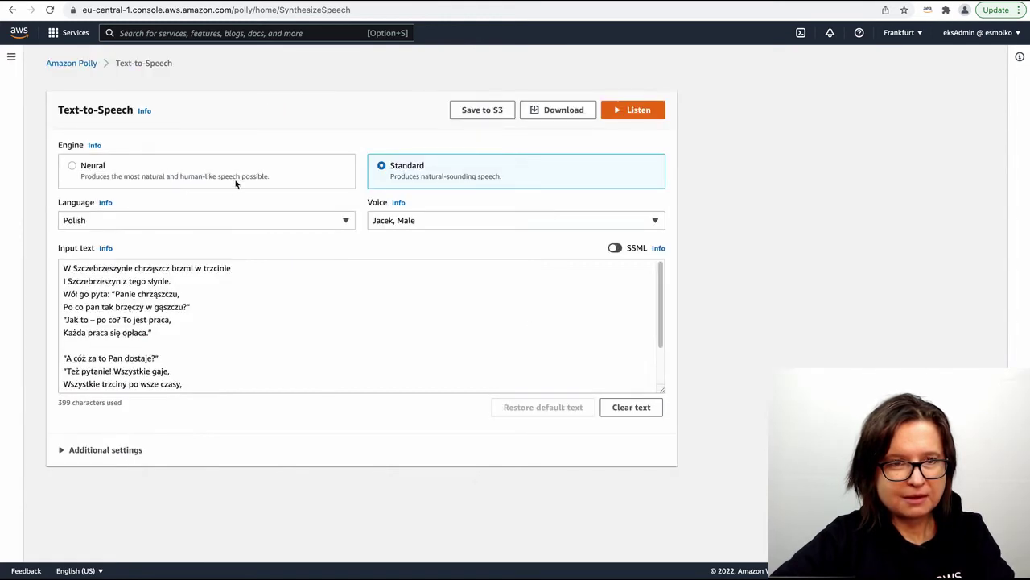
# - Set the language to German, replace the poem with the German Walzwerk text, and play it
pyautogui.click(226, 223)
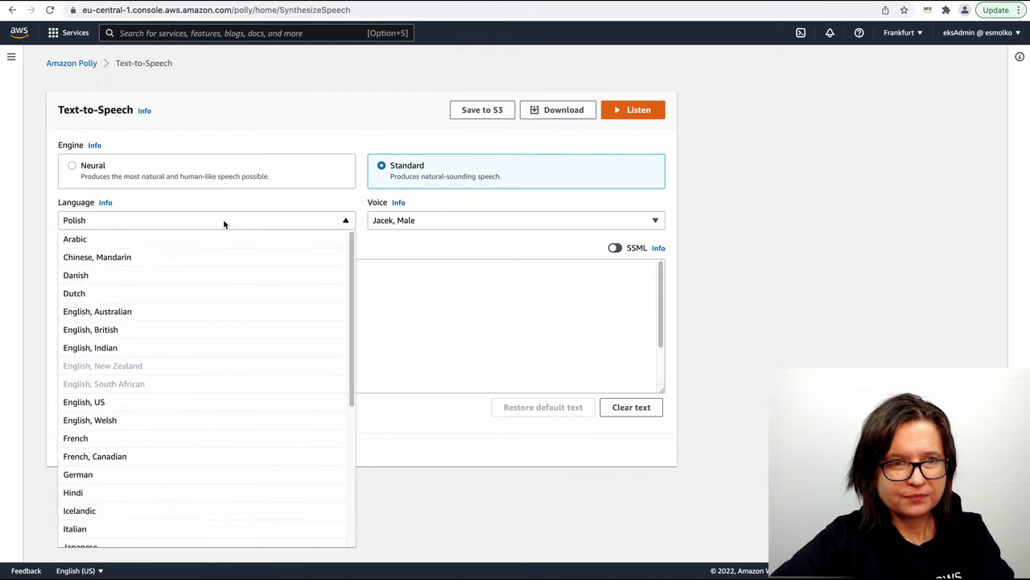
pyautogui.press('g')
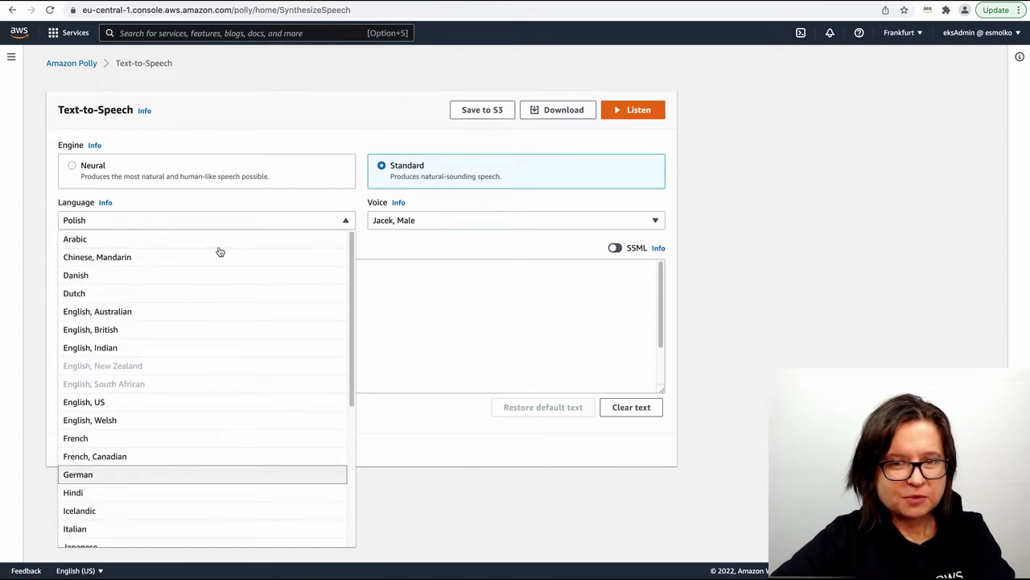
pyautogui.click(163, 473)
pyautogui.click(190, 372)
pyautogui.hotkey('ctrl', 'a')
pyautogui.write('Wußten sie schon, daß wenn in Reden von Walzwerken und Waldzwergen die Rede ist, es zu Irritationen beim Hörer führt, da es phonetisch nicht ganz leicht ist zu unterscheiden, ob es sich um Walzwerke oder Waldzwerge handelt. Gott sei Dank, ist es aber relativ selten, das ein Waldzwerg ein Walzwerk besucht oder Walzwerke in der Umgebung der Waldzwerge erbaut werden. wenn allerdings Waldzwerg ein Walzwerk baut, handelt es sich demzufolge um ein Waldzwergwalzwerk. Wenn dieser dann auch noch darin arbeitet ist es dann offensichtlich ein Walzwerkwaldzwerg.')
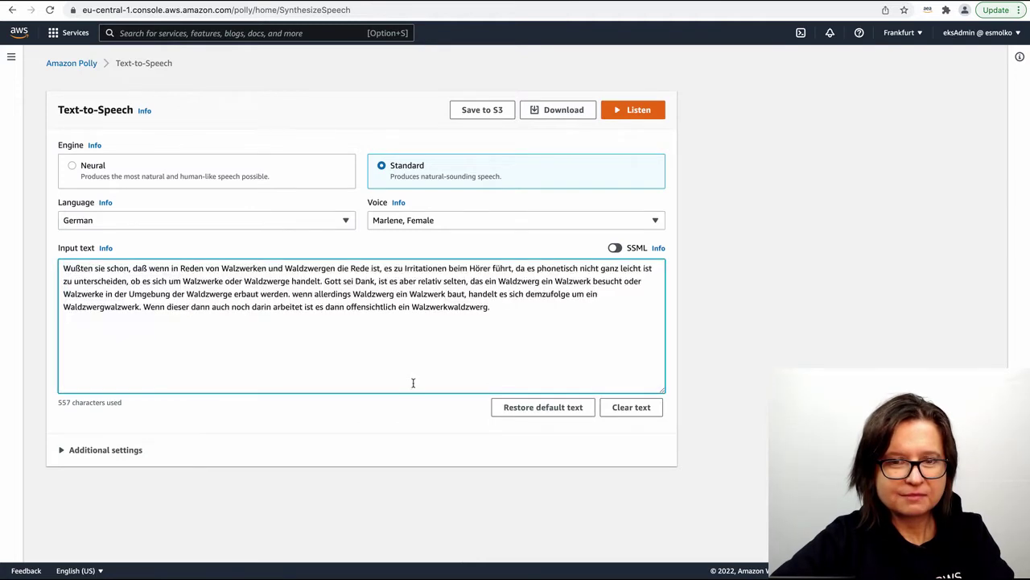
pyautogui.click(622, 111)
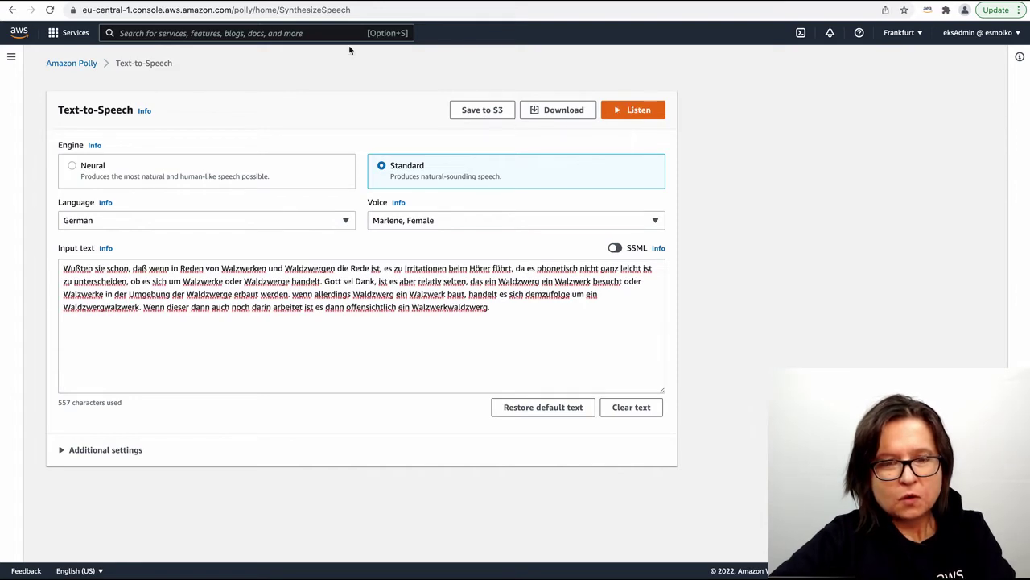
# - Open Amazon Translate's real-time translation by searching for 'translate'
pyautogui.click(279, 33)
pyautogui.write('translate')
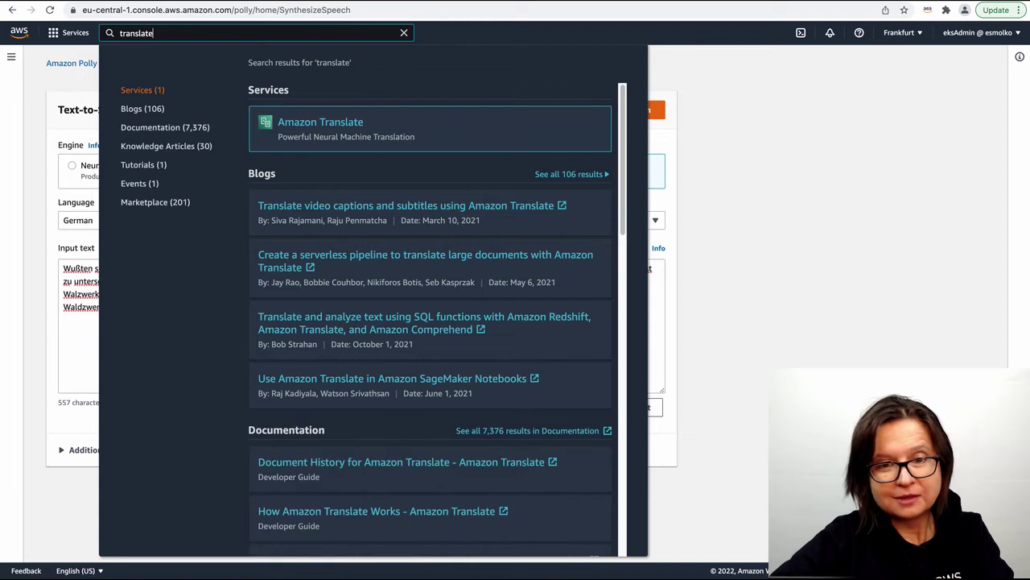
pyautogui.click(355, 122)
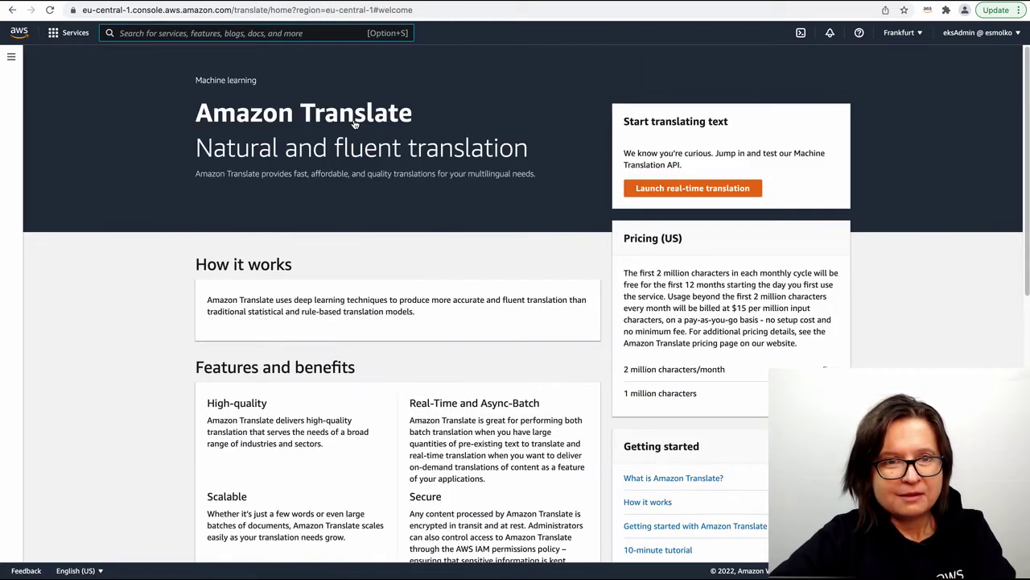
pyautogui.click(660, 189)
# - Paste the German paragraph as source text and set the target language to Polish (pl)
pyautogui.click(256, 205)
pyautogui.write('Wußten sie schon, daß wenn in Reden von Walzwerken und Waldzwergen die Rede ist, es zu Irritationen beim Hörer führt, da es phonetisch nicht ganz leicht ist zu unterscheiden, ob es sich um Walzwerke oder Waldzwerge handelt. Gott sei Dank, ist es aber relativ selten, das ein Waldzwerg ein Walzwerk besucht oder Walzwerke in der Umgebung der Waldzwerge erbaut werden. wenn allerdings Waldzwerg ein Walzwerk baut, handelt es sich demzufolge um ein Waldzwergwalzwerk. Wenn dieser dann auch noch darin arbeitet ist es dann offensichtlich ein Walzwerkwaldzwerg.')
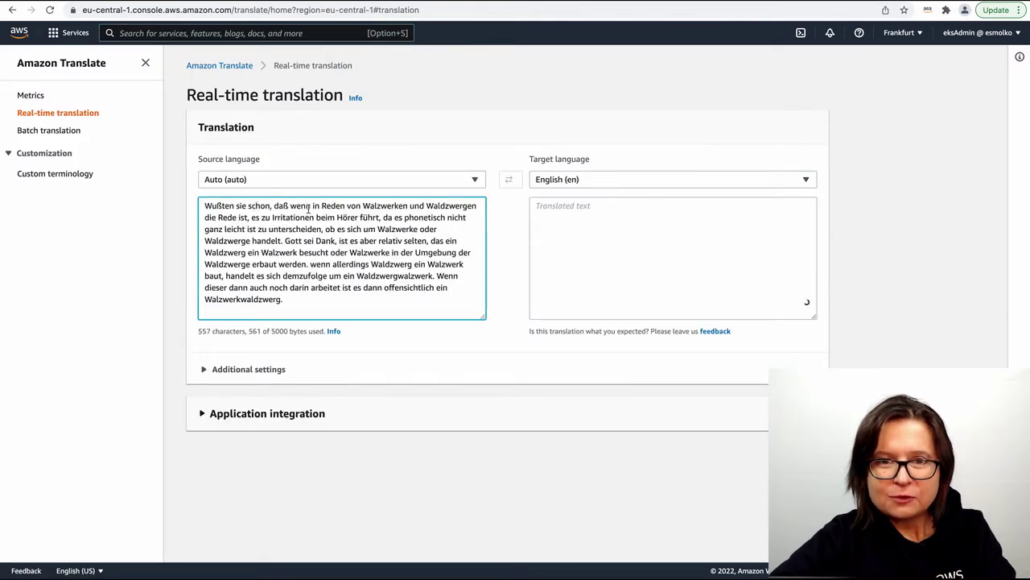
pyautogui.click(579, 179)
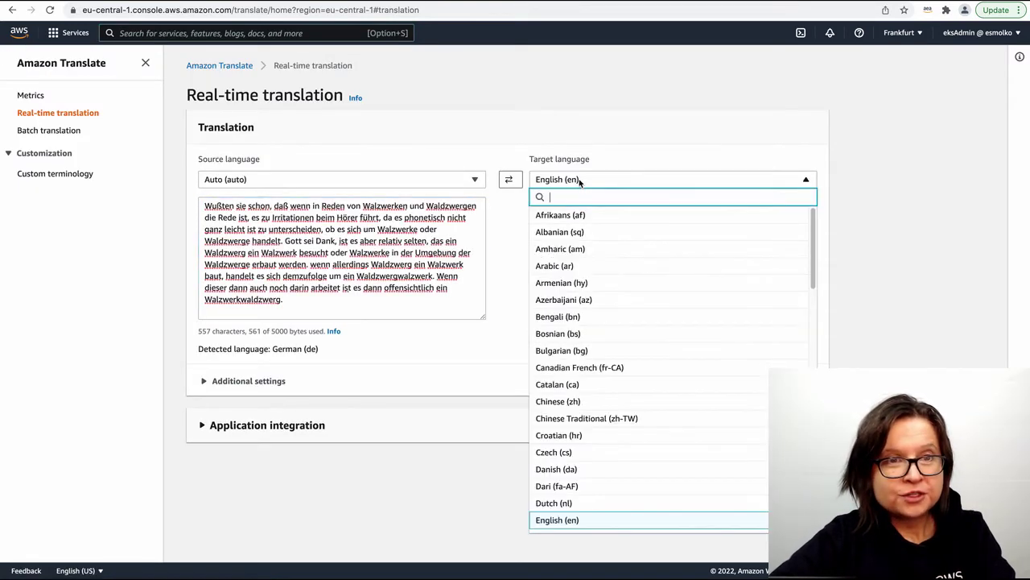
pyautogui.write('pol')
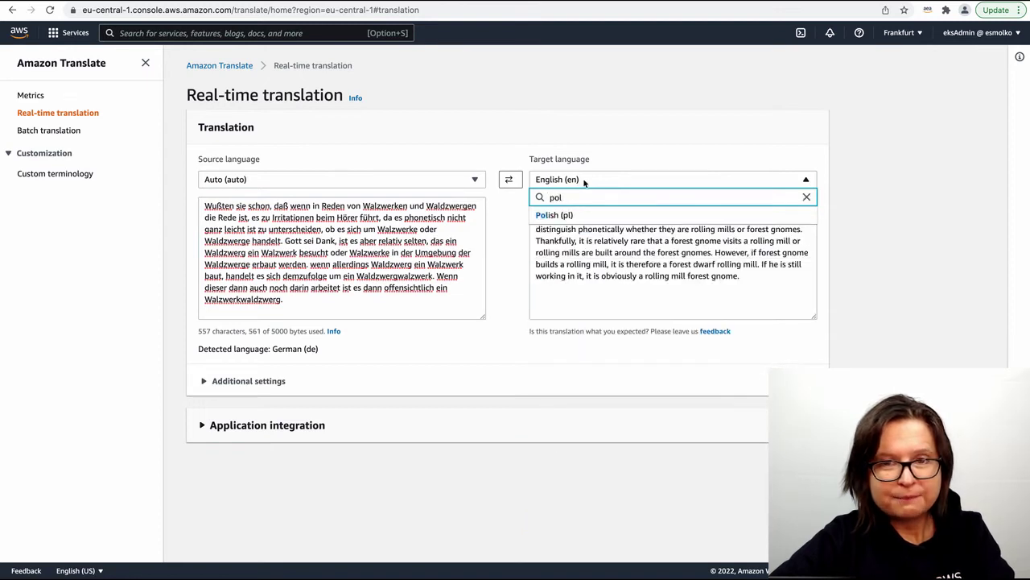
pyautogui.click(554, 215)
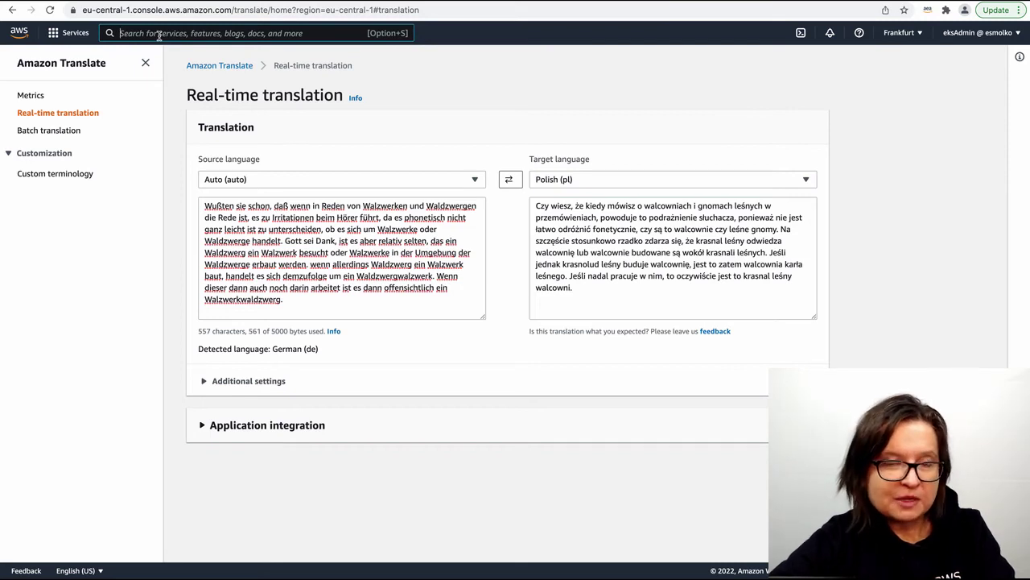
# - Open Amazon Comprehend's real-time analysis console by searching for 'comprehe'
pyautogui.write('compre')
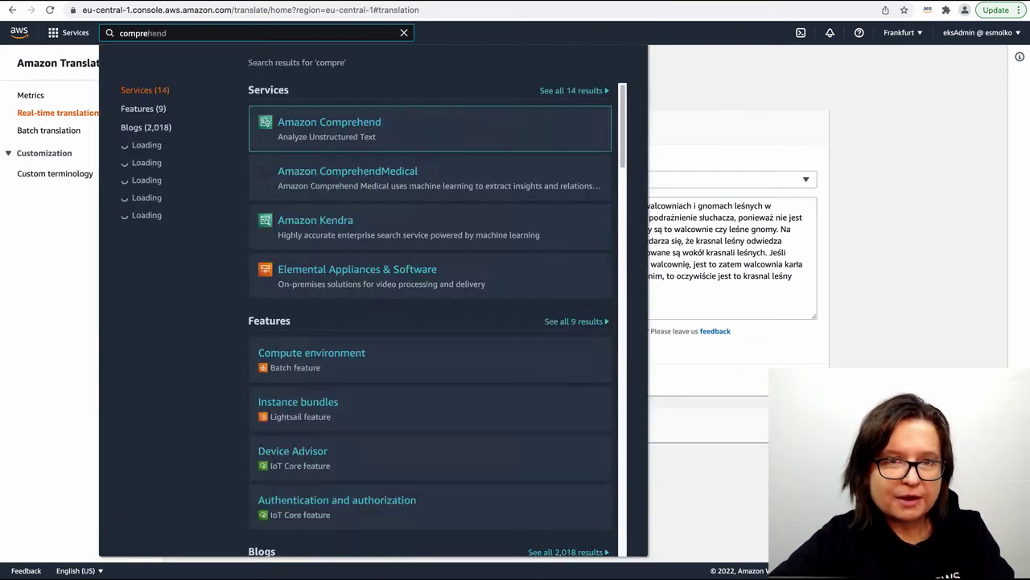
pyautogui.write('he')
pyautogui.click(348, 123)
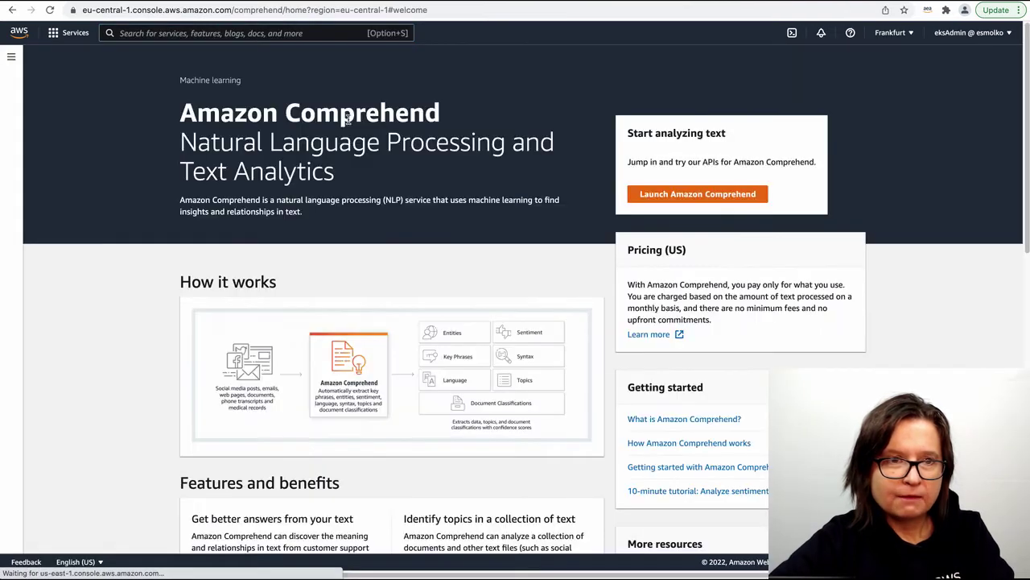
pyautogui.click(715, 193)
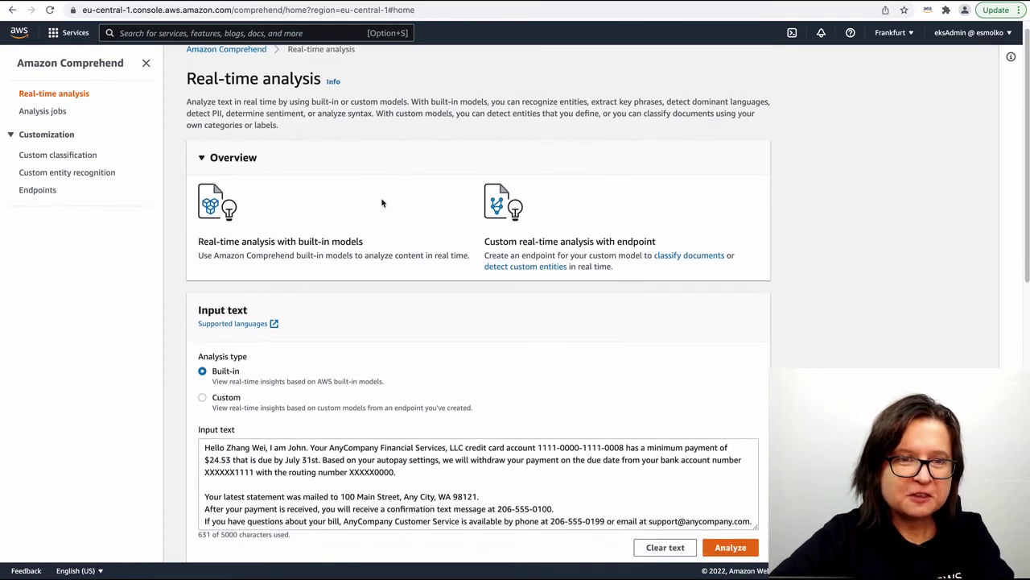
pyautogui.scroll(-3, 371, 218)
# - Replace the sample input with the German Walzwerk paragraph and run the analysis
pyautogui.click(205, 272)
pyautogui.moveTo(205, 272); pyautogui.dragTo(633, 365)
pyautogui.click(665, 373)
pyautogui.click(348, 315)
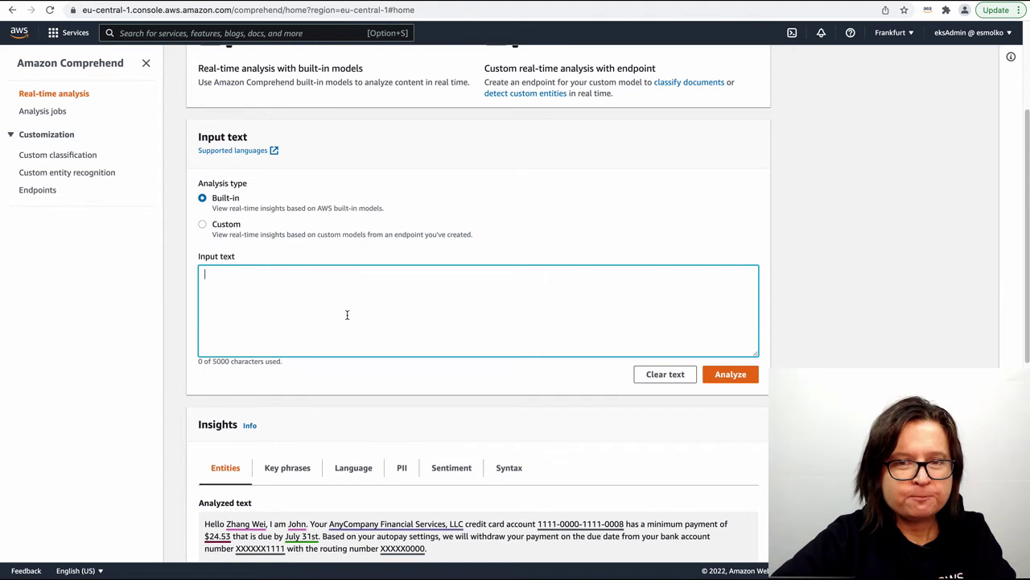
pyautogui.write('Wußten sie schon, daß wenn in Reden von Walzwerken und Waldzwergen die Rede ist, es zu Irritationen beim Hörer führt, da es phonetisch nicht ganz leicht ist zu unterscheiden, ob es sich um Walzwerke oder Waldzwerge handelt. Gott sei Dank, ist es aber relativ selten, das ein Waldzwerg ein Walzwerk besucht oder Walzwerke in der Umgebung der Waldzwerge erbaut werden. wenn allerdings Waldzwerg ein Walzwerk baut, handelt es sich demzufolge um ein Waldzwergwalzwerk. Wenn dieser dann auch noch darin arbeitet ist es dann offensichtlich ein Walzwerkwaldzwerg.')
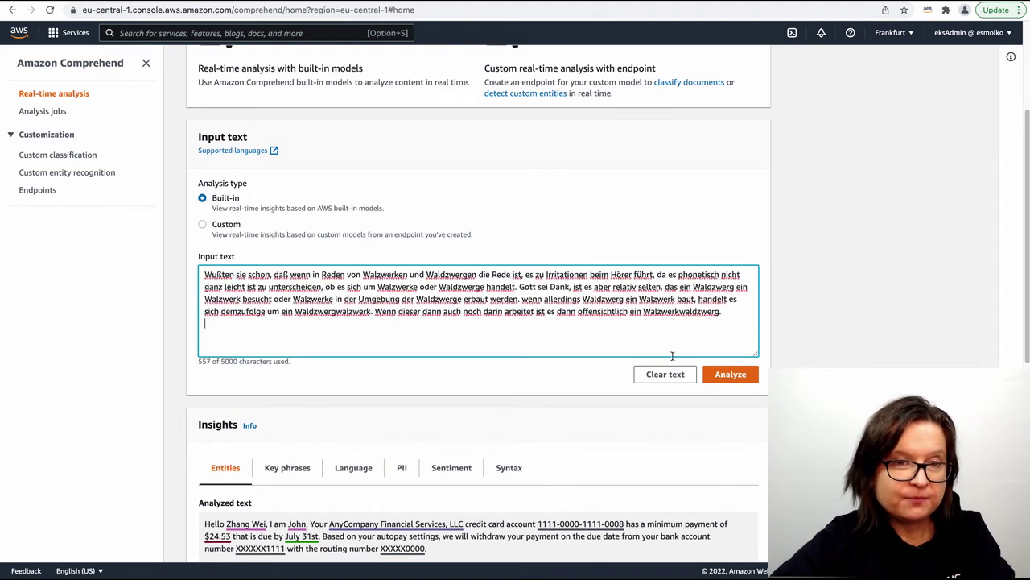
pyautogui.click(720, 372)
# - Check the results: German detected at 0.99, Neutral sentiment at 0.71
pyautogui.scroll(-4, 451, 366)
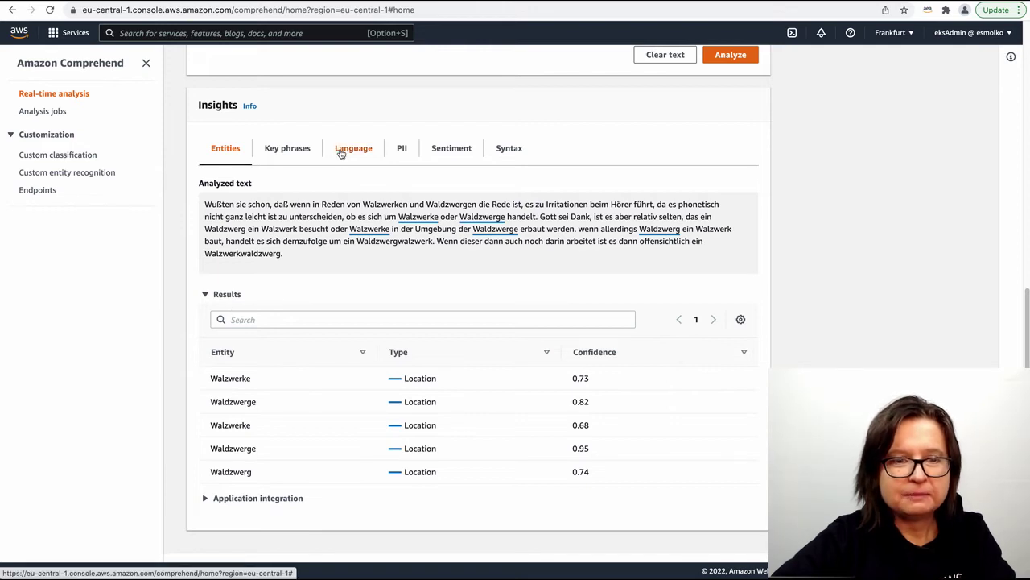
pyautogui.click(342, 153)
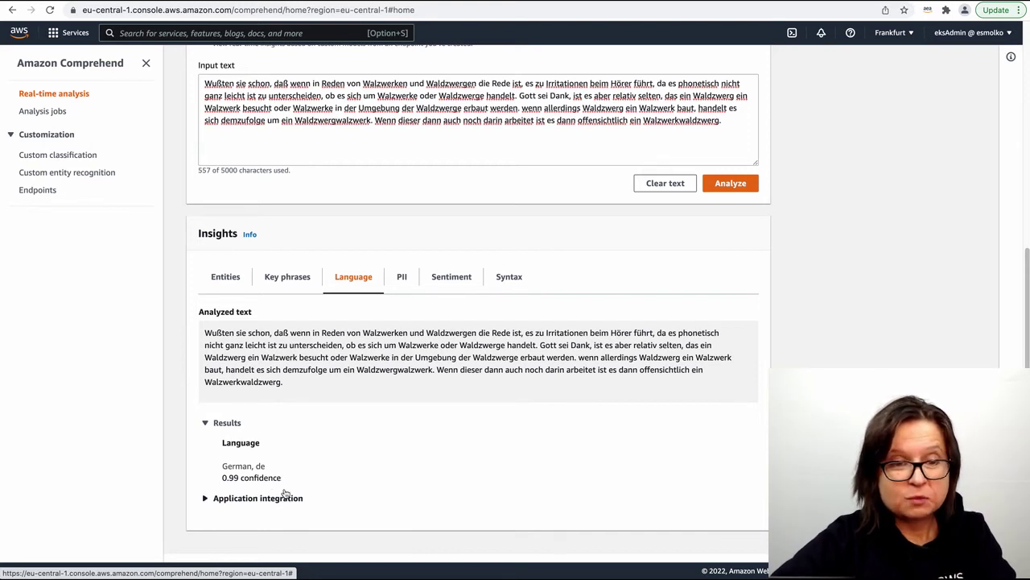
pyautogui.click(441, 278)
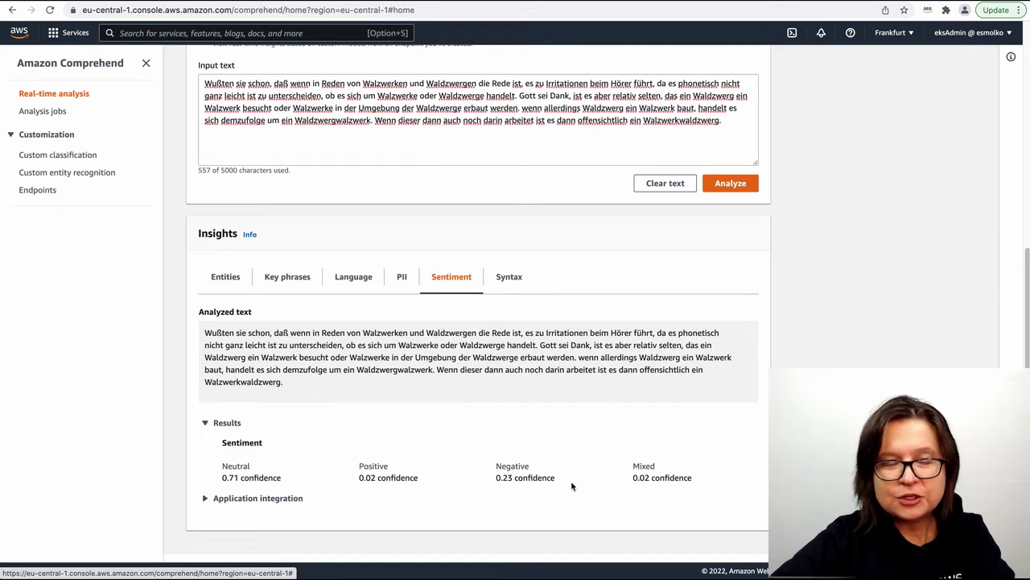
pyautogui.scroll(1, 255, 322)
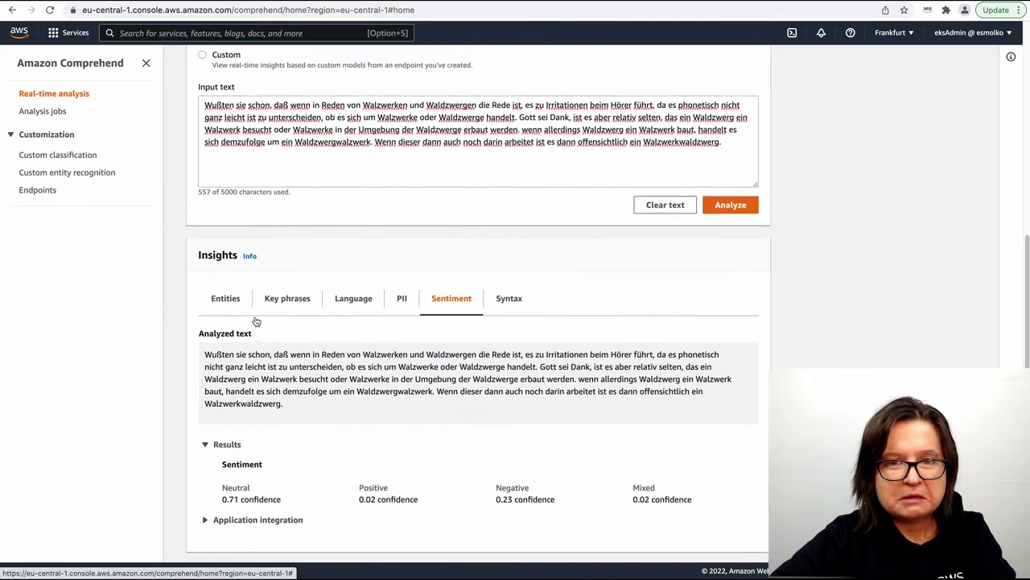
pyautogui.scroll(5, 256, 321)
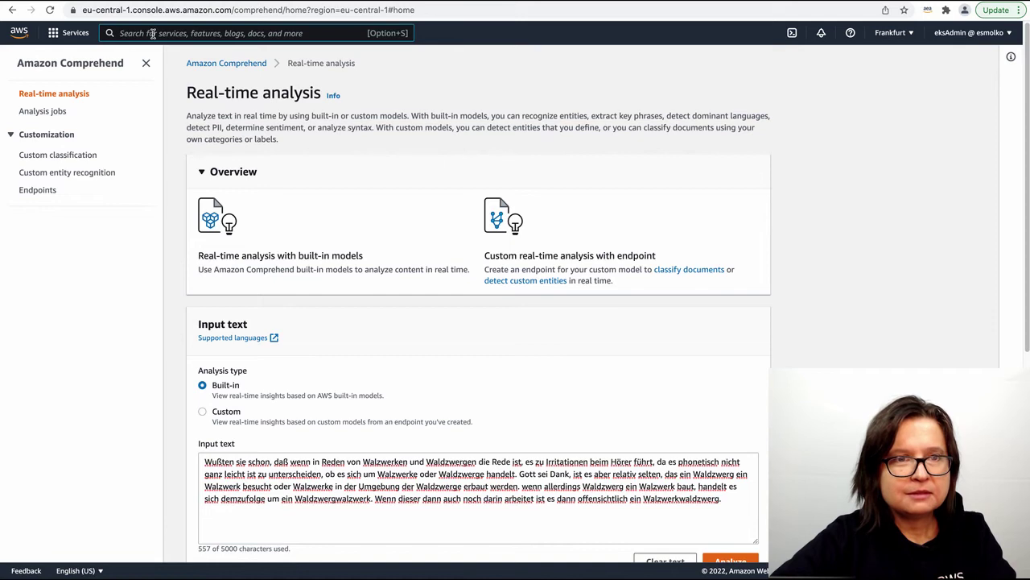
# - Search the console for 'rekogn' and open Amazon Rekognition
pyautogui.write('re')
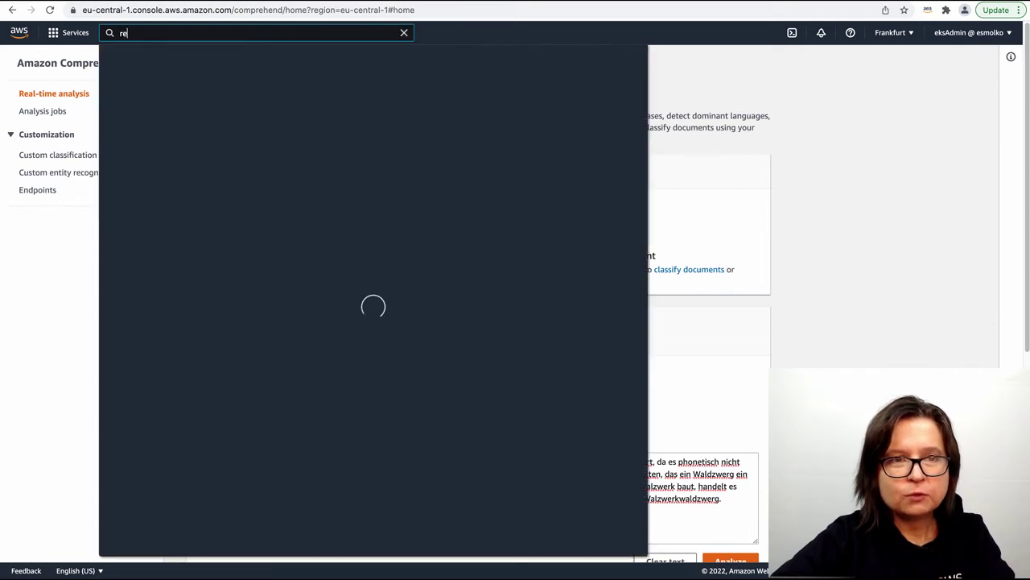
pyautogui.write('cognition')
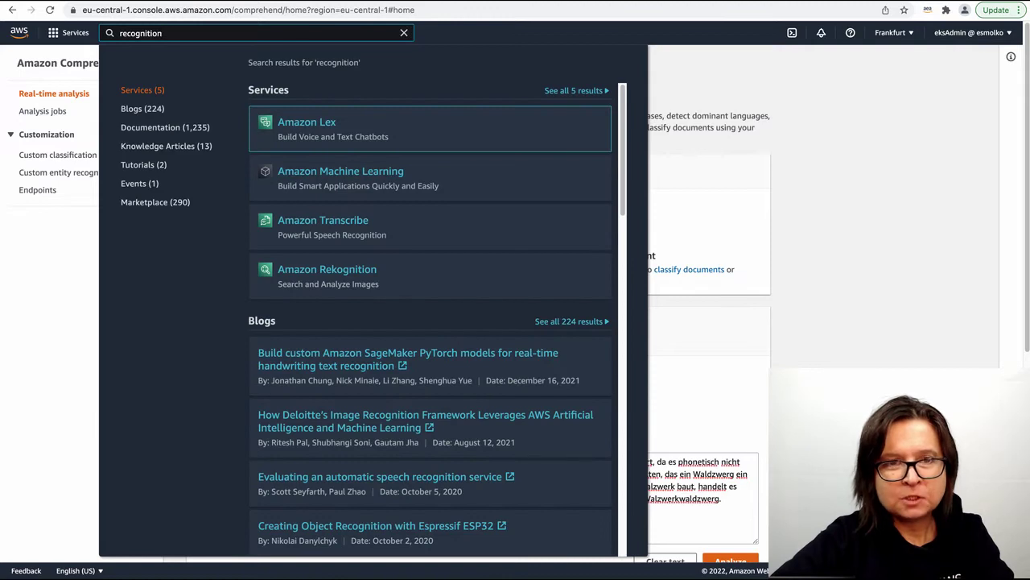
pyautogui.doubleClick(137, 33)
pyautogui.write('rekogn')
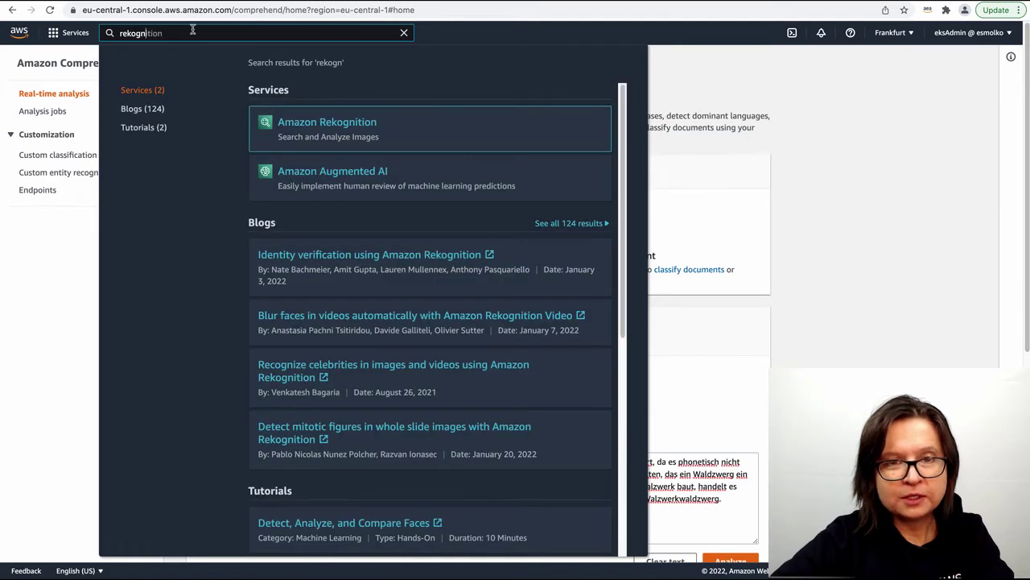
pyautogui.click(319, 122)
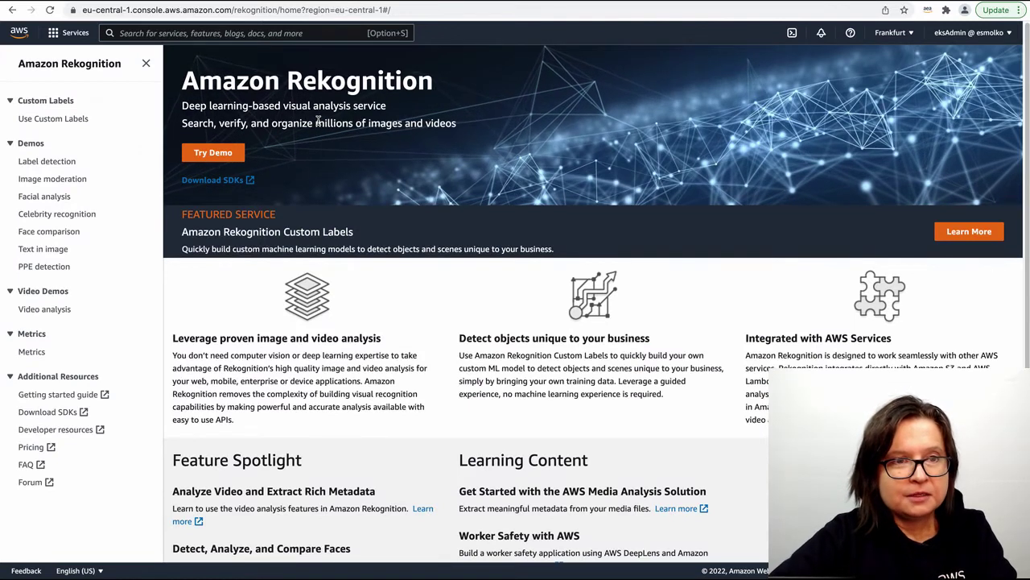
# - Open the Celebrity recognition demo, which matches the sample portrait at 99.7% confidence
pyautogui.click(57, 213)
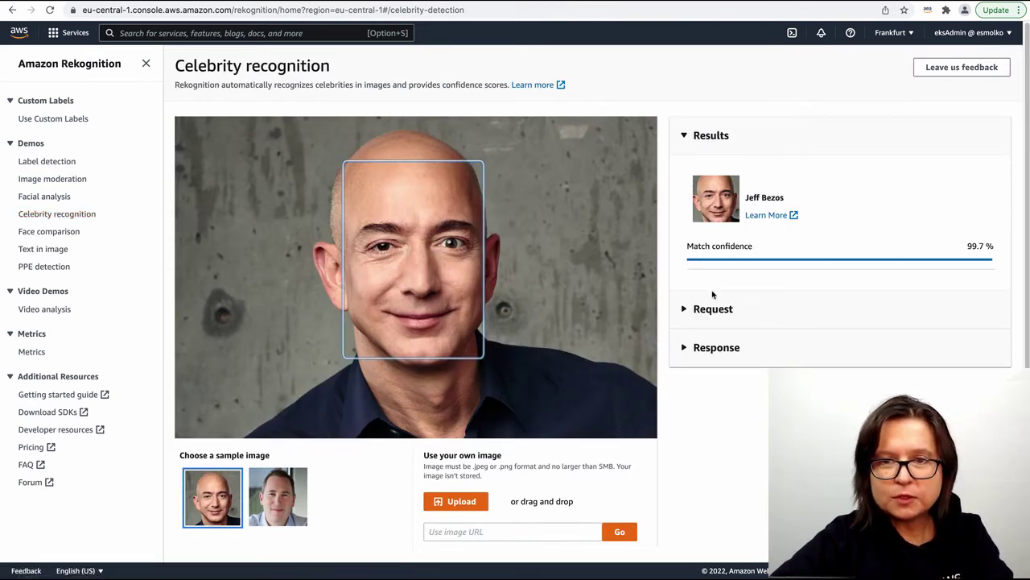
# - Expand the Request and Response sections and scroll through the response JSON
pyautogui.click(685, 310)
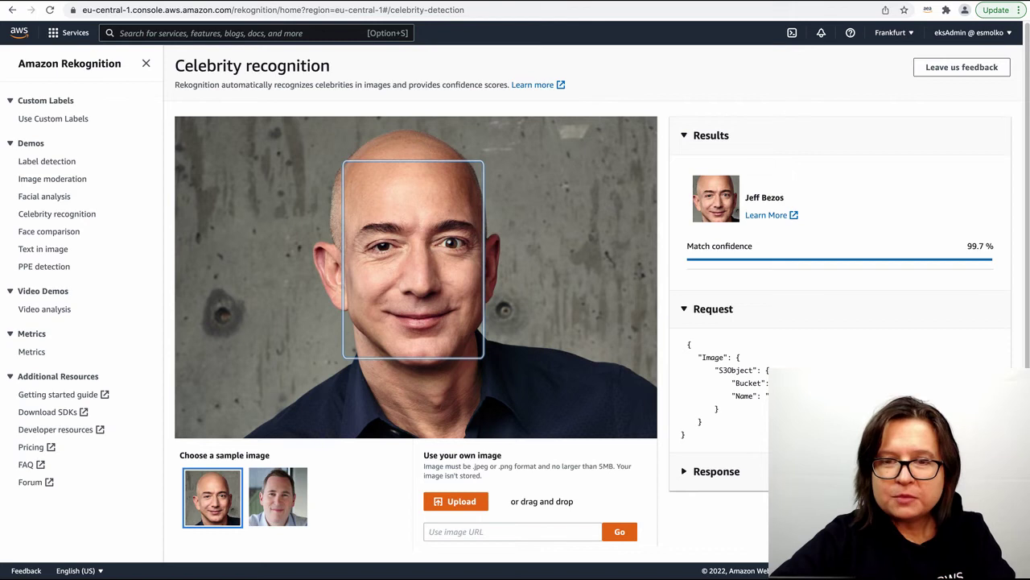
pyautogui.click(684, 473)
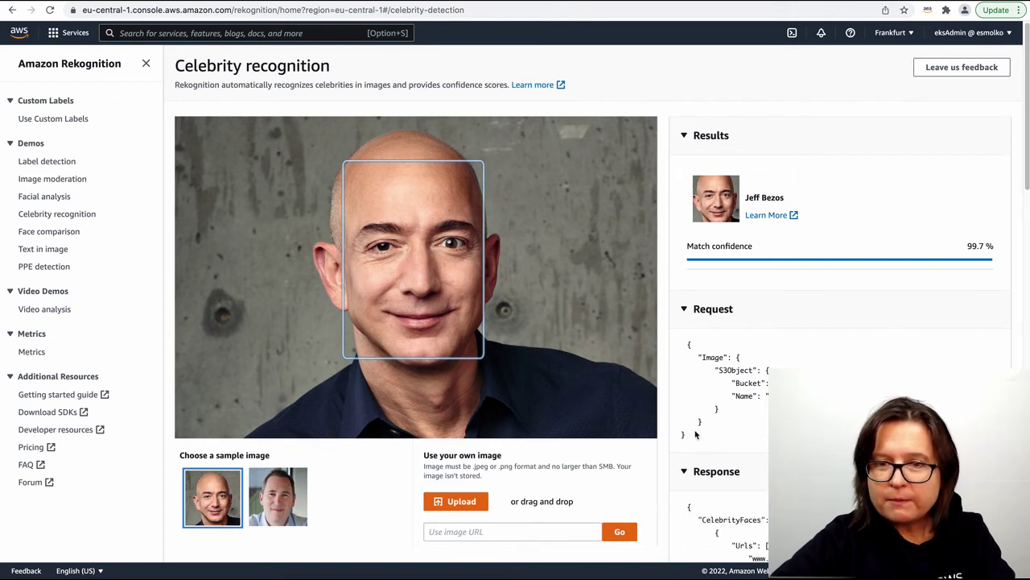
pyautogui.scroll(-2, 696, 434)
pyautogui.scroll(-5, 692, 414)
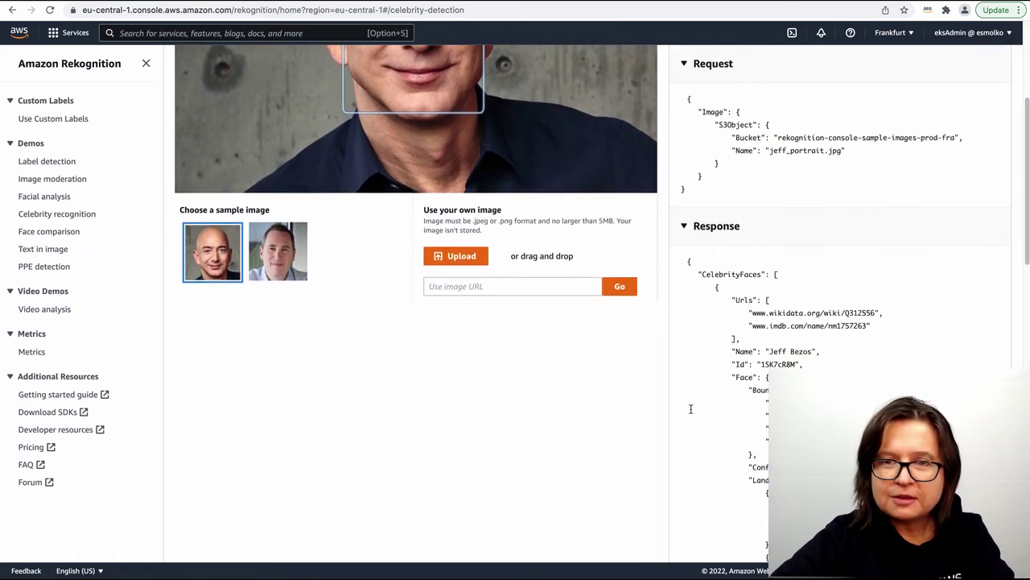
pyautogui.scroll(-3, 691, 413)
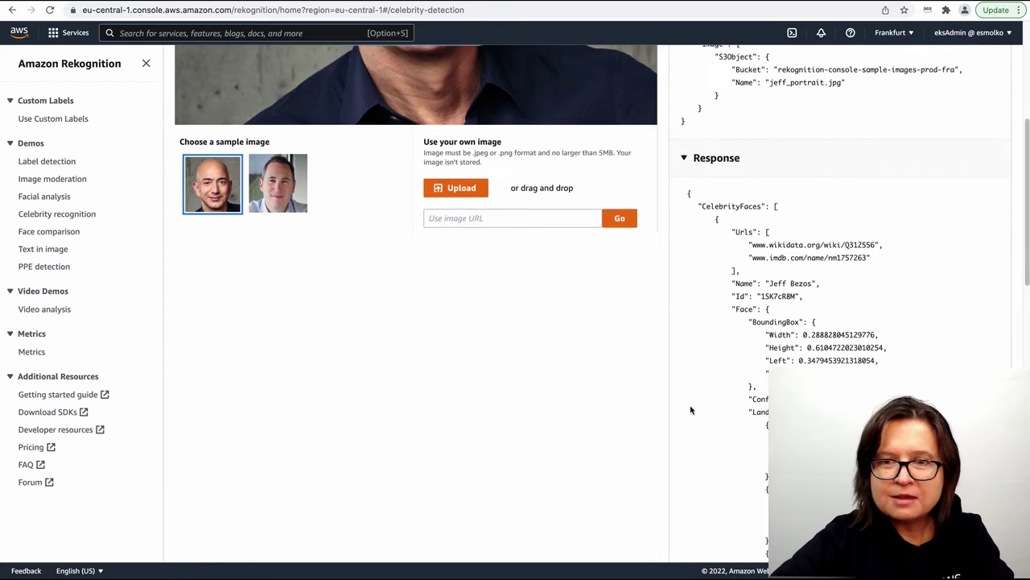
pyautogui.scroll(-3, 691, 410)
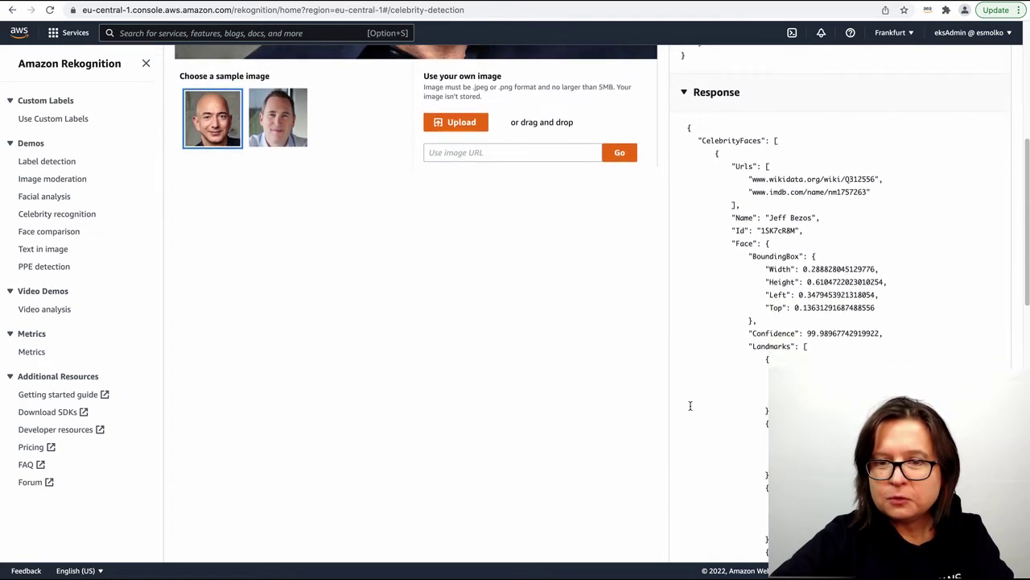
pyautogui.scroll(-3, 690, 405)
pyautogui.scroll(13, 690, 407)
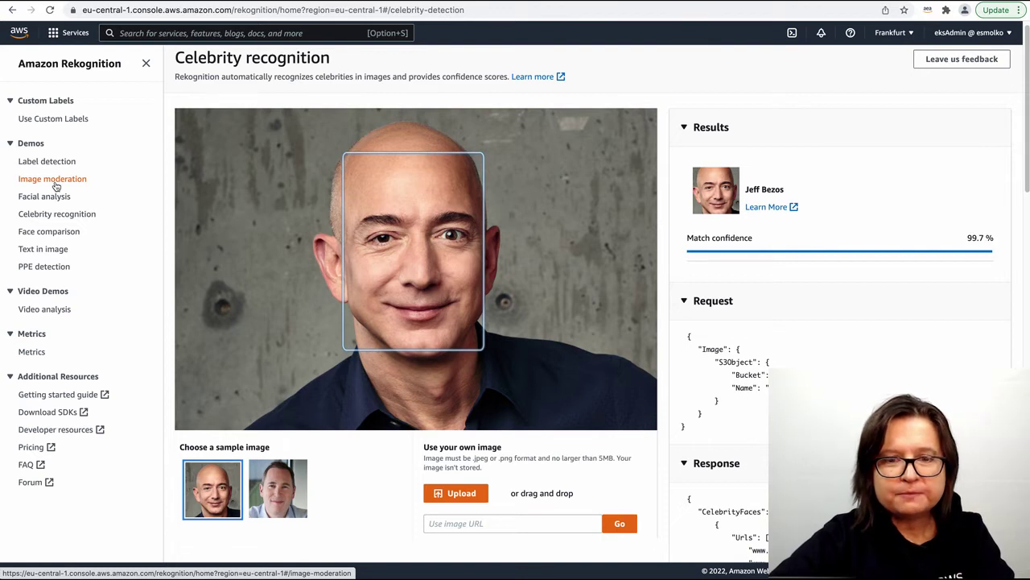
# - Switch to the Label detection demo, which labels the street photo as Car, Vehicle and Transportation at 98.8%
pyautogui.click(53, 162)
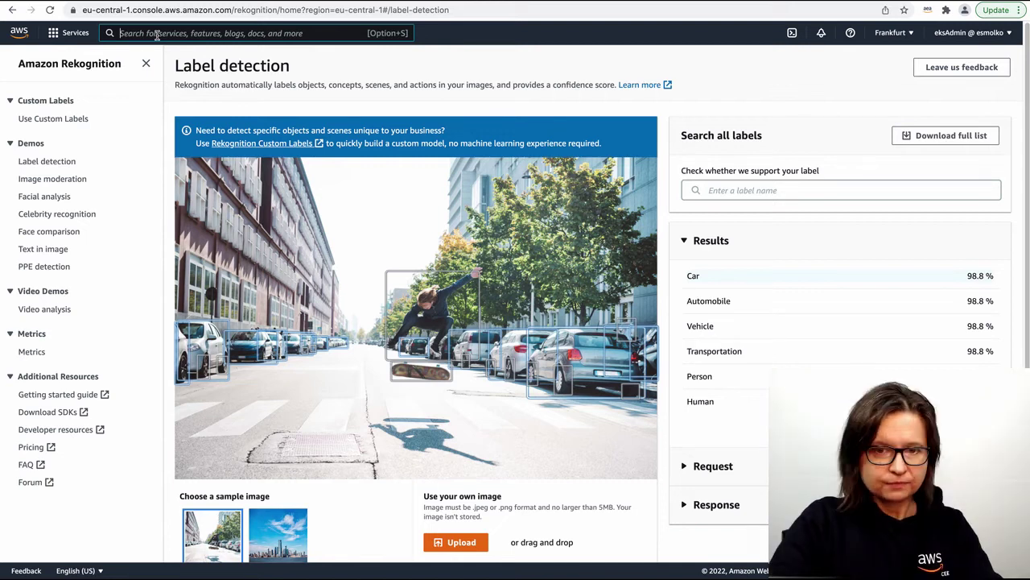
# - Search the console for 'Lambda' and go to the Lambda service's functions list
pyautogui.write('L')
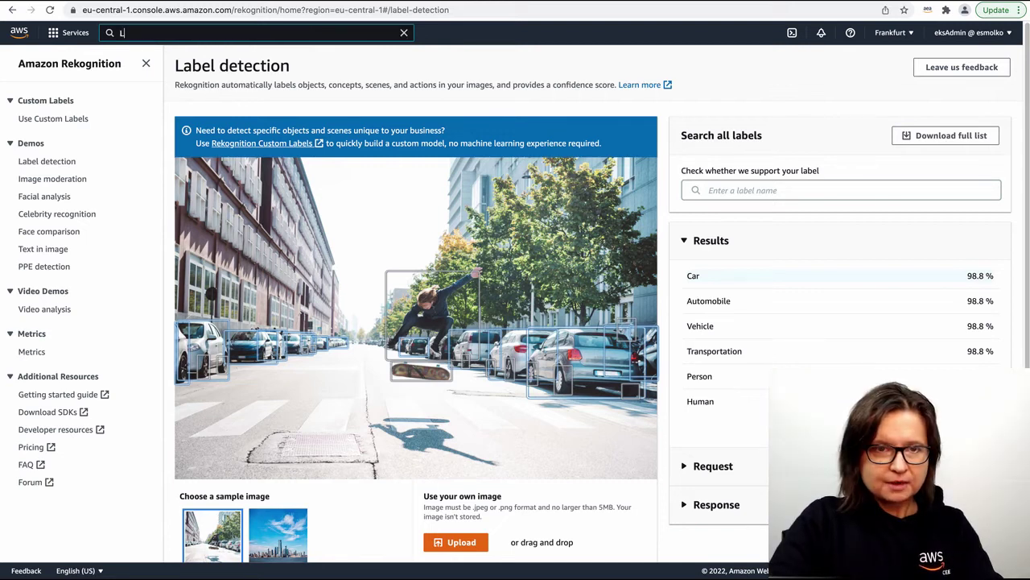
pyautogui.write('ambda')
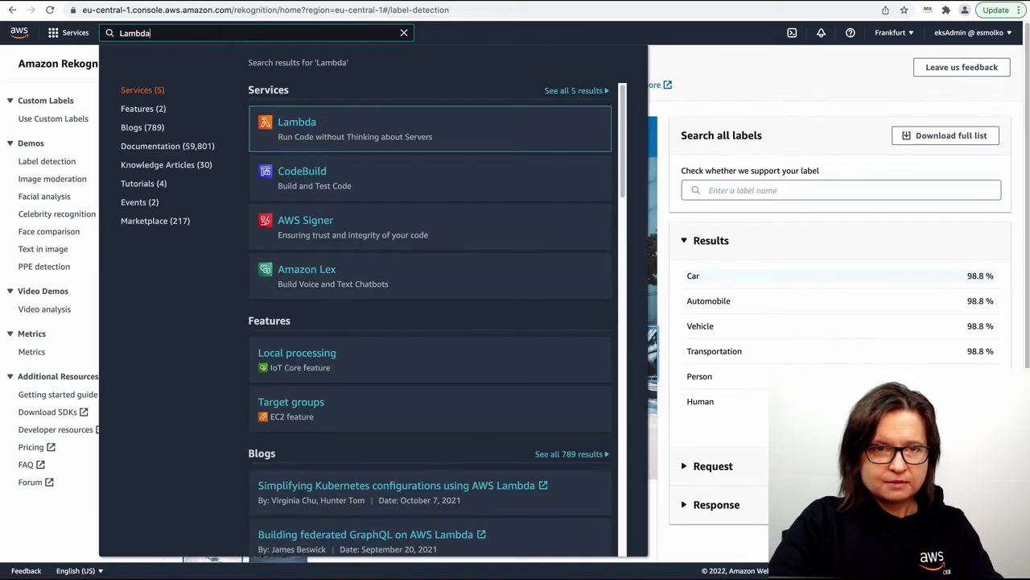
pyautogui.click(311, 123)
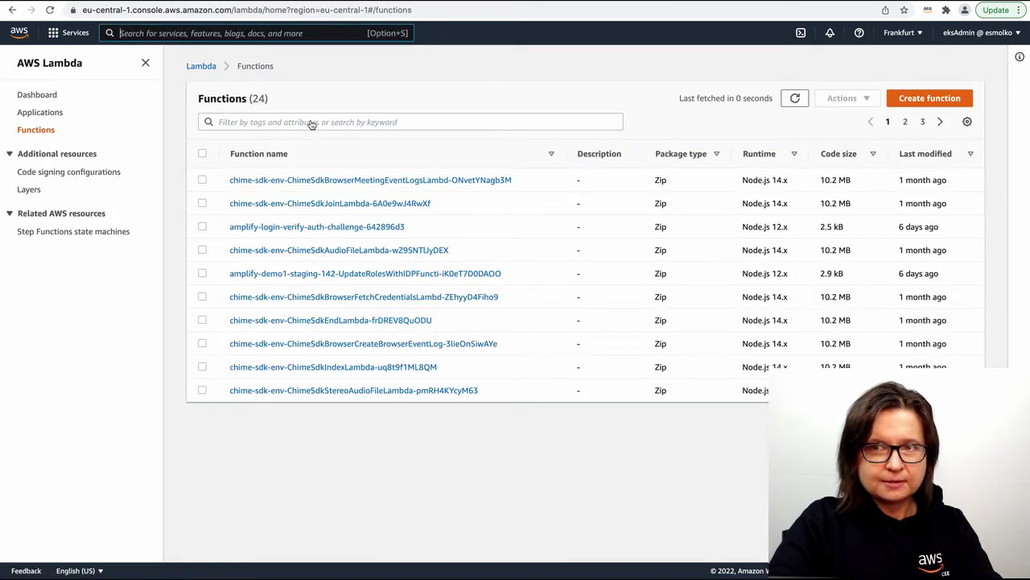
# - Start a new from-scratch function named CreateAudio using Python 3.9 on arm64
pyautogui.click(905, 103)
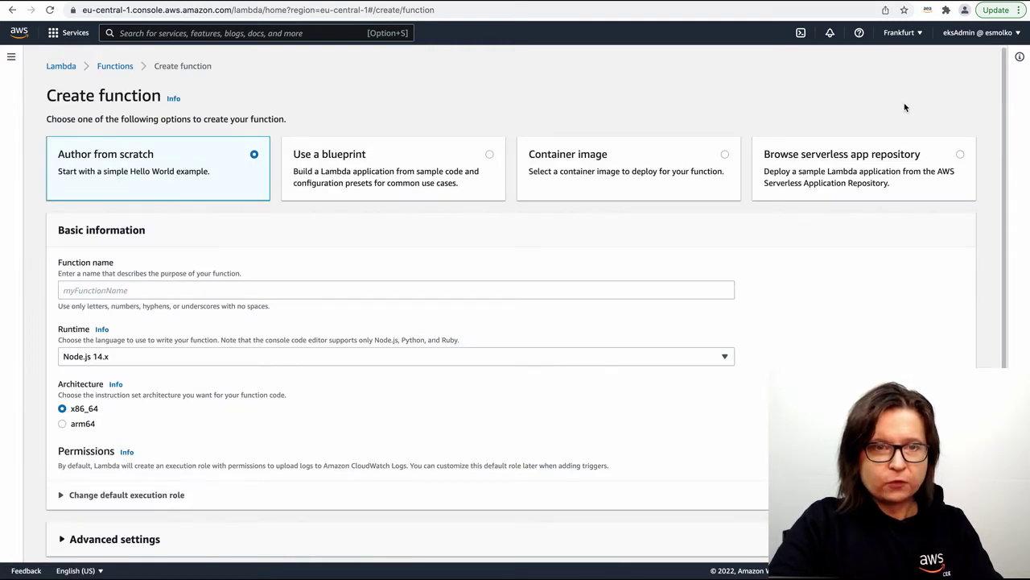
pyautogui.click(229, 288)
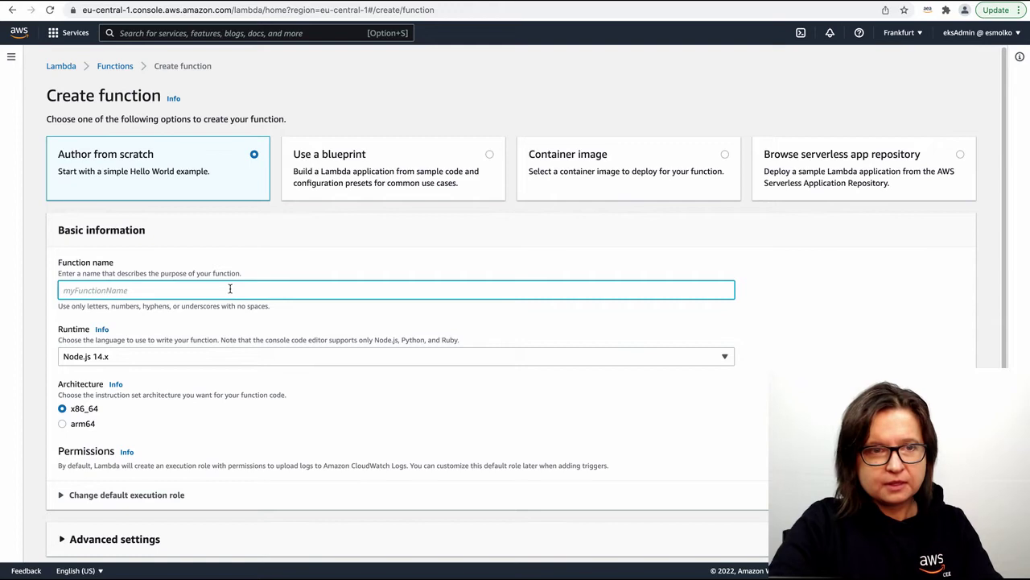
pyautogui.write('Create')
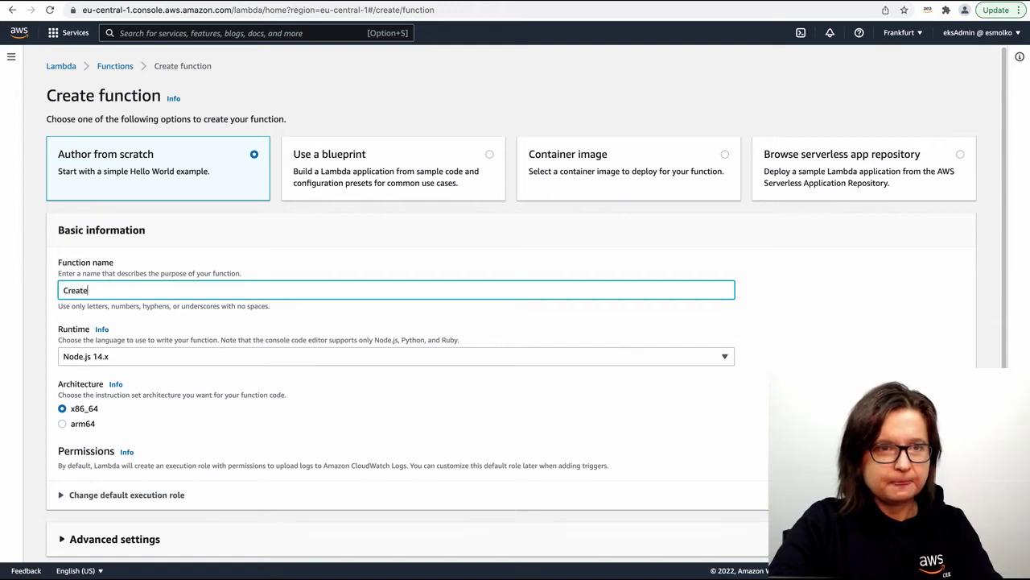
pyautogui.write('Audio')
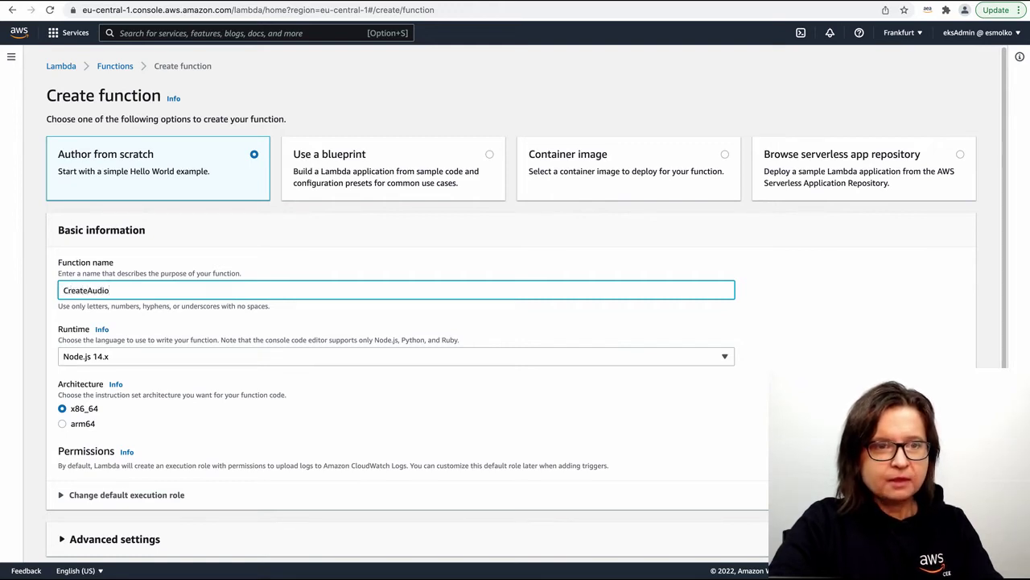
pyautogui.click(199, 357)
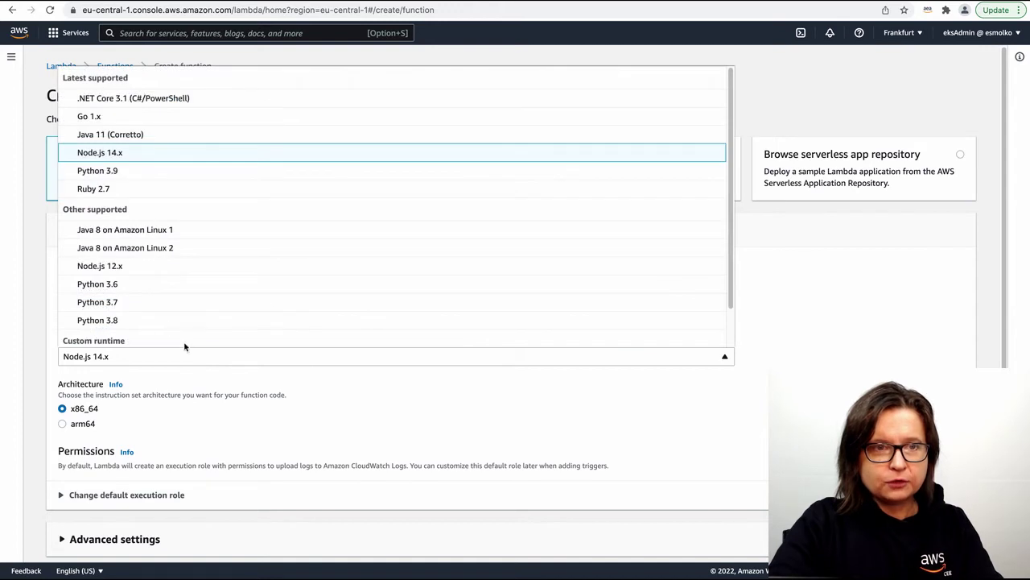
pyautogui.click(135, 174)
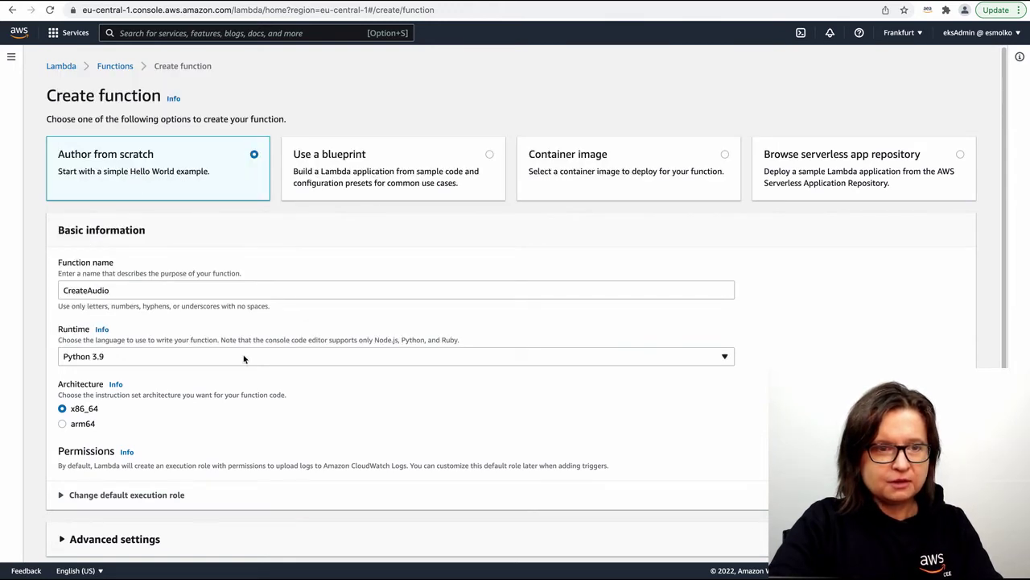
pyautogui.click(71, 427)
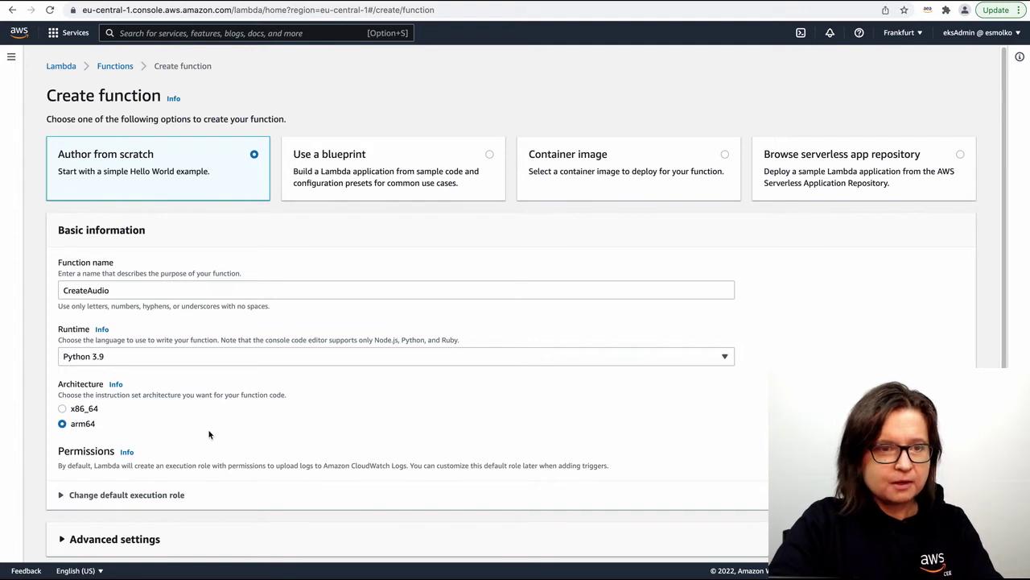
pyautogui.scroll(-1, 190, 449)
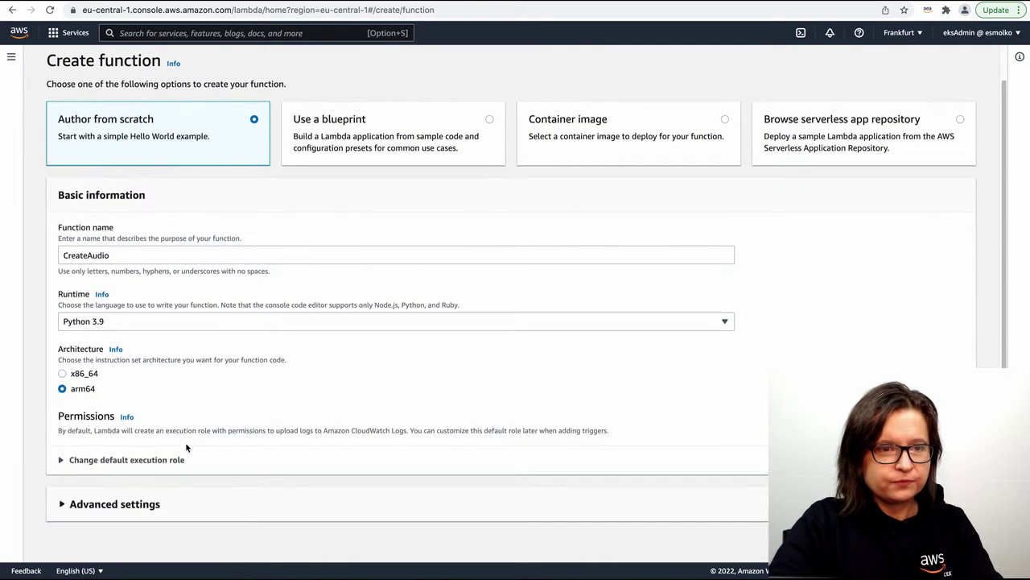
# - Set the execution role to a new policy-template role named CreateAudioRole
pyautogui.click(62, 459)
pyautogui.scroll(-3, 195, 453)
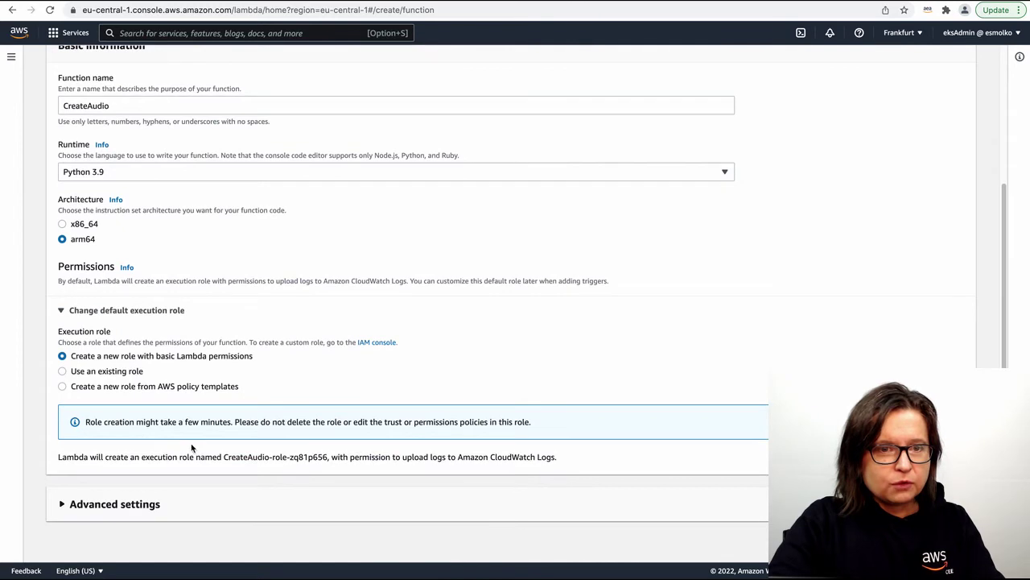
pyautogui.click(206, 388)
pyautogui.click(164, 485)
pyautogui.write('Create')
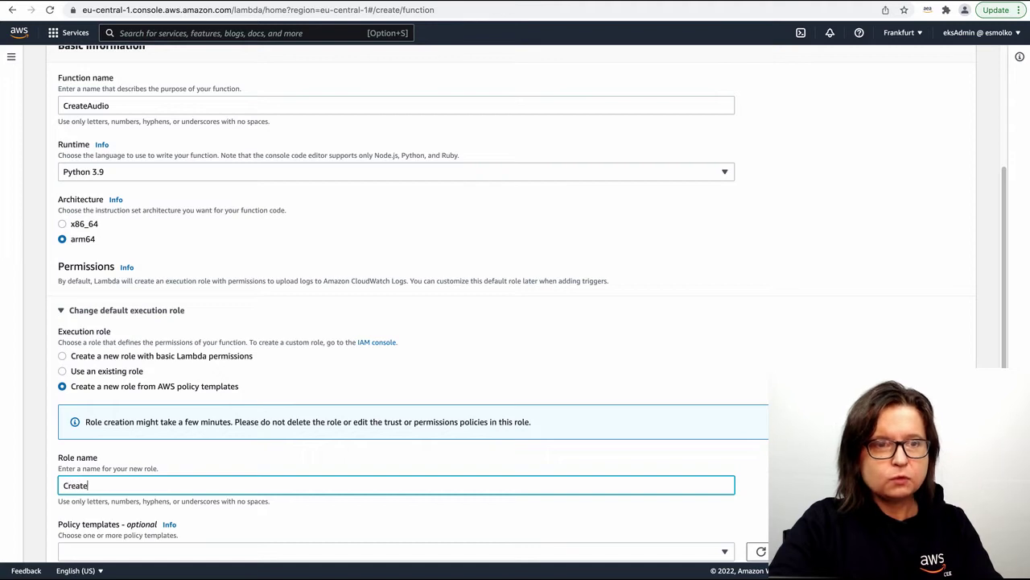
pyautogui.write('A')
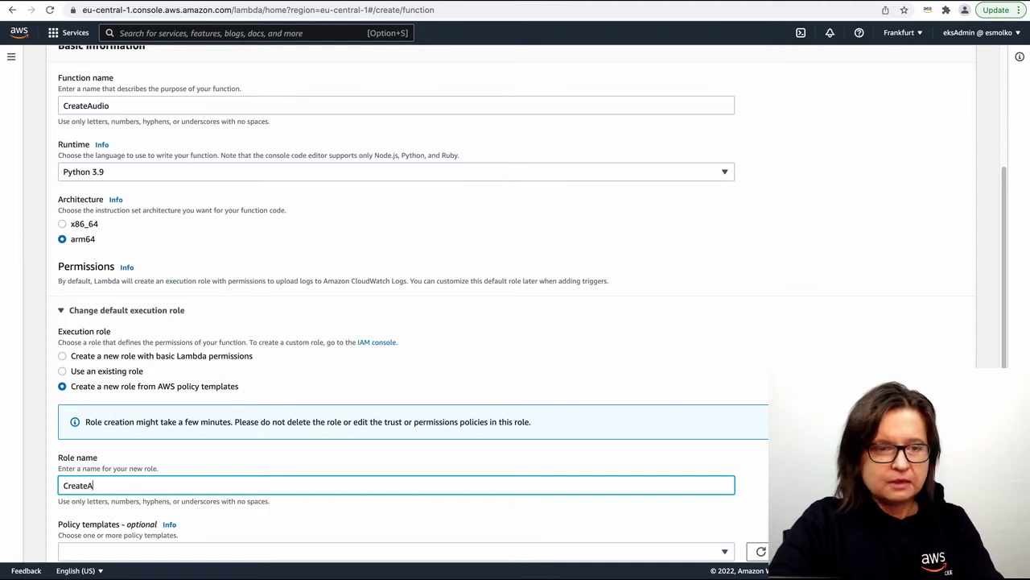
pyautogui.write('udio')
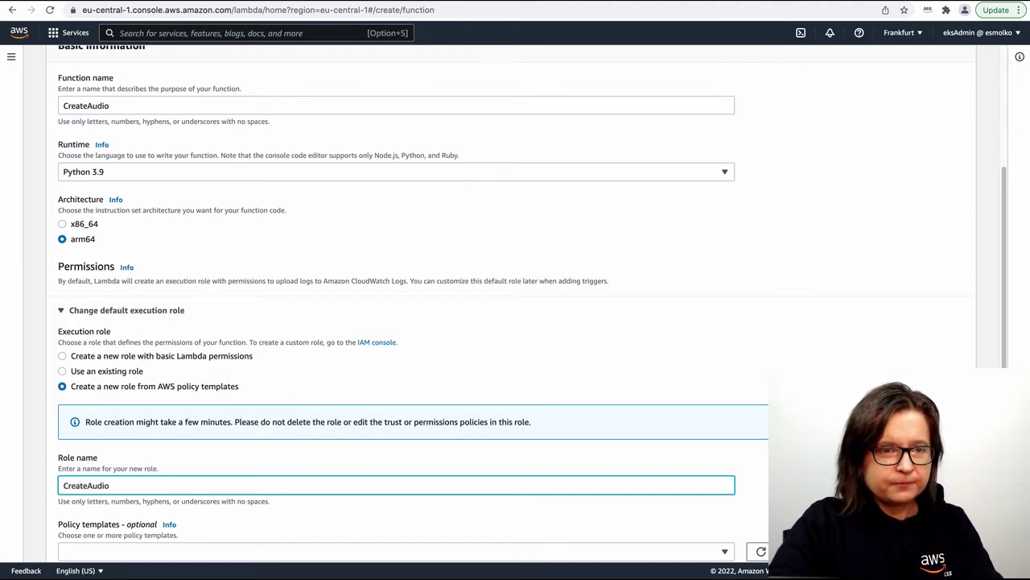
pyautogui.write('Role')
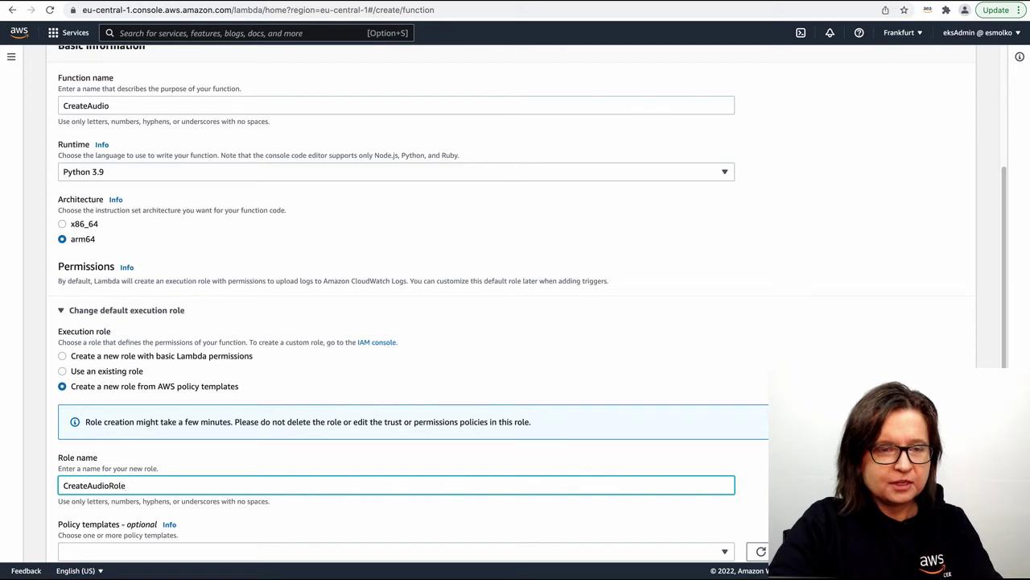
pyautogui.scroll(-2, 515, 306)
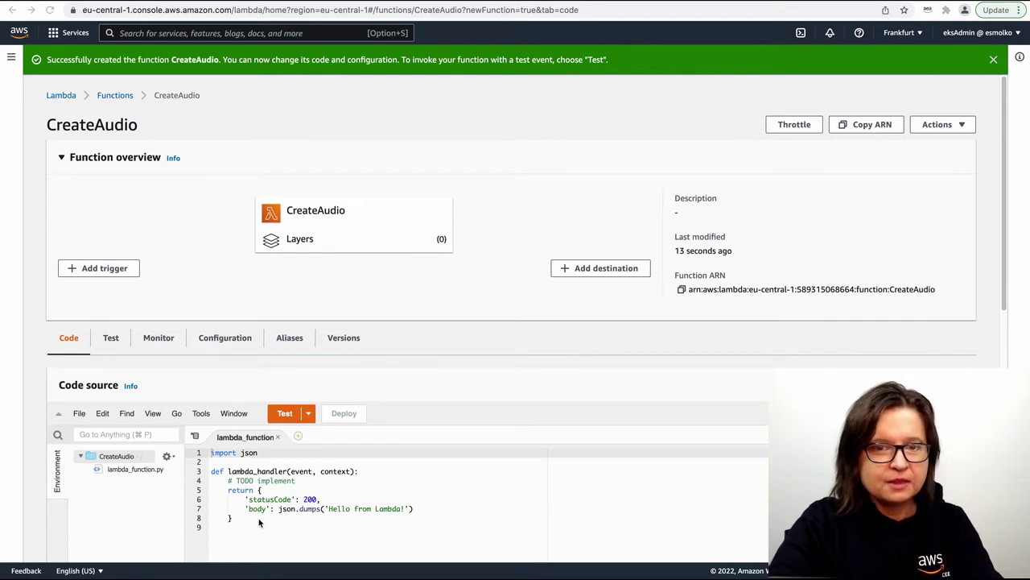
# - Overwrite the Hello-from-Lambda template with the pasted Comprehend/Polly Python script
pyautogui.moveTo(239, 520); pyautogui.dragTo(193, 447)
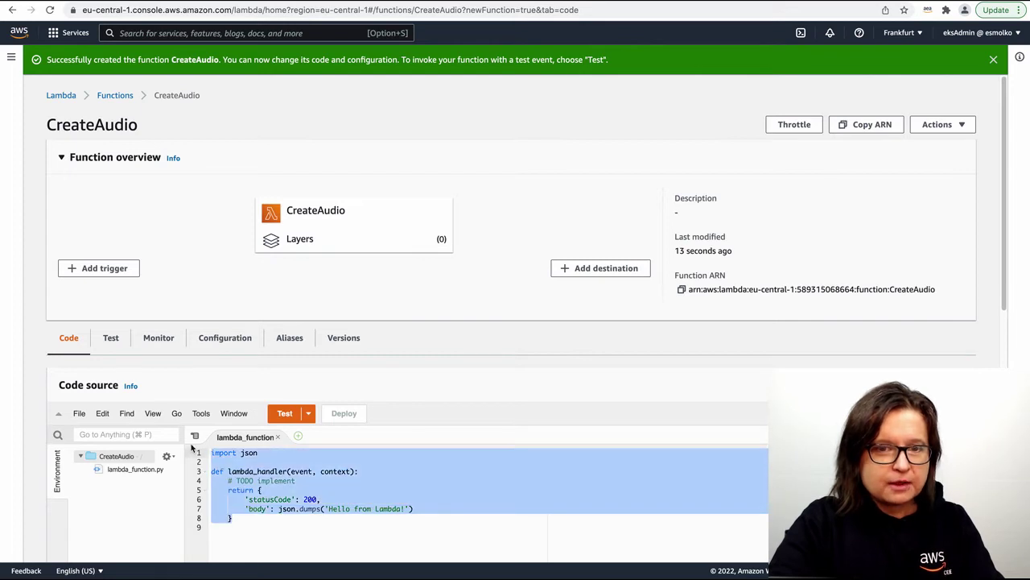
pyautogui.hotkey('ctrl', 'v')
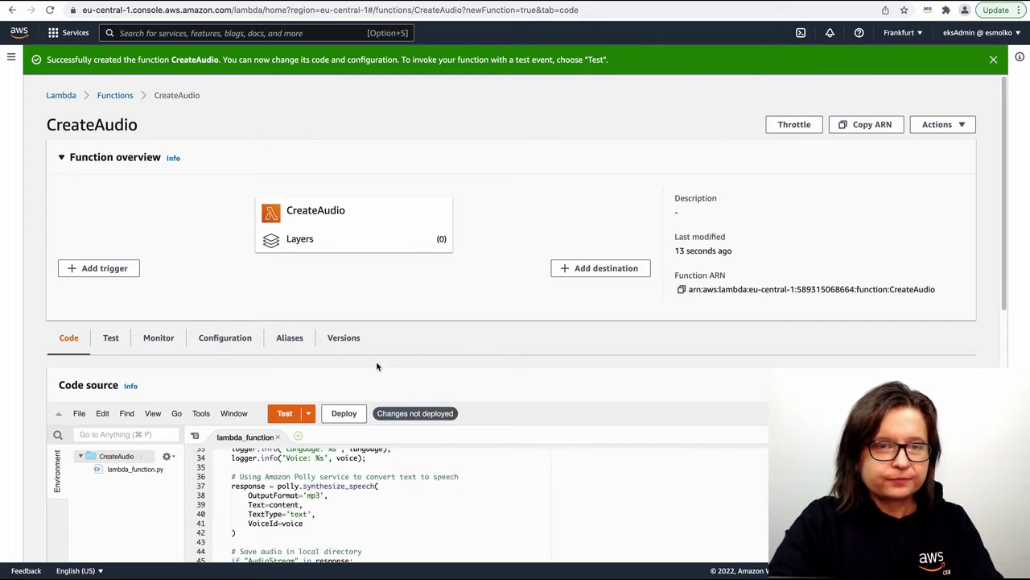
pyautogui.scroll(-1, 376, 362)
pyautogui.scroll(-5, 376, 365)
pyautogui.click(362, 332)
pyautogui.scroll(10, 361, 332)
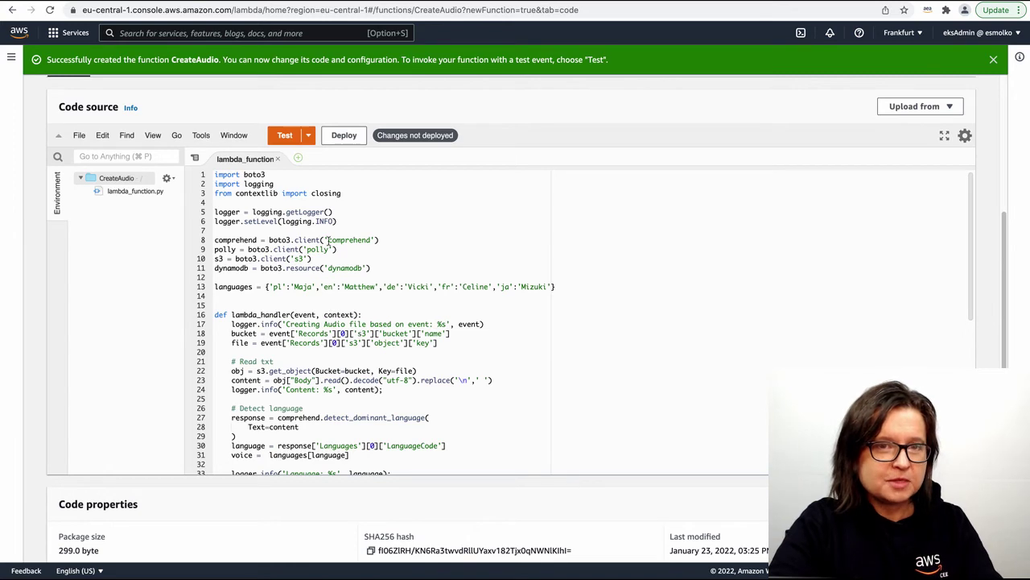
pyautogui.click(352, 240)
pyautogui.moveTo(355, 240); pyautogui.dragTo(372, 240)
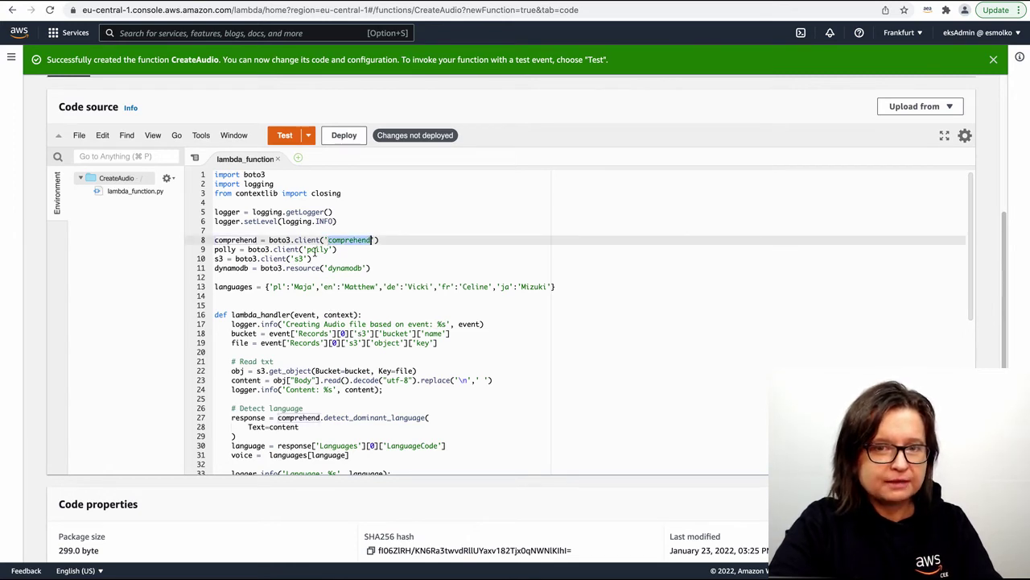
pyautogui.click(308, 249)
pyautogui.click(307, 259)
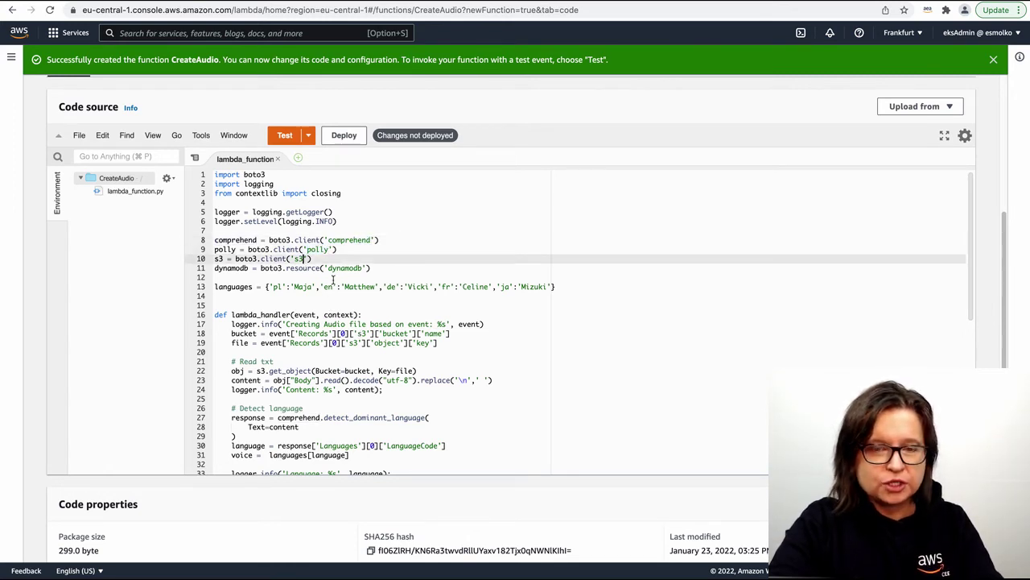
pyautogui.click(336, 269)
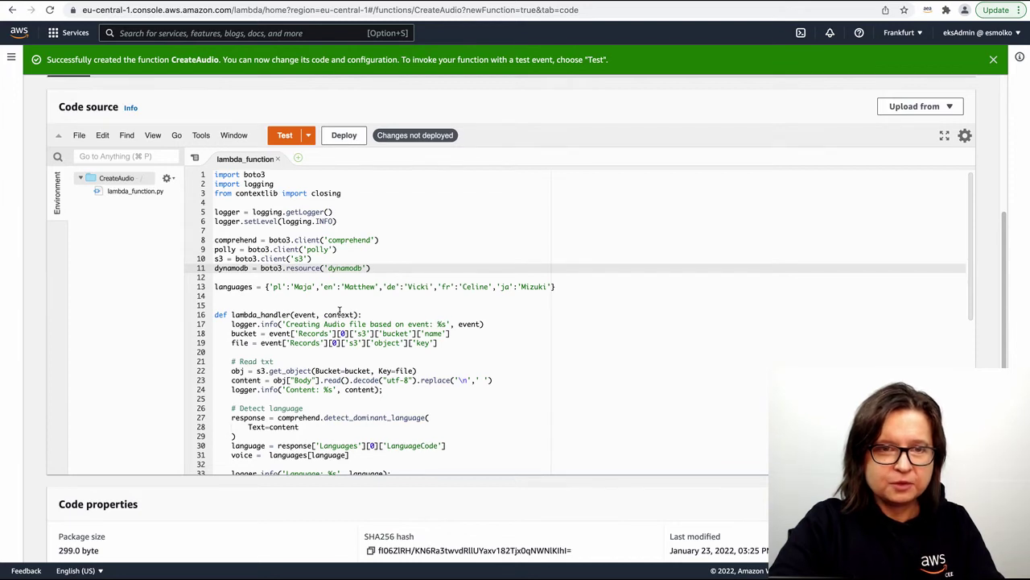
pyautogui.scroll(-5, 339, 313)
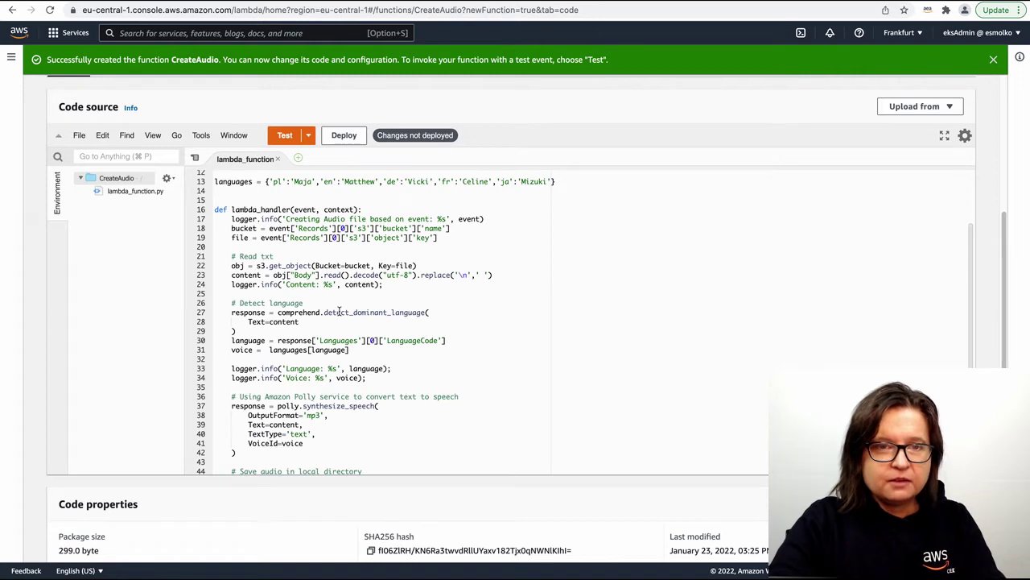
pyautogui.scroll(-5, 339, 312)
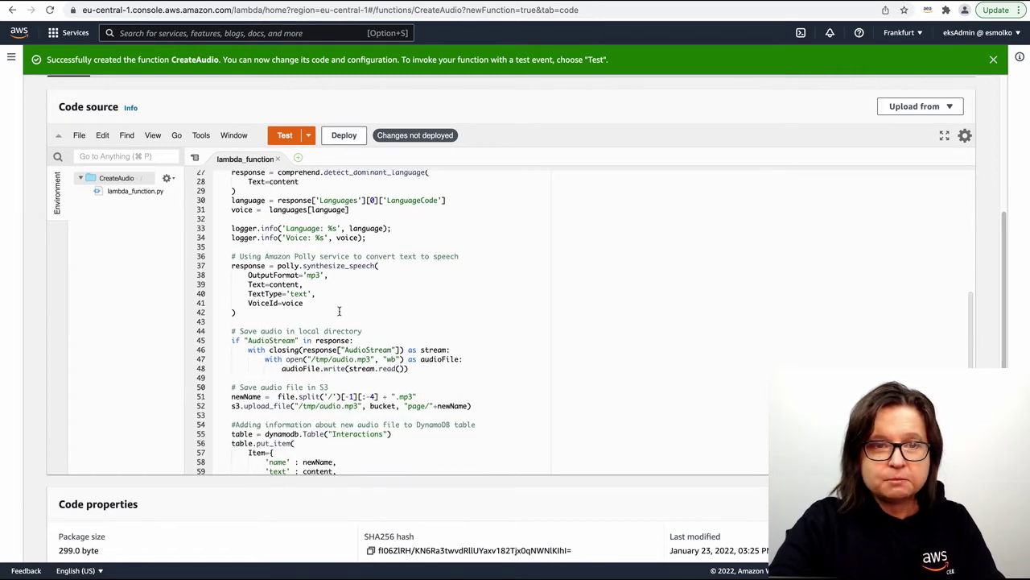
pyautogui.scroll(-2, 339, 312)
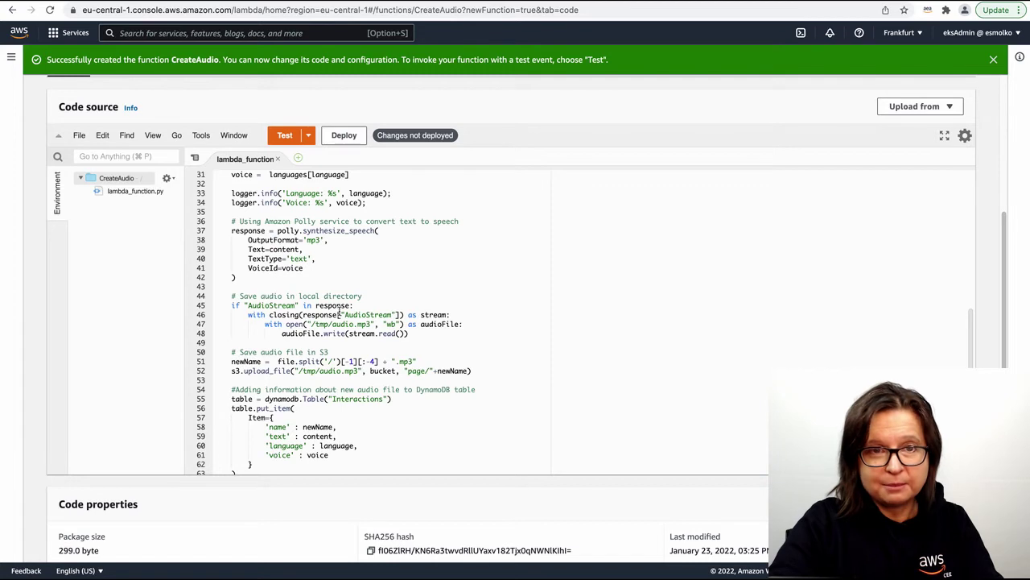
pyautogui.scroll(-3, 339, 312)
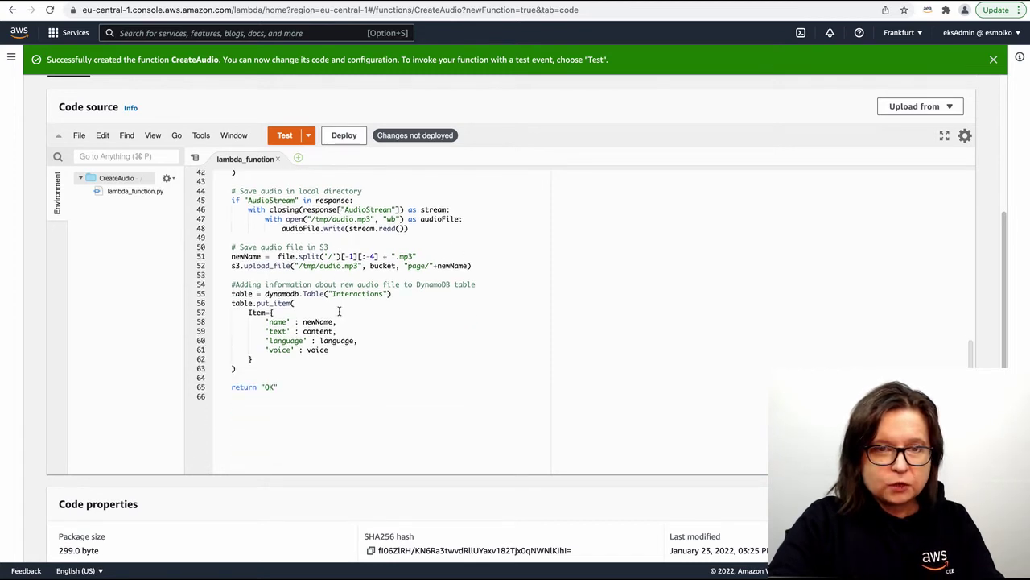
pyautogui.moveTo(404, 266); pyautogui.dragTo(471, 266)
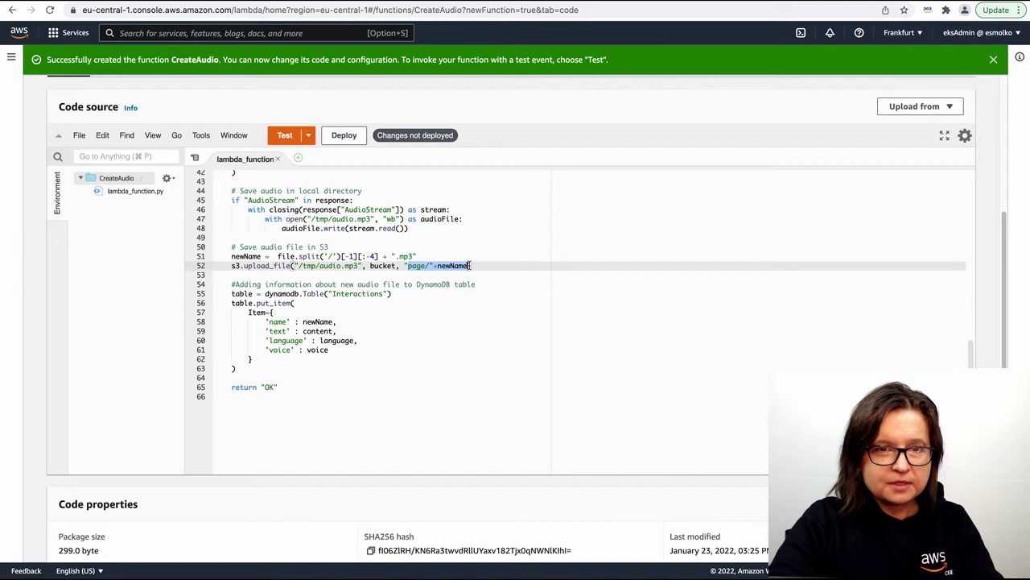
pyautogui.click(453, 315)
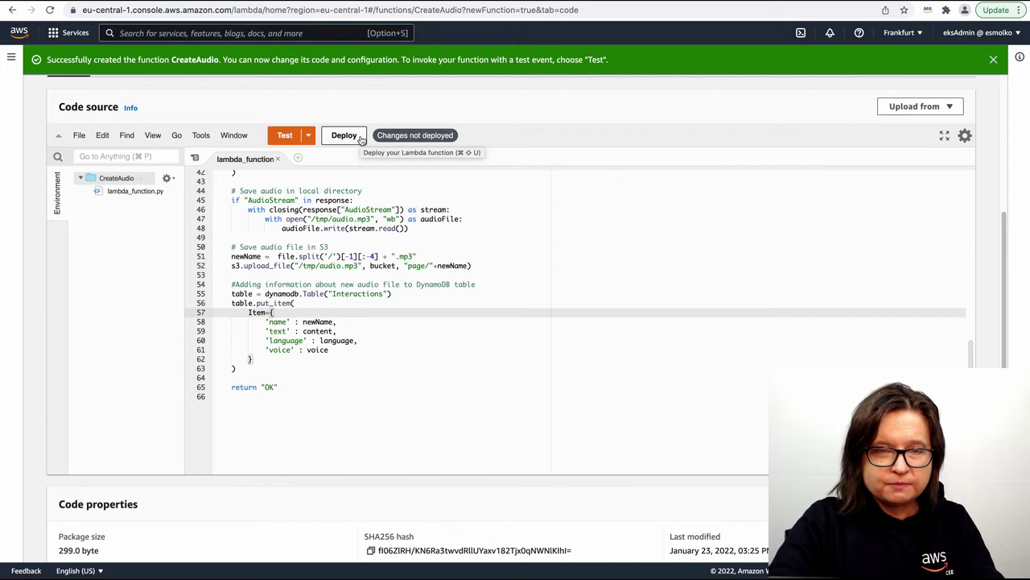
# - Deploy the CreateAudio code and confirm the function updated to a 997-byte package
pyautogui.click(360, 137)
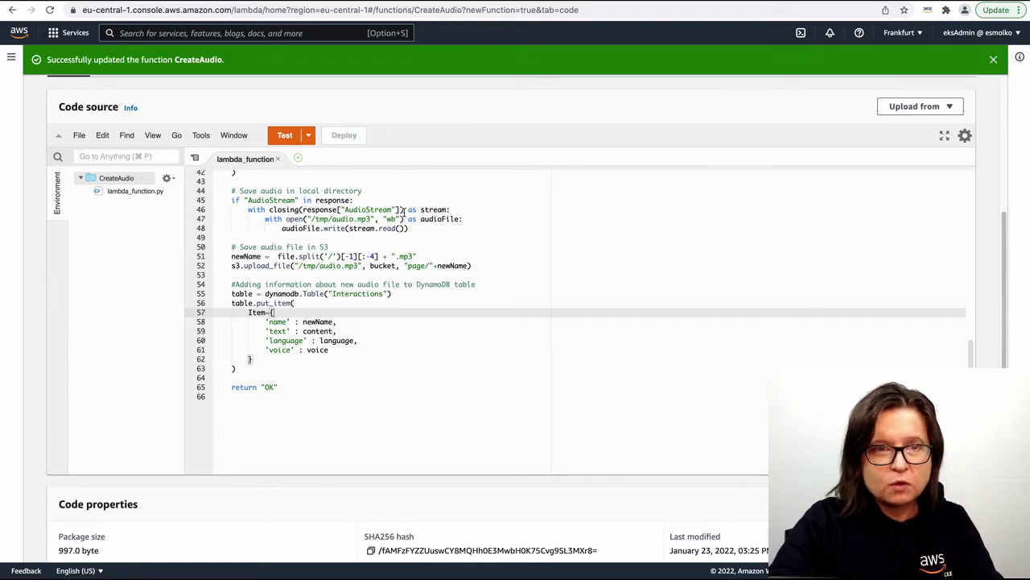
pyautogui.scroll(-3, 405, 214)
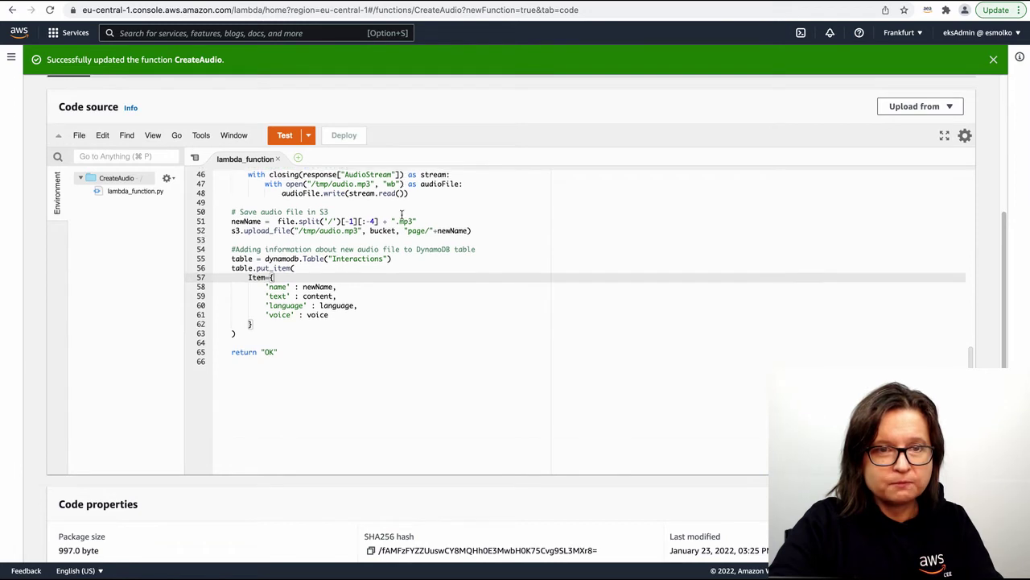
pyautogui.scroll(-5, 456, 307)
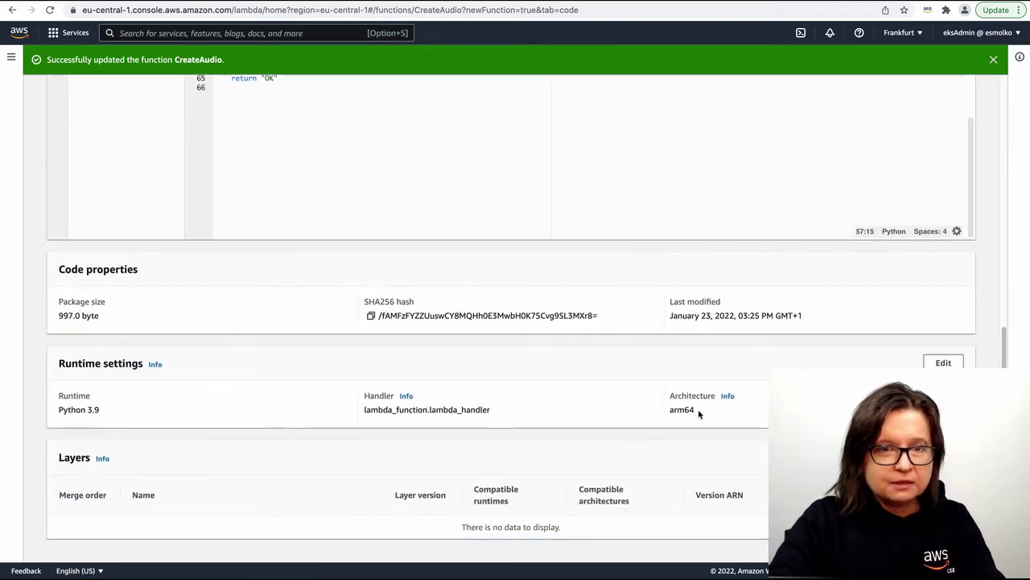
pyautogui.scroll(10, 329, 346)
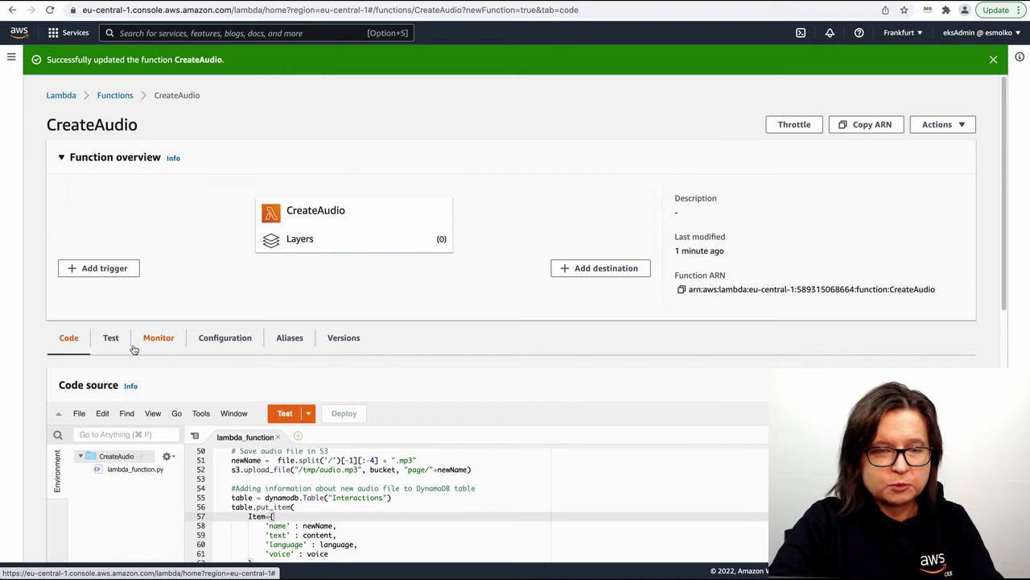
# - Open CreateAudioRole from Configuration > Permissions in a new tab and switch to it
pyautogui.click(229, 339)
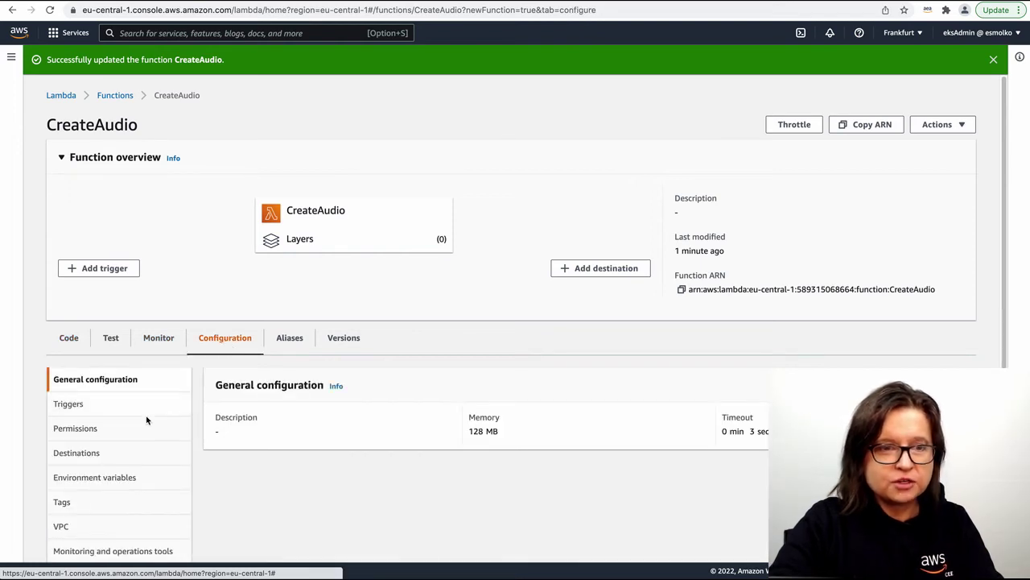
pyautogui.click(91, 431)
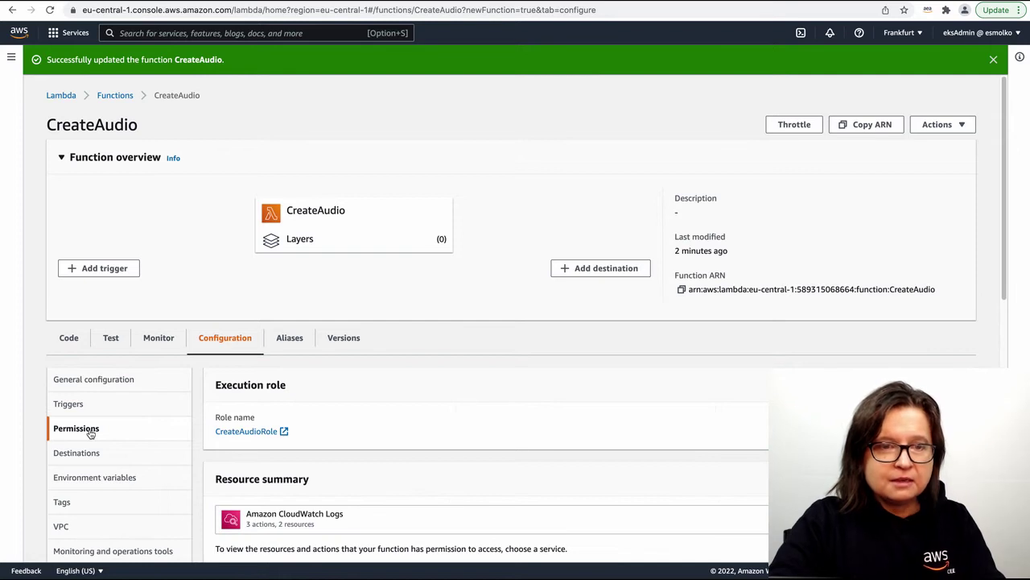
pyautogui.rightClick(257, 433)
pyautogui.click(264, 433)
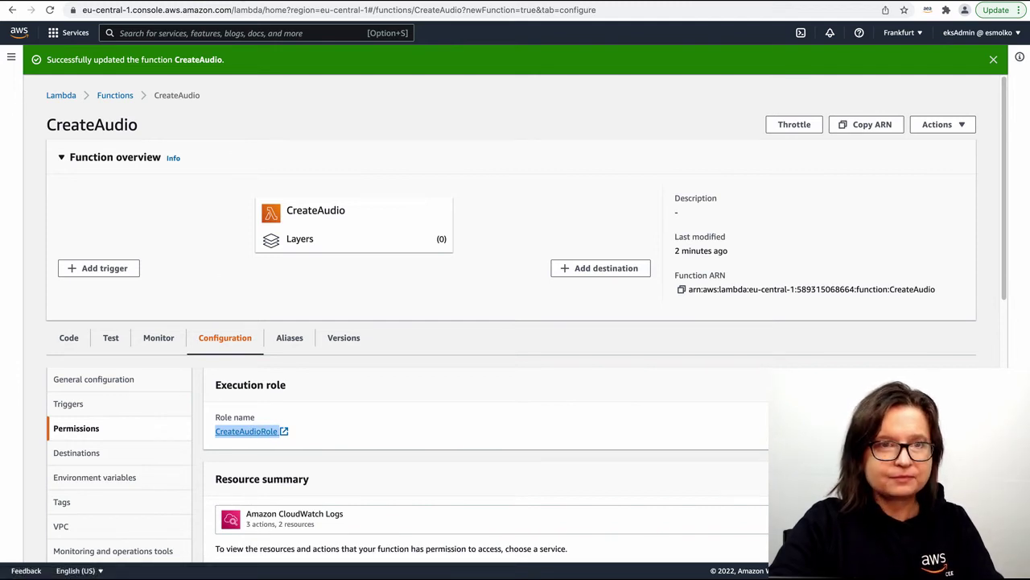
pyautogui.hotkey('ctrl', 'Tab')
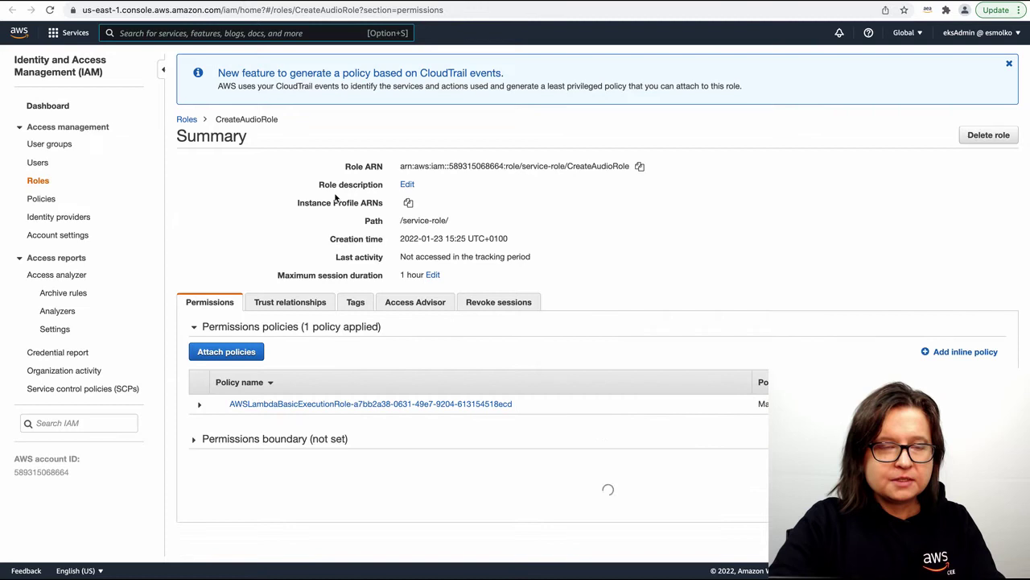
# - Select the AmazonS3FullAccess and AmazonDynamoDBFullAccess policies for CreateAudioRole
pyautogui.click(251, 352)
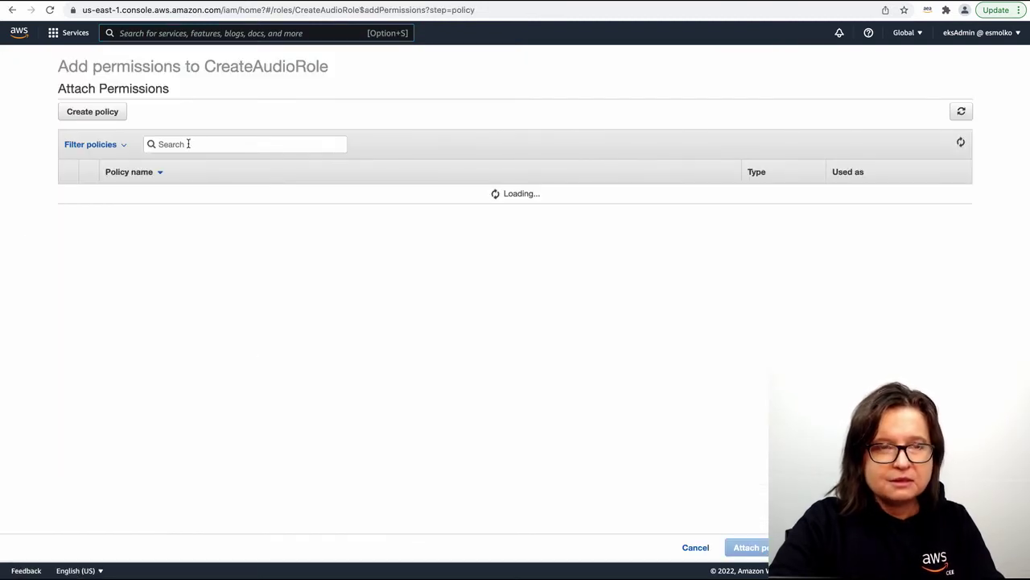
pyautogui.write('S3')
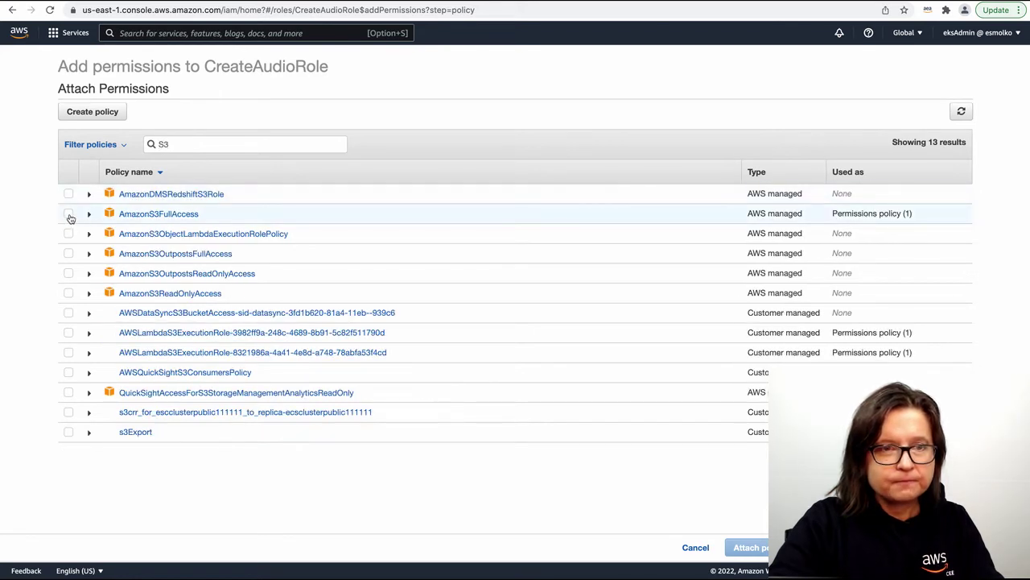
pyautogui.click(68, 215)
pyautogui.moveTo(171, 143); pyautogui.dragTo(158, 146)
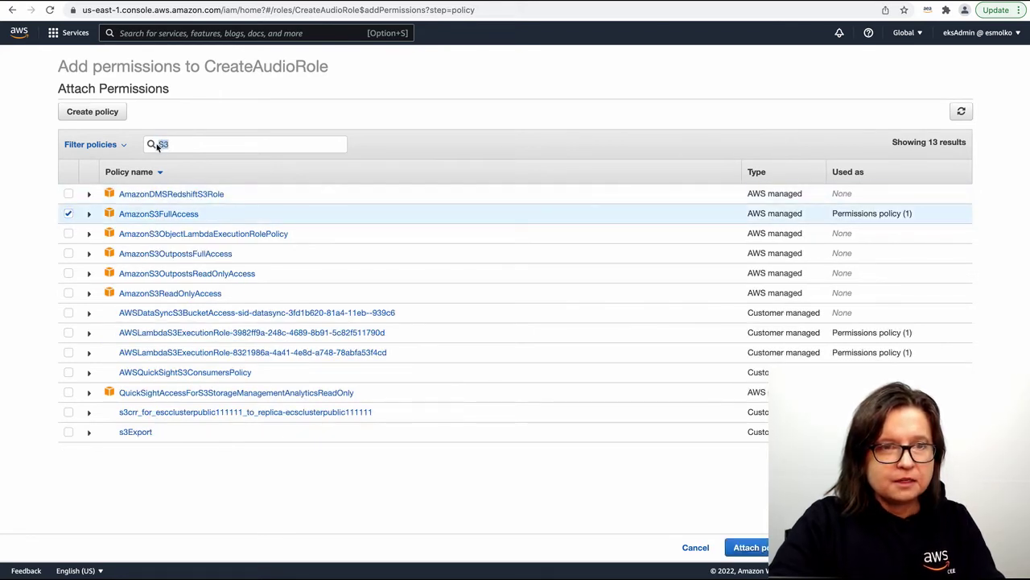
pyautogui.write('Dynamo')
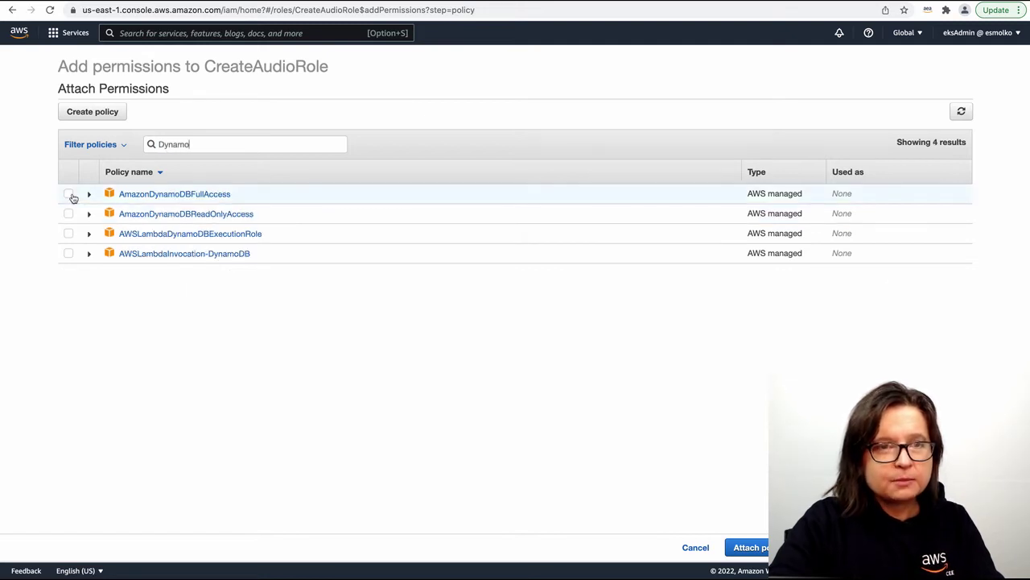
pyautogui.click(71, 195)
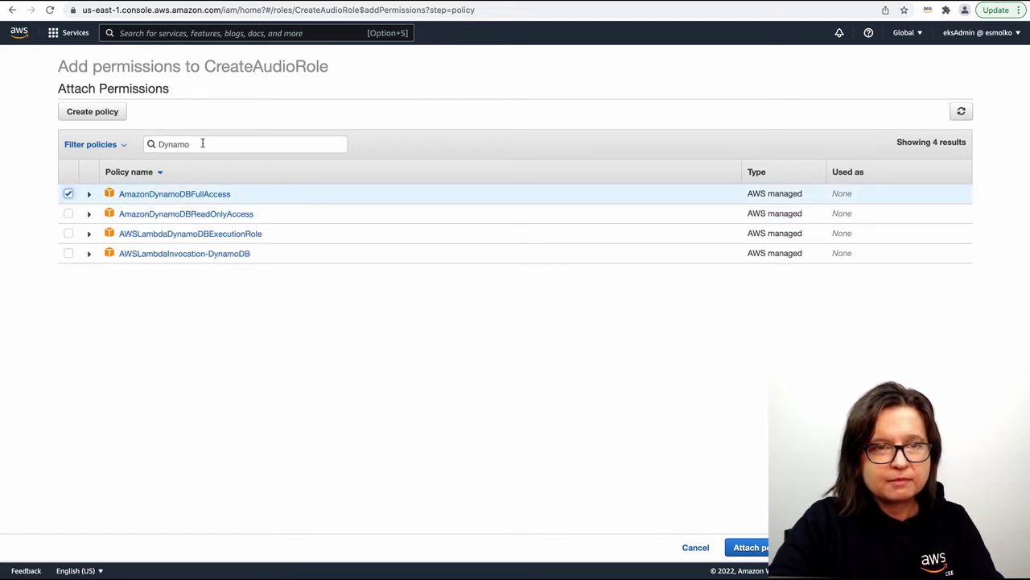
# - Add ComprehendFullAccess and AmazonPollyFullAccess, attach all four, and expand the policy list
pyautogui.moveTo(203, 143); pyautogui.dragTo(159, 144)
pyautogui.write('Compre')
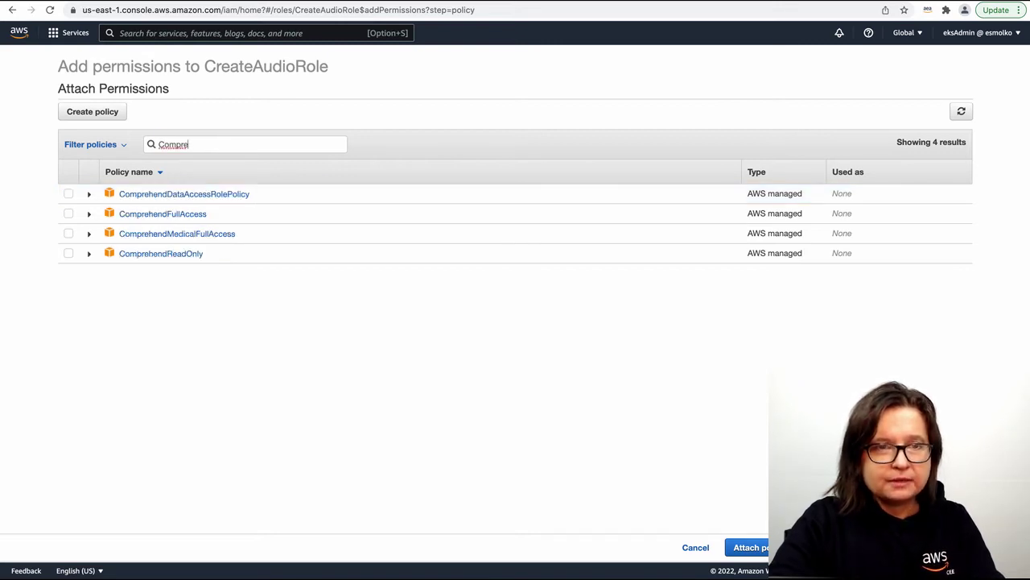
pyautogui.click(68, 215)
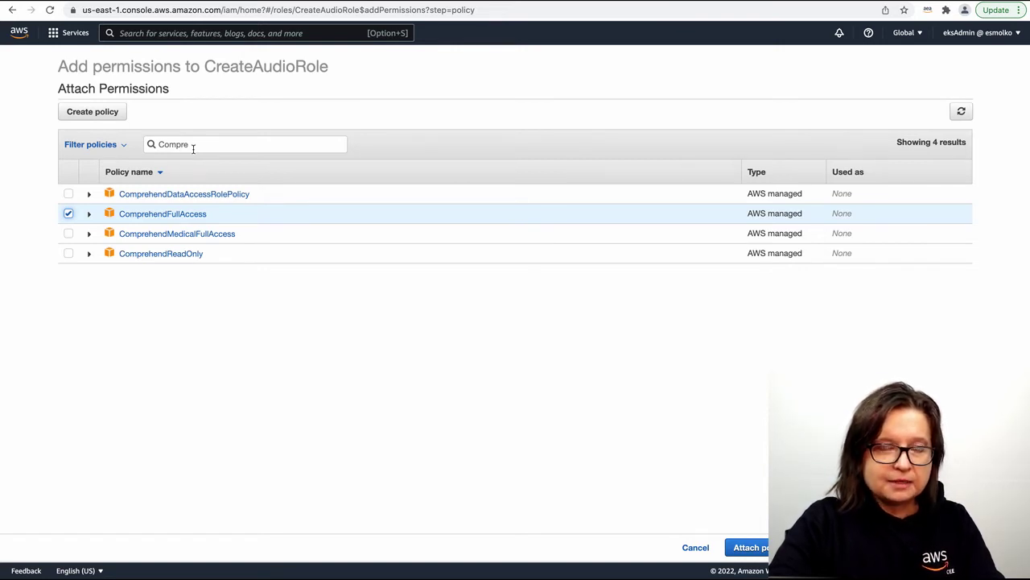
pyautogui.doubleClick(193, 147)
pyautogui.write('Polly')
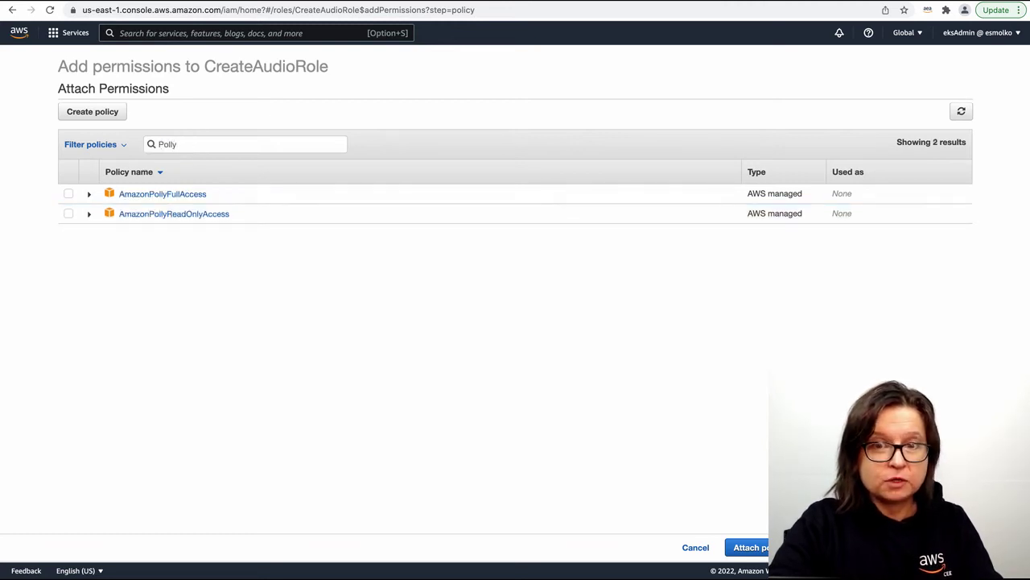
pyautogui.click(68, 194)
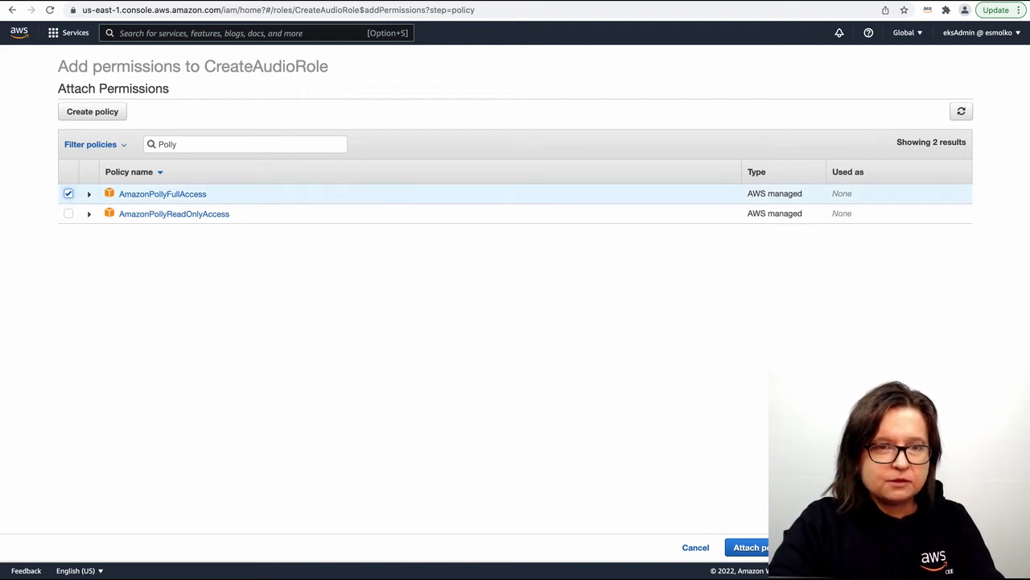
pyautogui.click(749, 546)
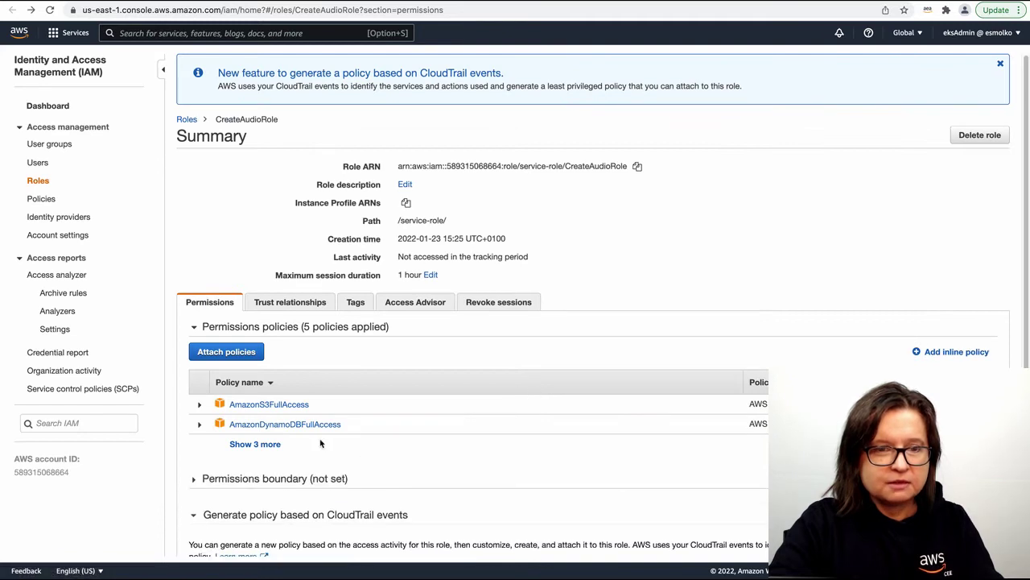
pyautogui.click(266, 444)
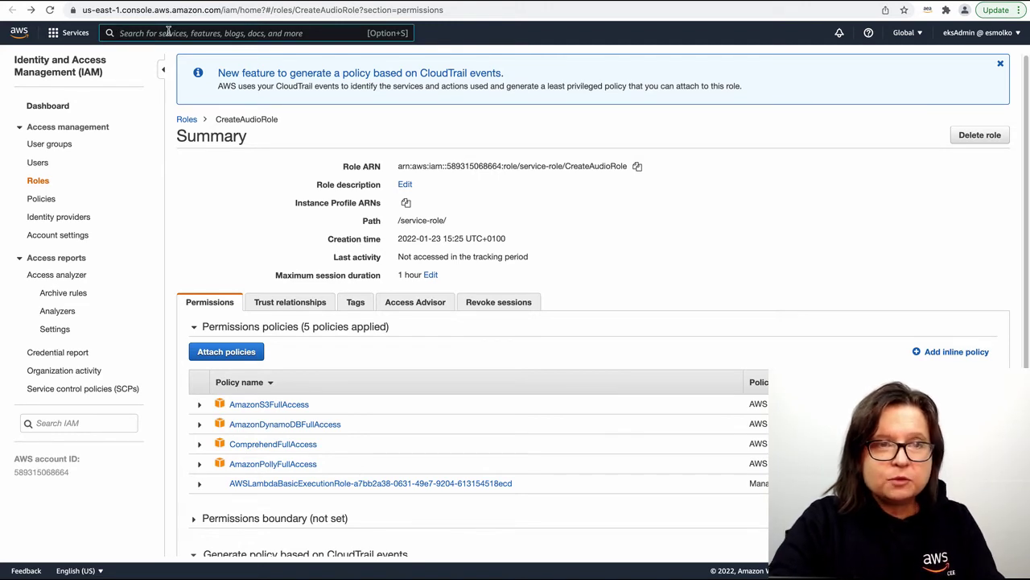
# - In DynamoDB, create a table named Interactions with partition key 'name'
pyautogui.click(168, 32)
pyautogui.write('dynamod')
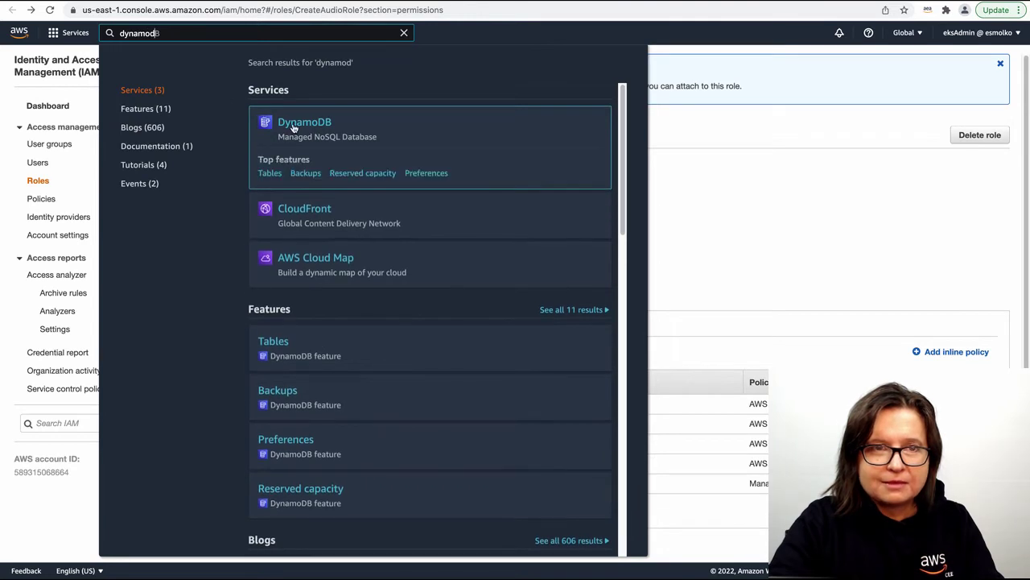
pyautogui.click(294, 126)
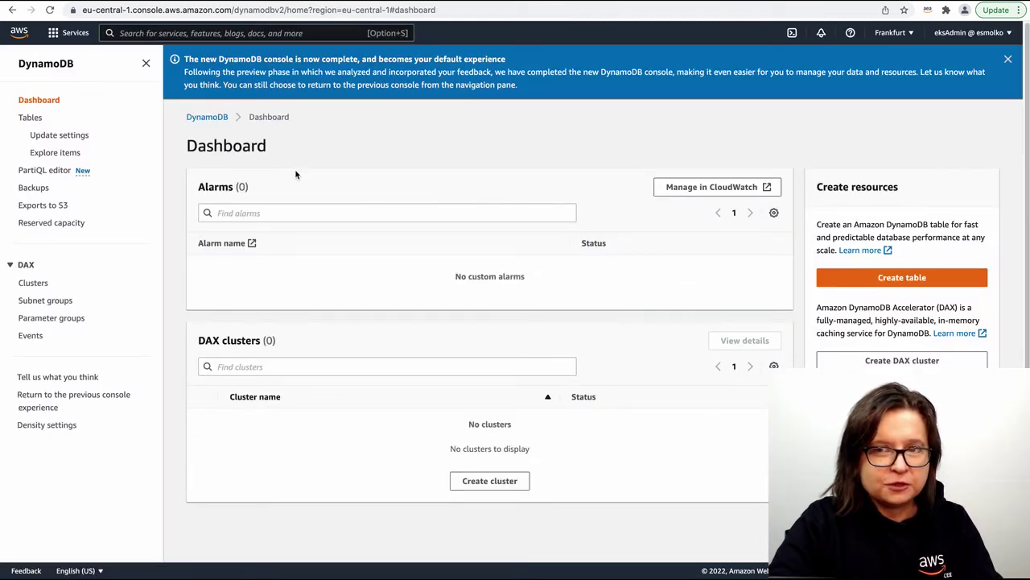
pyautogui.click(852, 279)
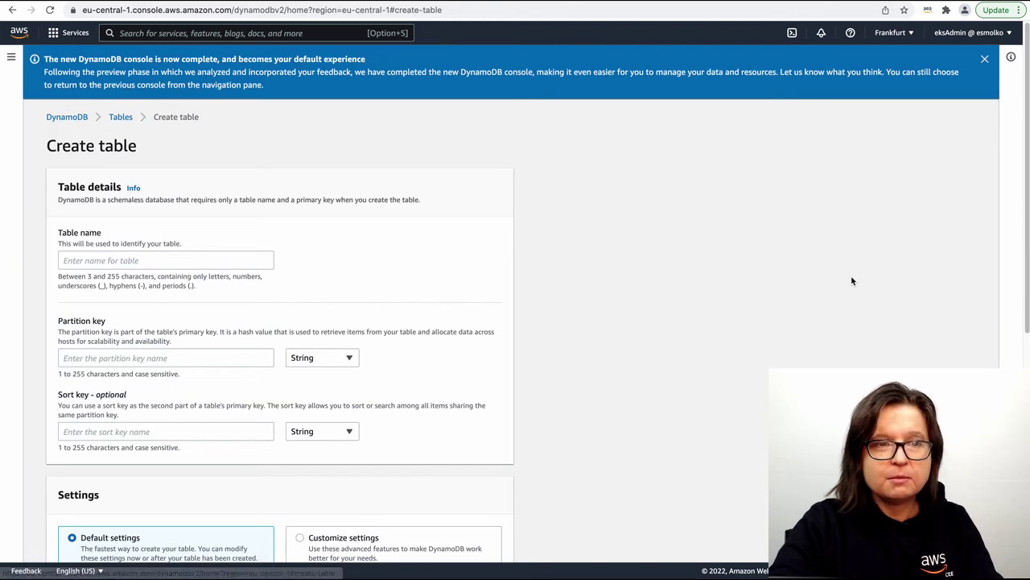
pyautogui.click(247, 258)
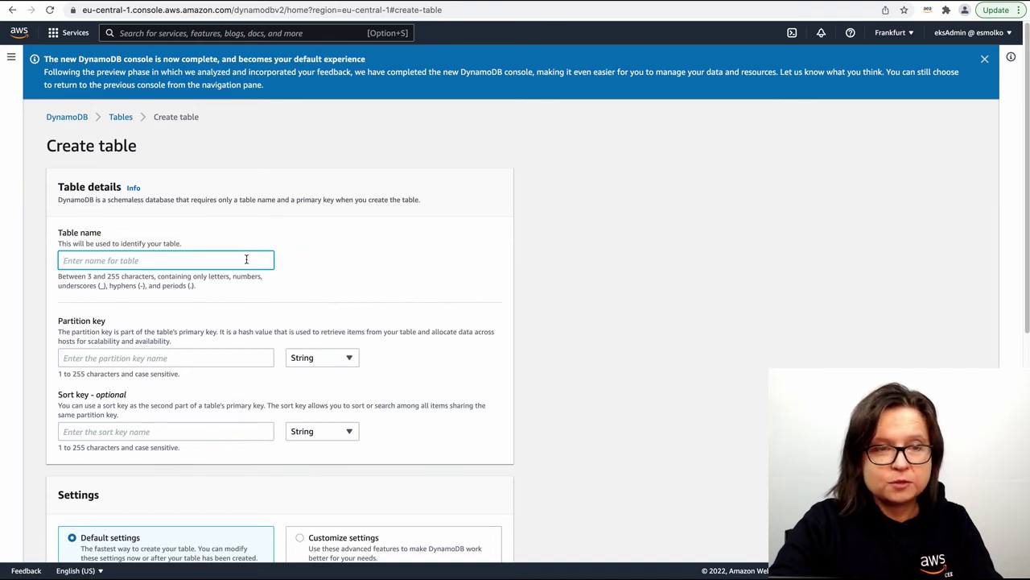
pyautogui.write('In')
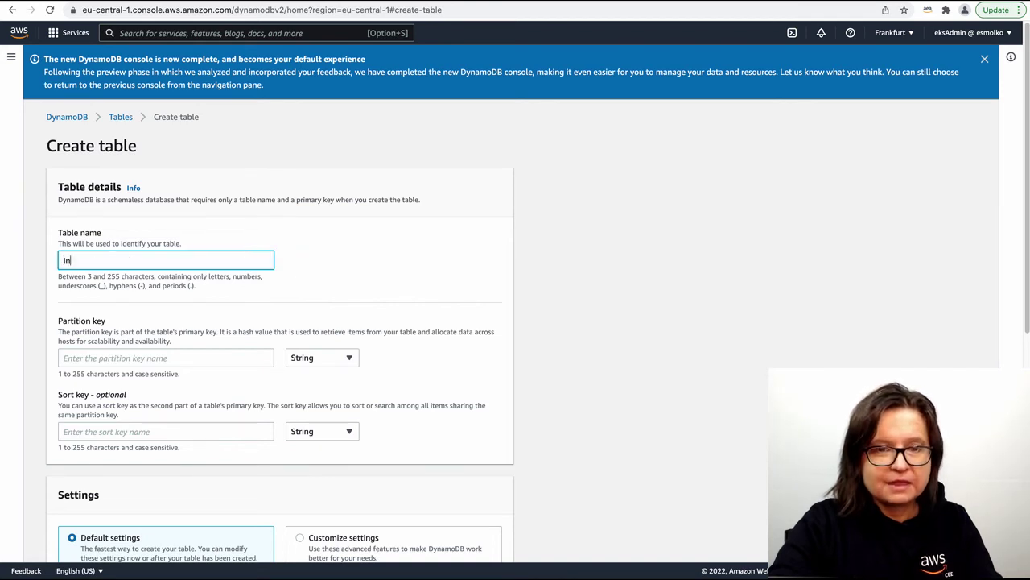
pyautogui.write('teractions')
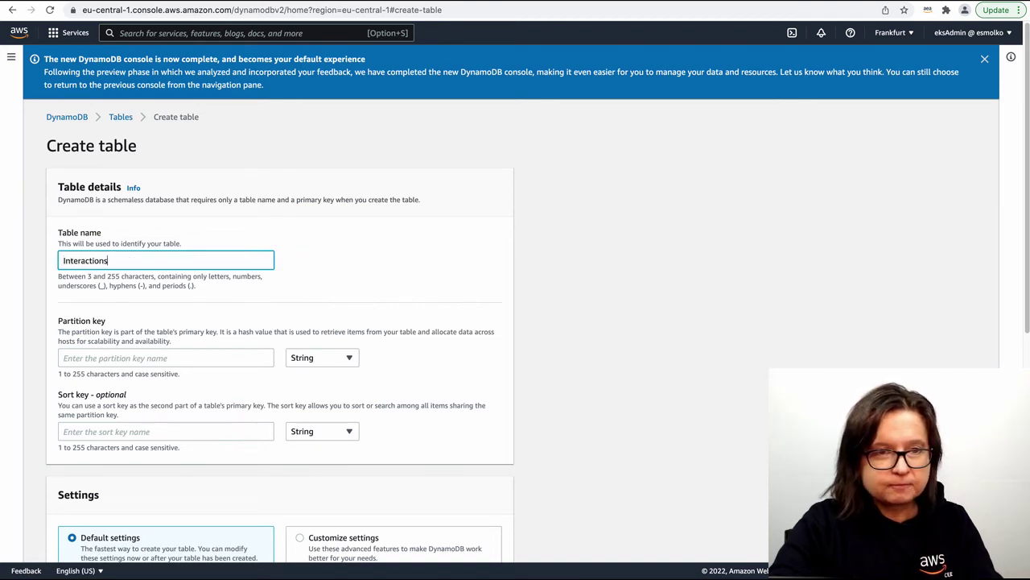
pyautogui.click(202, 354)
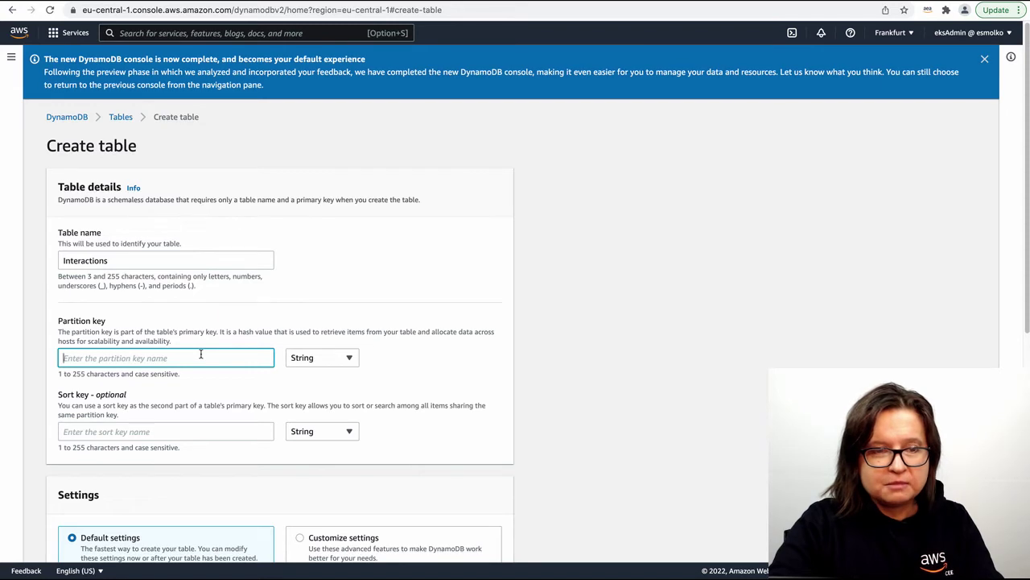
pyautogui.write('nae')
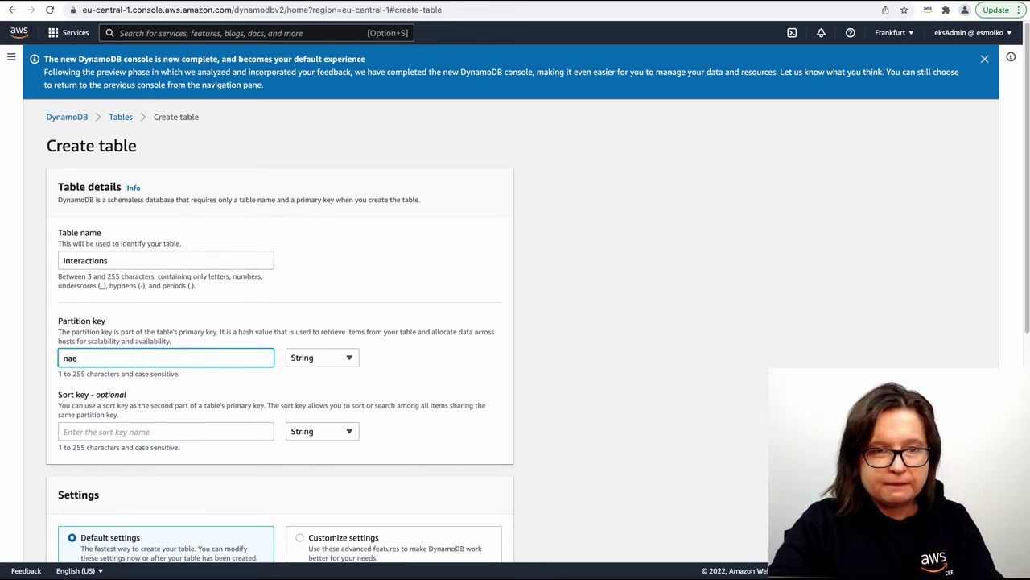
pyautogui.press('BackSpace')
pyautogui.write('me')
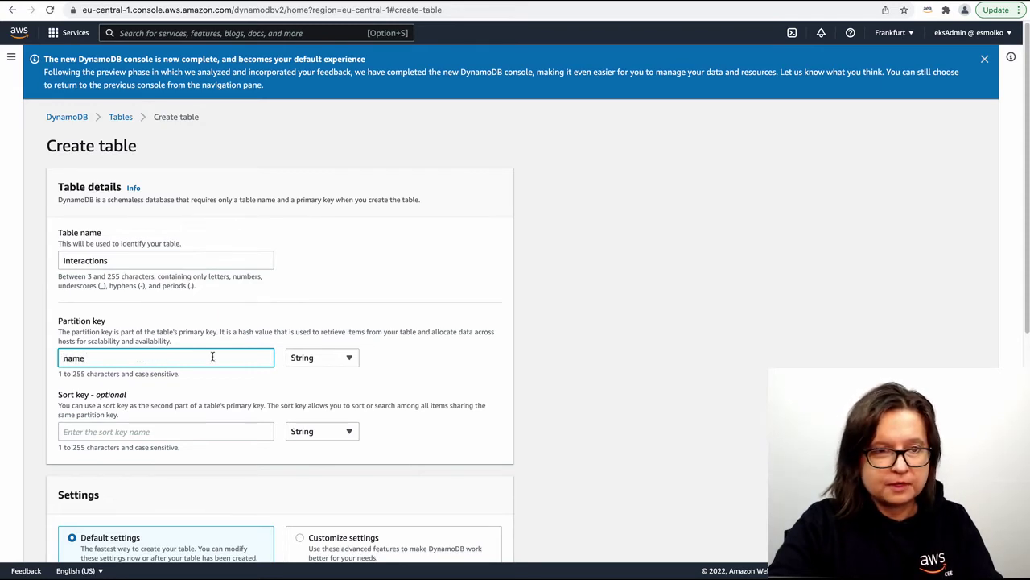
pyautogui.scroll(-5, 211, 357)
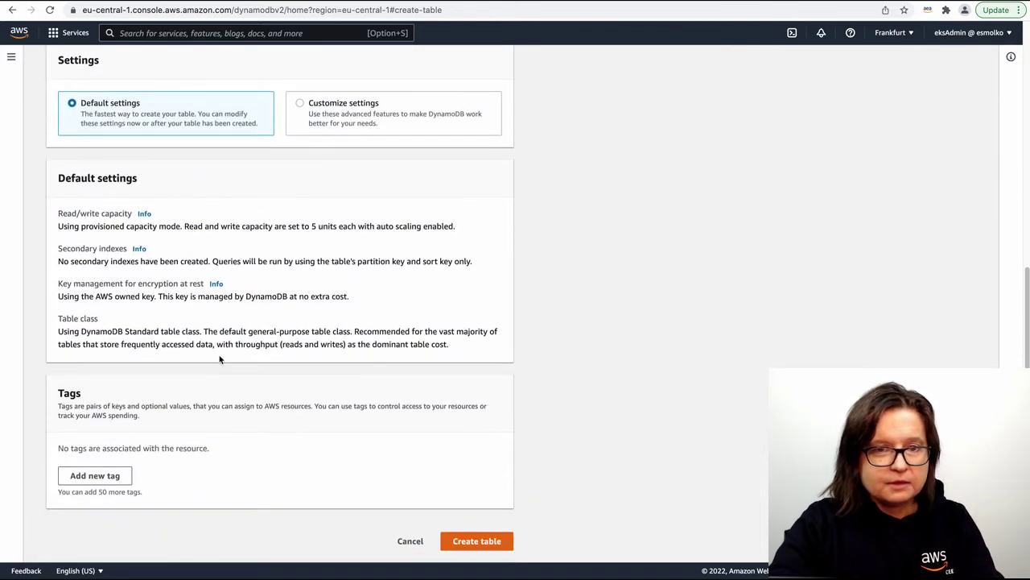
pyautogui.click(456, 547)
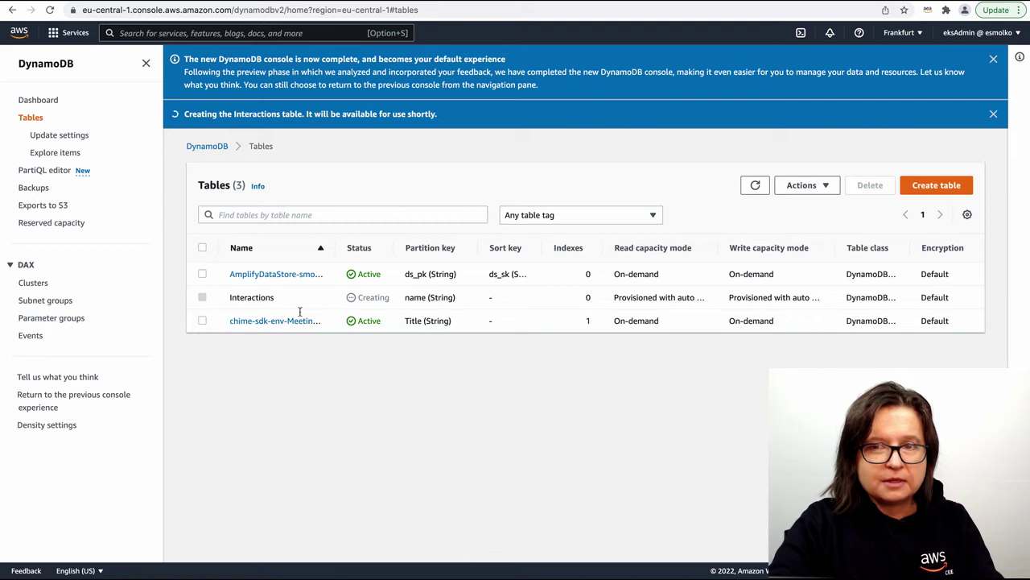
# - Filter the tables list for 'Int', then return to the Lambda Functions tab
pyautogui.click(286, 212)
pyautogui.write('In')
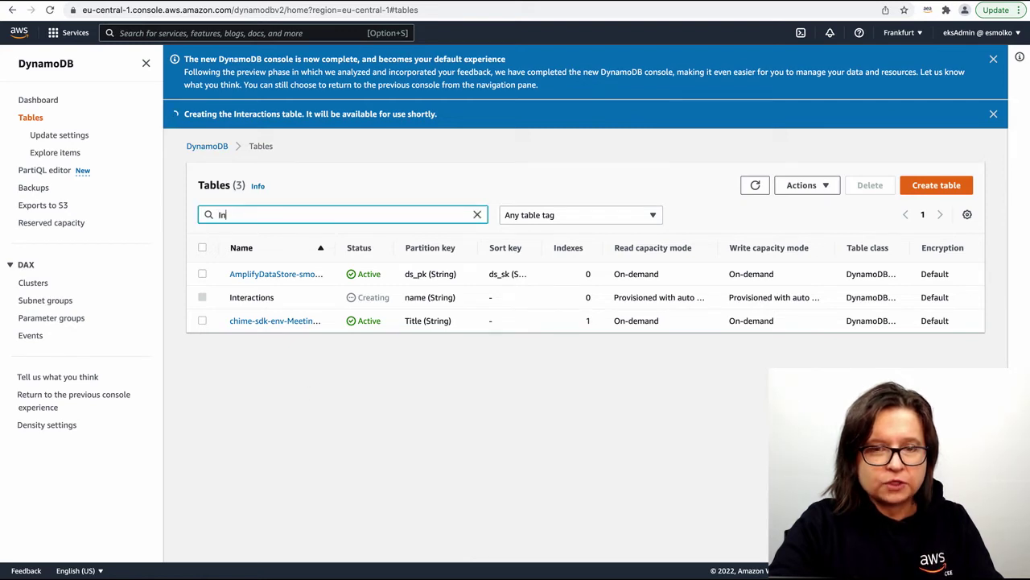
pyautogui.write('t')
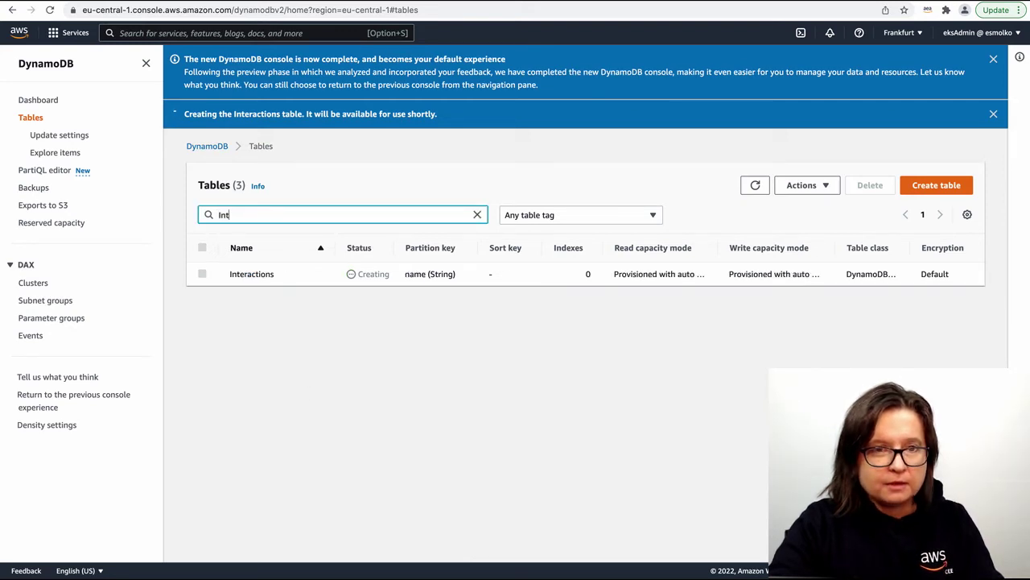
pyautogui.click(120, 4)
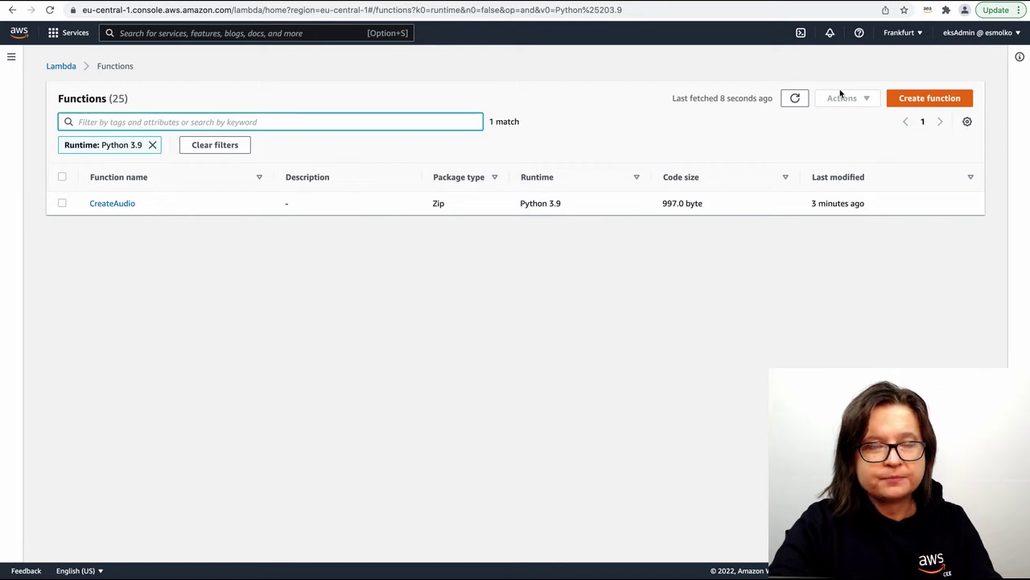
# - Start a new function named AnalyzeImage using Python 3.9 on arm64
pyautogui.click(930, 97)
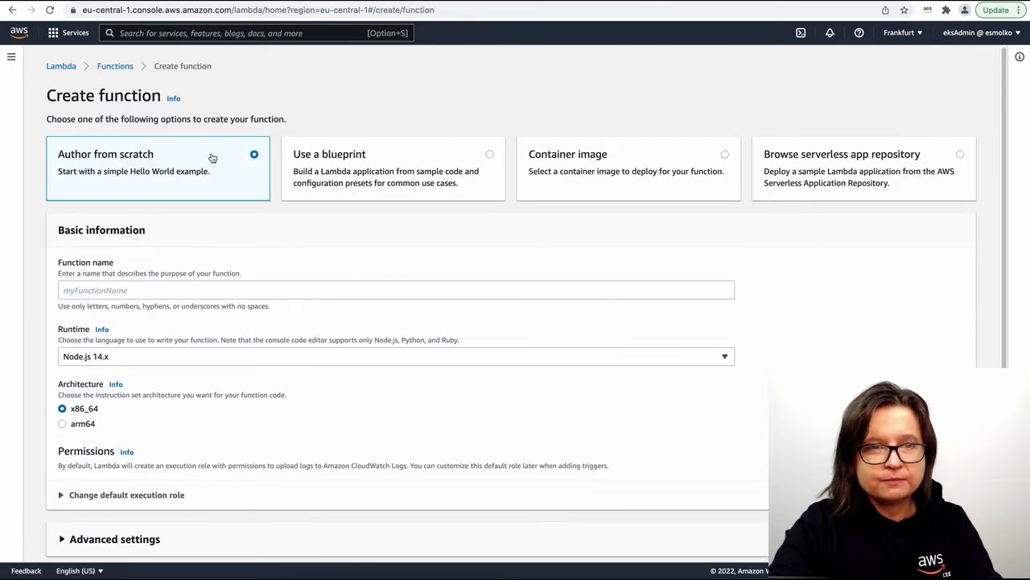
pyautogui.click(190, 290)
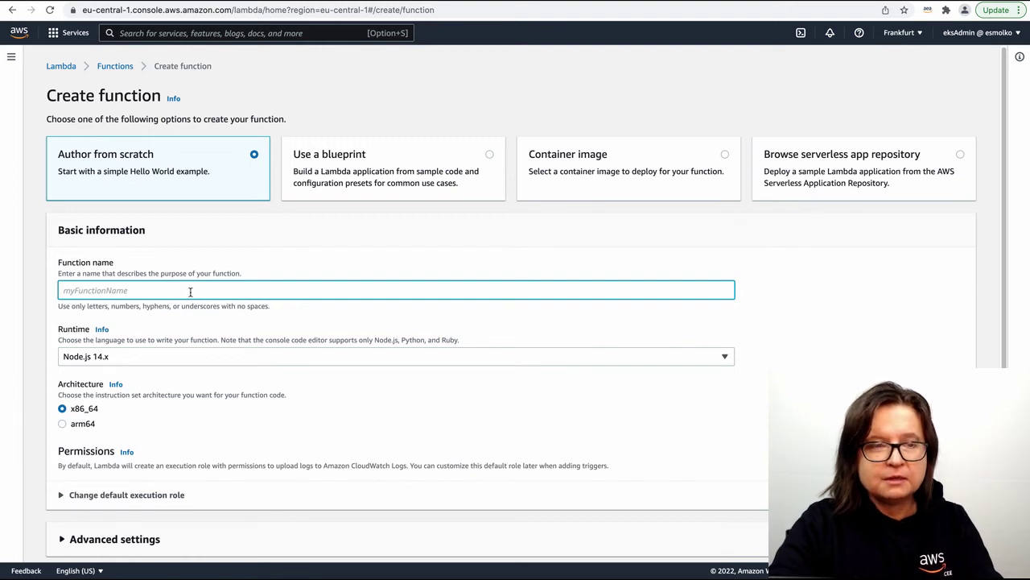
pyautogui.write('AnalyzeImage')
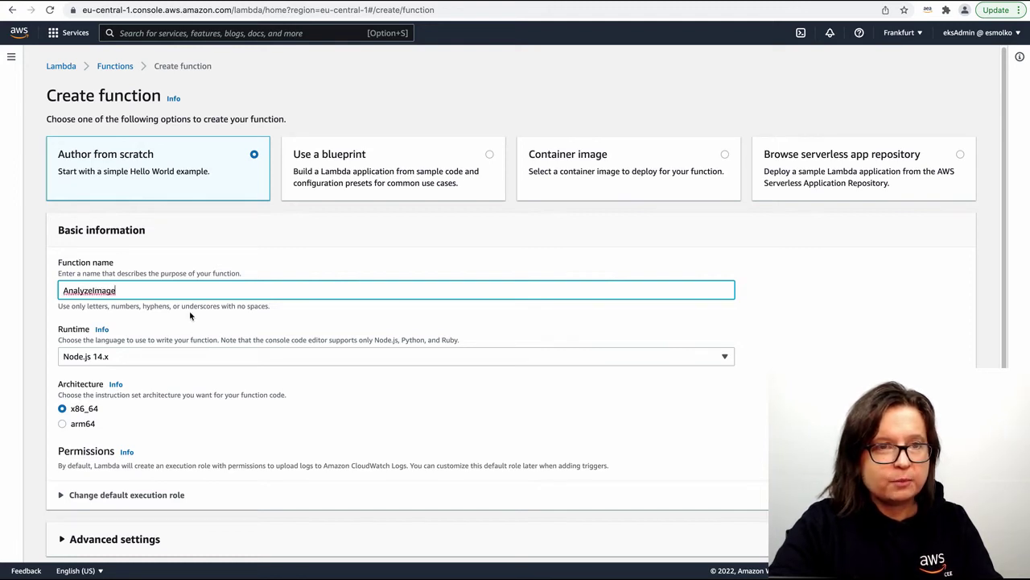
pyautogui.click(181, 355)
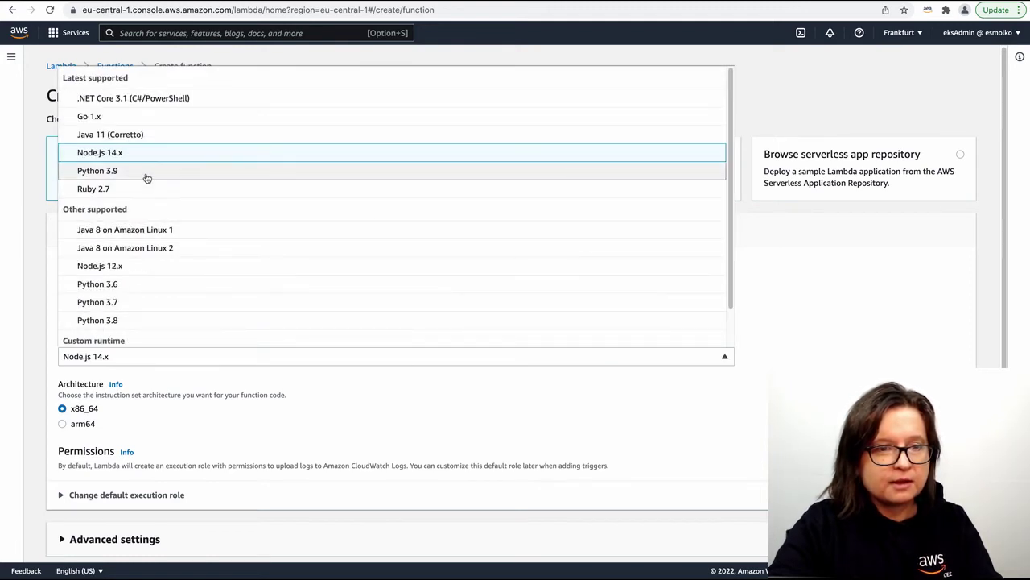
pyautogui.click(146, 171)
pyautogui.click(88, 424)
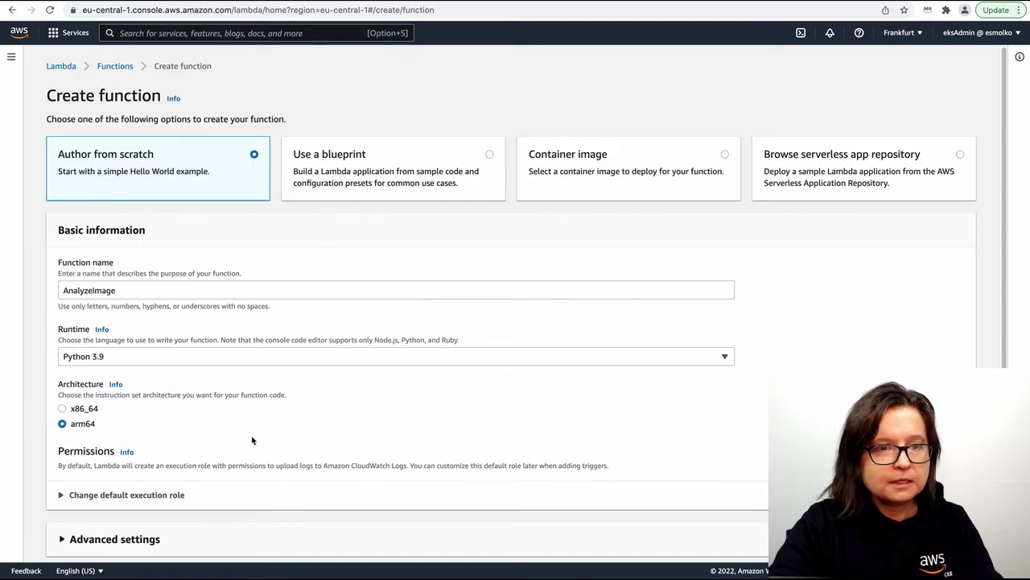
# - Create it with a new policy-template role AnalyzeImageRole, then select the sample code
pyautogui.click(173, 492)
pyautogui.scroll(-2, 293, 416)
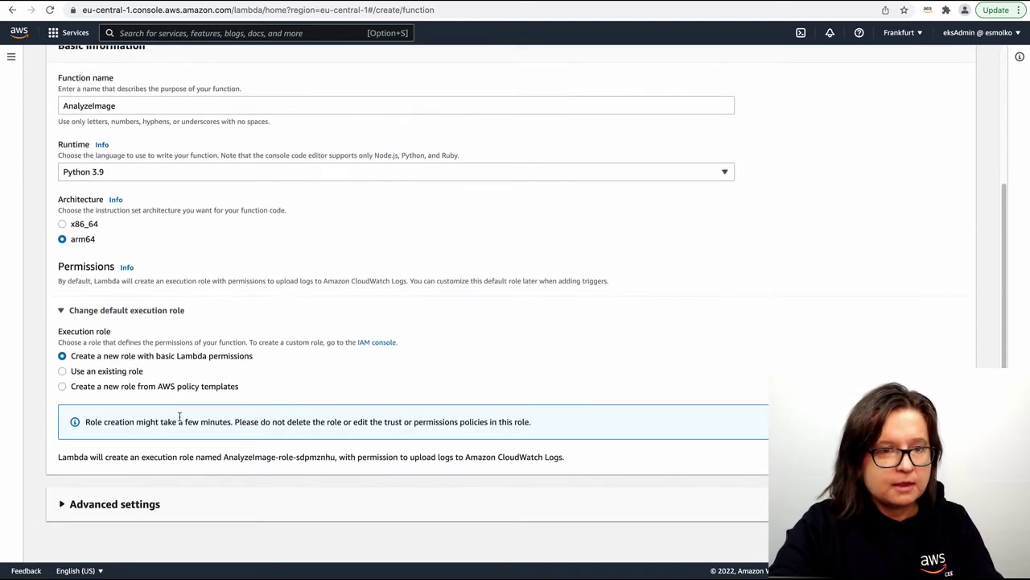
pyautogui.click(176, 389)
pyautogui.click(164, 484)
pyautogui.write('Ama')
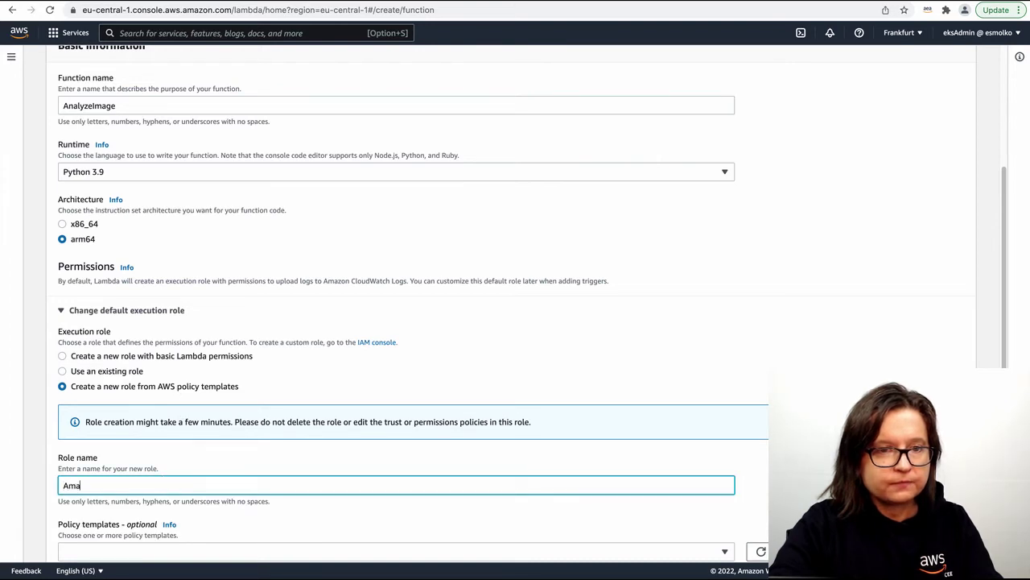
pyautogui.press('BackSpace')
pyautogui.write('na')
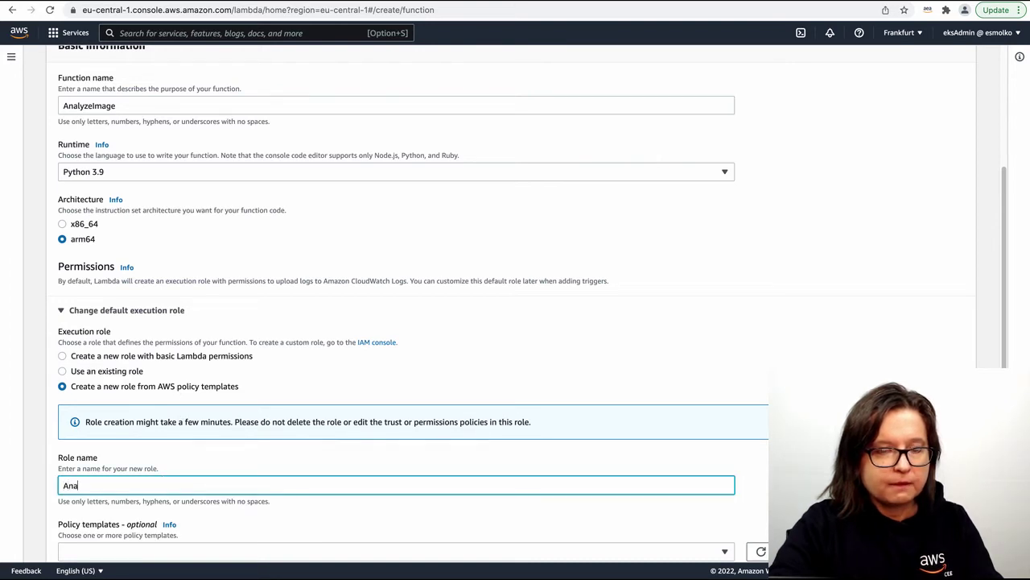
pyautogui.write('lyzeIma')
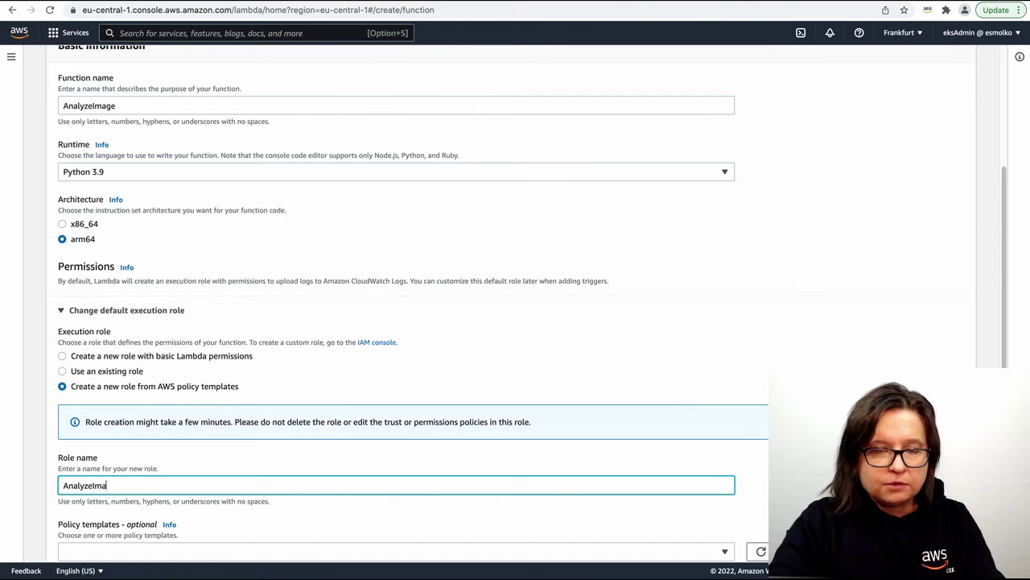
pyautogui.write('geRole')
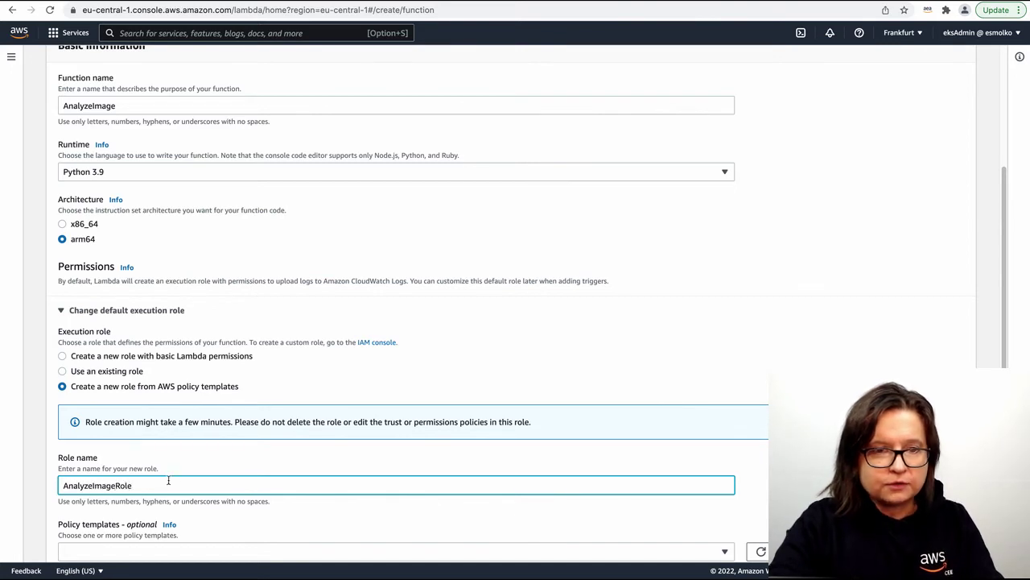
pyautogui.scroll(-3, 170, 475)
pyautogui.press('Return')
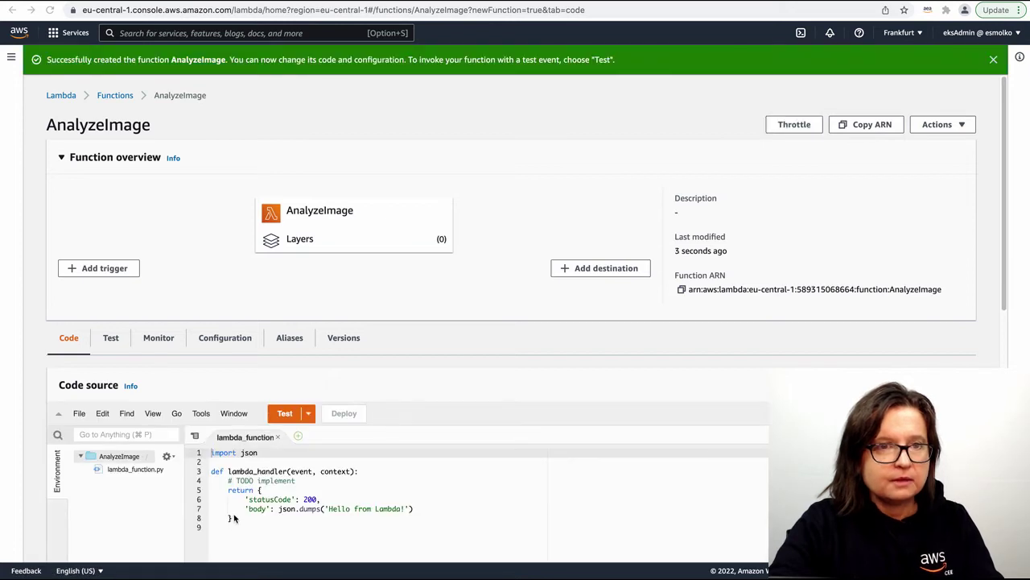
pyautogui.moveTo(213, 454); pyautogui.dragTo(248, 542)
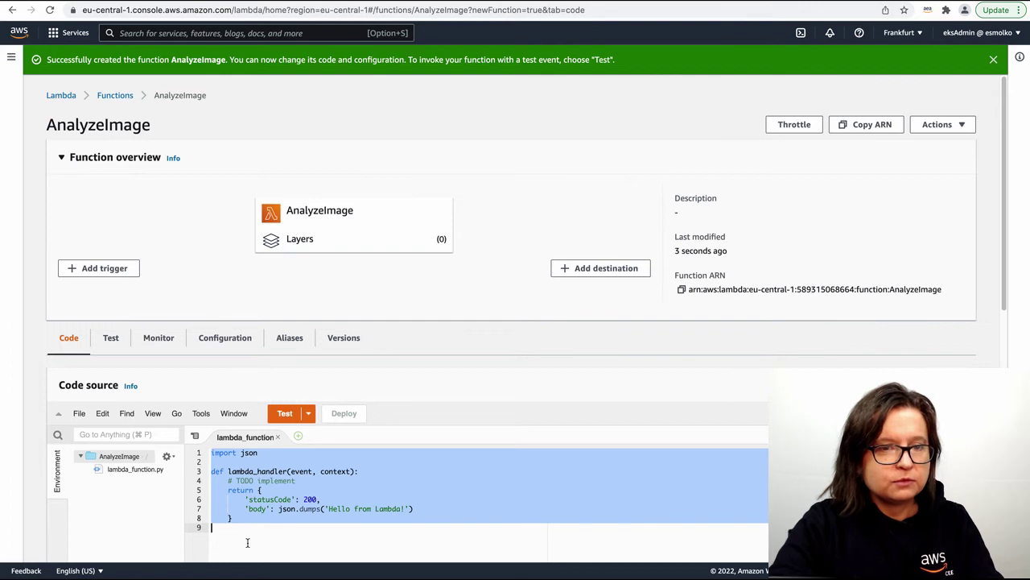
# - Paste the Rekognition celebrity-description code over AnalyzeImage's sample code
pyautogui.press('super+v')
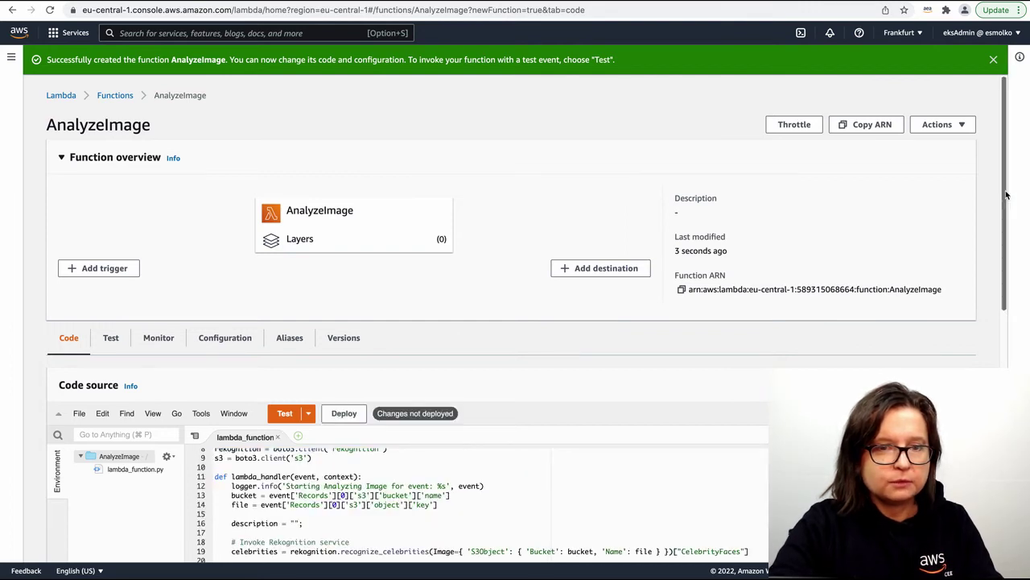
pyautogui.moveTo(1007, 195); pyautogui.dragTo(1007, 356)
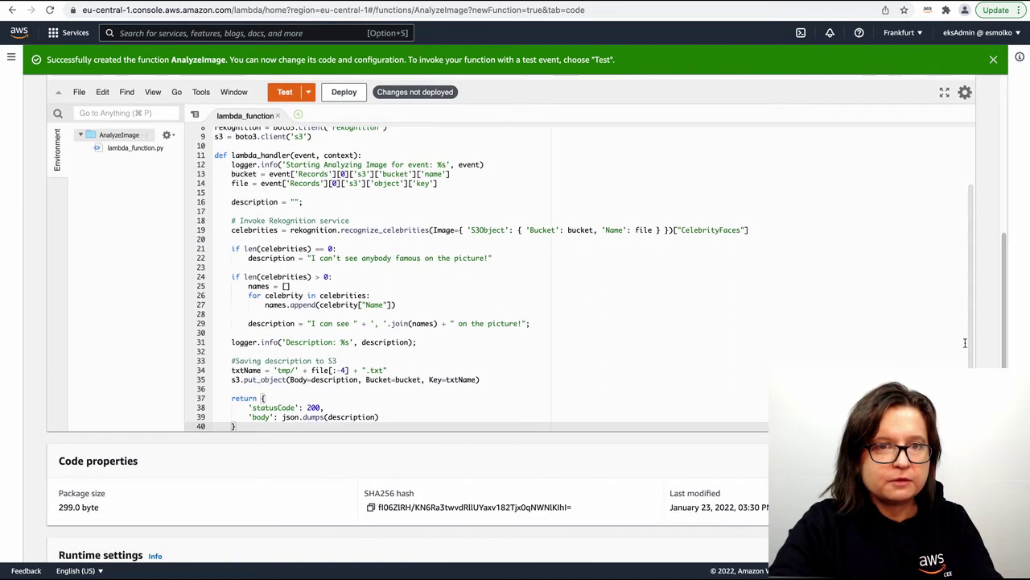
pyautogui.scroll(3, 395, 253)
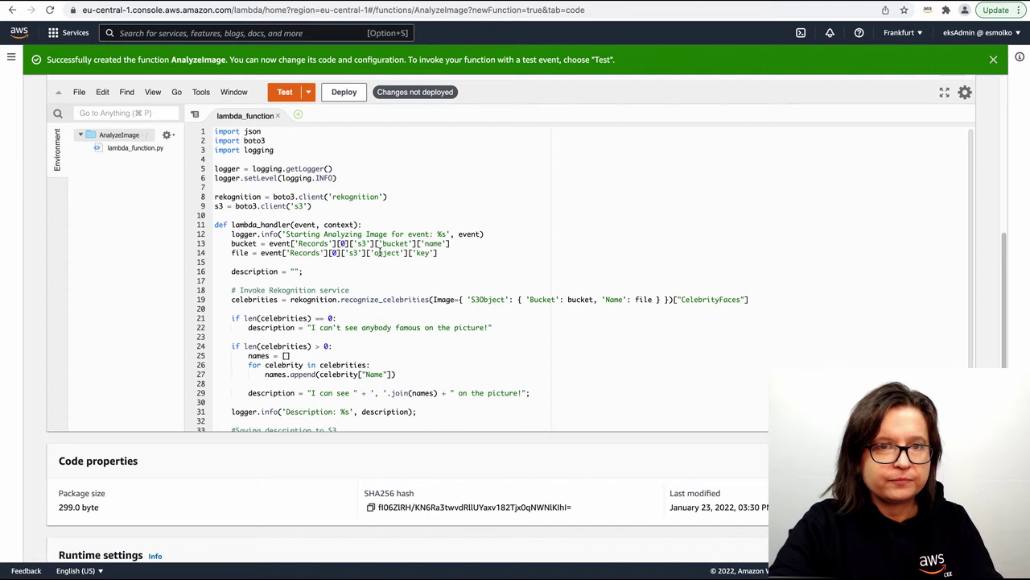
pyautogui.doubleClick(333, 197)
pyautogui.click(309, 206)
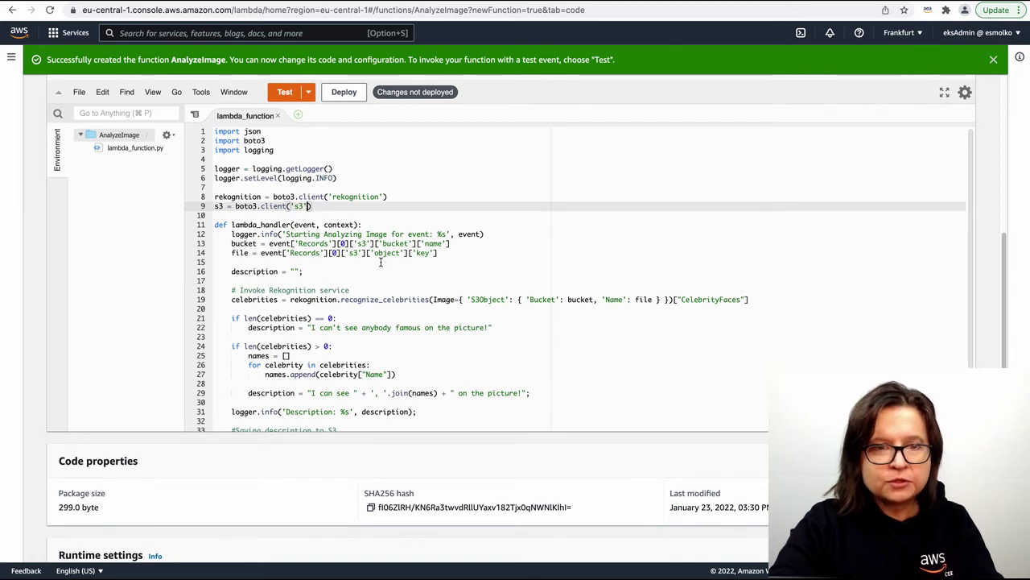
pyautogui.scroll(-3, 536, 381)
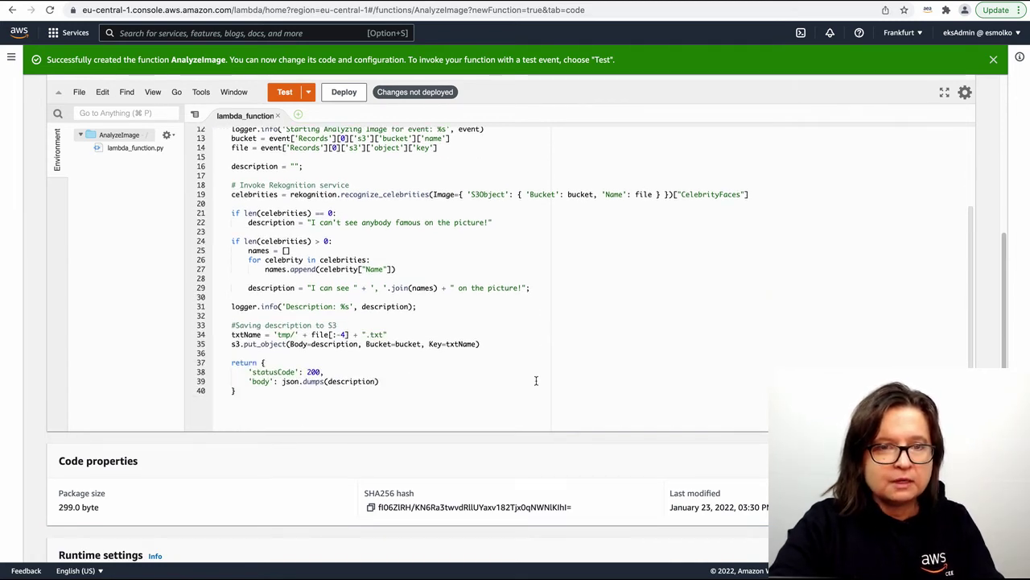
# - Deploy the AnalyzeImage code as a 682-byte package
pyautogui.click(344, 91)
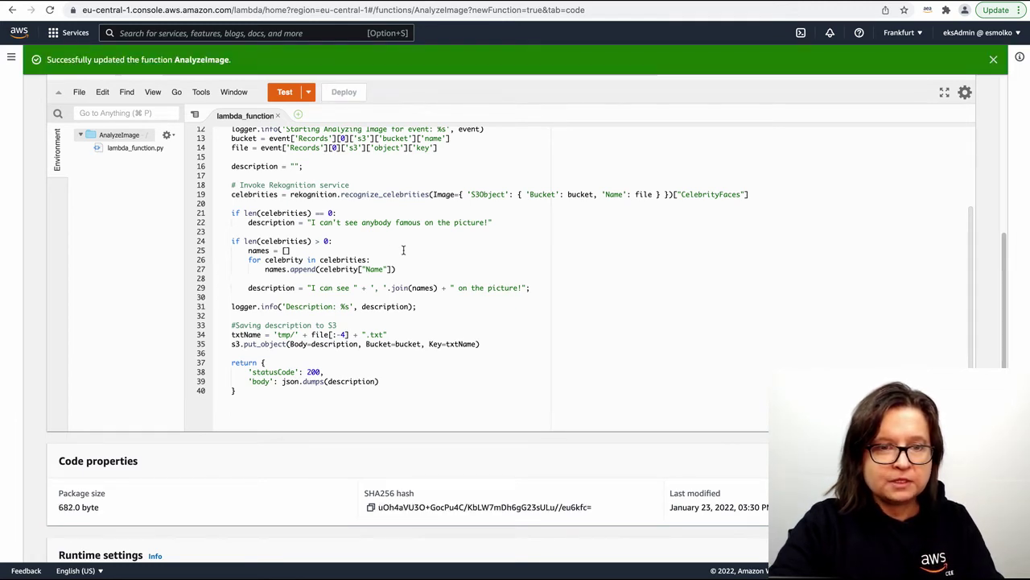
pyautogui.scroll(5, 403, 250)
pyautogui.scroll(3, 402, 270)
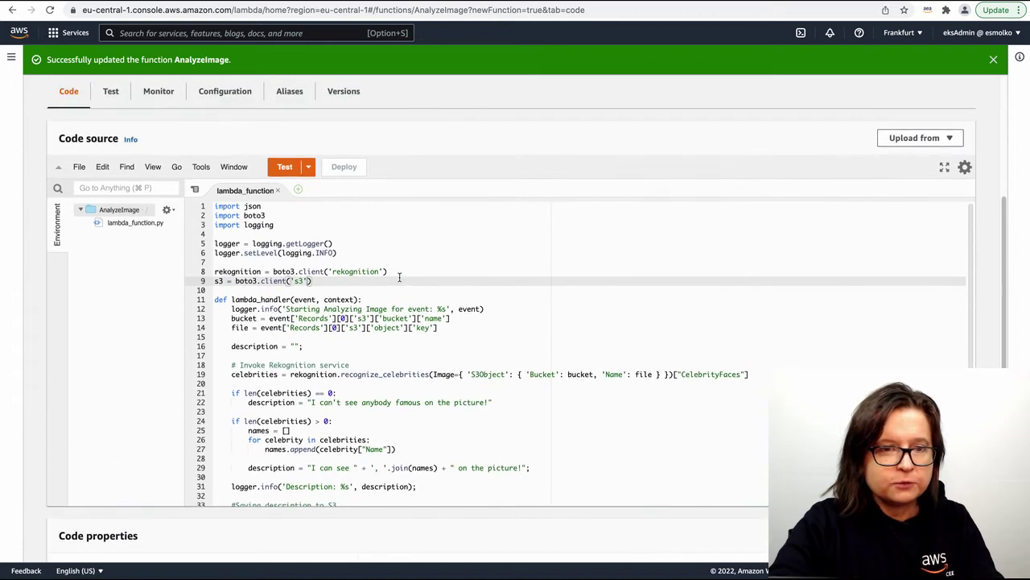
pyautogui.scroll(1, 202, 201)
# - Open the AnalyzeImage function's execution role, AnalyzeImageRole, in a new tab
pyautogui.click(229, 107)
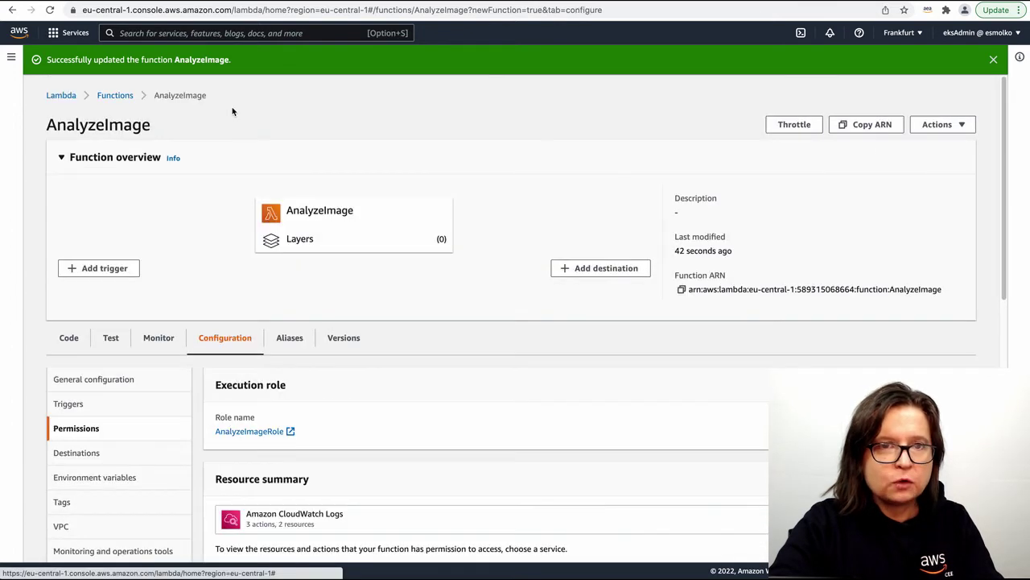
pyautogui.rightClick(256, 435)
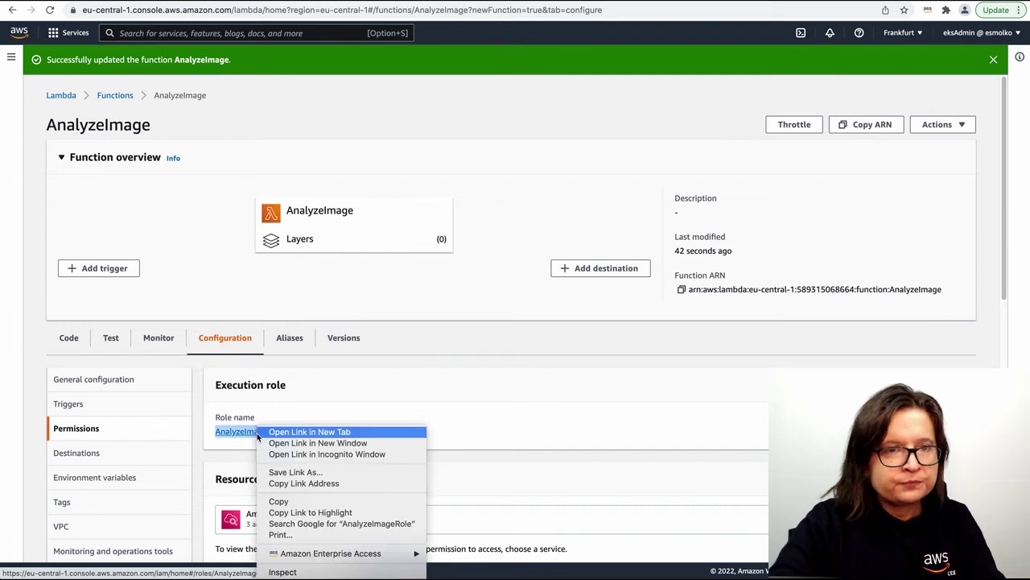
pyautogui.click(272, 430)
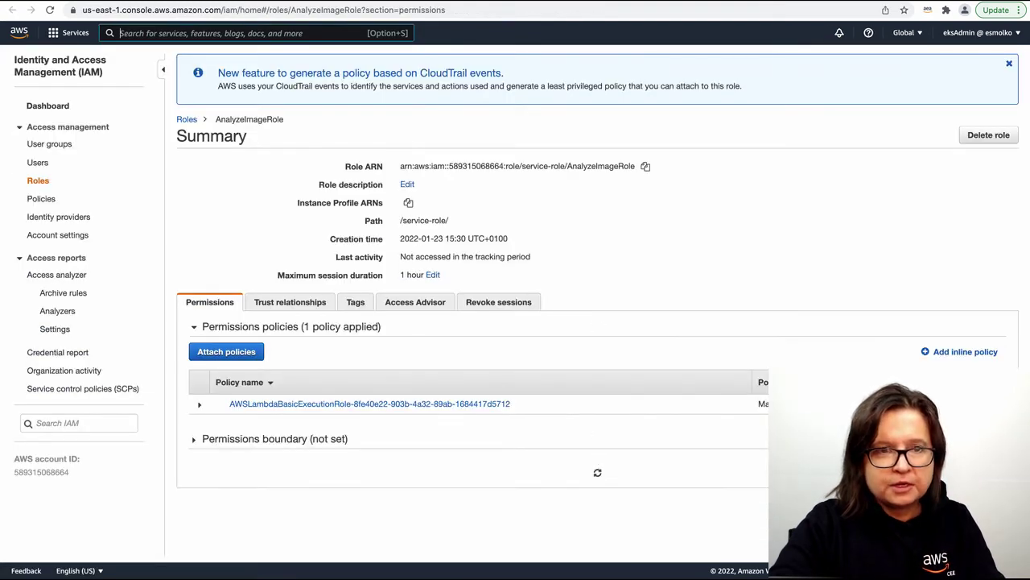
# - Attach the AmazonS3FullAccess and AmazonRekognitionFullAccess policies to AnalyzeImageRole, then return to the function
pyautogui.click(224, 349)
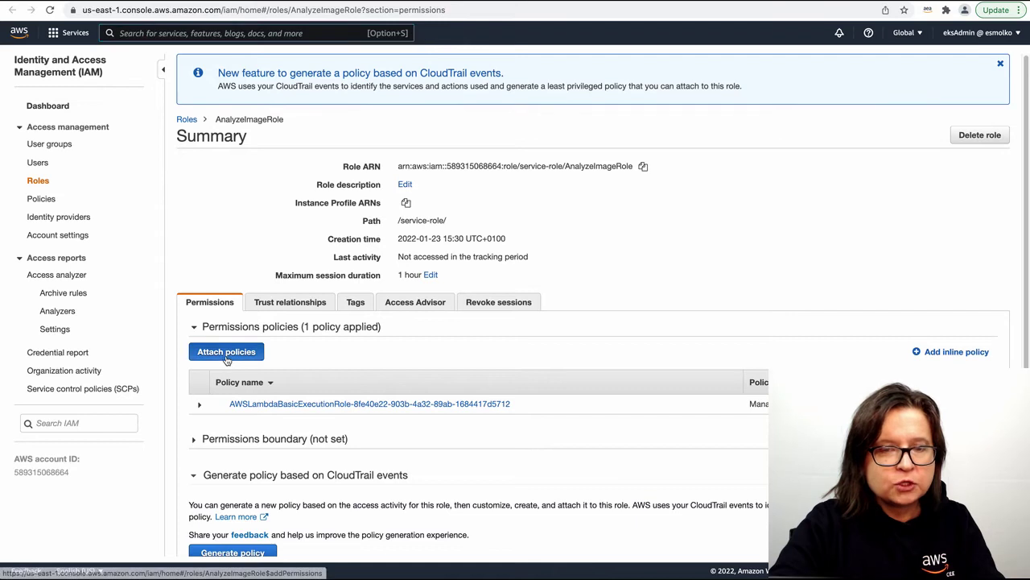
pyautogui.click(184, 143)
pyautogui.write('S3')
pyautogui.click(69, 213)
pyautogui.moveTo(183, 149); pyautogui.dragTo(152, 145)
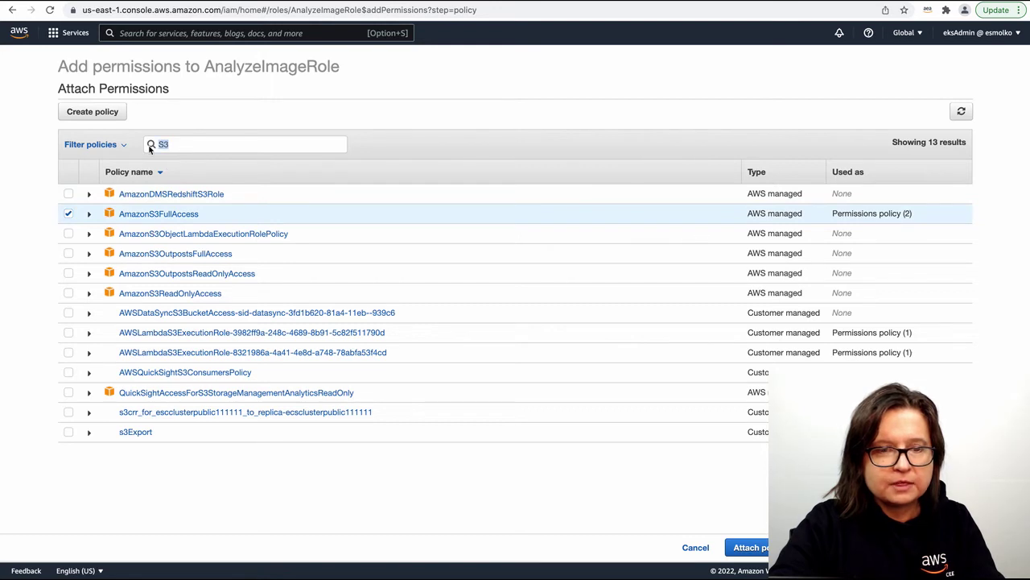
pyautogui.write('reko')
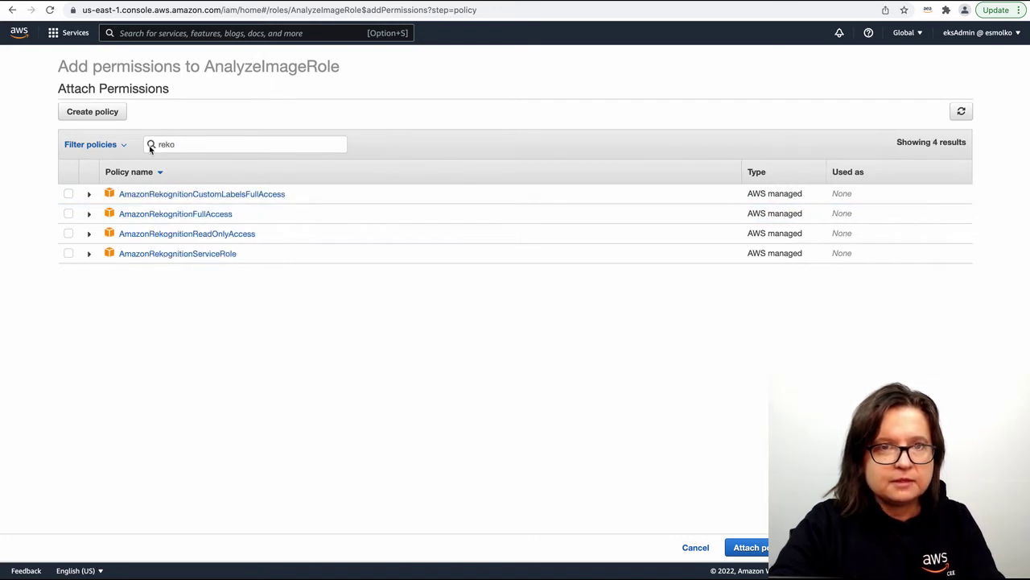
pyautogui.click(69, 214)
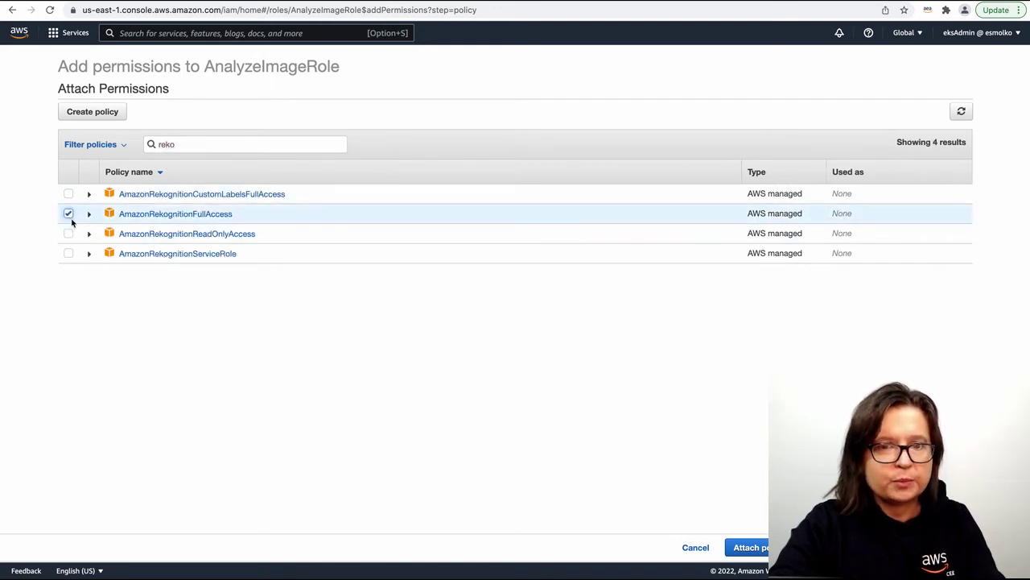
pyautogui.click(751, 547)
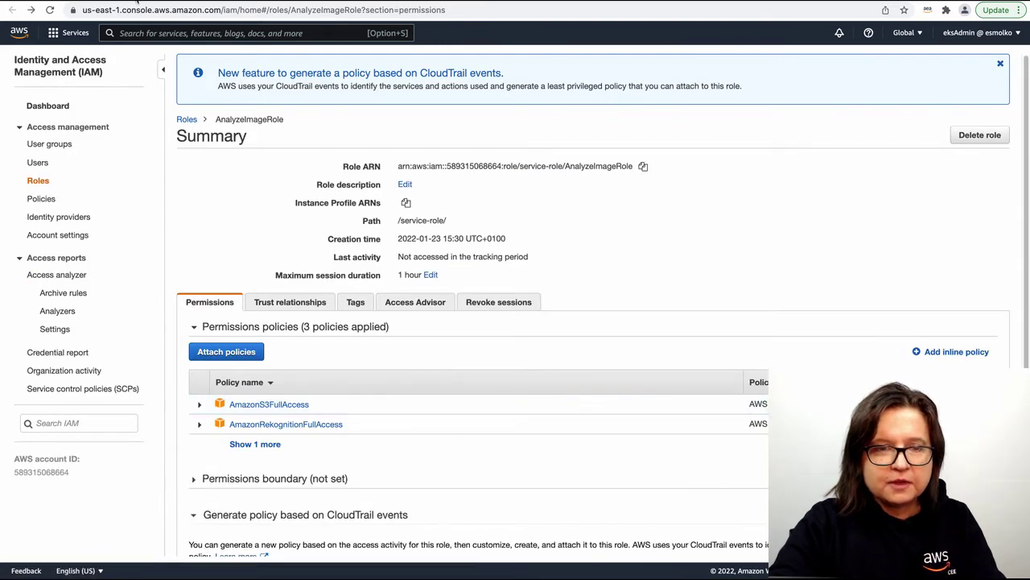
pyautogui.click(138, 3)
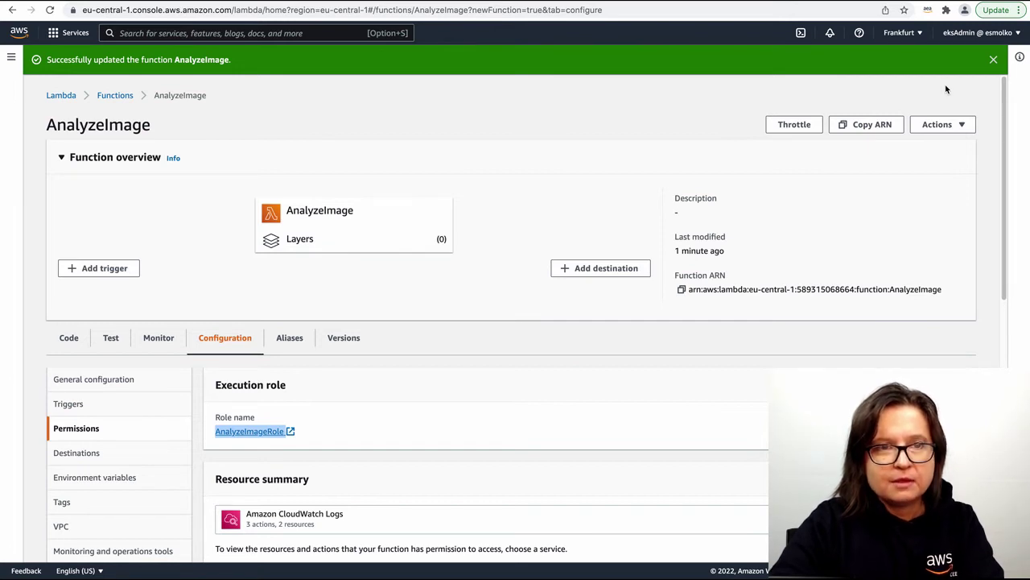
# - Search the console for S3 and go to the S3 service
pyautogui.click(330, 36)
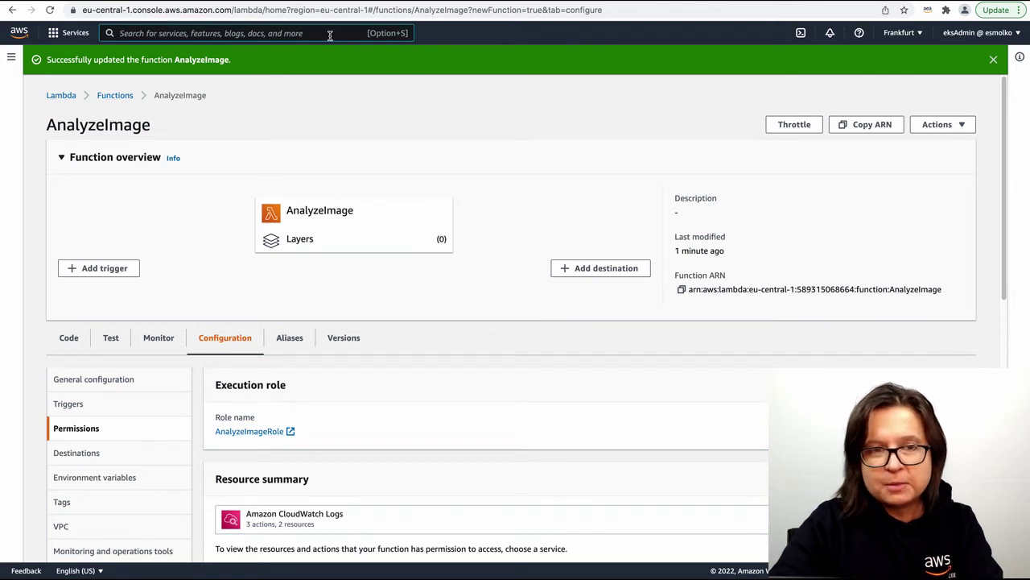
pyautogui.write('S3')
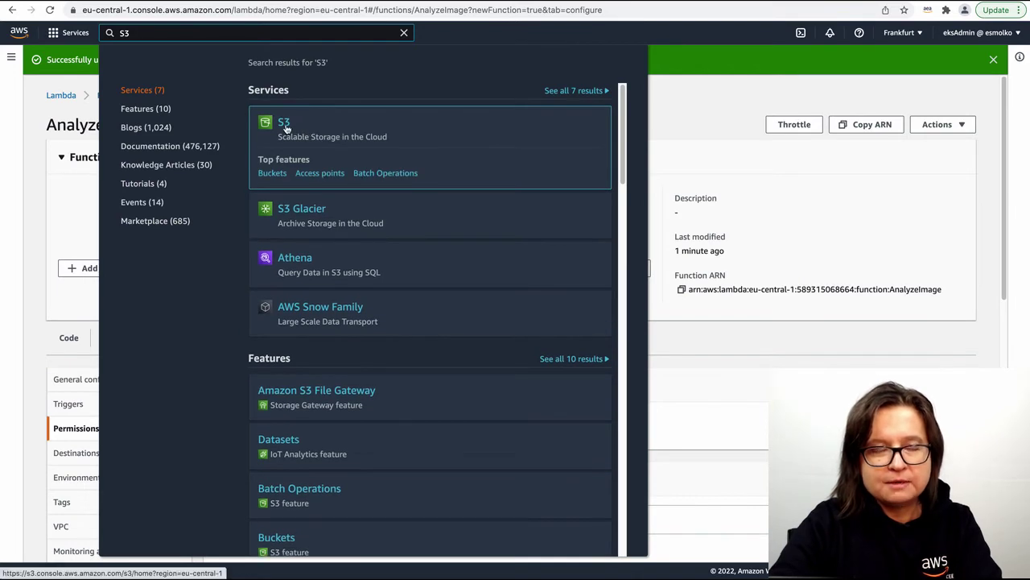
pyautogui.click(286, 125)
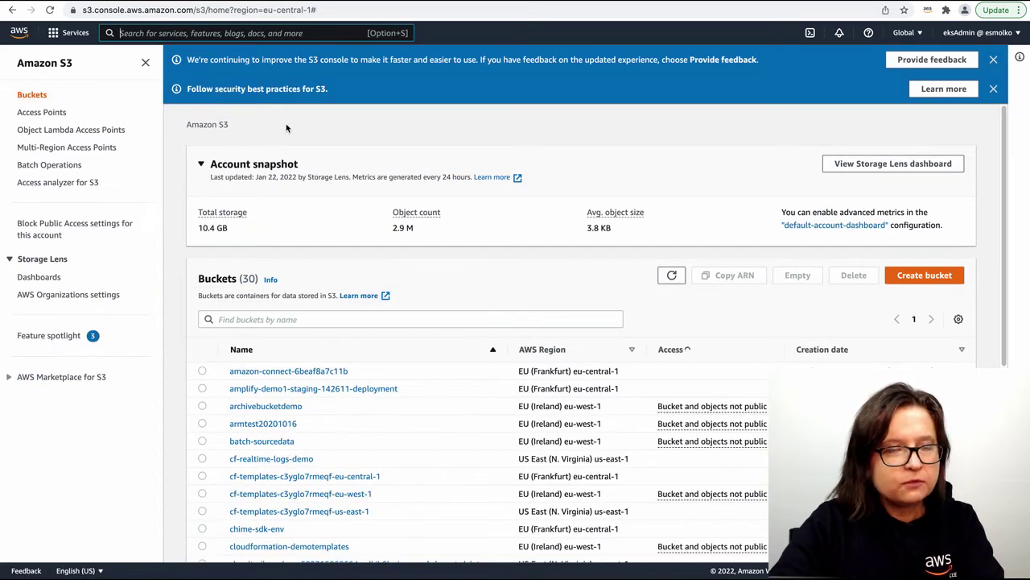
# - Create the bucket data-for-my-app and filter the bucket list by 'data-for-'
pyautogui.click(932, 279)
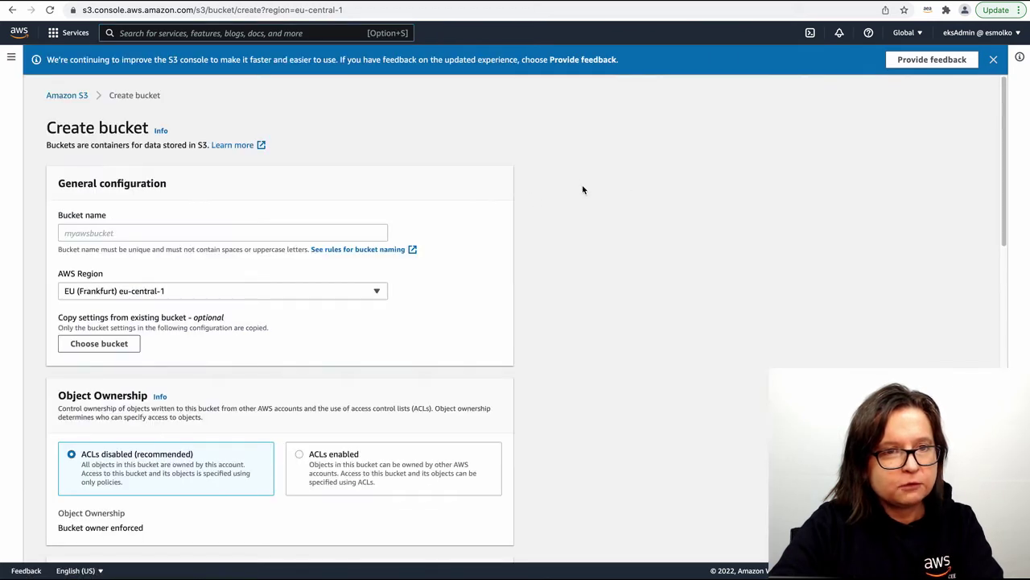
pyautogui.click(336, 235)
pyautogui.write('data')
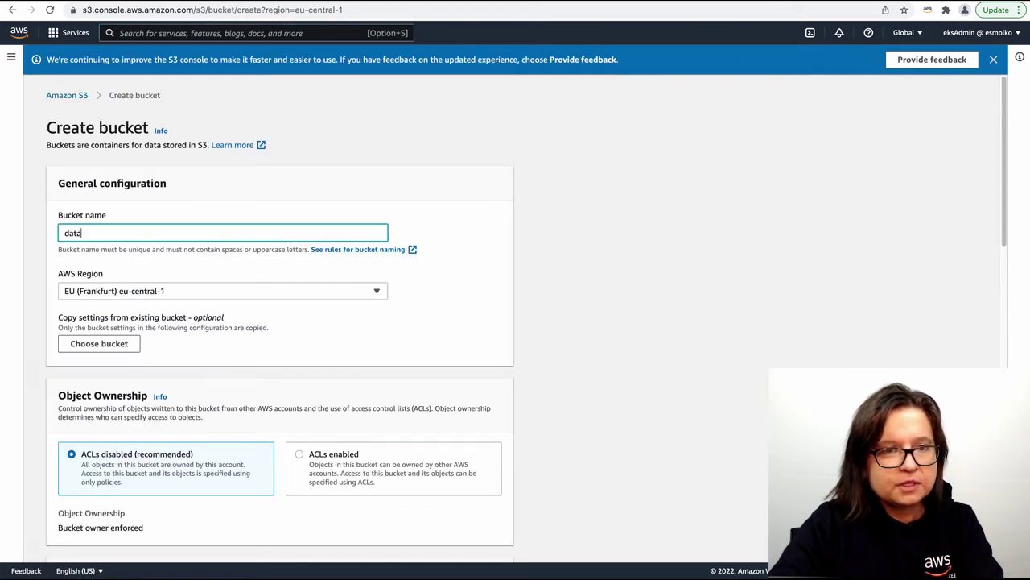
pyautogui.write('-for-m')
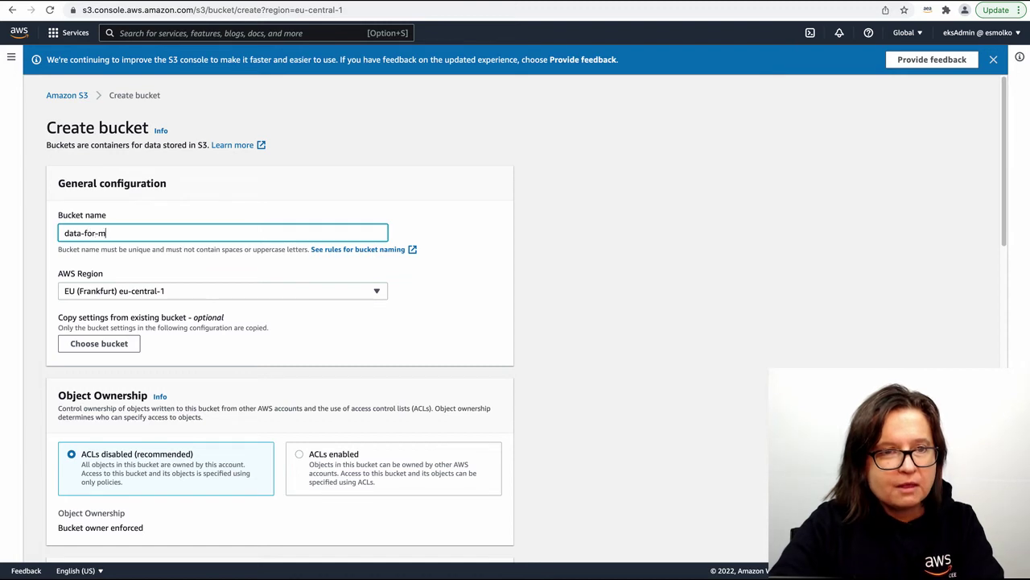
pyautogui.write('y-app')
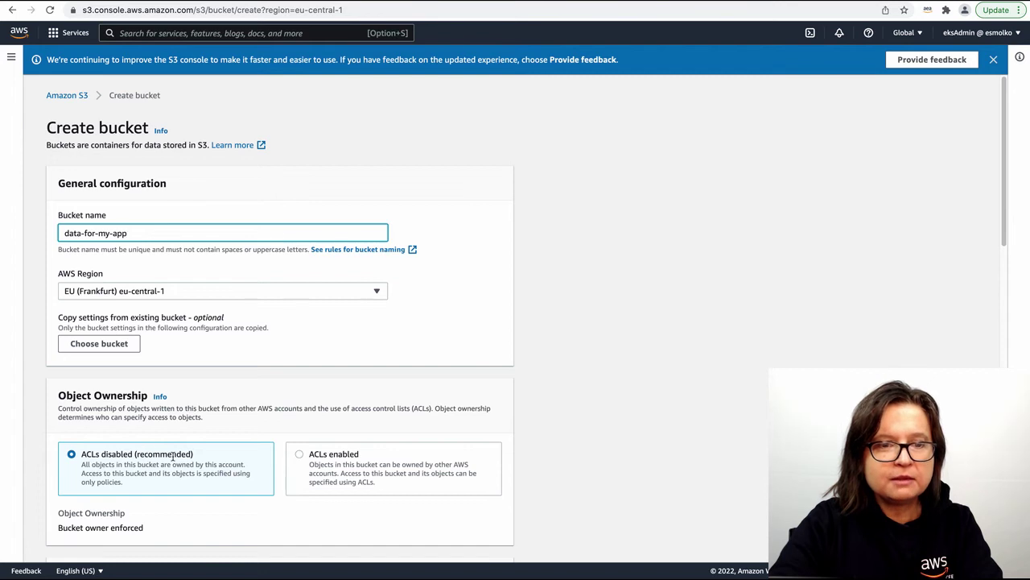
pyautogui.scroll(-15, 173, 457)
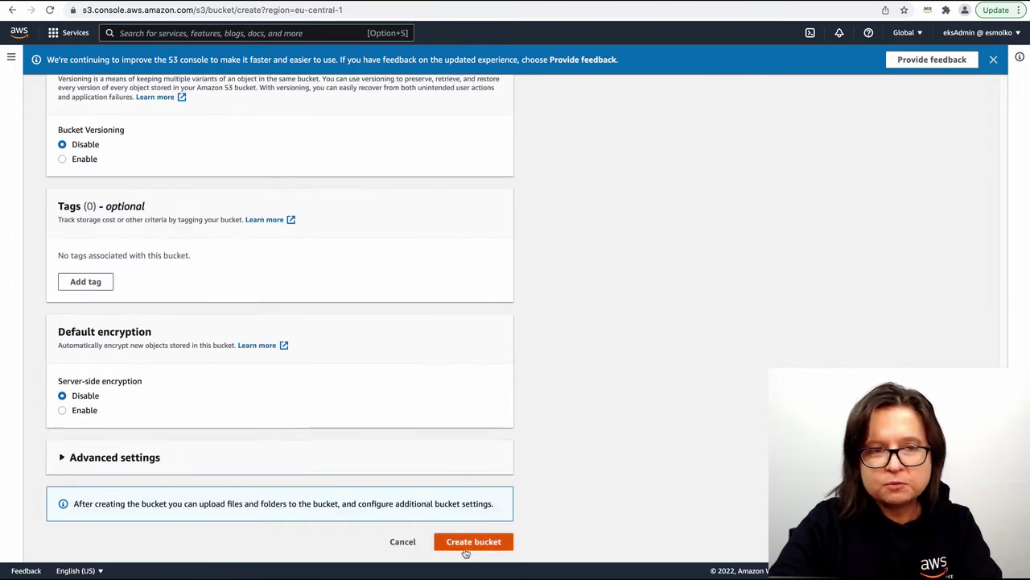
pyautogui.click(472, 544)
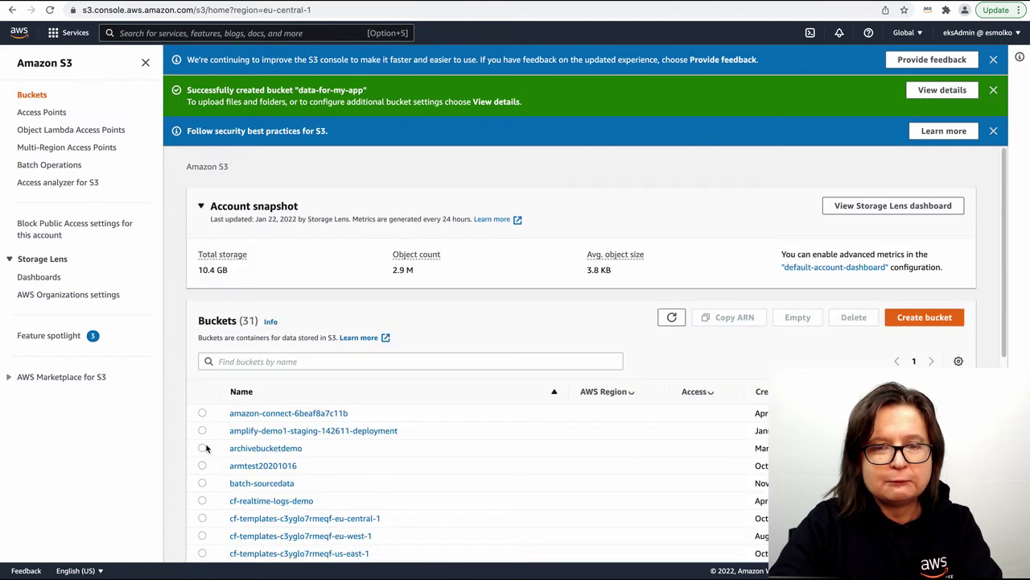
pyautogui.click(241, 362)
pyautogui.write('data-for-')
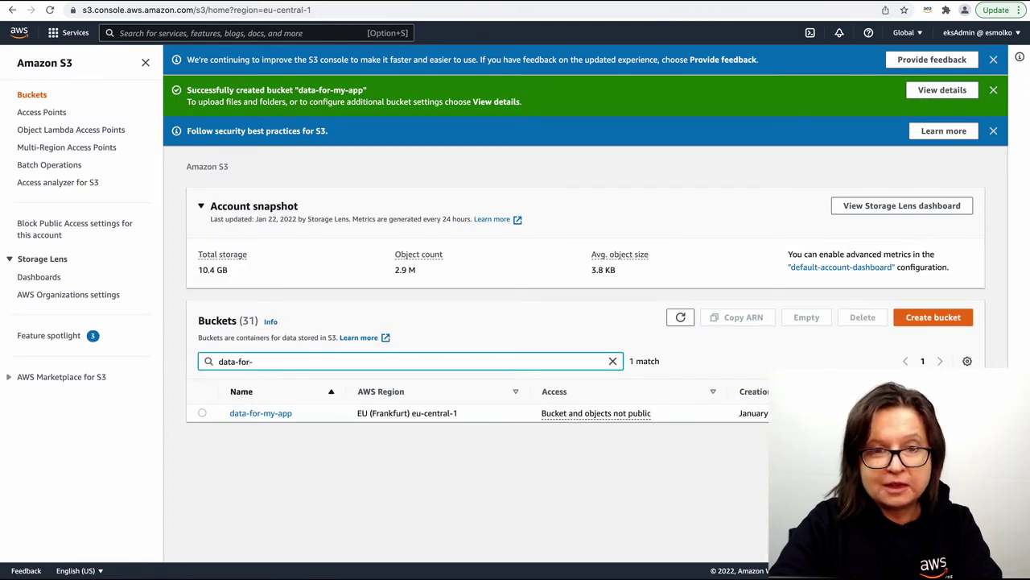
# - Open data-for-my-app and create two folders named page and img
pyautogui.click(256, 413)
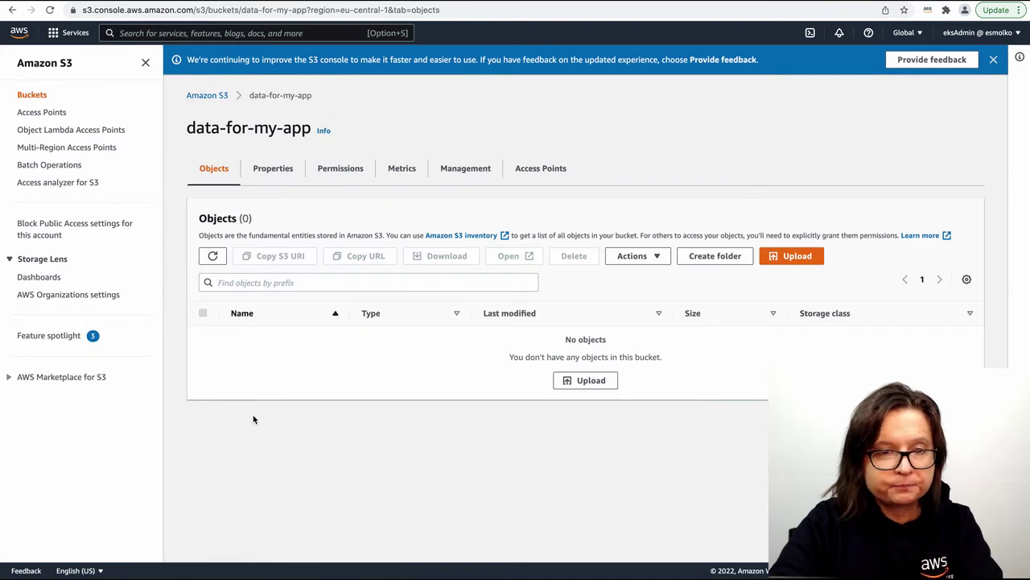
pyautogui.click(715, 255)
pyautogui.write('page')
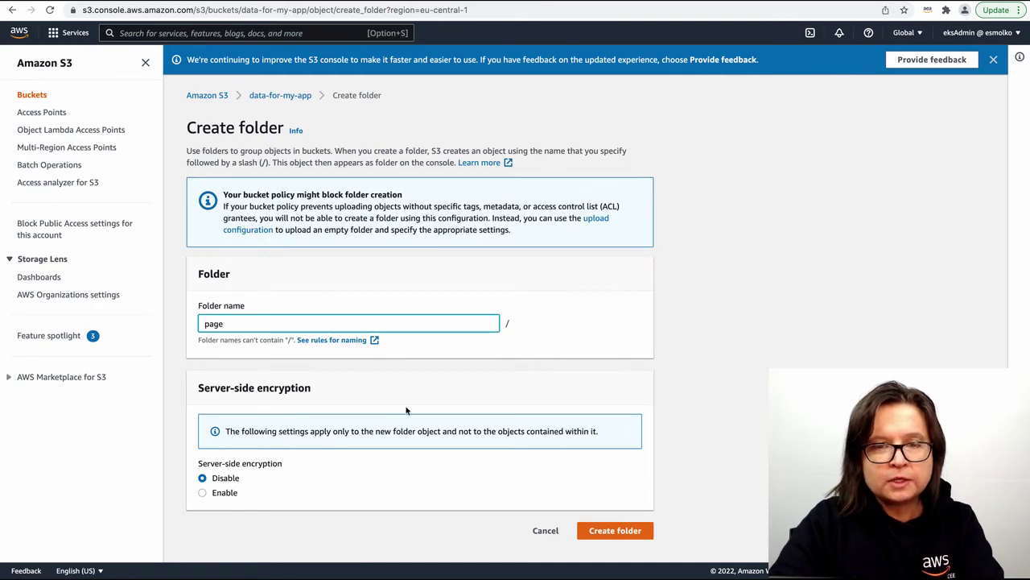
pyautogui.click(612, 531)
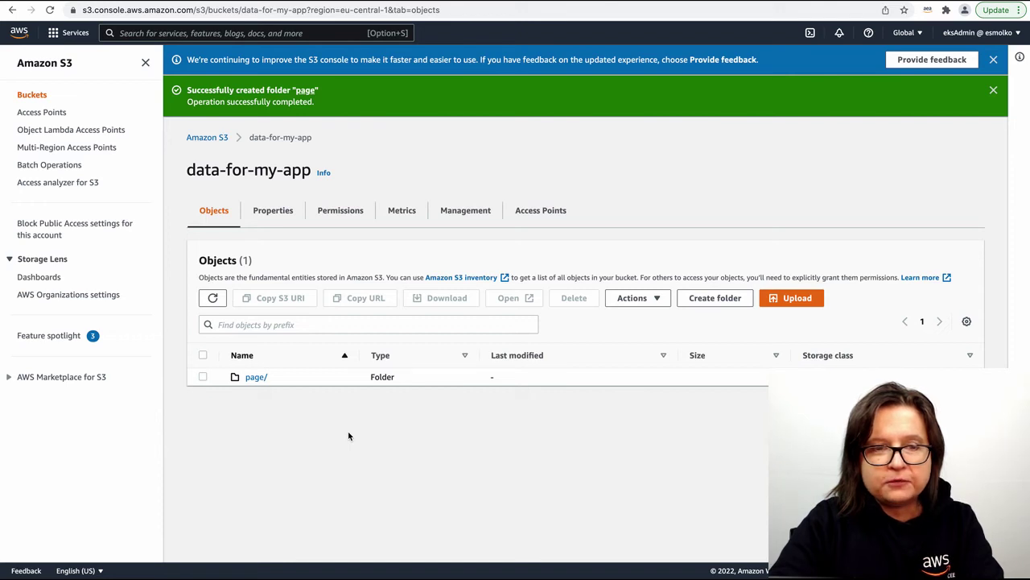
pyautogui.click(703, 300)
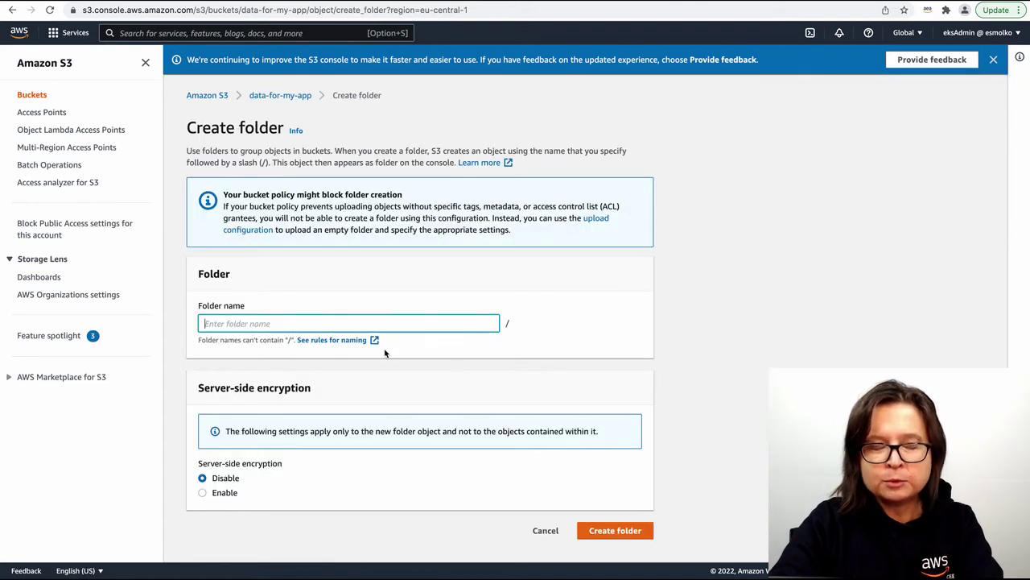
pyautogui.write('img')
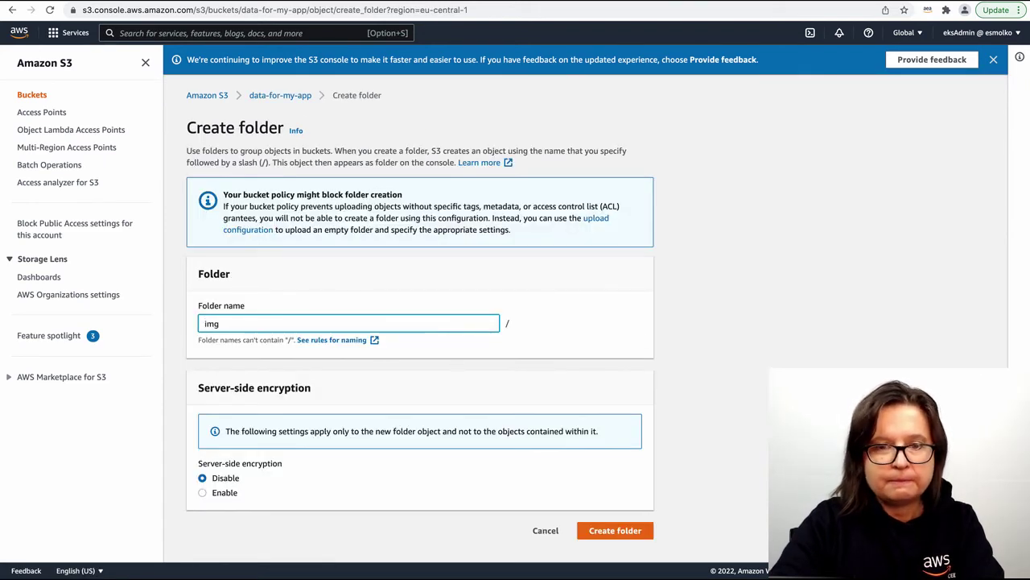
pyautogui.click(609, 531)
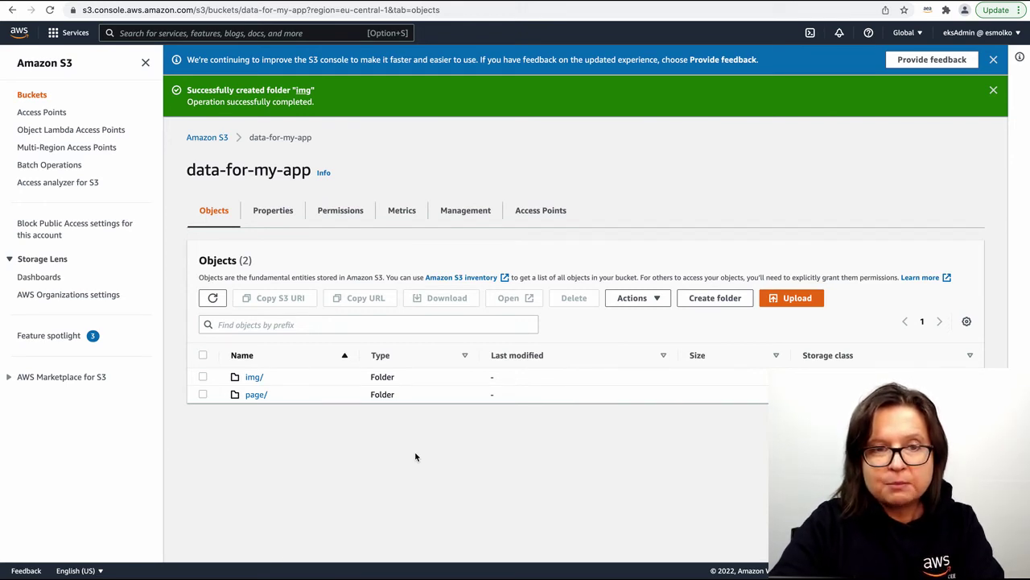
# - On the Properties tab, start an event notification named NewImage with prefix img/ and suffix .jpg
pyautogui.click(272, 211)
pyautogui.scroll(-5, 315, 362)
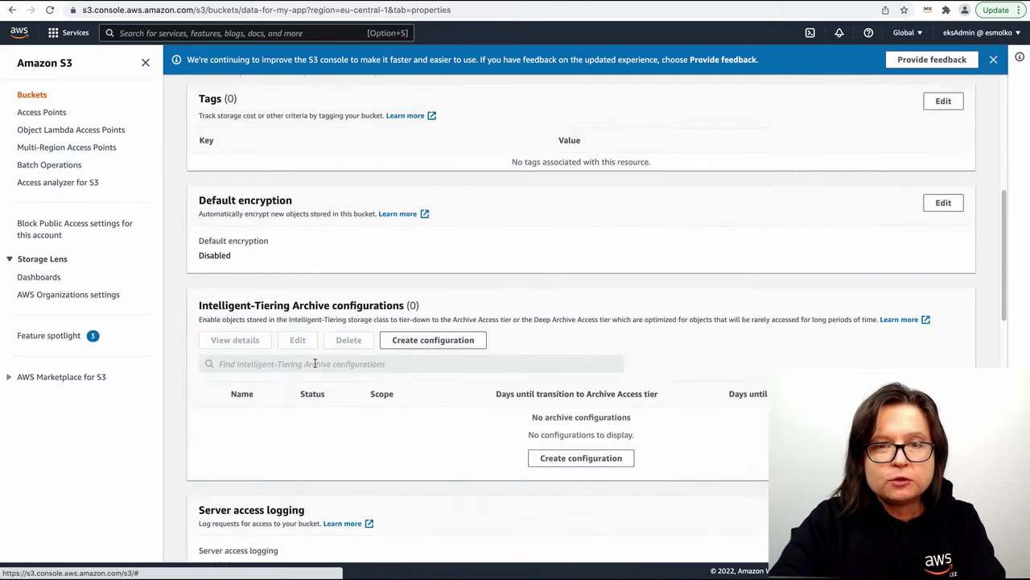
pyautogui.scroll(-6, 314, 367)
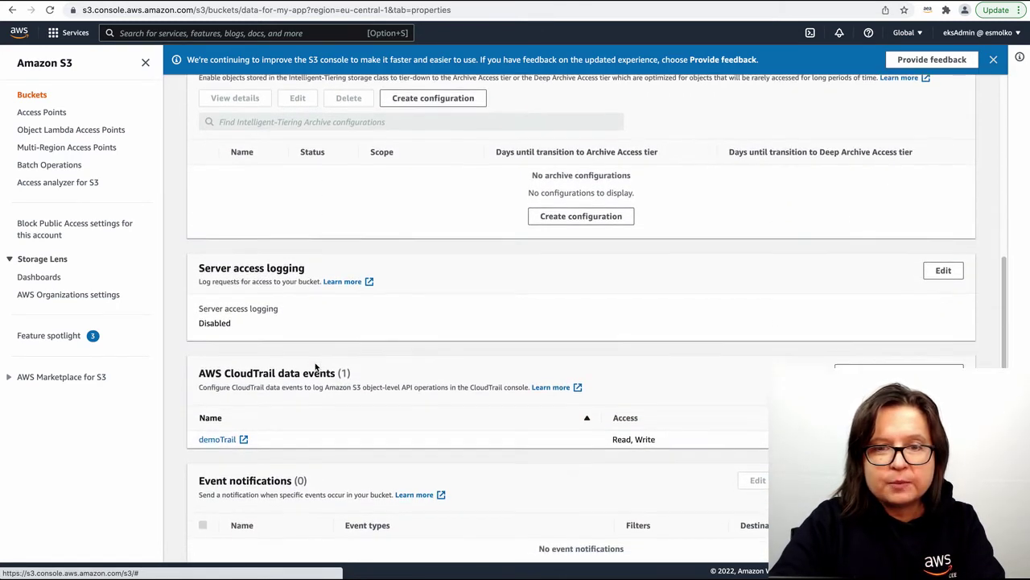
pyautogui.scroll(-1, 314, 367)
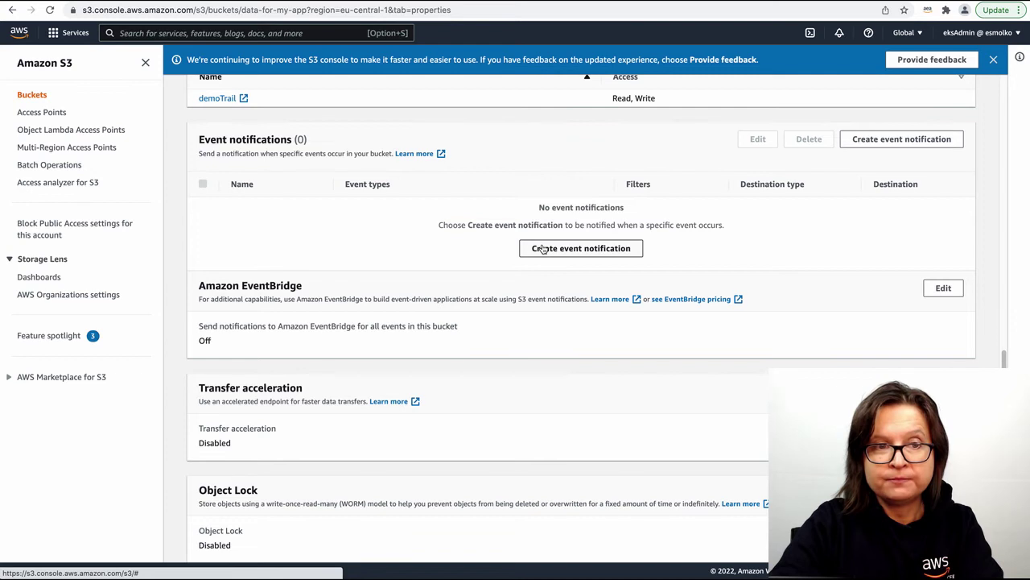
pyautogui.click(543, 249)
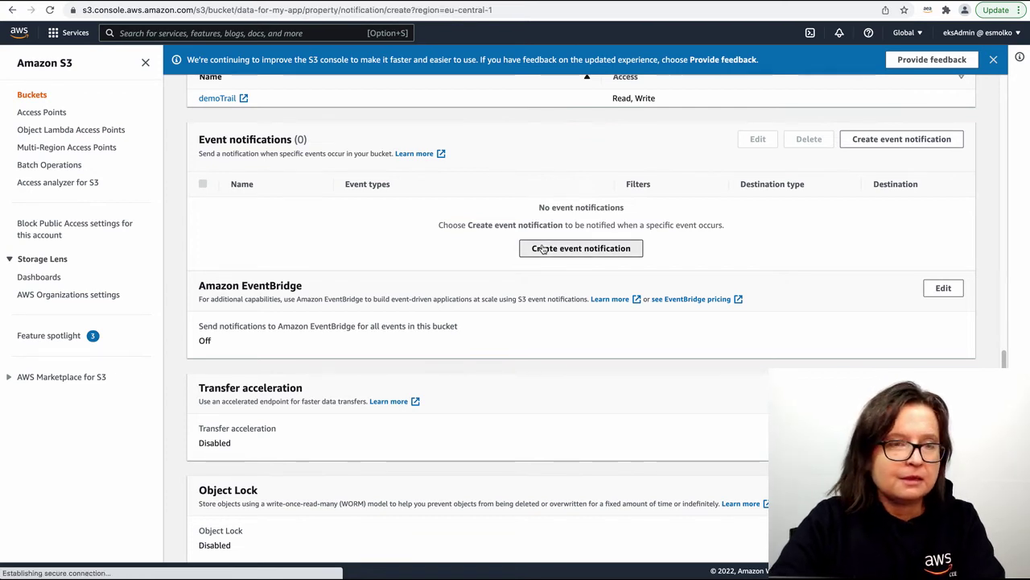
pyautogui.click(310, 245)
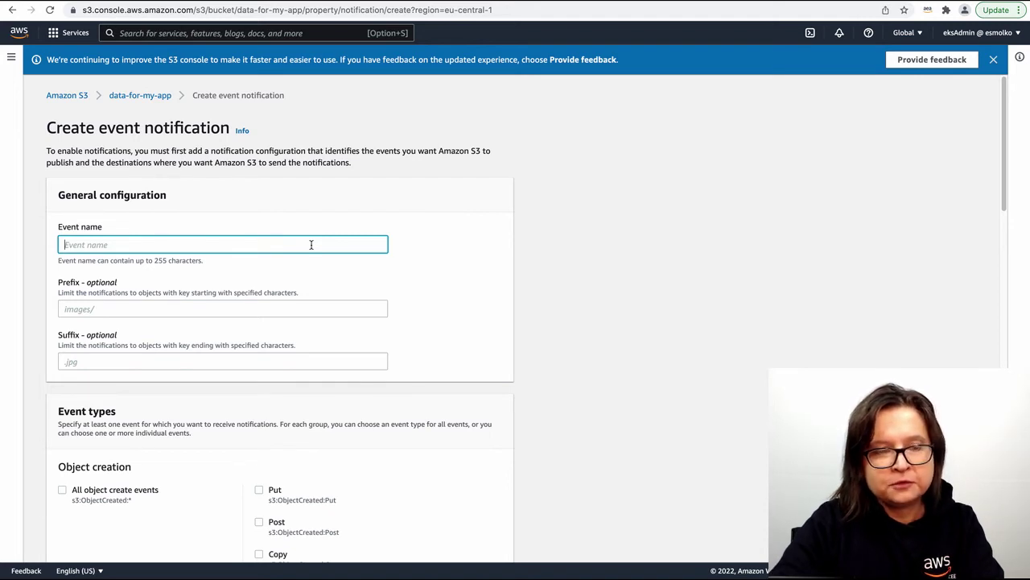
pyautogui.write('New')
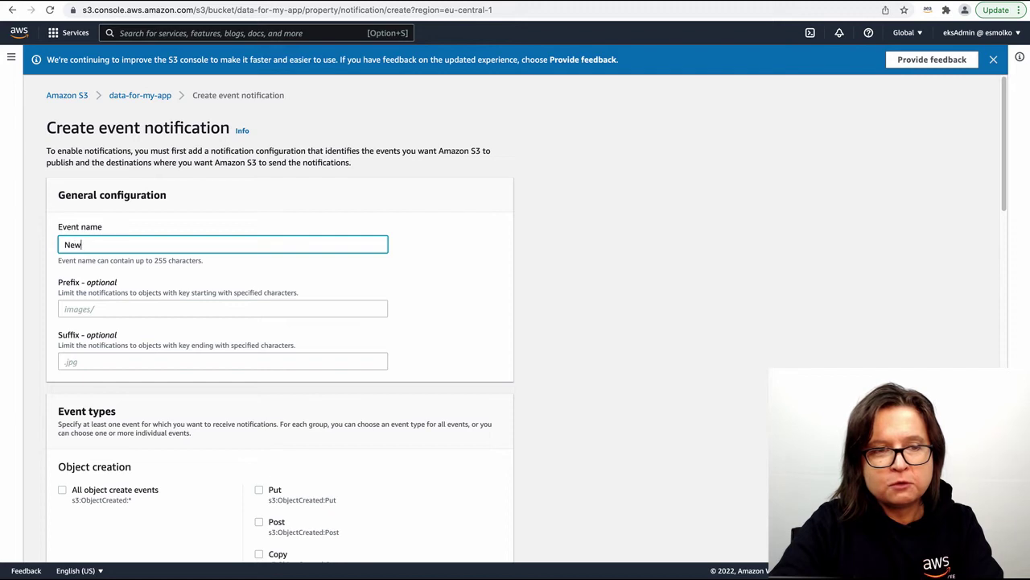
pyautogui.write('Image')
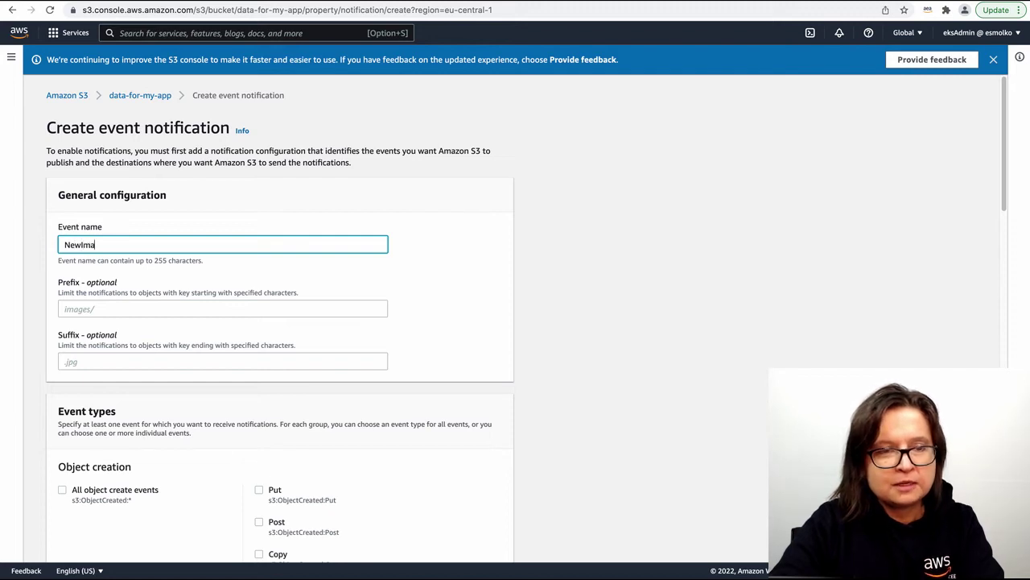
pyautogui.click(248, 314)
pyautogui.write('img/')
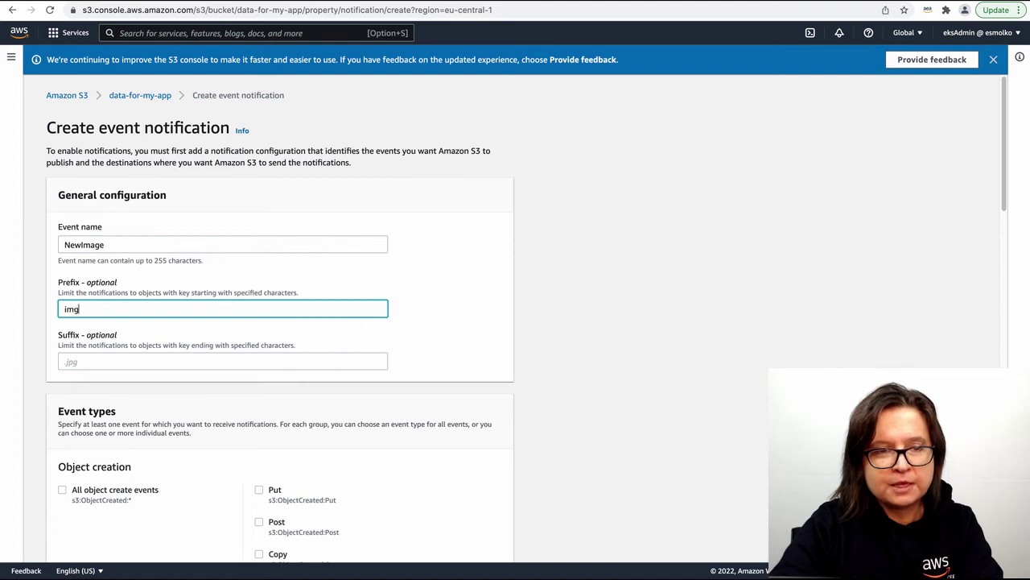
pyautogui.click(228, 354)
pyautogui.write('.jpg')
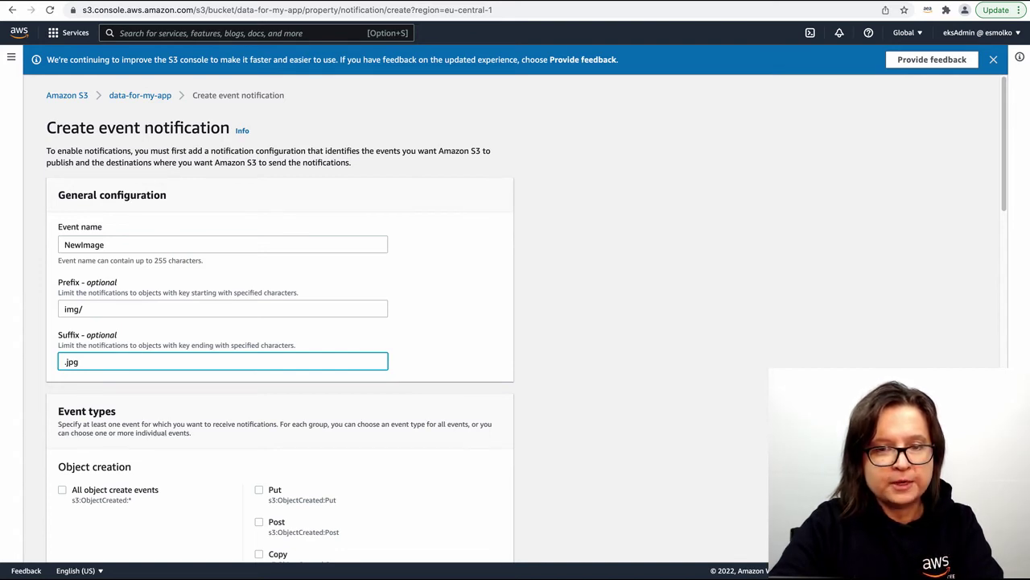
# - Trigger it on all object create events, target the AnalyzeImage Lambda function, and save
pyautogui.click(145, 490)
pyautogui.scroll(-1, 287, 446)
pyautogui.scroll(-4, 288, 445)
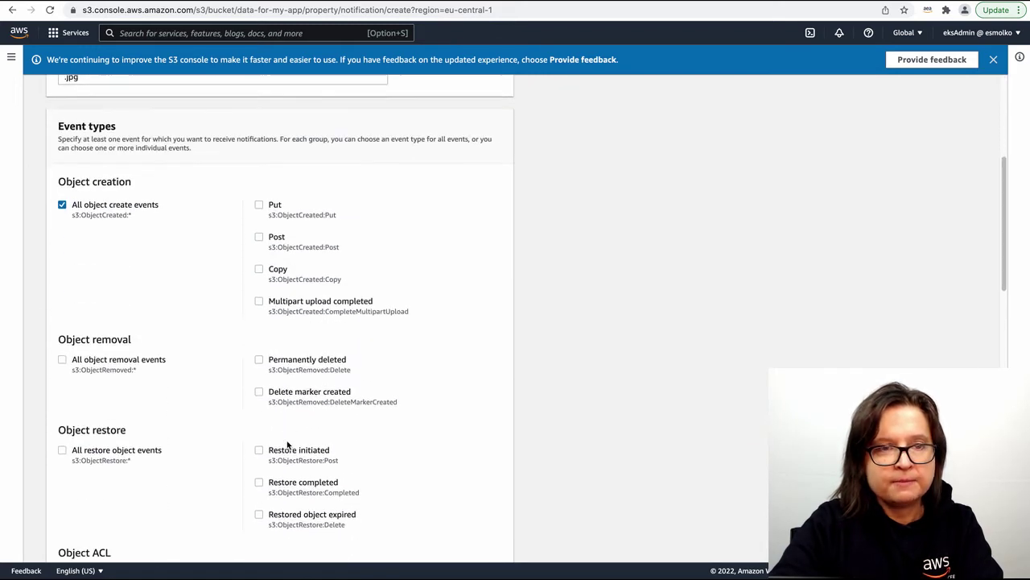
pyautogui.scroll(-12, 287, 445)
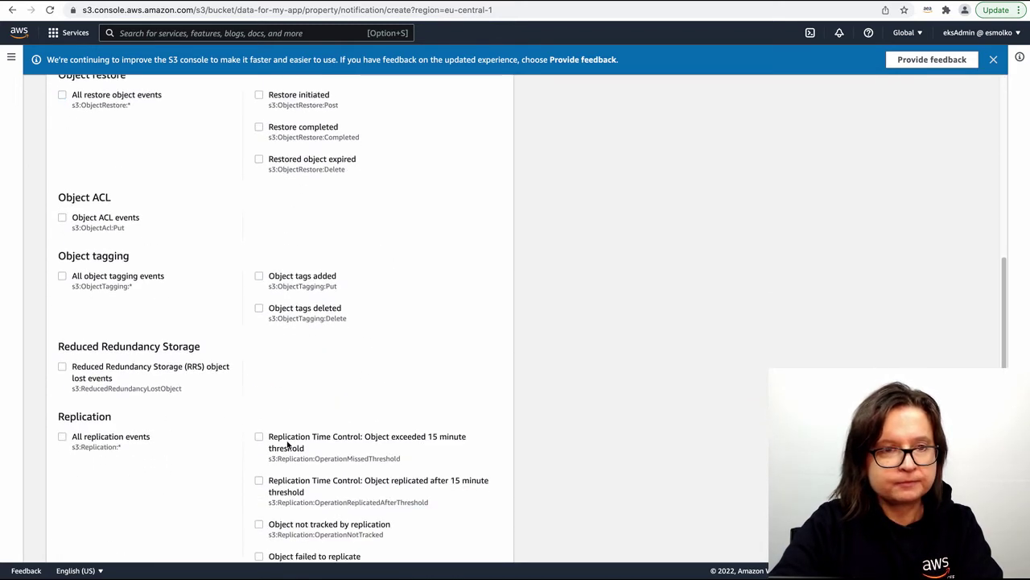
pyautogui.scroll(-1, 288, 446)
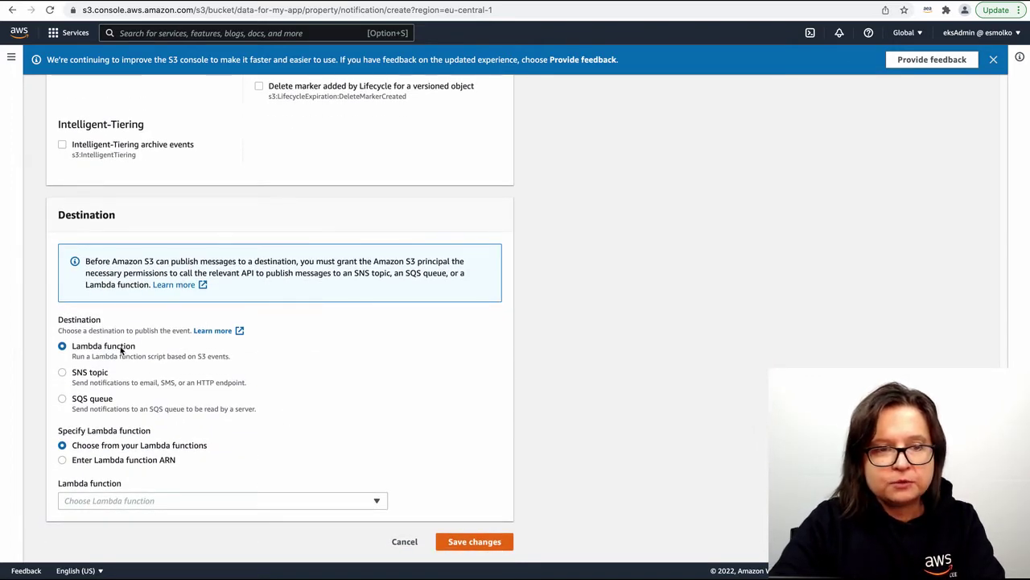
pyautogui.click(151, 500)
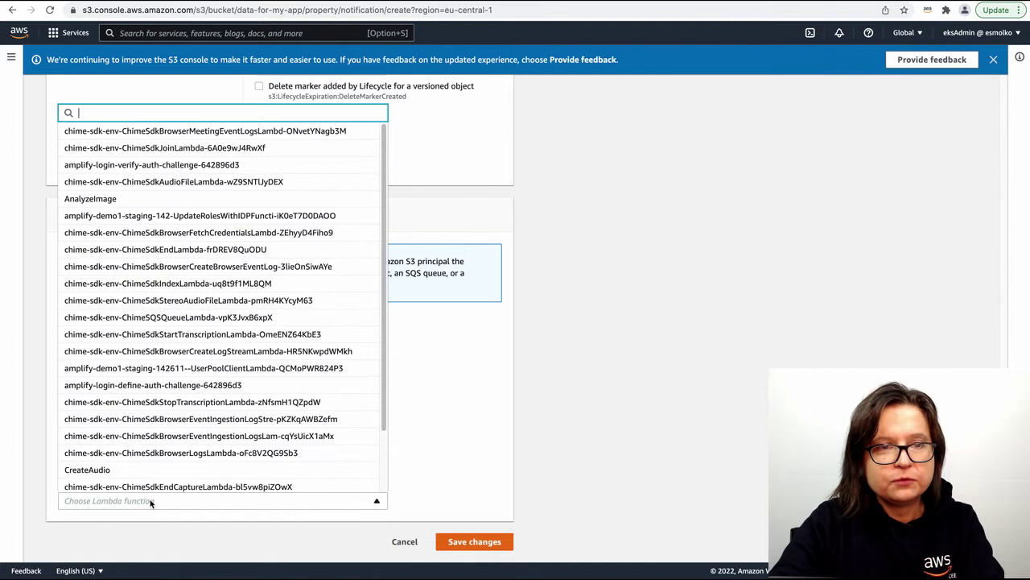
pyautogui.click(110, 201)
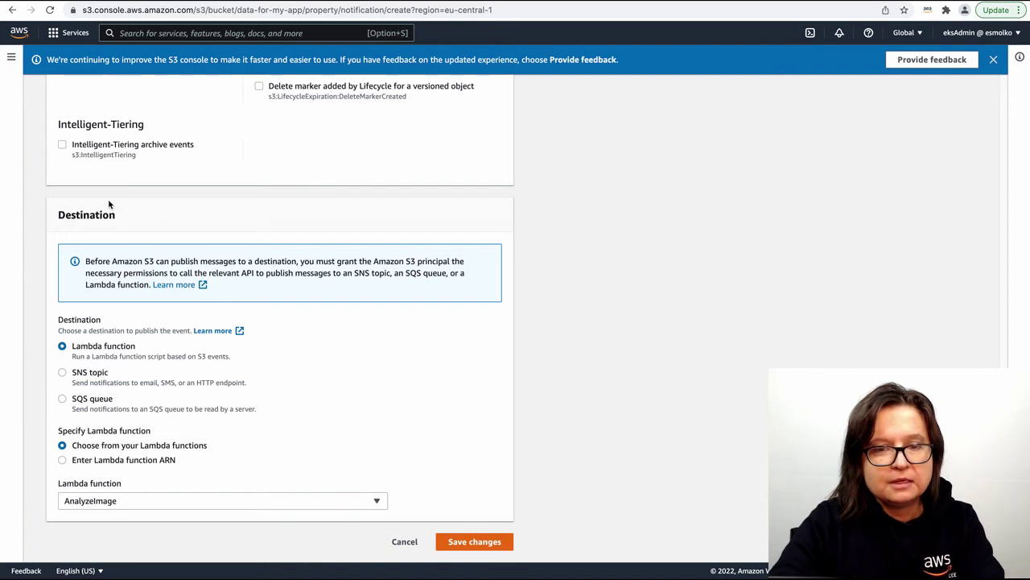
pyautogui.click(469, 541)
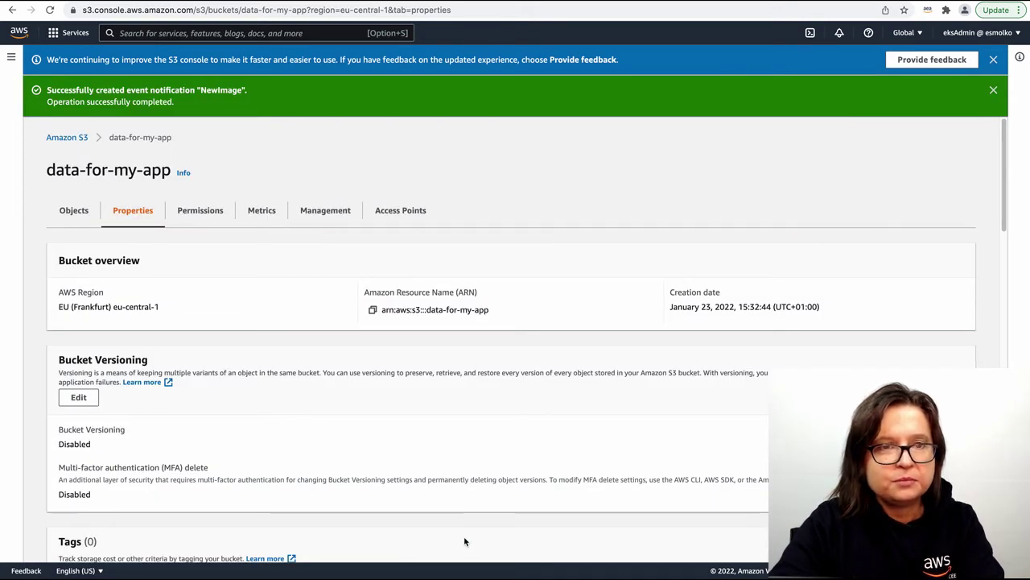
# - Scroll down the Properties tab to Event notifications and start creating another notification
pyautogui.scroll(-9, 467, 297)
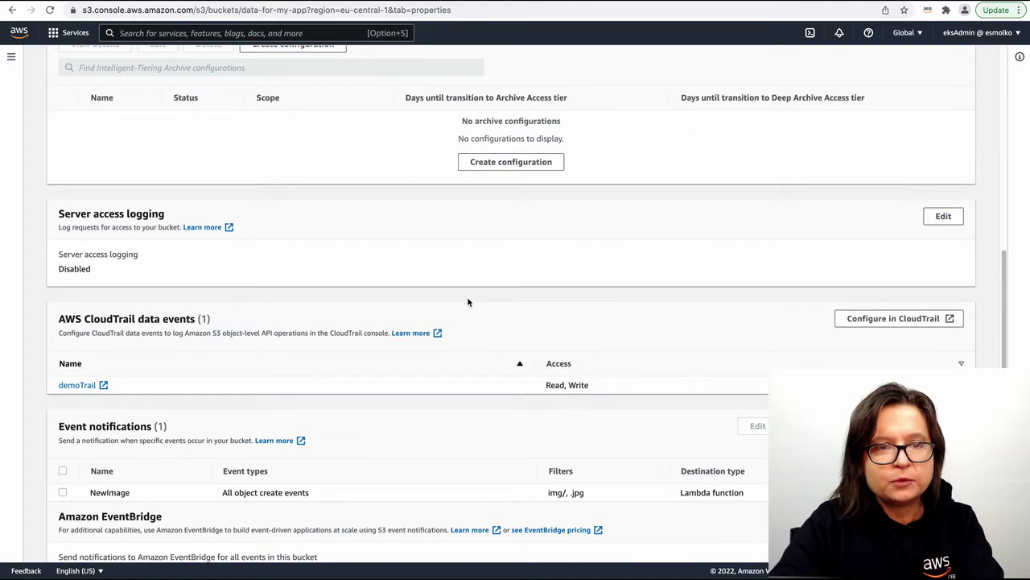
pyautogui.scroll(-5, 467, 302)
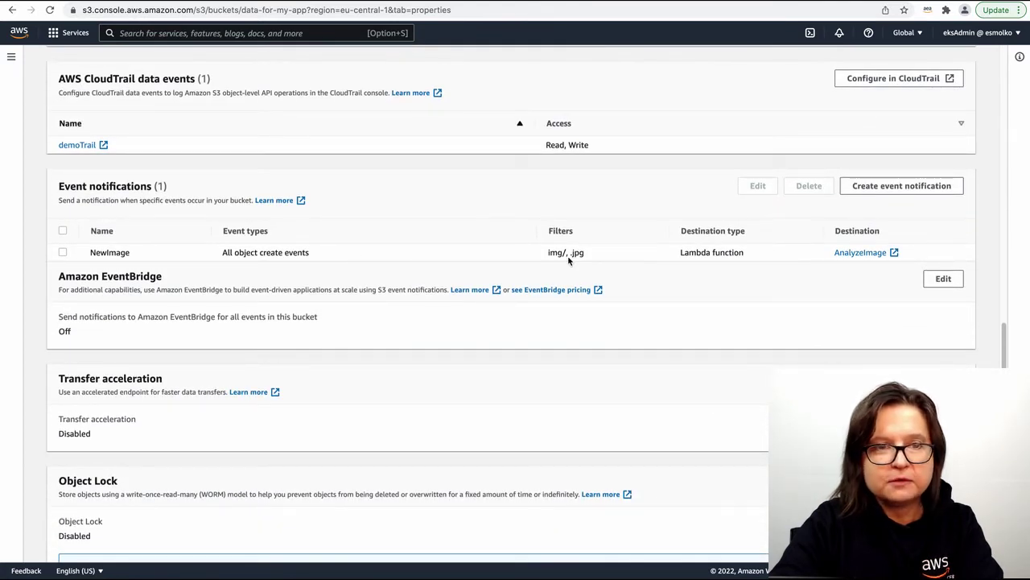
pyautogui.click(860, 190)
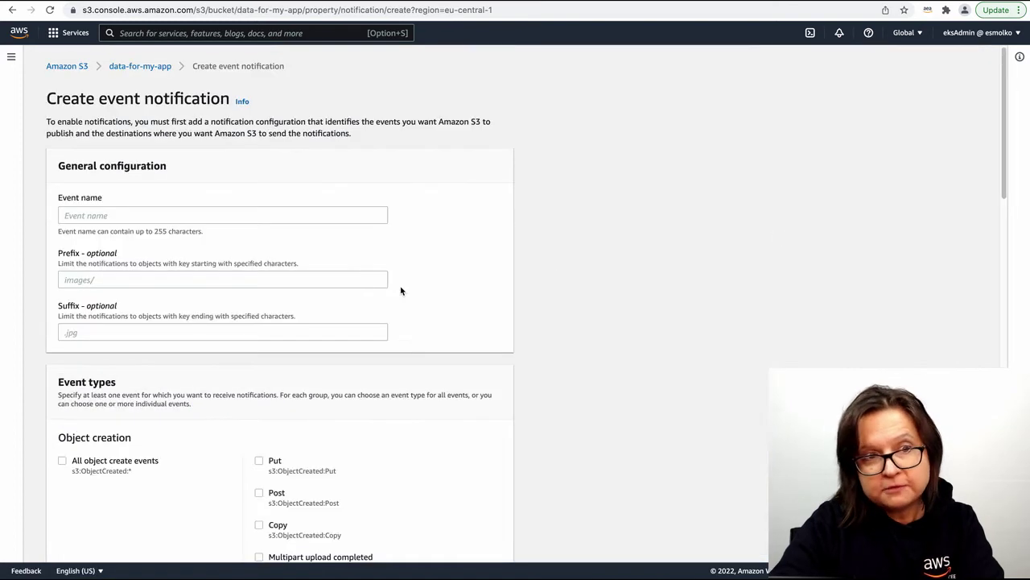
# - Name the notification NewTxt with suffix .txt, target the CreateAudio Lambda function, and save
pyautogui.click(227, 216)
pyautogui.write('NewTxt')
pyautogui.click(190, 332)
pyautogui.write('.txt')
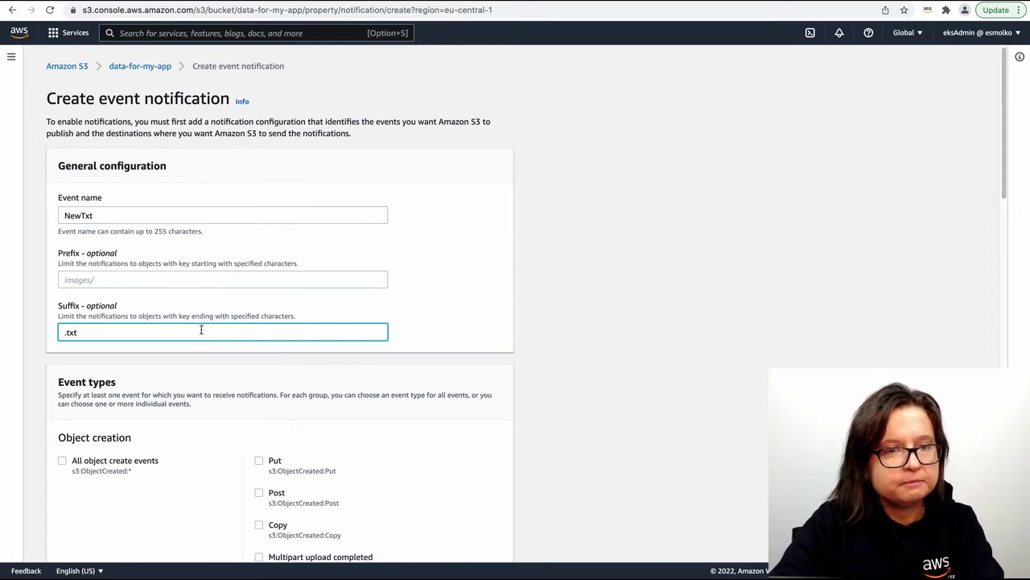
pyautogui.scroll(-3, 265, 384)
pyautogui.click(137, 362)
pyautogui.scroll(-15, 215, 396)
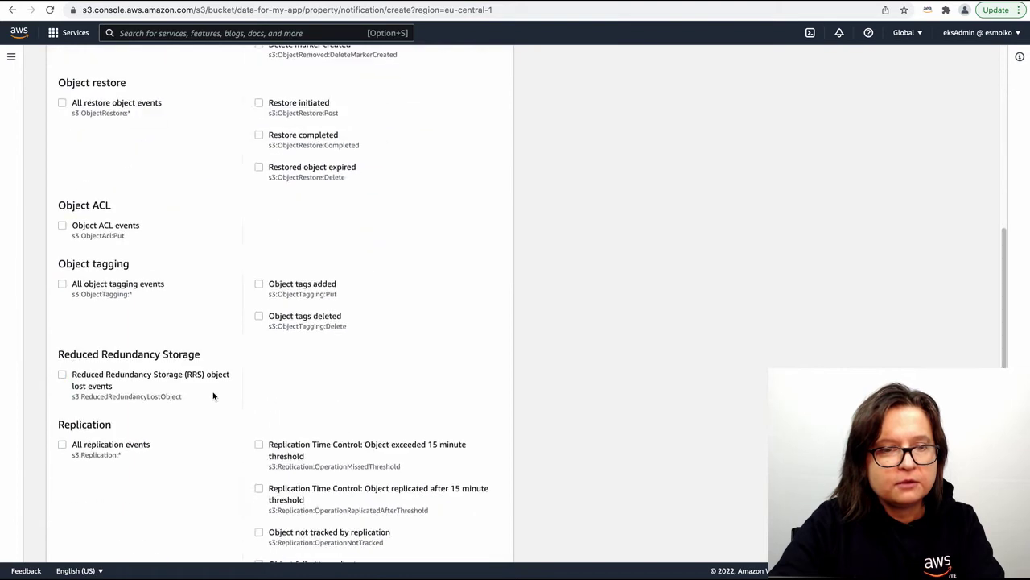
pyautogui.click(171, 505)
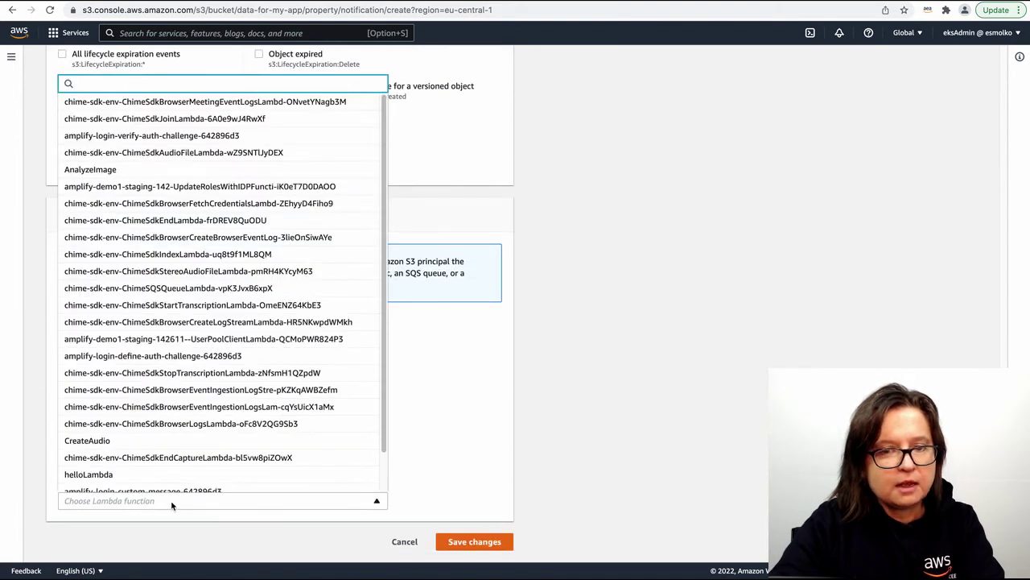
pyautogui.click(144, 445)
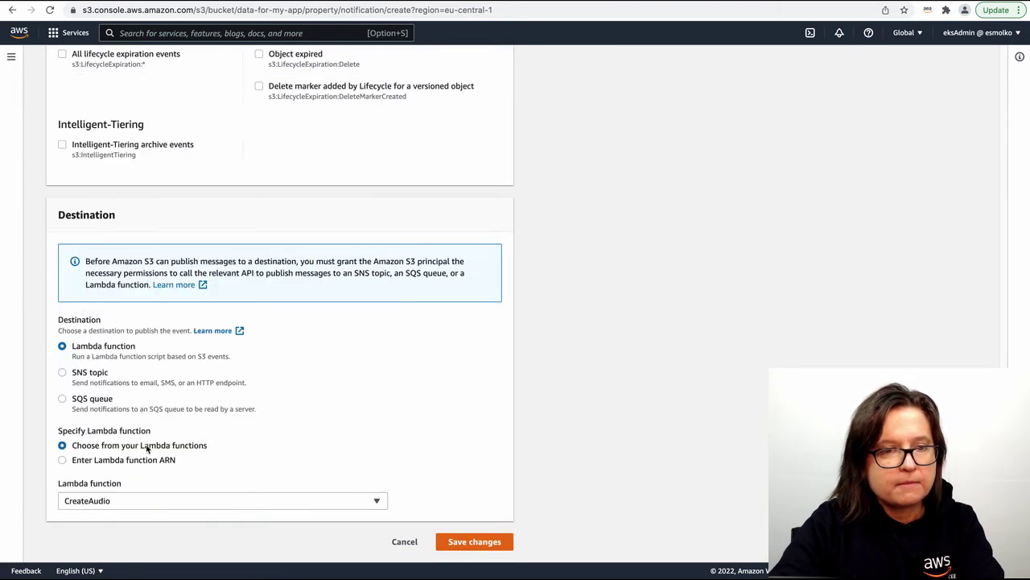
pyautogui.click(493, 543)
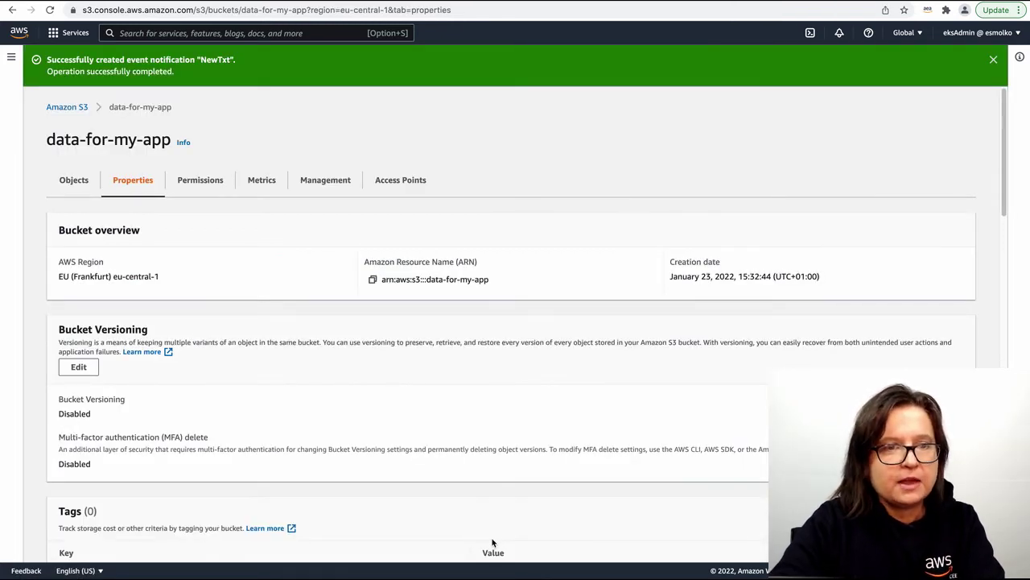
# - Close the green success banner and switch to the bucket's Objects tab
pyautogui.click(994, 60)
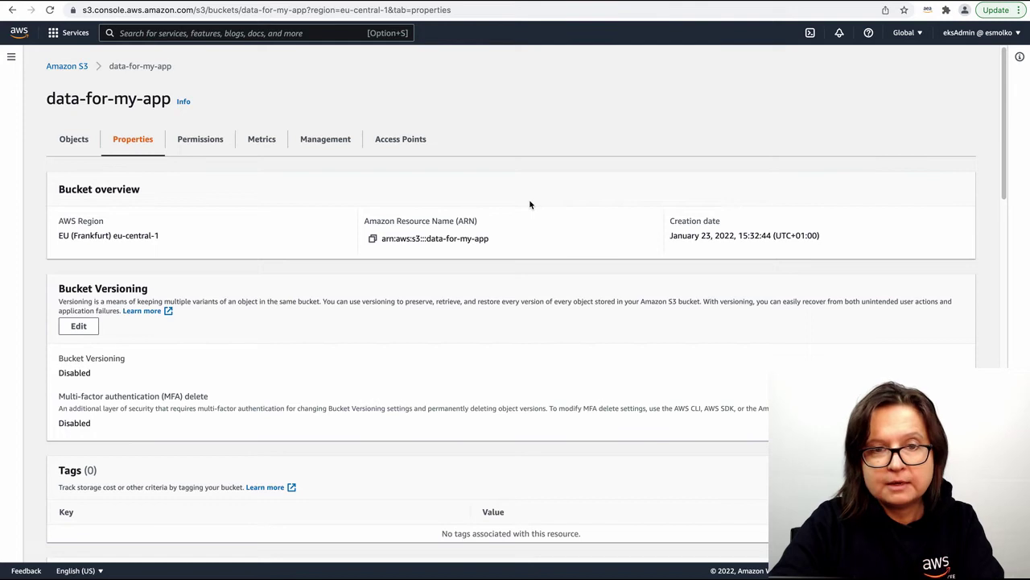
pyautogui.click(73, 140)
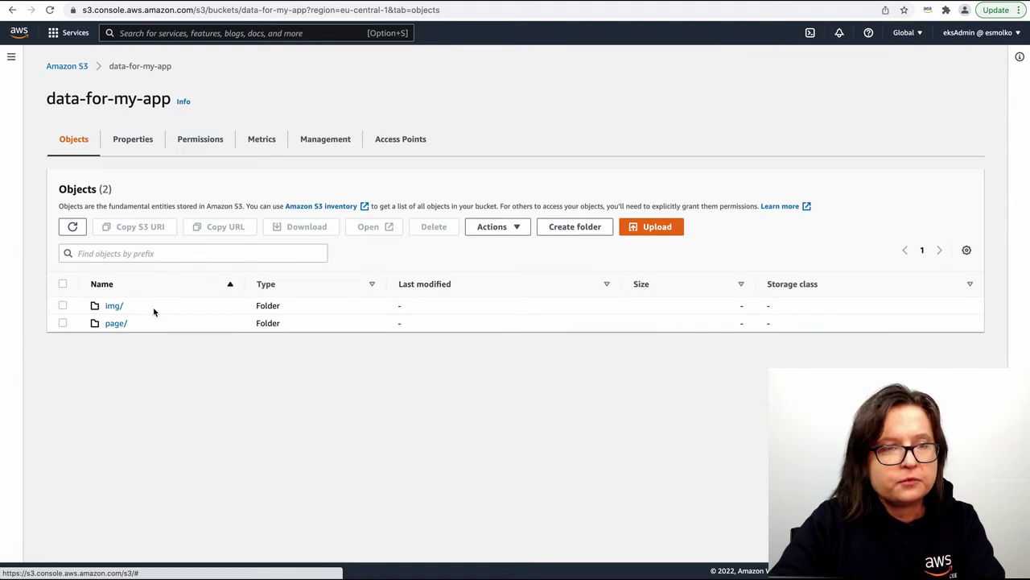
# - Upload avengers.jpg into the img/ folder, then go back to the data-for-my-app bucket root
pyautogui.click(113, 306)
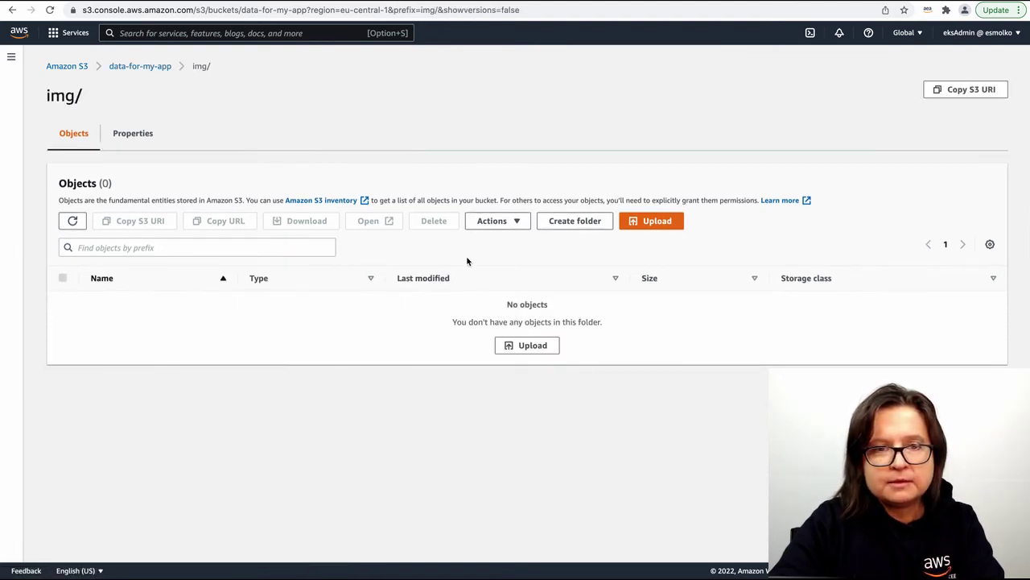
pyautogui.click(642, 231)
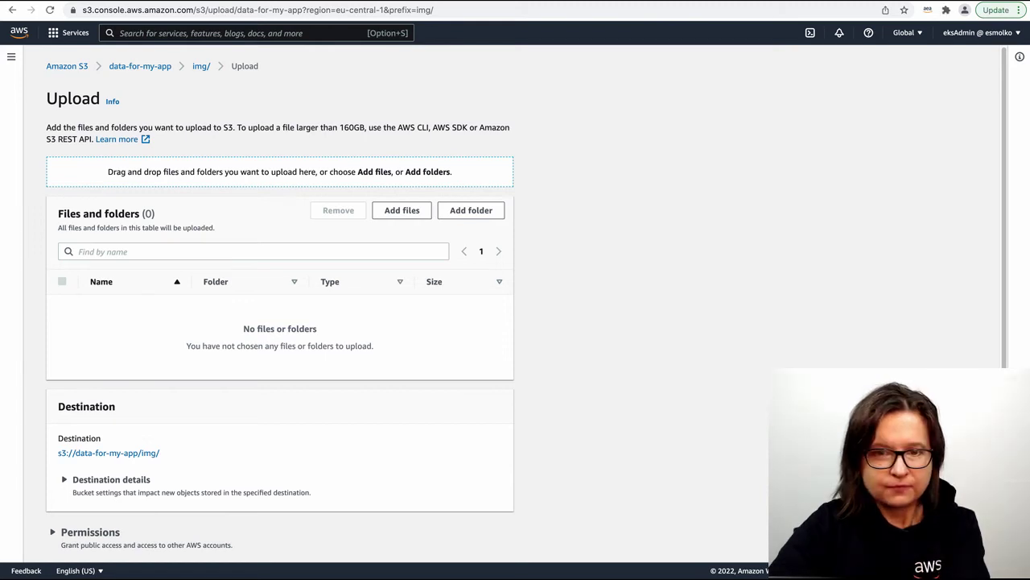
pyautogui.moveTo(4, 399); pyautogui.dragTo(223, 380)
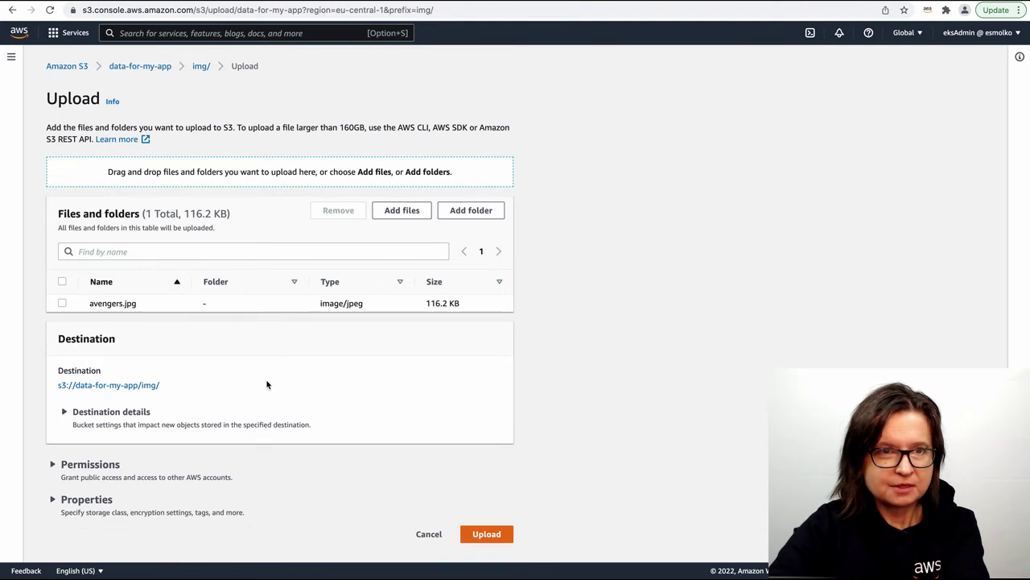
pyautogui.click(487, 534)
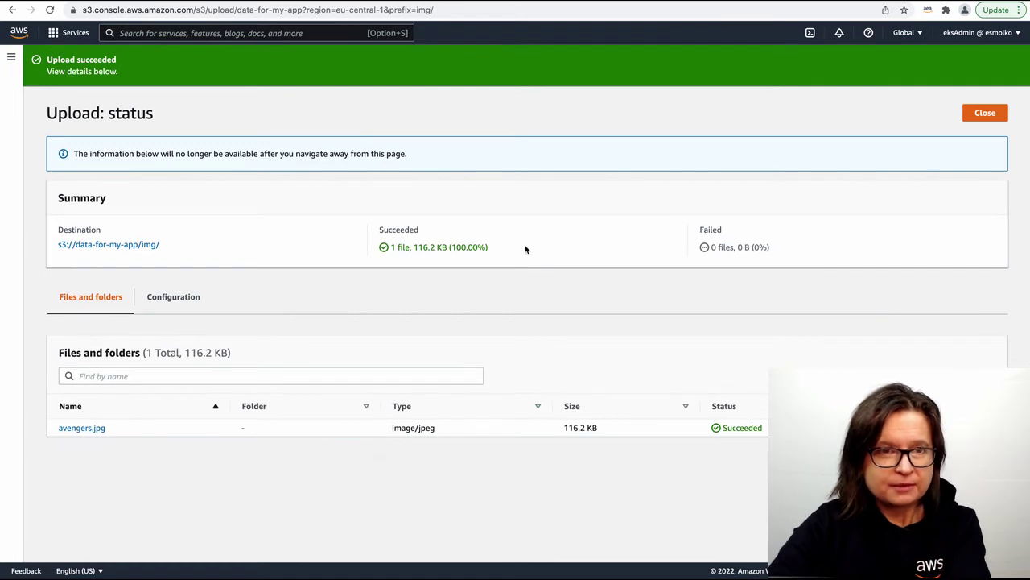
pyautogui.click(973, 117)
pyautogui.click(149, 67)
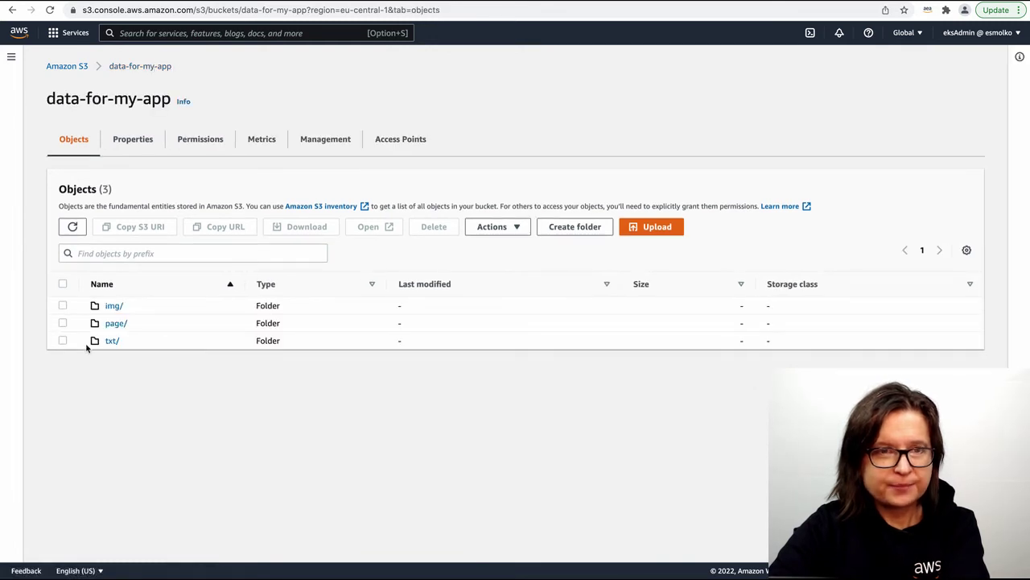
# - Download avengers.txt from the txt/ folder and open the downloaded file
pyautogui.click(112, 342)
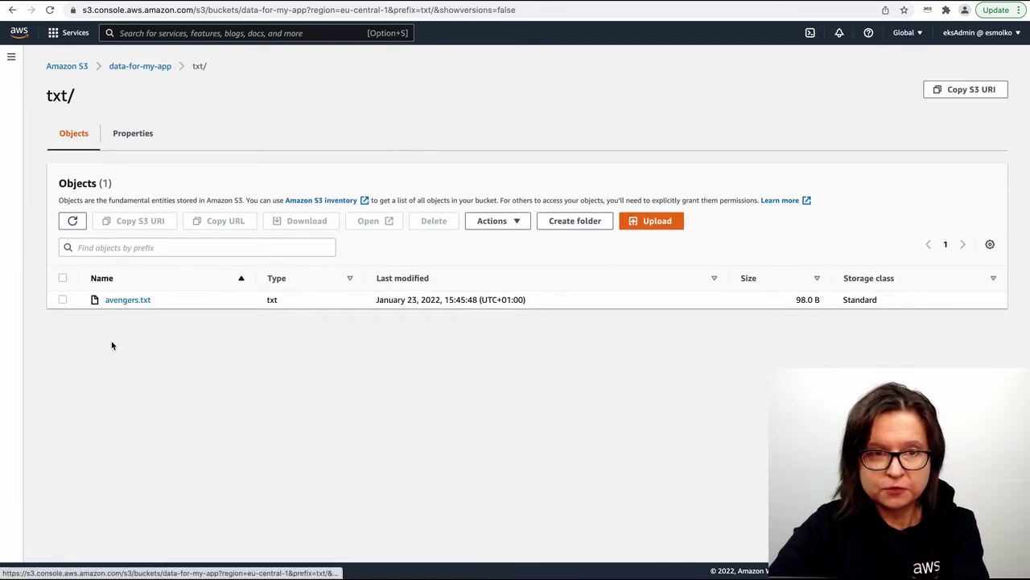
pyautogui.click(122, 301)
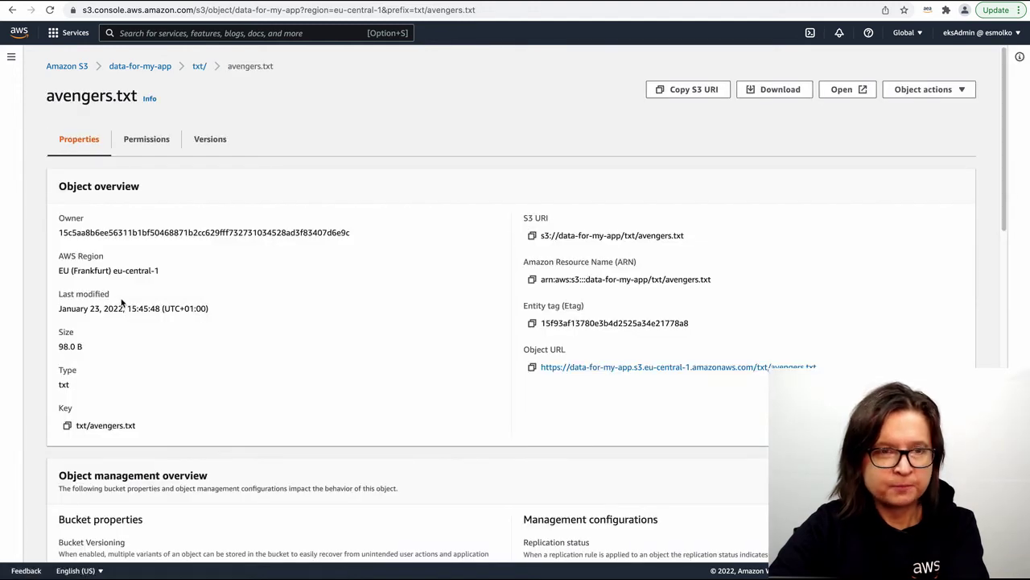
pyautogui.click(838, 91)
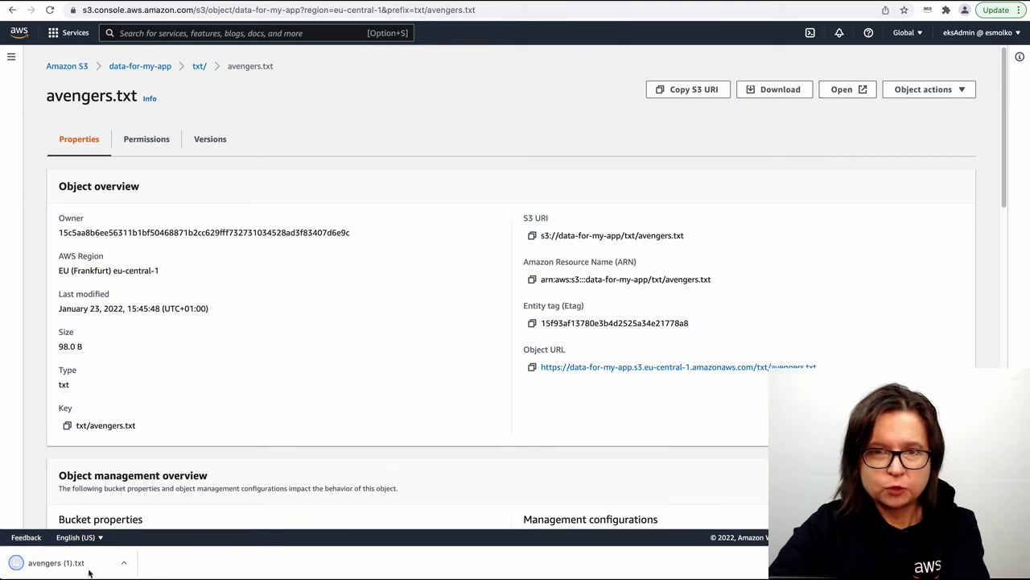
pyautogui.click(124, 562)
pyautogui.click(142, 556)
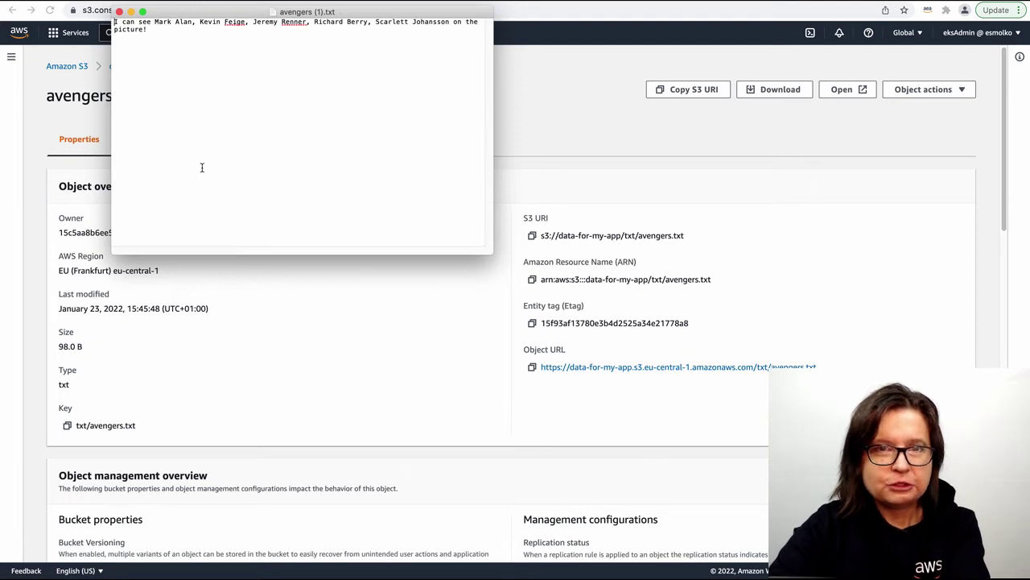
# - Enlarge the avengers (1).txt text and bring avengers.jpg into view to compare the names
pyautogui.press('super+plus')
pyautogui.press('super+plus')
pyautogui.press('super+plus')
pyautogui.press('super+plus')
pyautogui.press('super+plus')
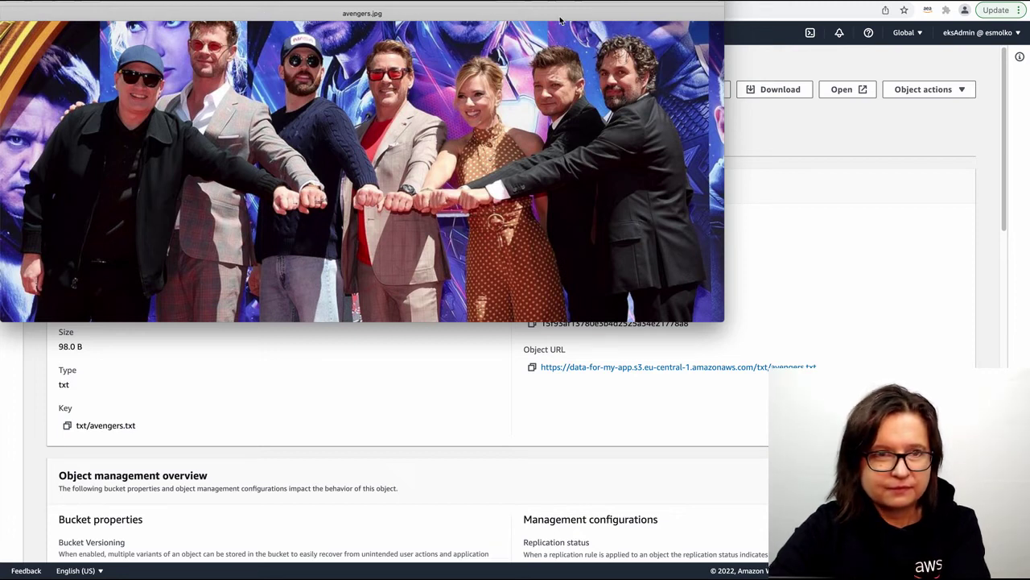
pyautogui.moveTo(253, 8); pyautogui.dragTo(328, 117)
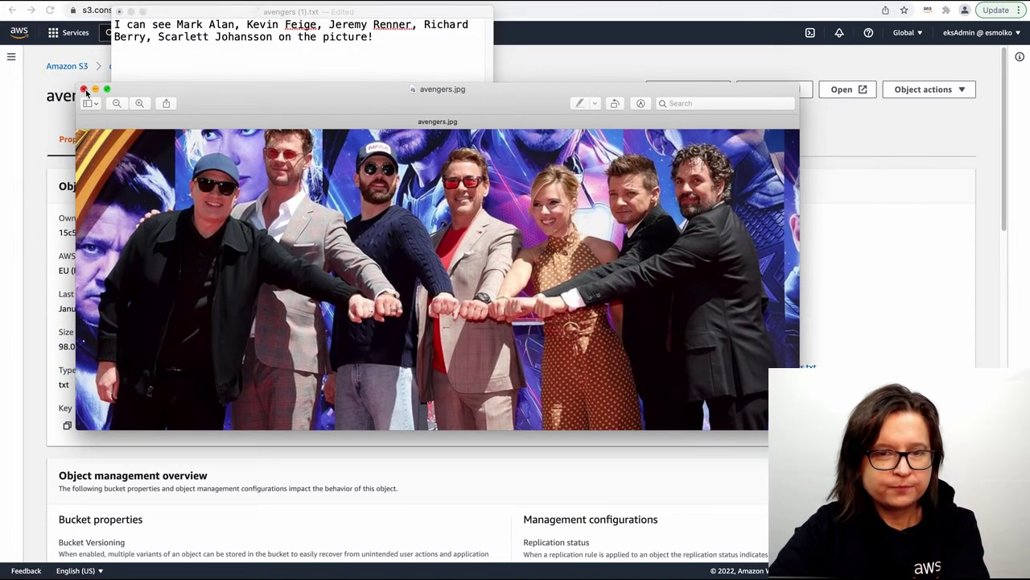
# - Close the photo and the text file with Revert Changes, returning to the data-for-my-app bucket
pyautogui.click(83, 89)
pyautogui.click(119, 12)
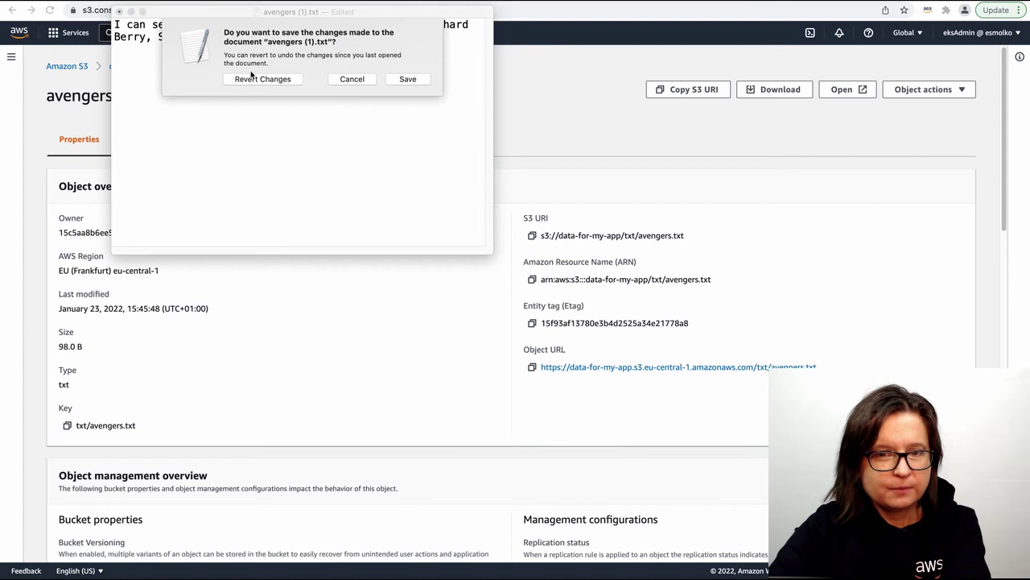
pyautogui.click(276, 82)
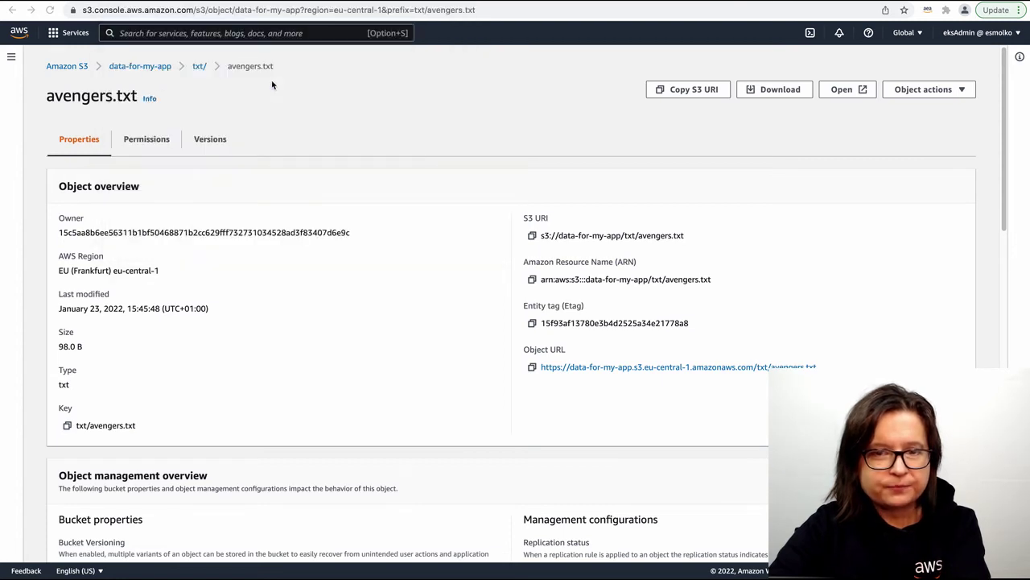
pyautogui.click(161, 69)
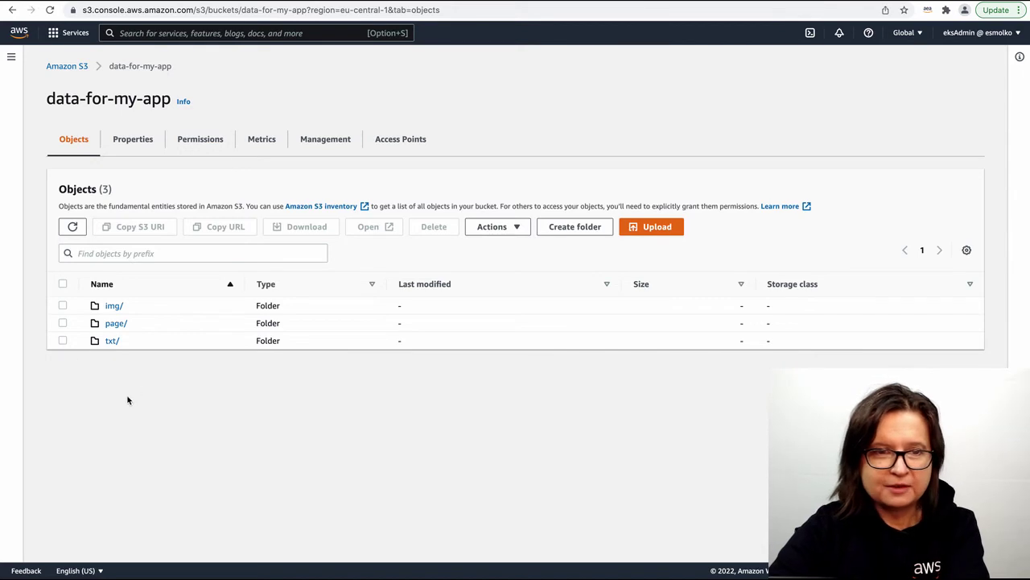
# - Download avengers.mp3 from page/, play it in Music, then close the player
pyautogui.click(116, 322)
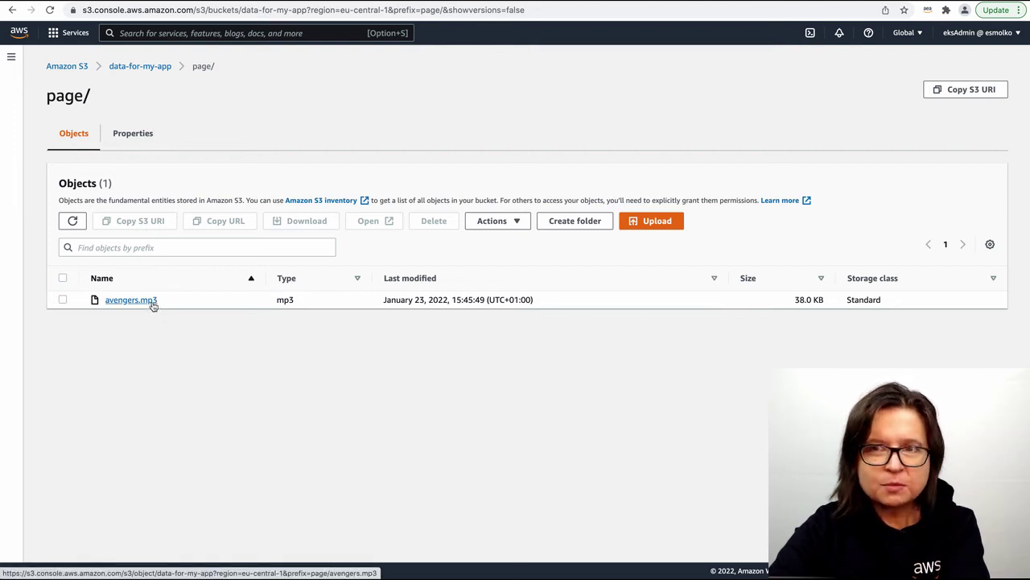
pyautogui.click(152, 304)
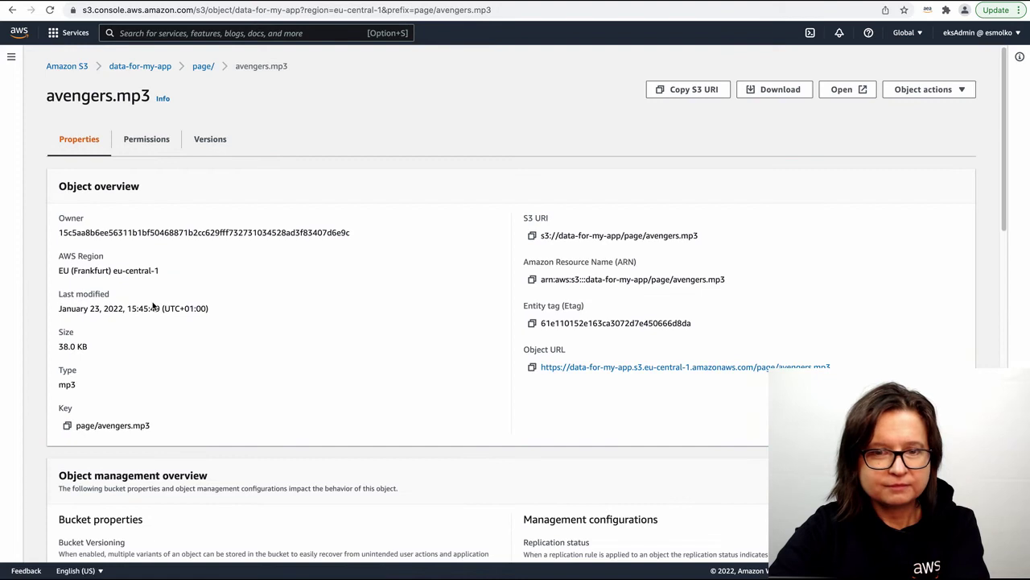
pyautogui.click(842, 89)
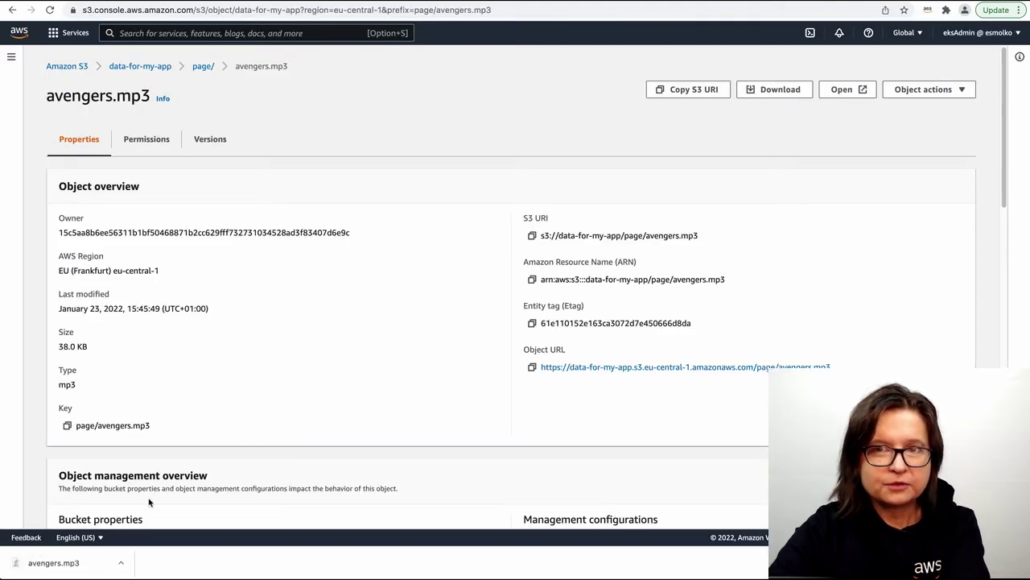
pyautogui.click(121, 562)
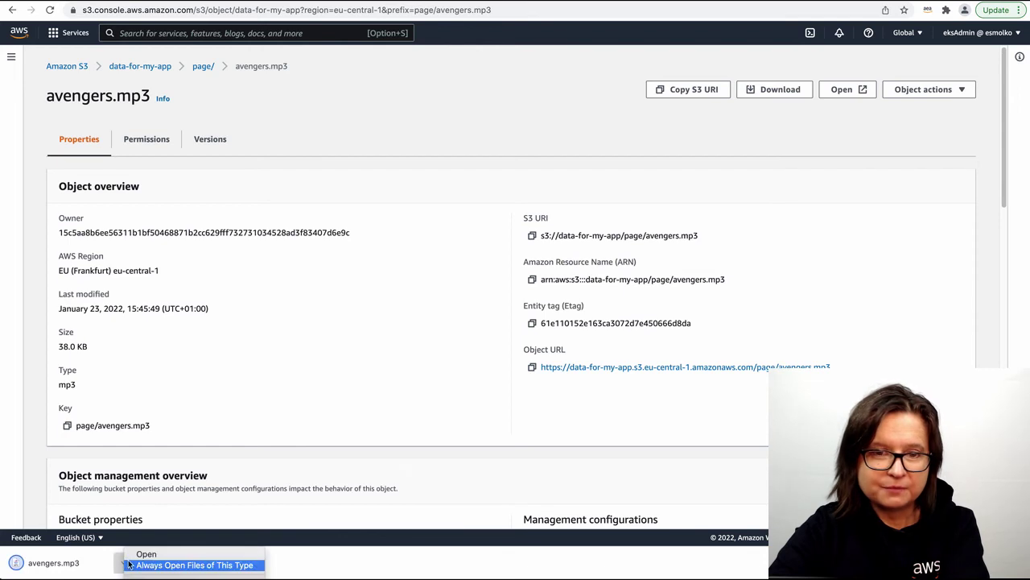
pyautogui.click(146, 554)
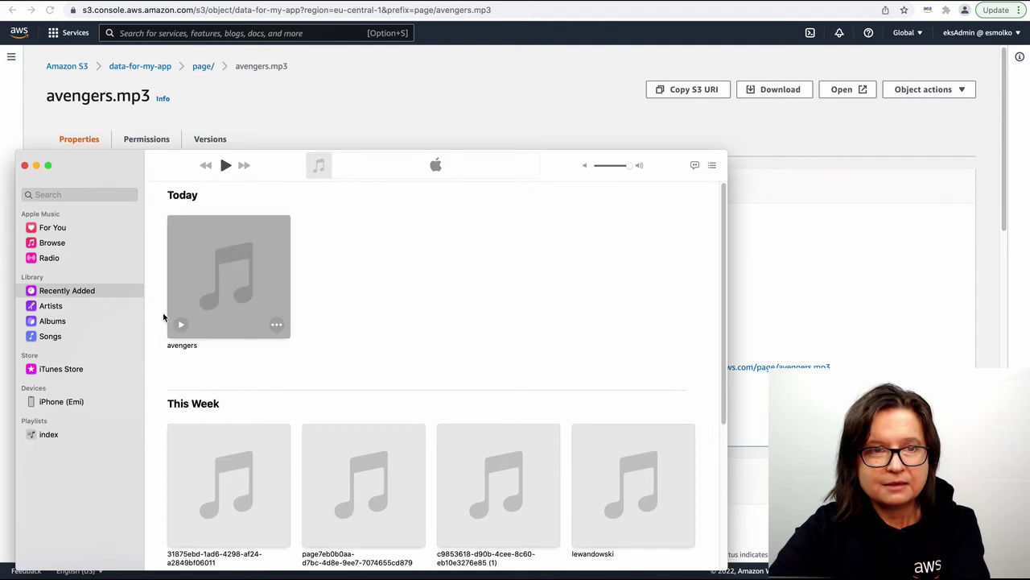
pyautogui.click(25, 165)
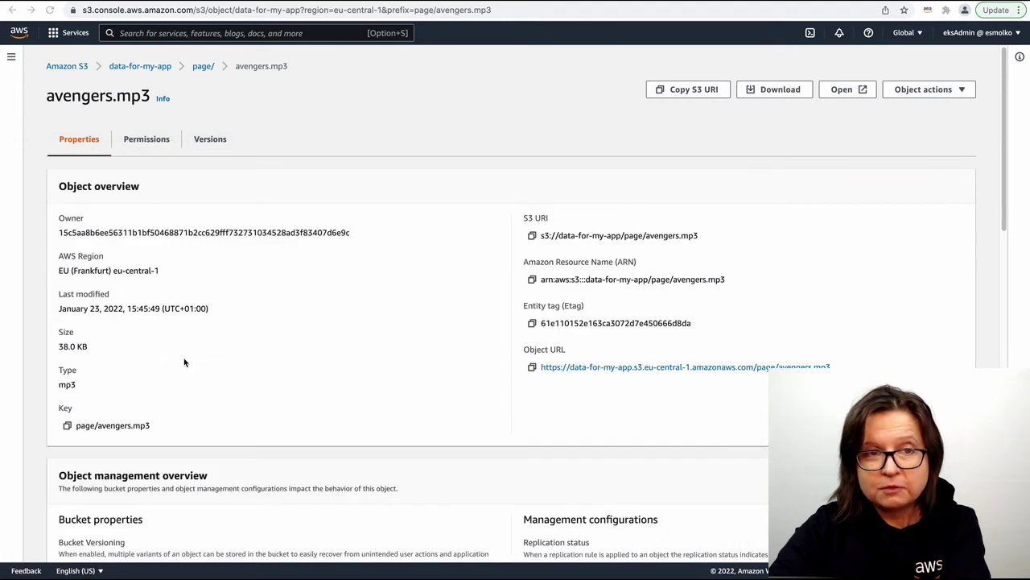
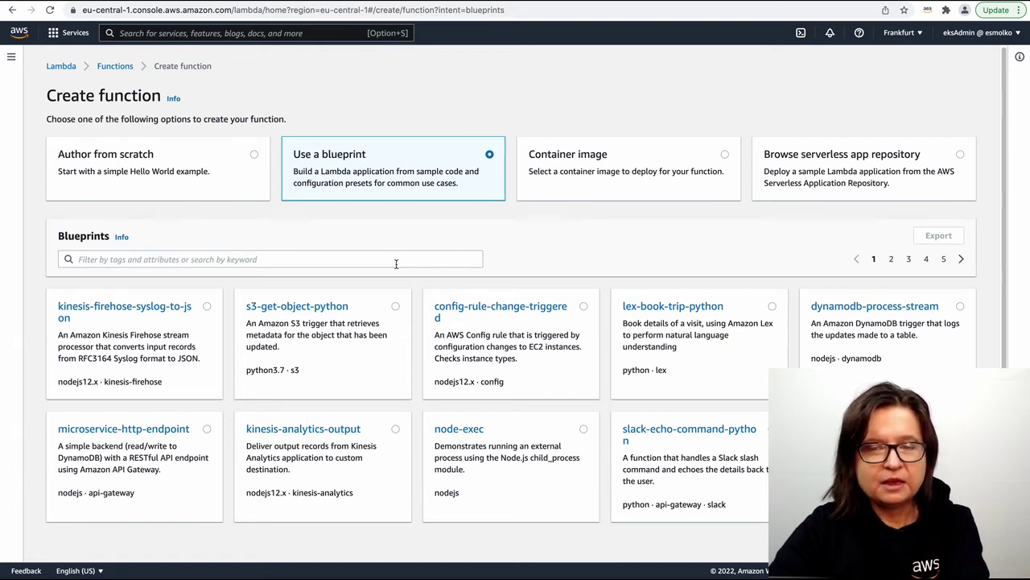
# - Filter Lambda blueprints by the api-gateway keyword and choose microservice-http-endpoint-python
pyautogui.click(284, 263)
pyautogui.write('API')
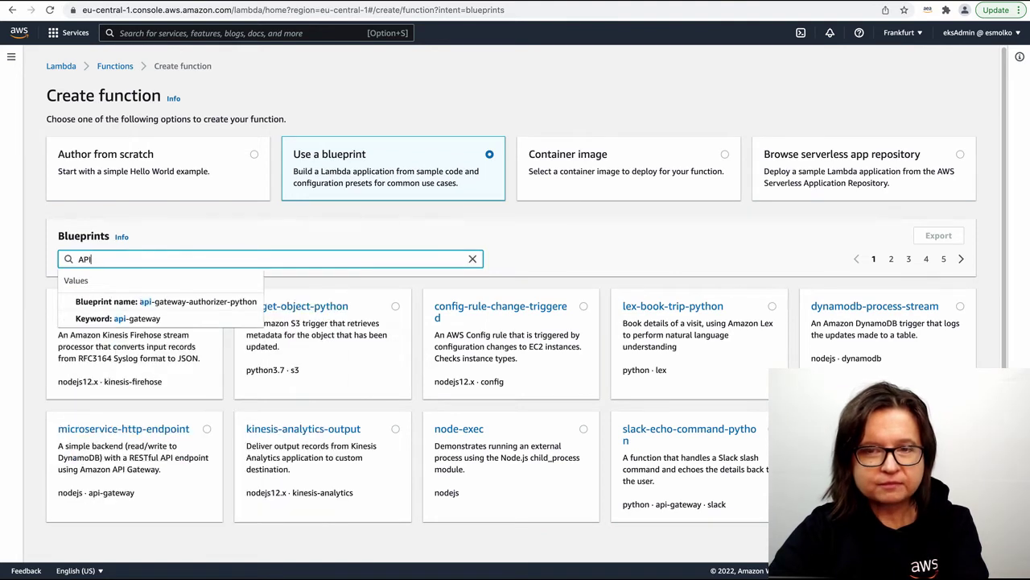
pyautogui.click(121, 318)
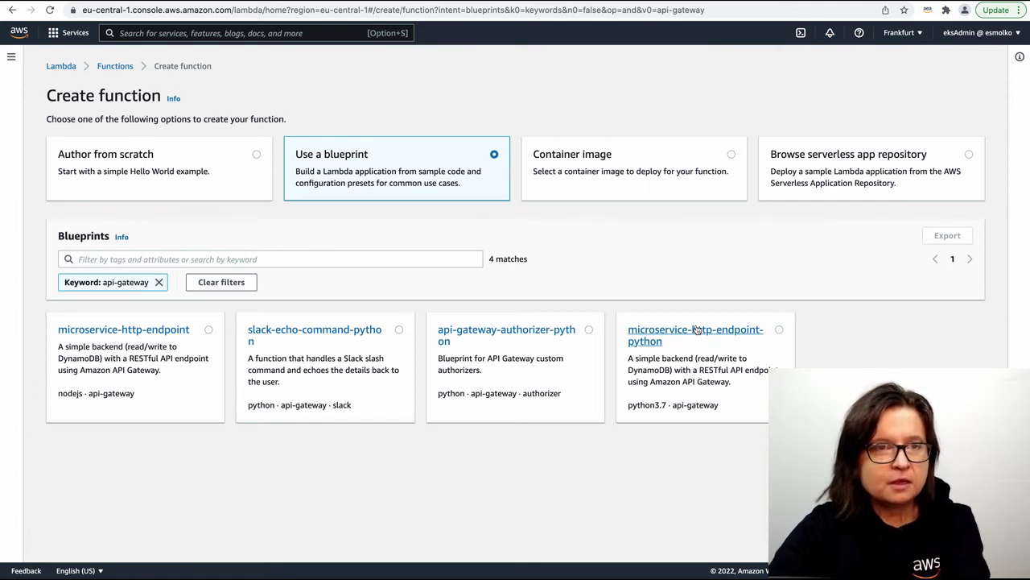
pyautogui.click(697, 330)
# - Name the new function AppLogic
pyautogui.click(161, 148)
pyautogui.write('AppLogic')
pyautogui.click(152, 342)
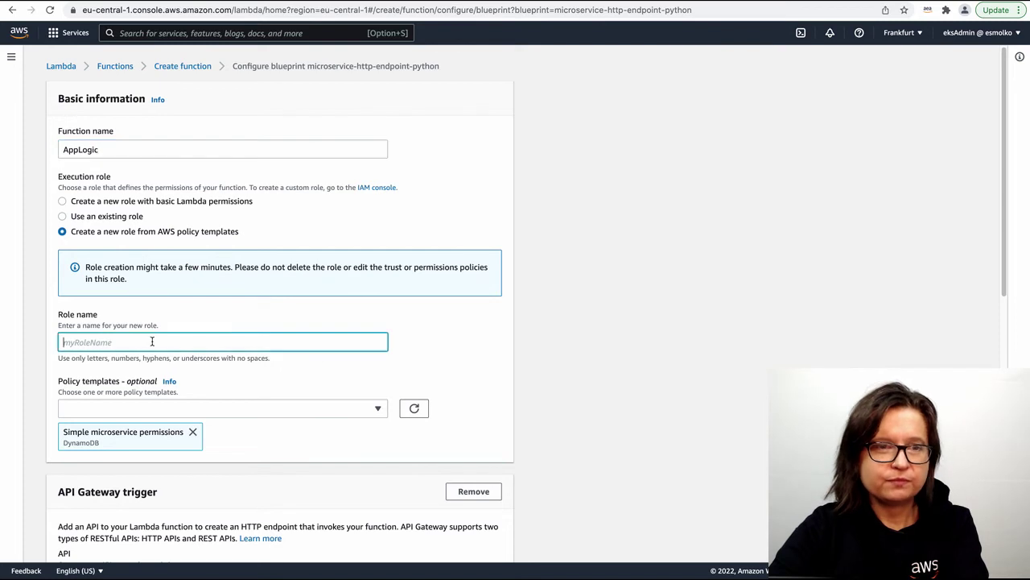
# - Create AppLogic with role AppLogicRole and a new open HTTP API Gateway trigger
pyautogui.write('AppLog')
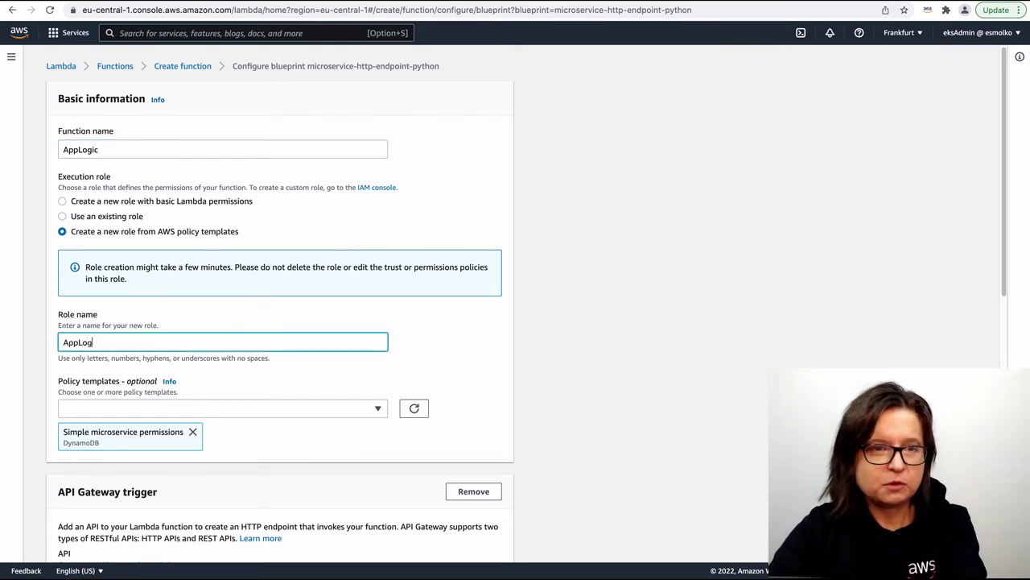
pyautogui.write('icRole')
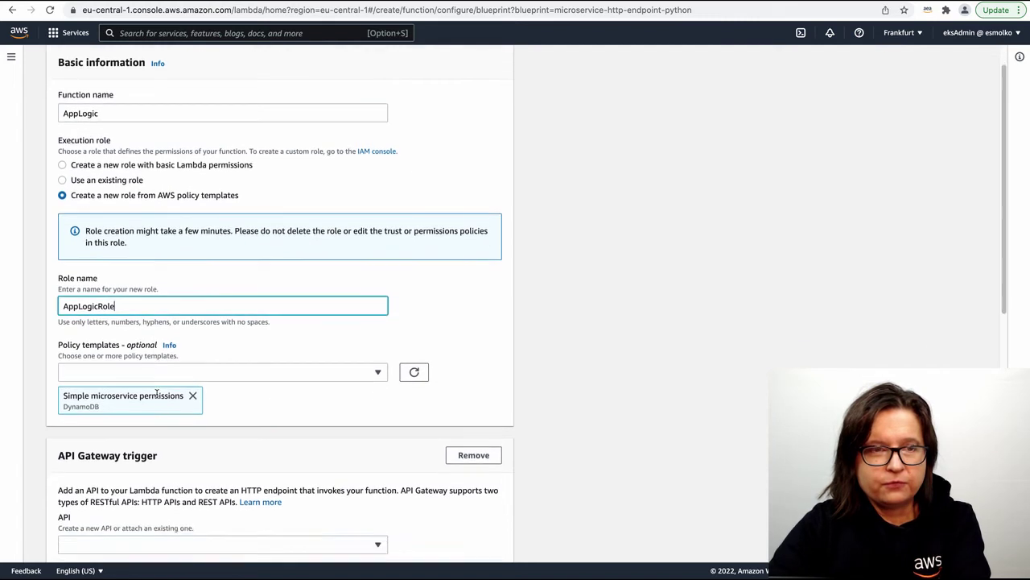
pyautogui.scroll(-5, 158, 396)
pyautogui.click(144, 360)
pyautogui.click(111, 183)
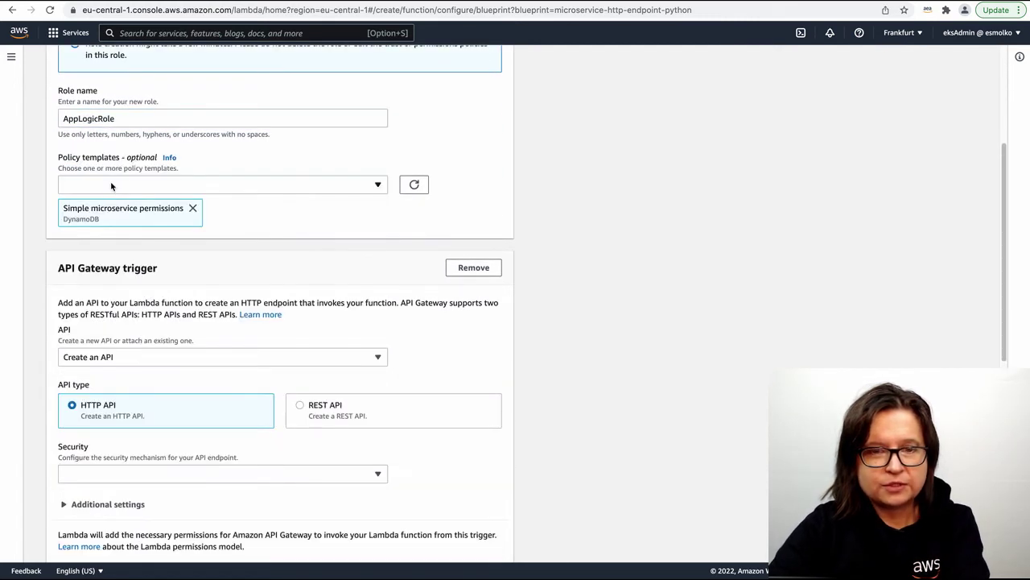
pyautogui.click(100, 475)
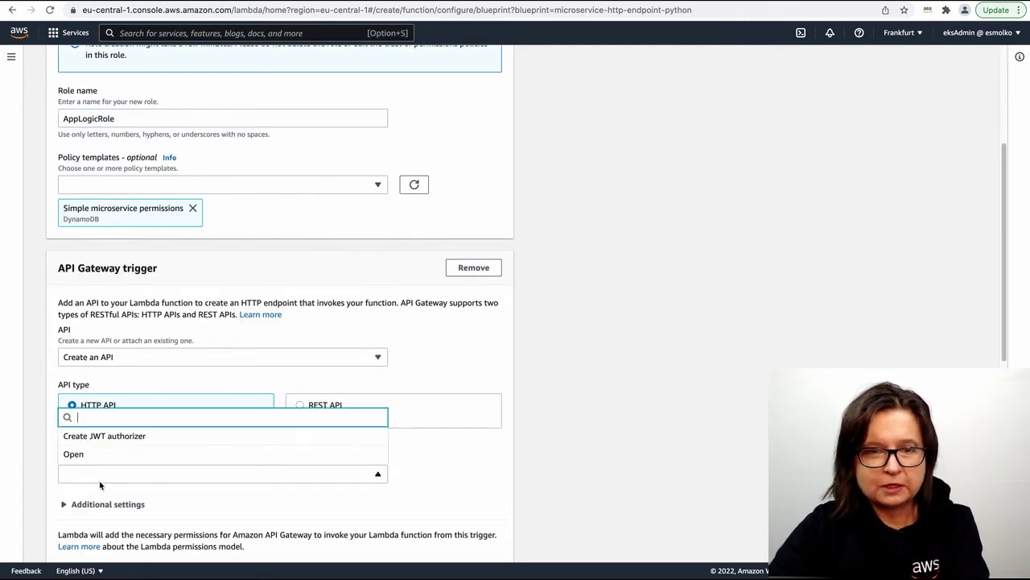
pyautogui.click(93, 461)
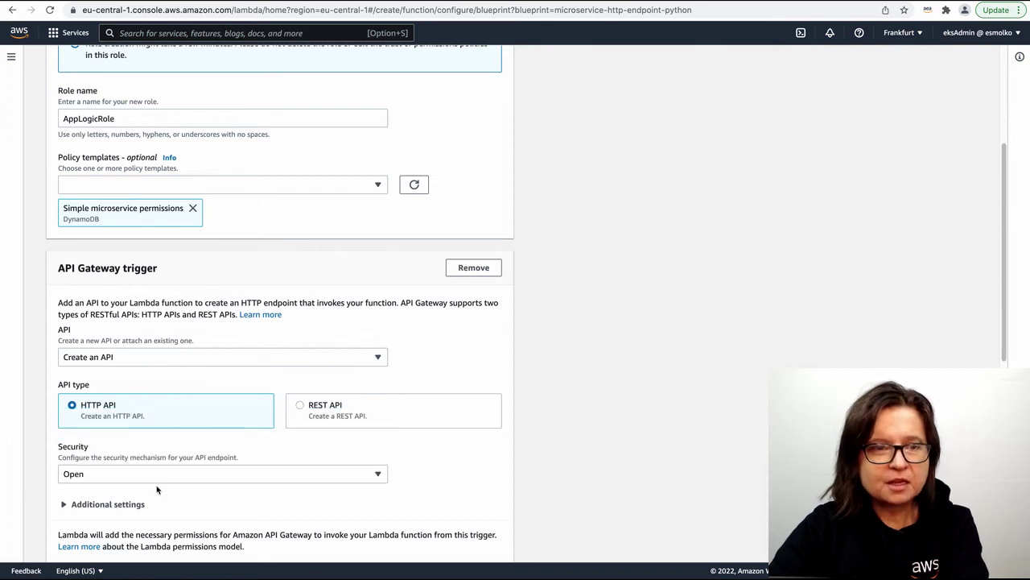
pyautogui.scroll(-10, 157, 489)
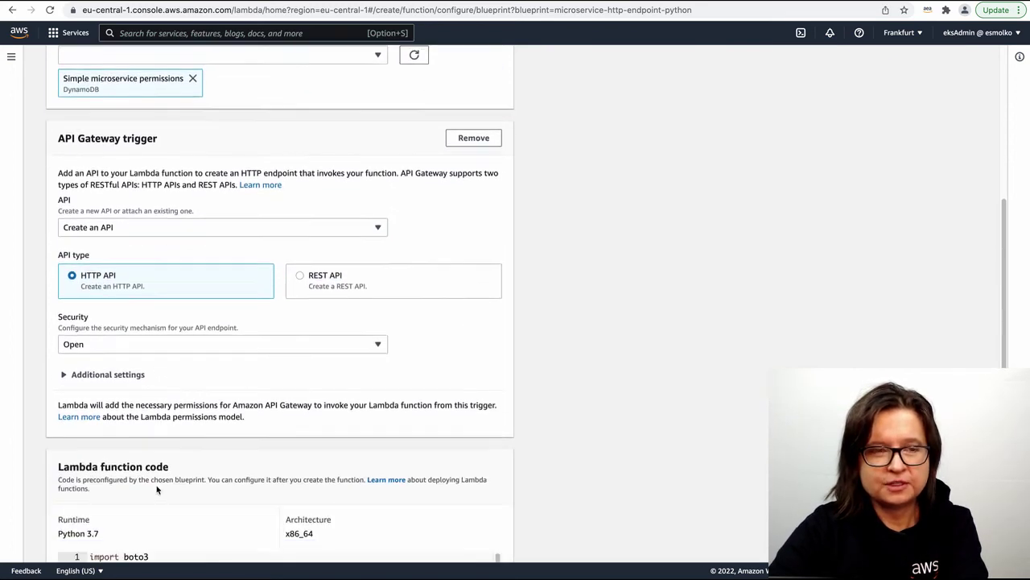
pyautogui.scroll(-4, 356, 484)
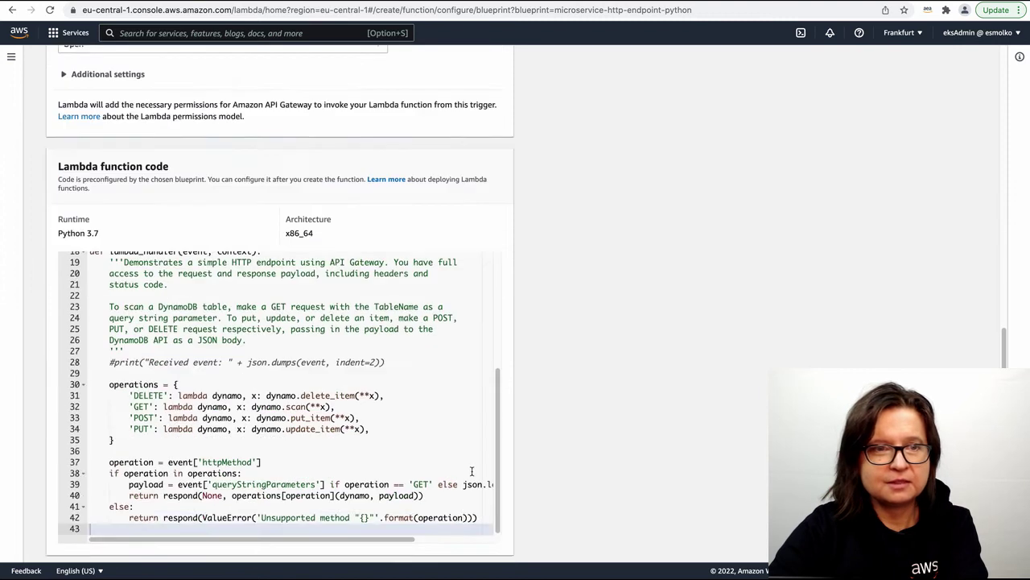
pyautogui.click(468, 540)
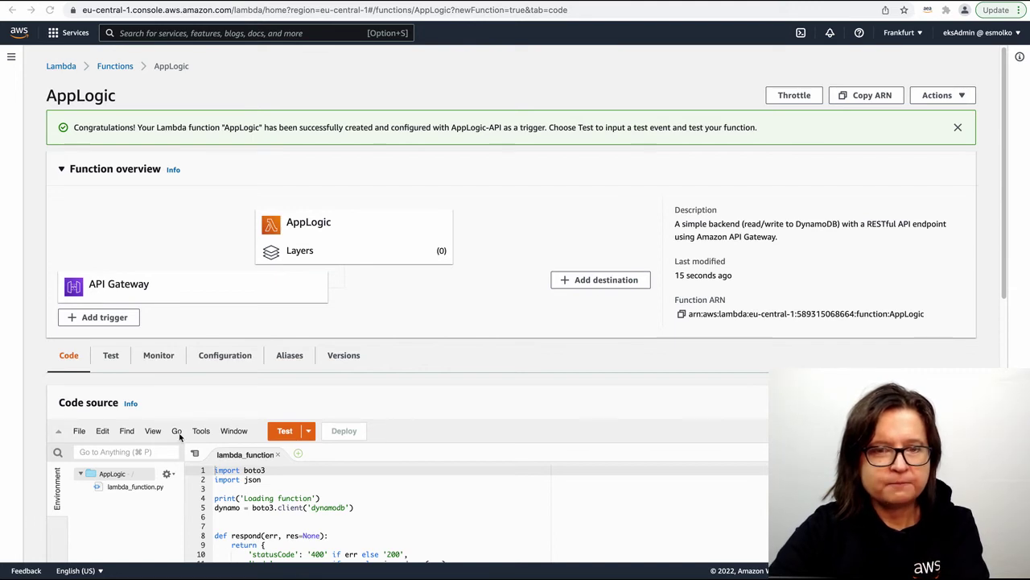
# - Replace the blueprint code in lambda_function.py with the SNS/Connect script and deploy it
pyautogui.moveTo(217, 471); pyautogui.dragTo(377, 324)
pyautogui.scroll(-4, 253, 524)
pyautogui.press('super+v')
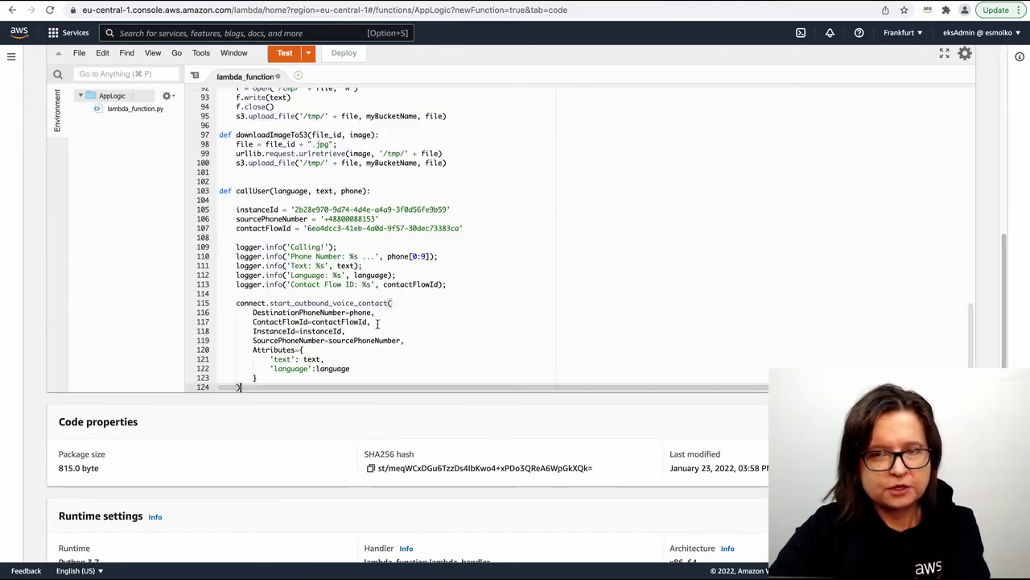
pyautogui.scroll(3, 372, 338)
pyautogui.scroll(20, 372, 338)
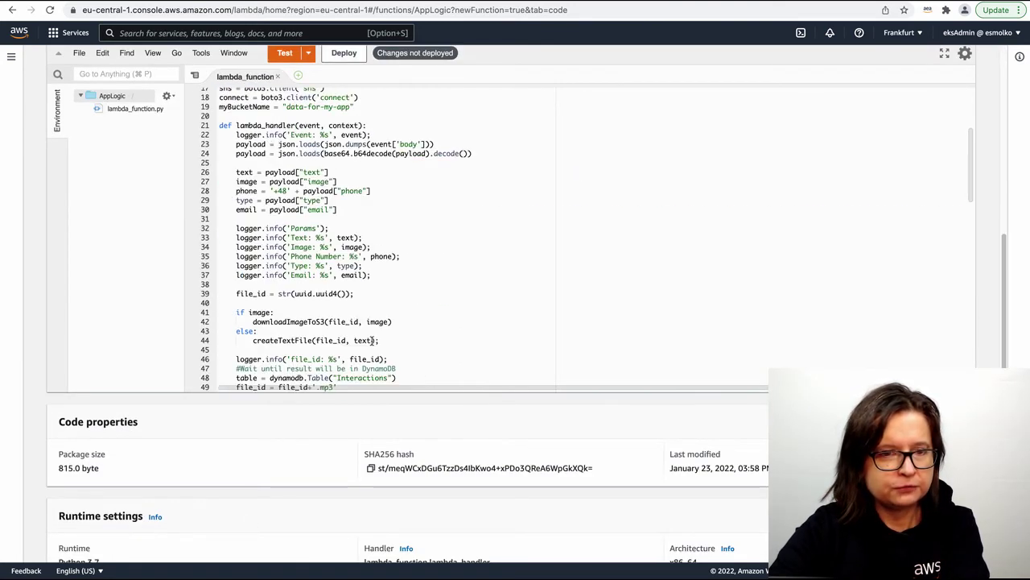
pyautogui.scroll(5, 372, 340)
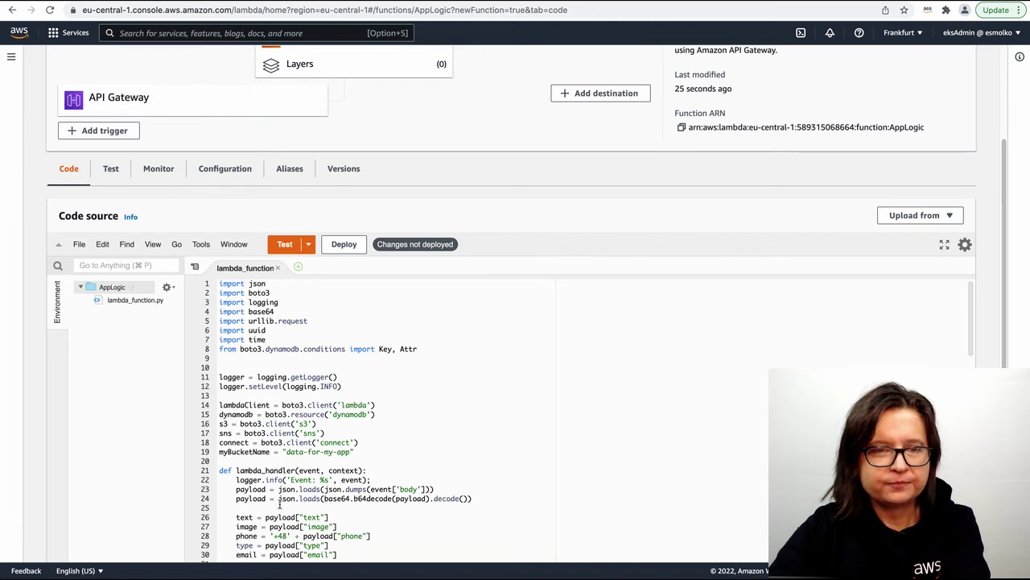
pyautogui.click(343, 244)
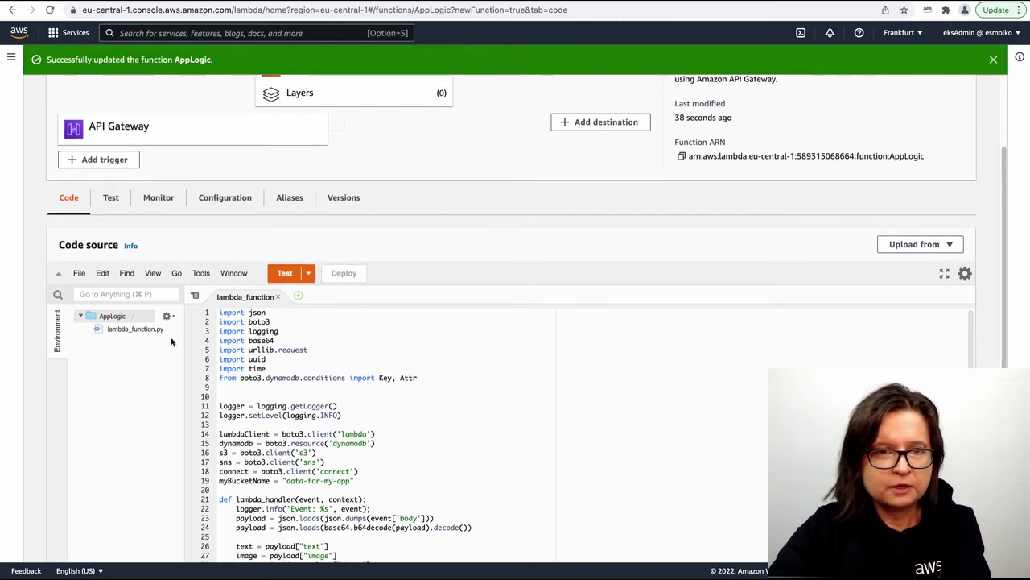
pyautogui.scroll(-10, 176, 346)
pyautogui.scroll(-10, 403, 499)
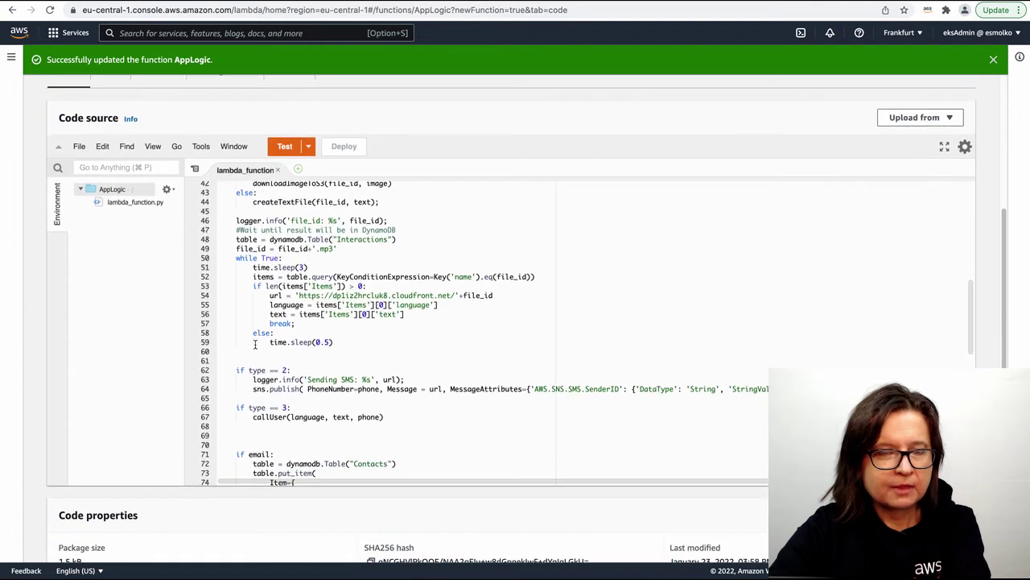
pyautogui.scroll(-5, 396, 496)
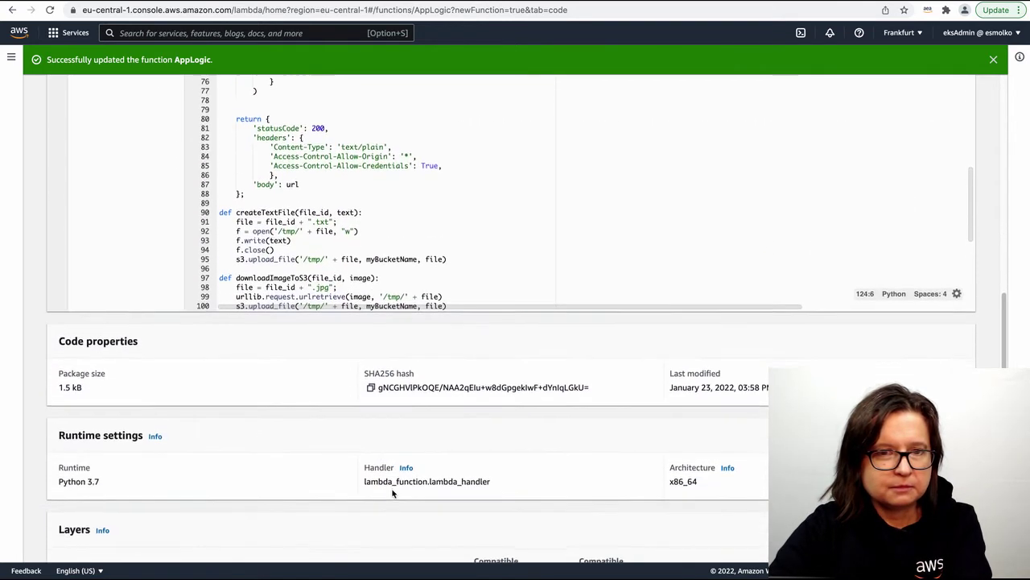
# - Change AppLogic's runtime to Python 3.9 and save
pyautogui.click(946, 378)
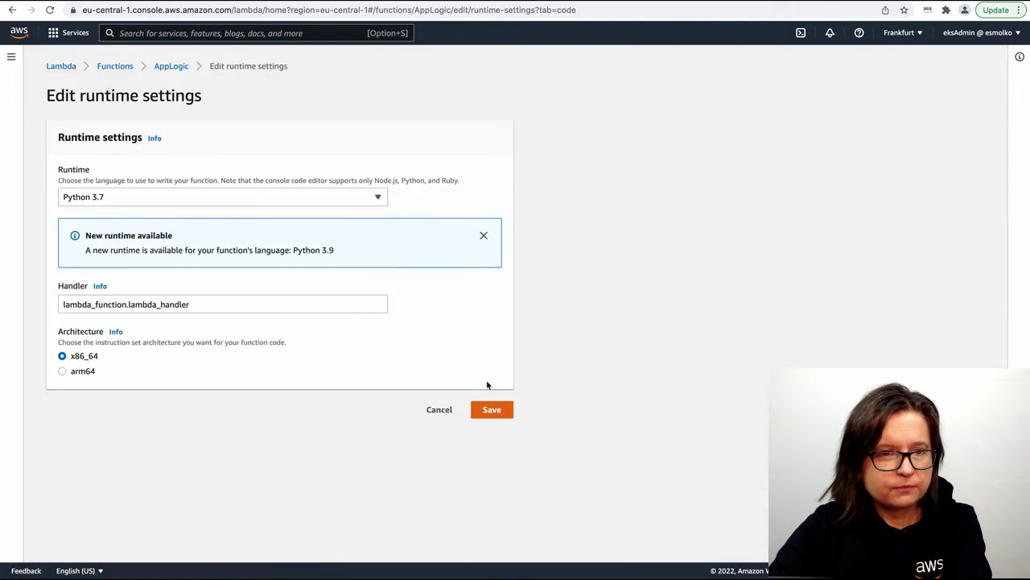
pyautogui.click(148, 199)
pyautogui.click(113, 312)
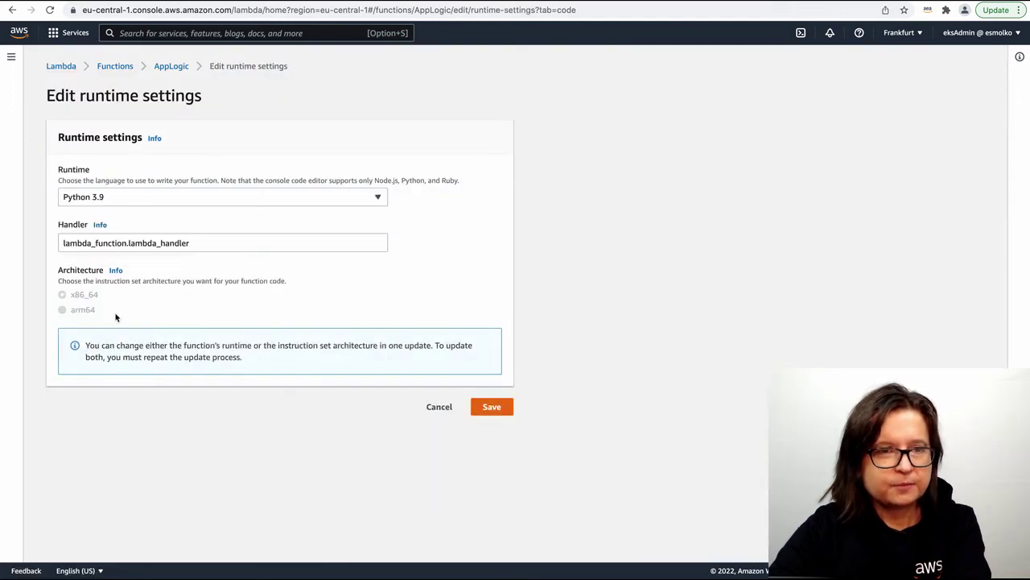
pyautogui.click(488, 408)
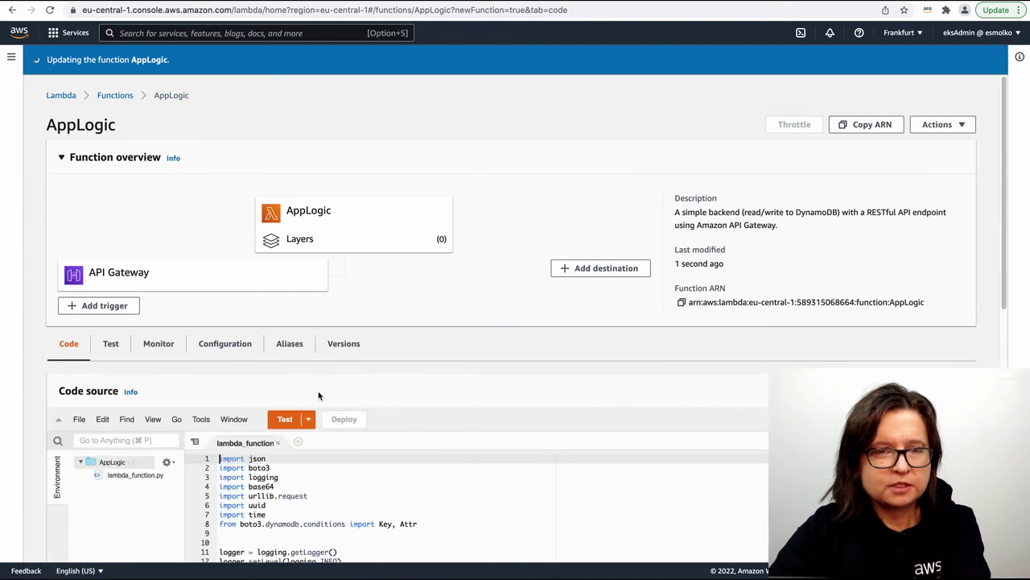
# - Switch the function's architecture to arm64 and save
pyautogui.scroll(-10, 298, 392)
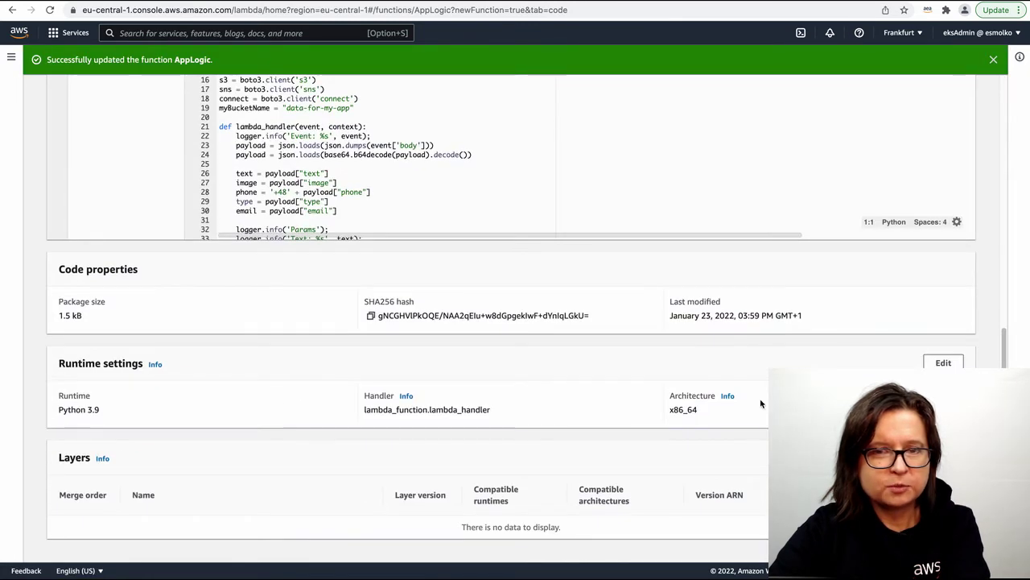
pyautogui.click(944, 362)
pyautogui.click(82, 310)
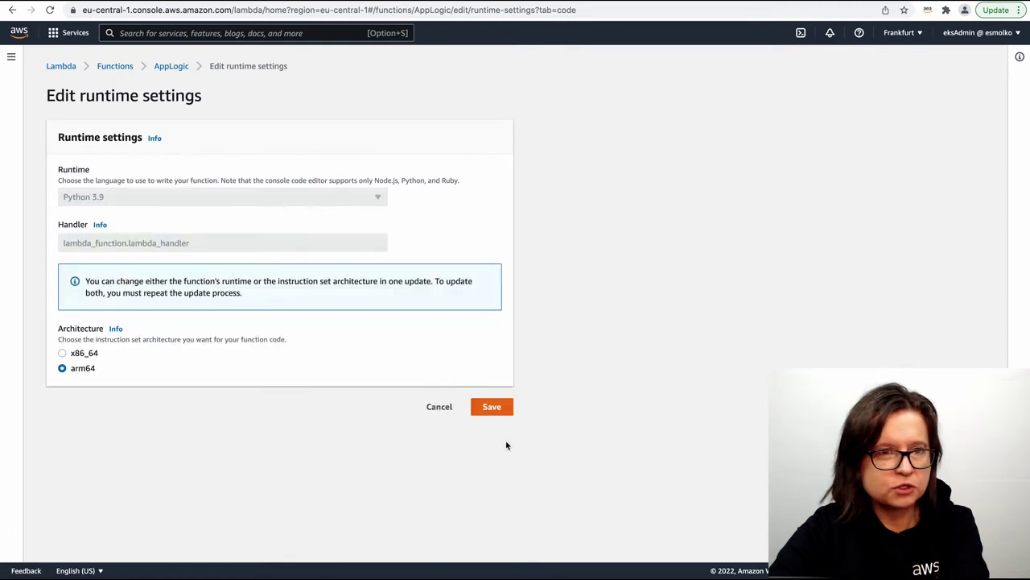
pyautogui.click(498, 409)
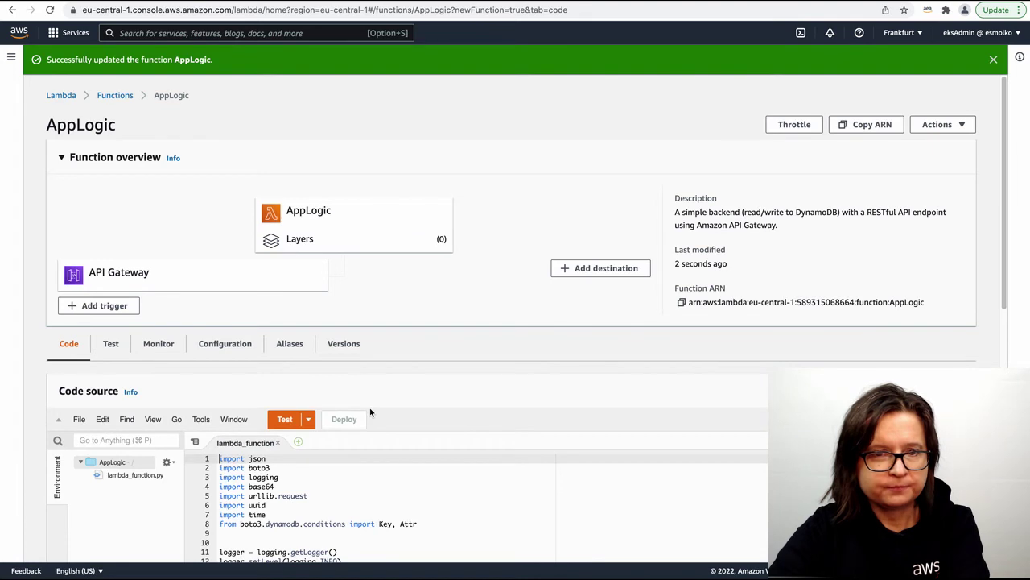
# - Open the AppLogicRole execution role in IAM in a new browser tab
pyautogui.click(203, 354)
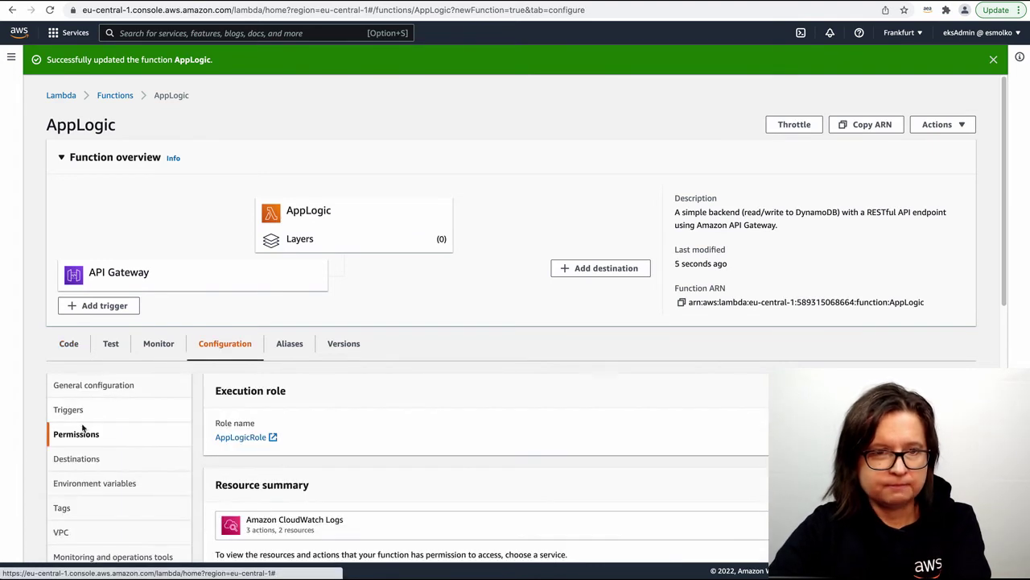
pyautogui.rightClick(244, 434)
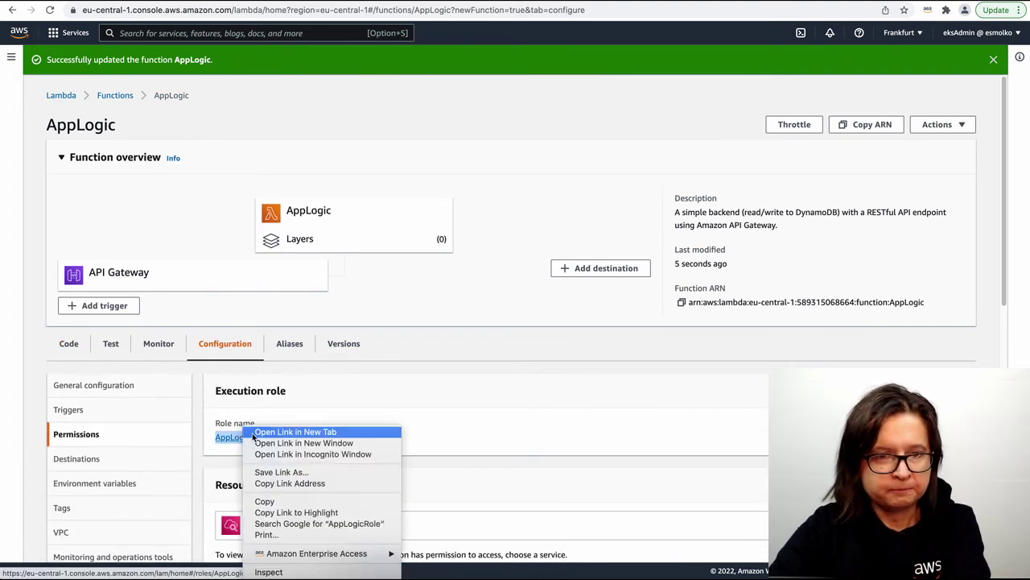
pyautogui.click(256, 432)
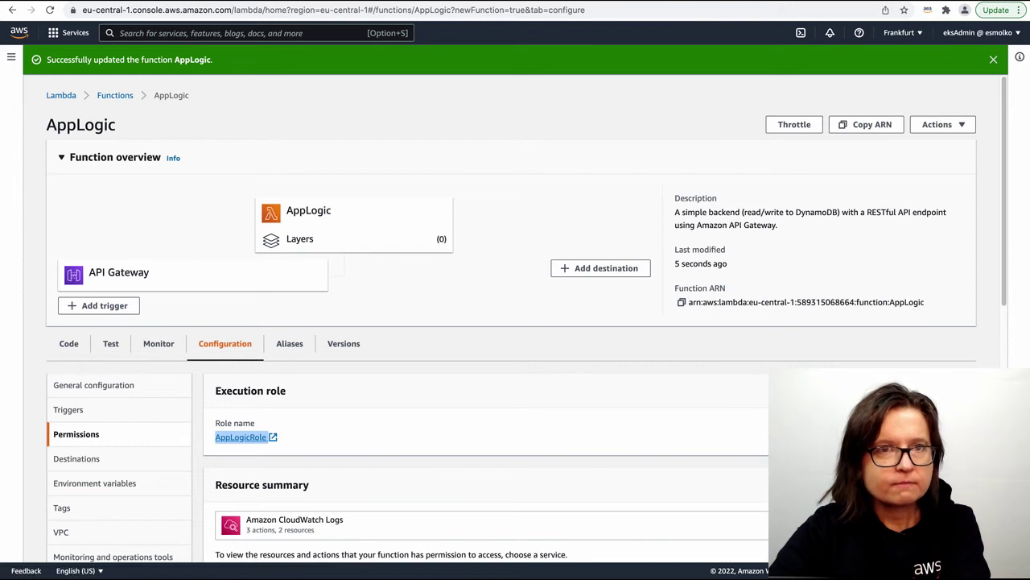
pyautogui.click(239, 3)
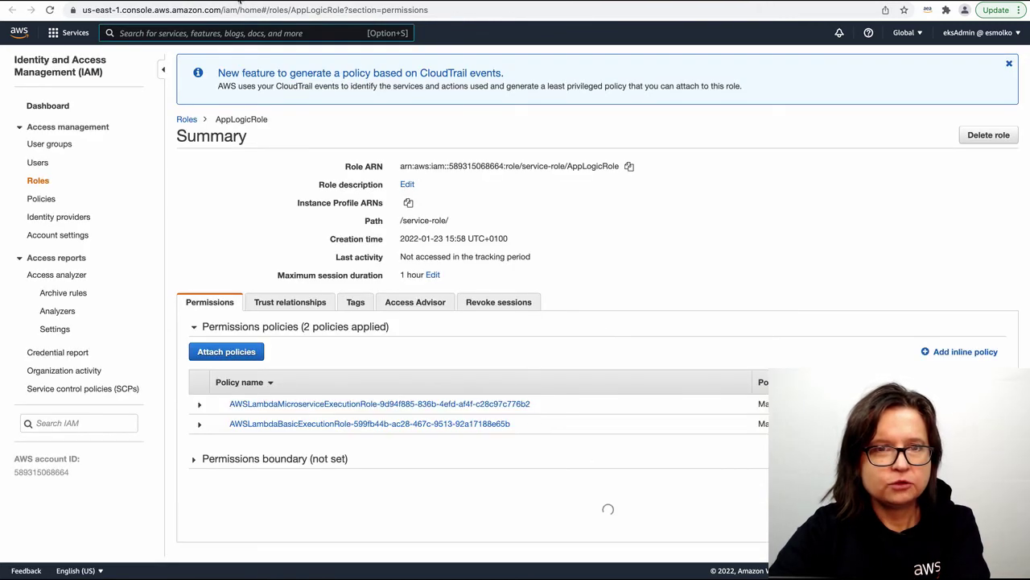
# - Select AmazonSNSFullAccess, AmazonS3FullAccess and AmazonDynamoDBFullAccess policies for AppLogicRole
pyautogui.click(236, 355)
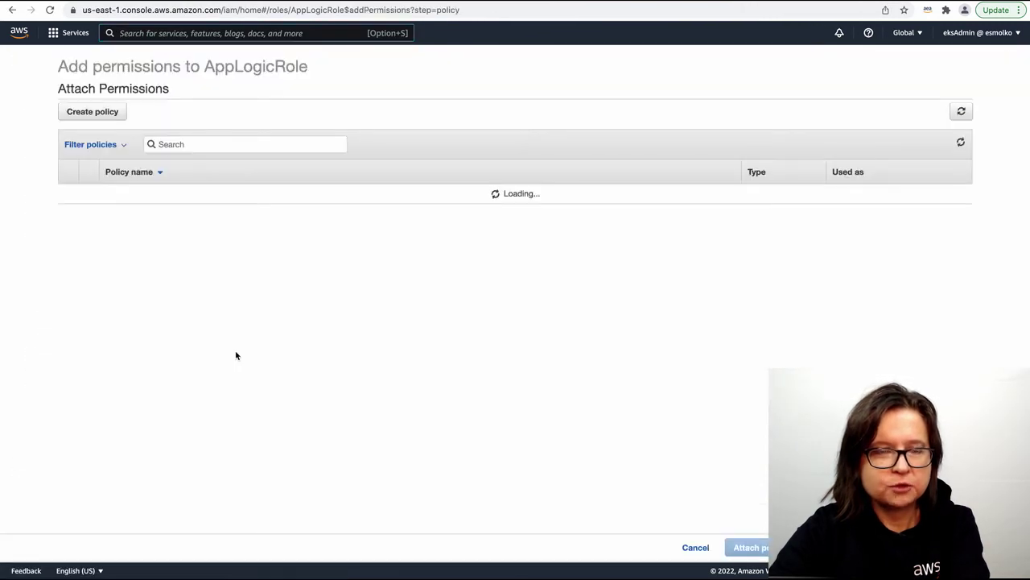
pyautogui.click(184, 145)
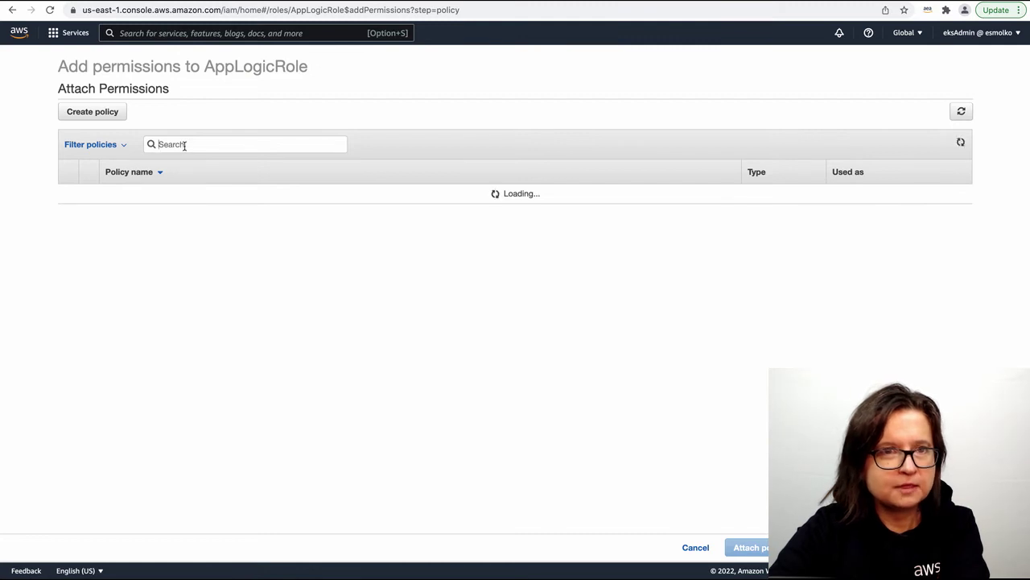
pyautogui.write('sns')
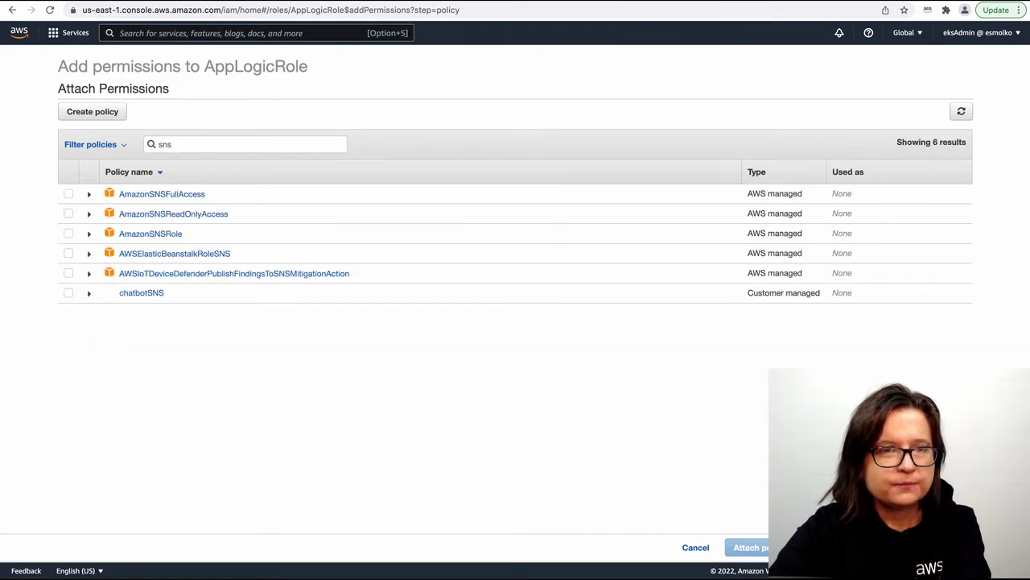
pyautogui.click(68, 194)
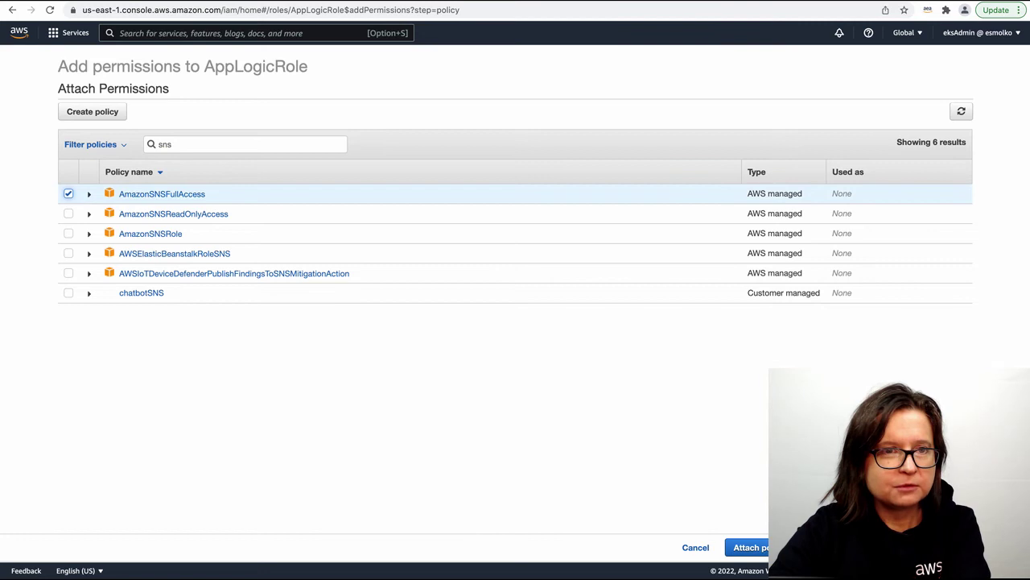
pyautogui.doubleClick(157, 144)
pyautogui.write('s3')
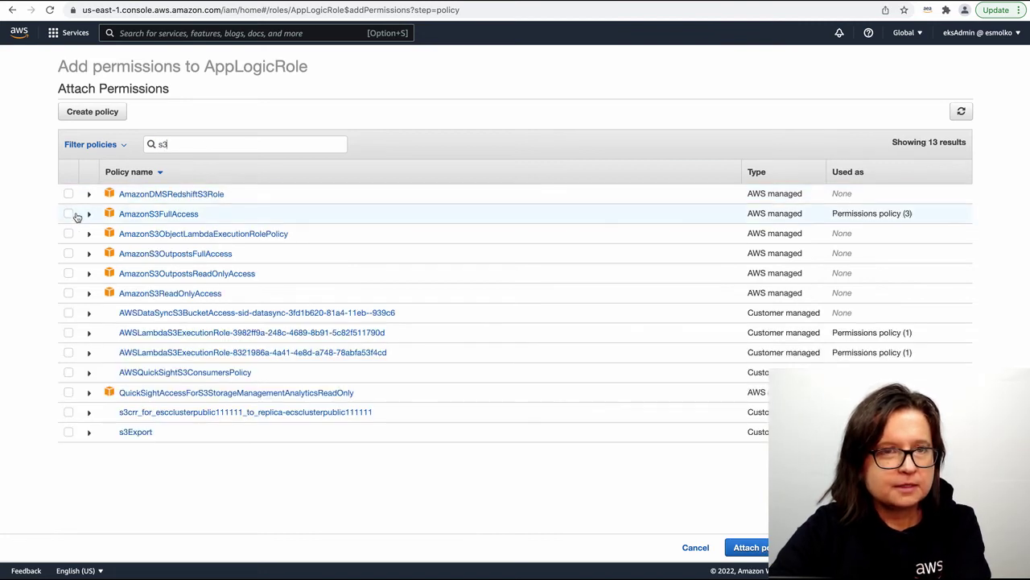
pyautogui.click(68, 213)
pyautogui.doubleClick(161, 144)
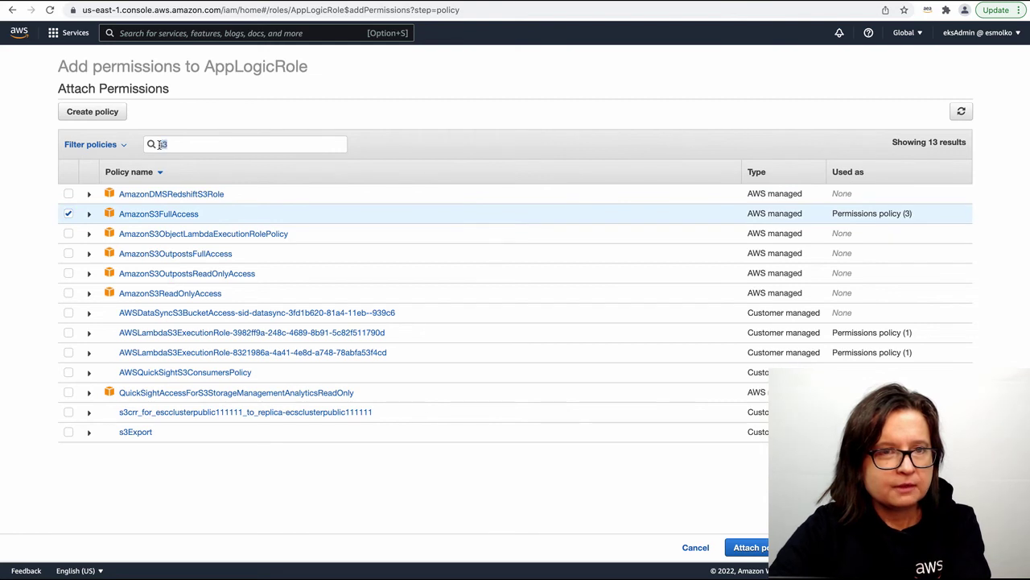
pyautogui.write('dynamo')
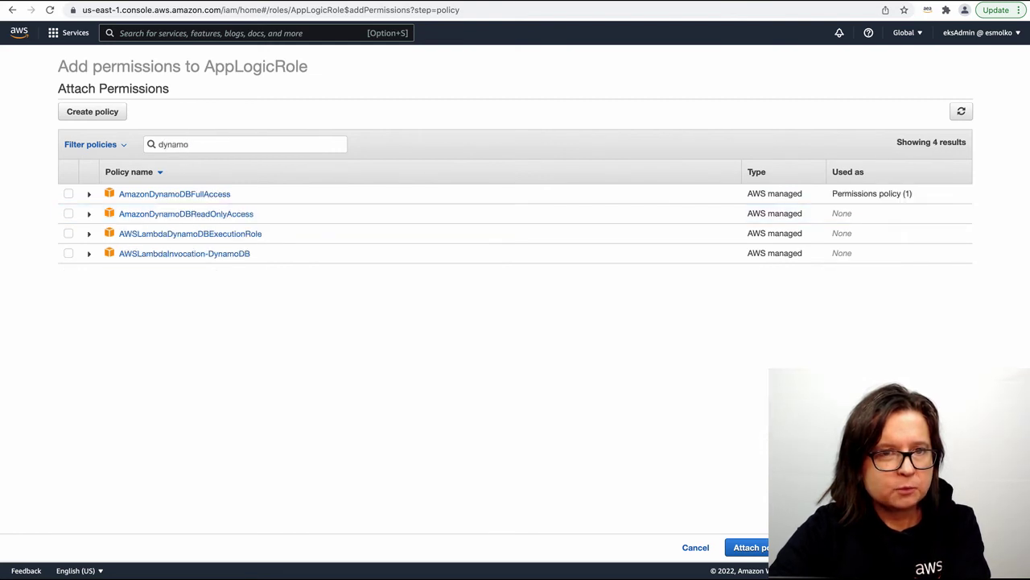
pyautogui.click(69, 195)
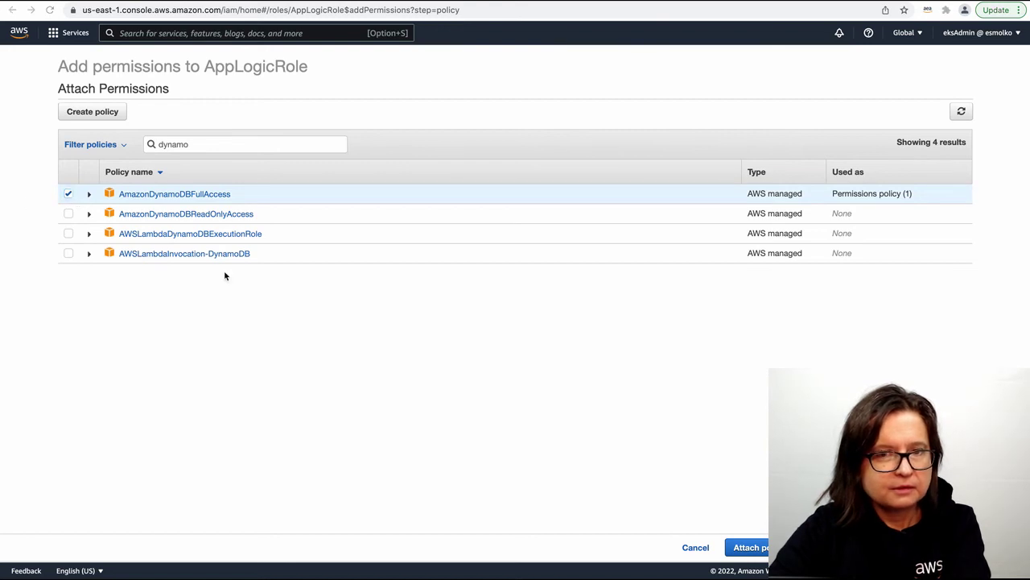
# - Add AmazonConnect_FullAccess and AWSLambda_FullAccess, attach all policies, and close the IAM tab
pyautogui.moveTo(194, 144); pyautogui.dragTo(150, 147)
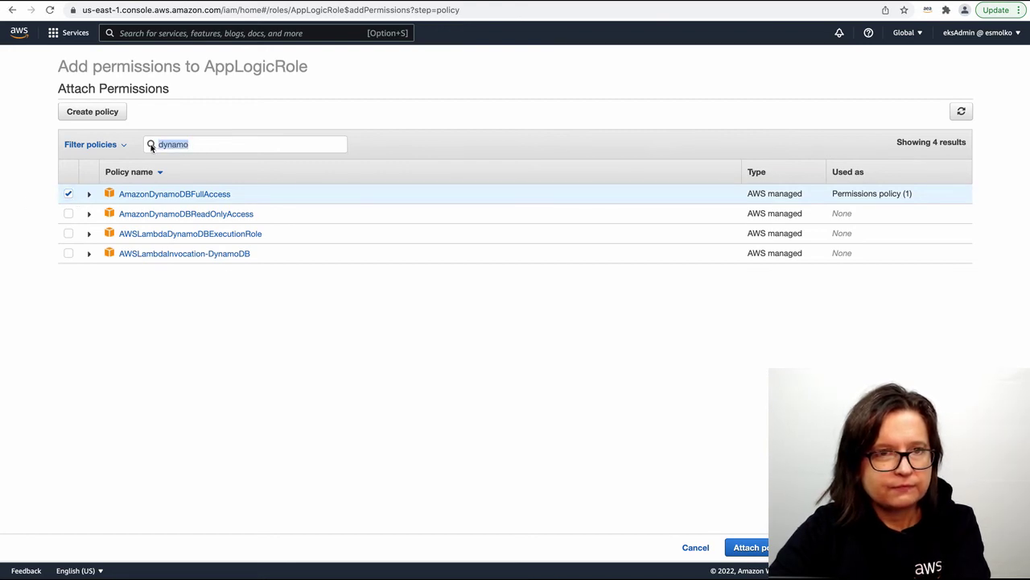
pyautogui.write('connect')
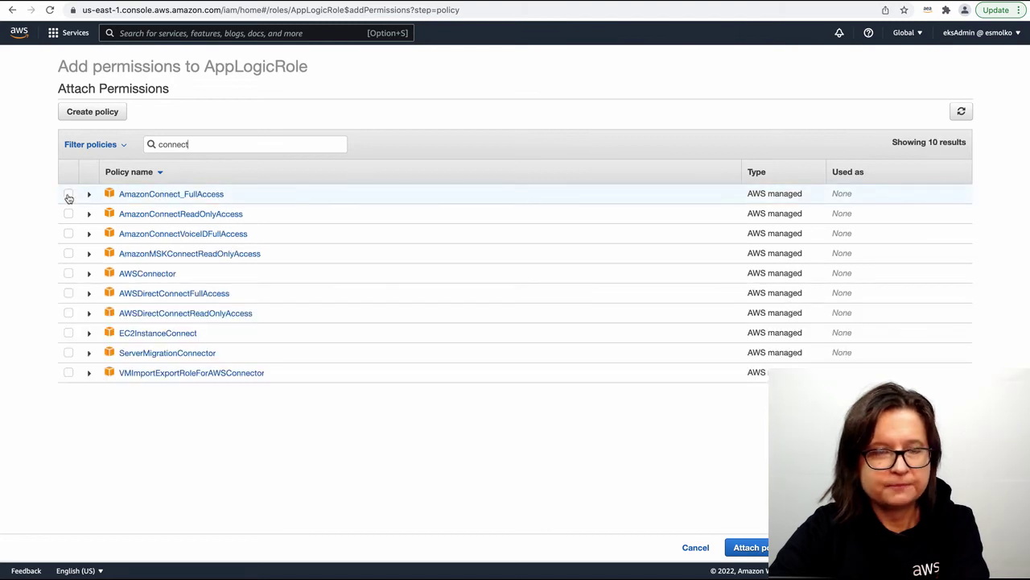
pyautogui.click(68, 198)
pyautogui.moveTo(194, 144); pyautogui.dragTo(151, 144)
pyautogui.write('lambda')
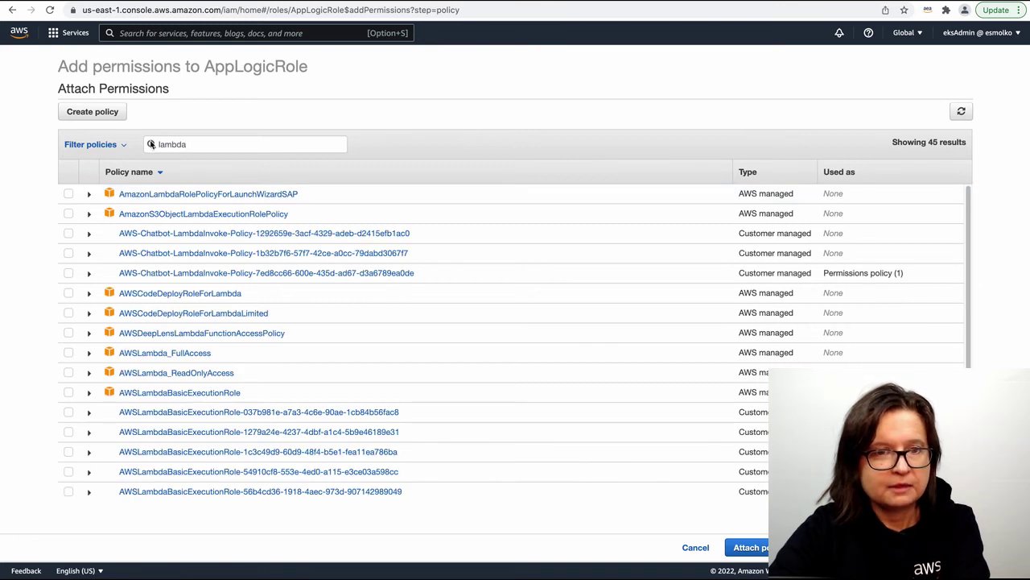
pyautogui.click(68, 353)
pyautogui.click(757, 548)
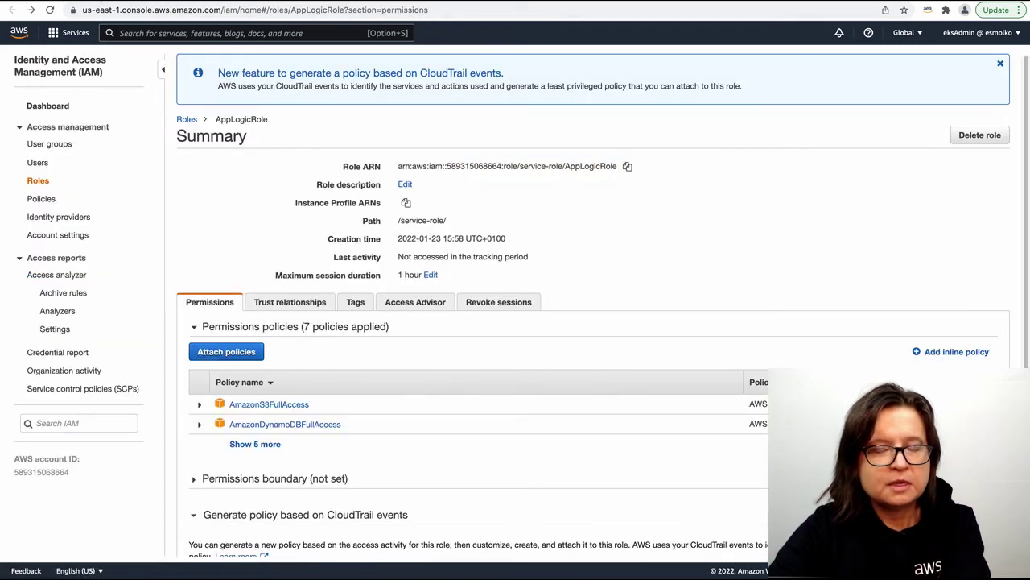
pyautogui.press('super+w')
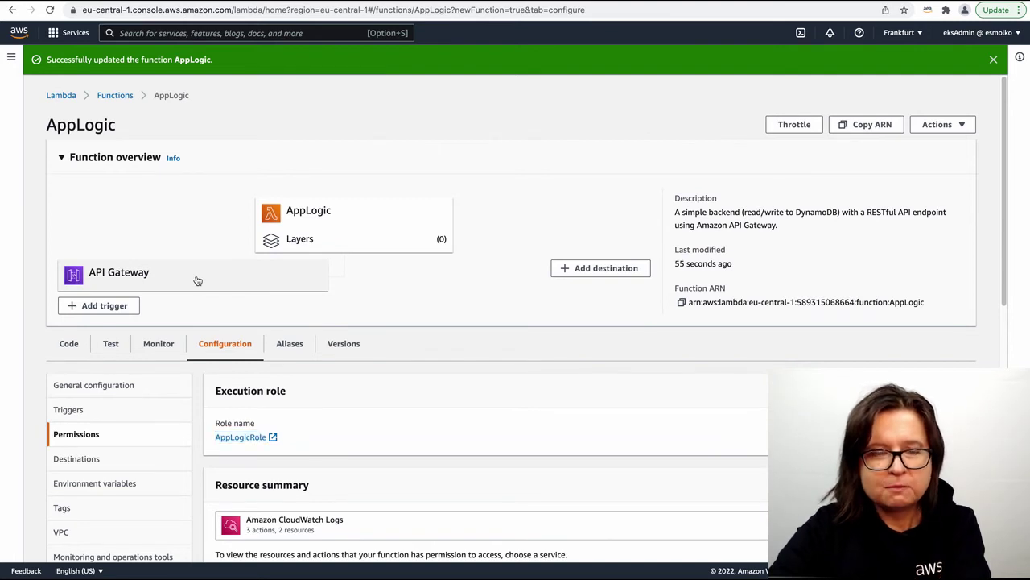
# - Show the AppLogic-API trigger details and select its API endpoint URL
pyautogui.click(197, 280)
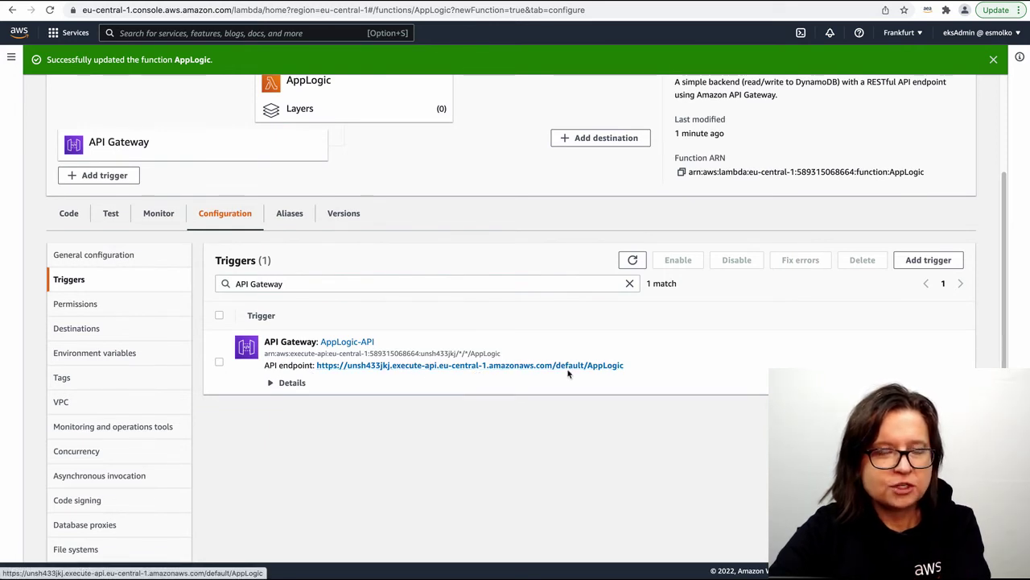
pyautogui.moveTo(395, 374); pyautogui.dragTo(317, 368)
pyautogui.press('super+c')
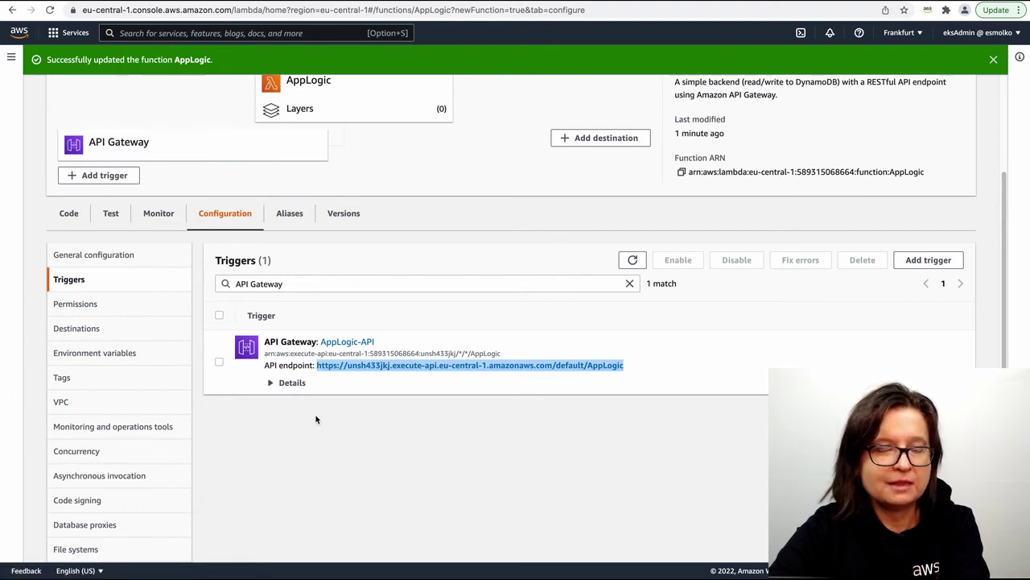
pyautogui.scroll(2, 319, 416)
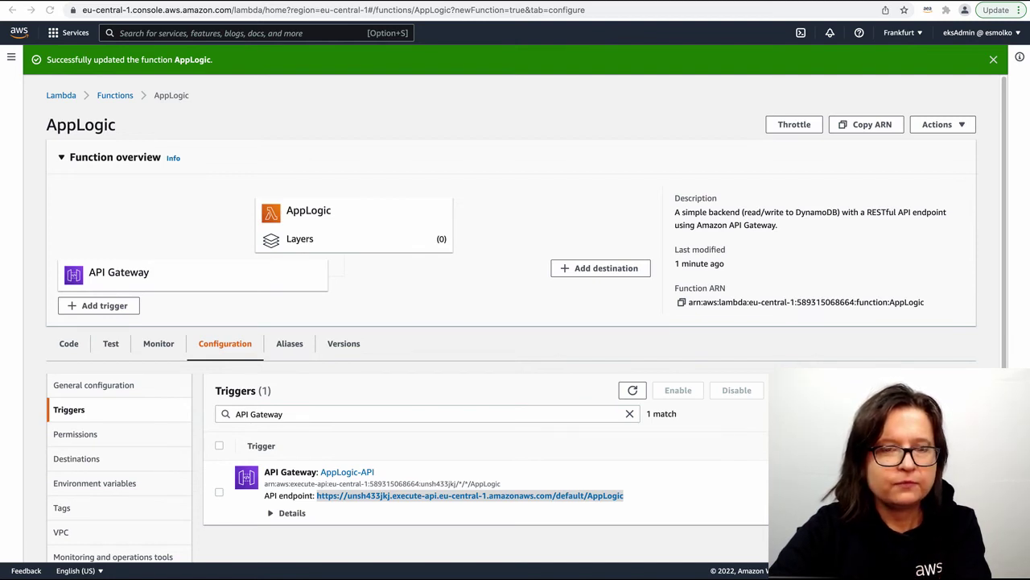
# - Replace the <APIGatewayEndpoint> placeholder on line 63 of index.html with the copied URL and save
pyautogui.press('super+Tab')
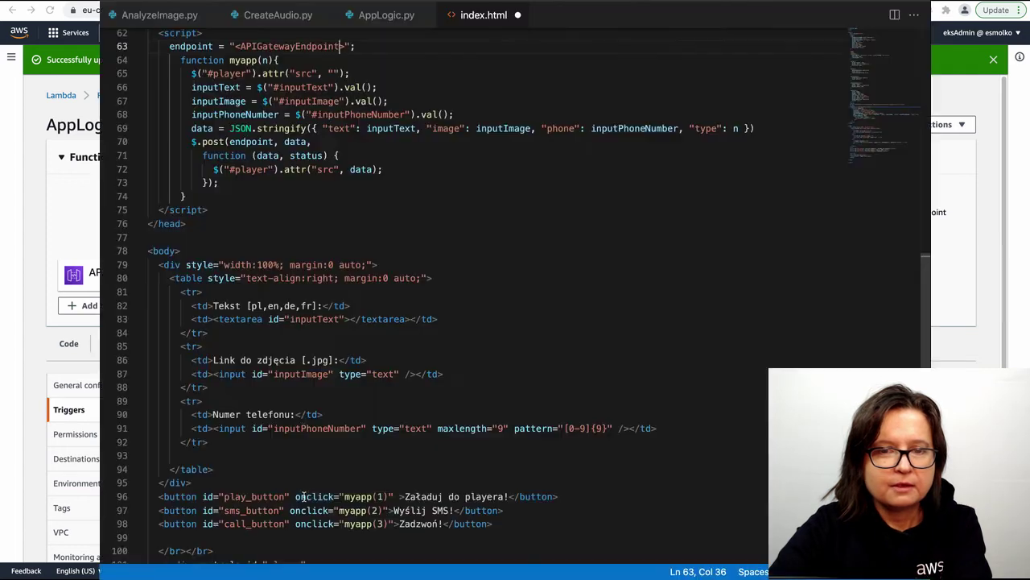
pyautogui.scroll(1, 250, 230)
pyautogui.scroll(-1, 250, 230)
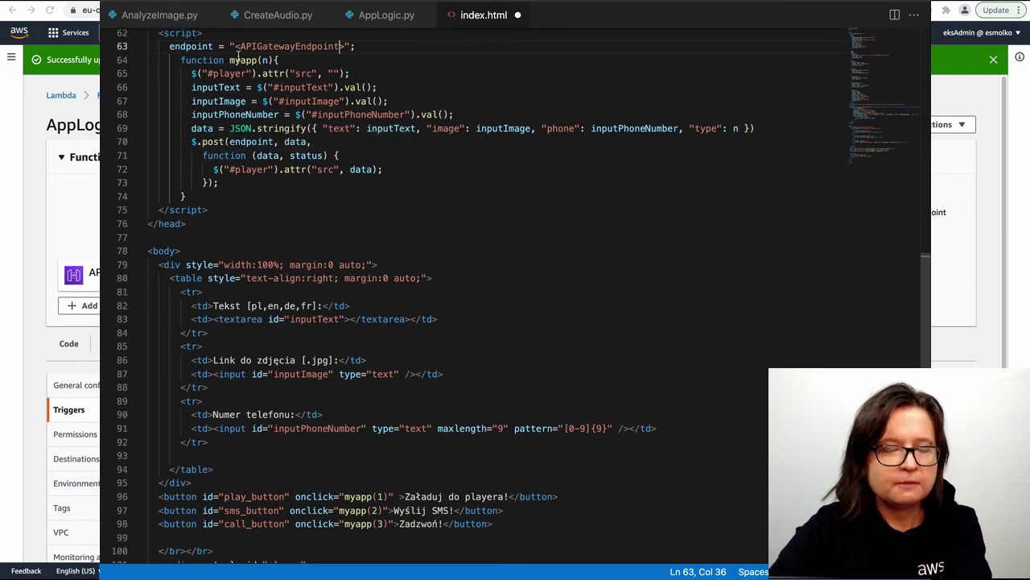
pyautogui.click(262, 86)
pyautogui.click(240, 46)
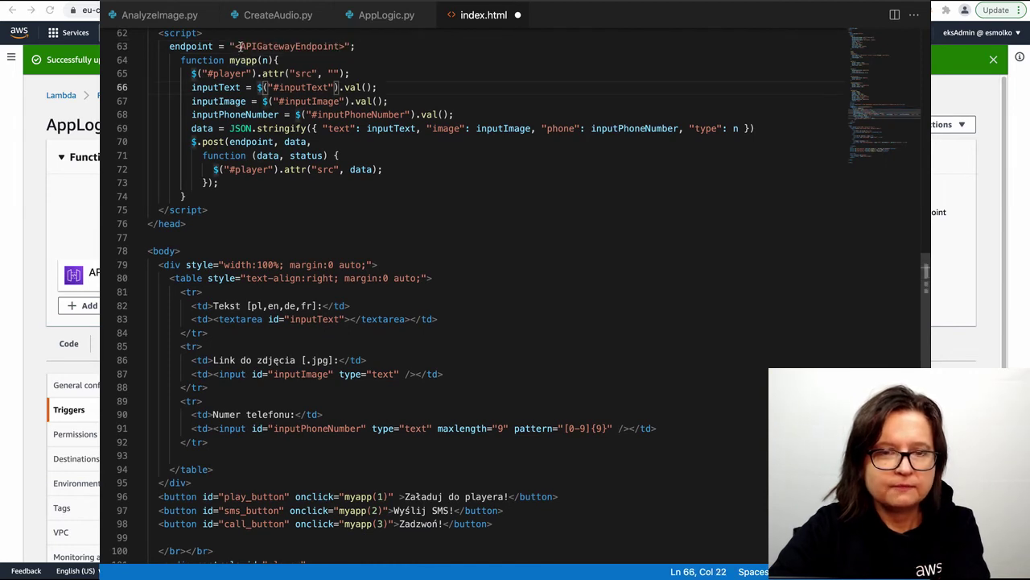
pyautogui.hotkey('shift', 'Right')
pyautogui.hotkey('shift', 'Right')
pyautogui.hotkey('shift', 'Right')
pyautogui.hotkey('shift', 'Right')
pyautogui.hotkey('shift', 'Right')
pyautogui.hotkey('shift', 'Right')
pyautogui.hotkey('shift', 'Right')
pyautogui.hotkey('shift', 'Right')
pyautogui.hotkey('shift', 'Right')
pyautogui.hotkey('shift', 'Right')
pyautogui.hotkey('shift', 'Right')
pyautogui.hotkey('shift', 'Right')
pyautogui.hotkey('shift', 'Right')
pyautogui.moveTo(235, 46); pyautogui.dragTo(344, 45)
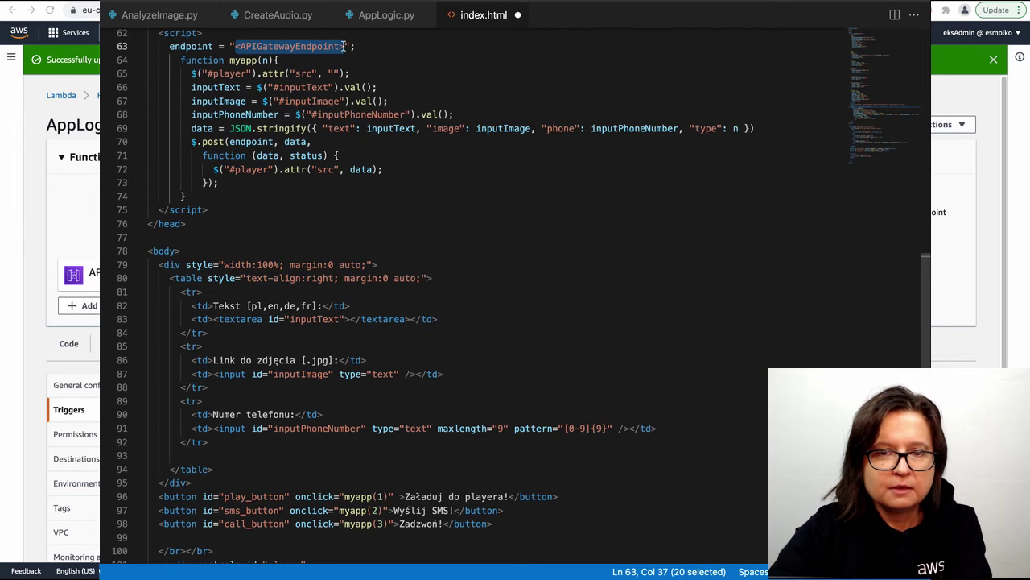
pyautogui.press('super+v')
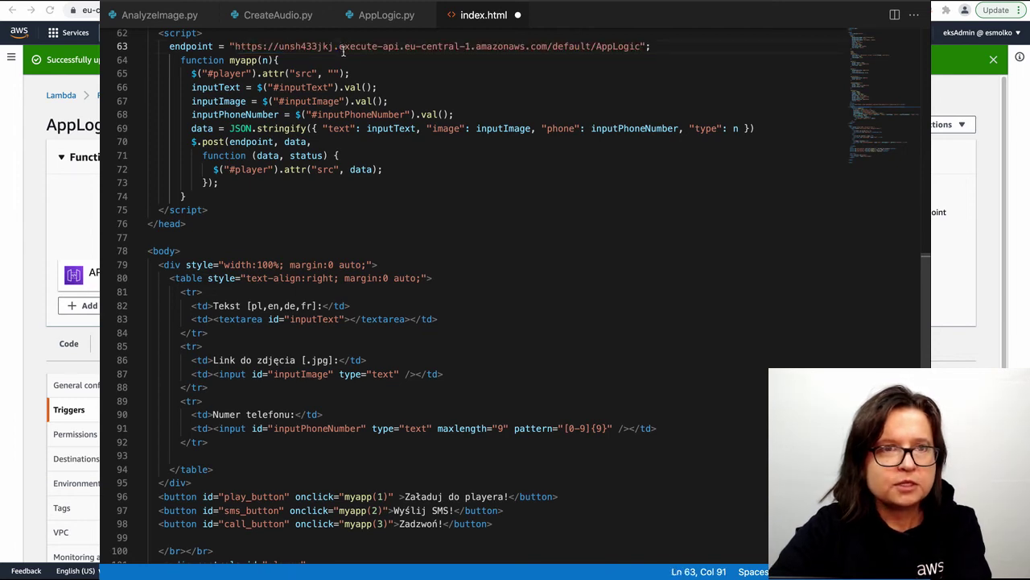
pyautogui.press('super+s')
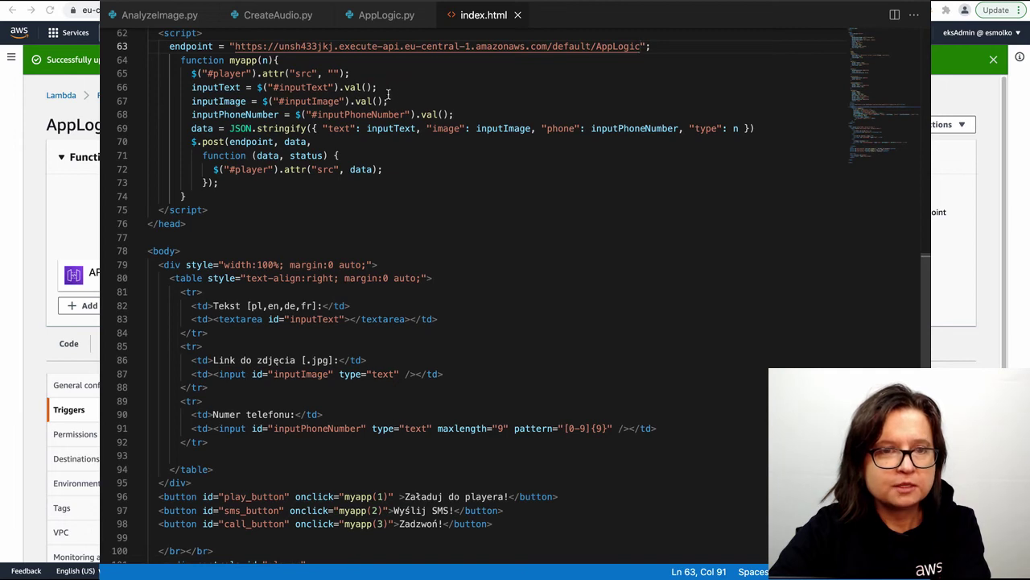
# - Back in the AWS console, search for the S3 service
pyautogui.press('super+Tab')
pyautogui.hotkey('alt', 's')
pyautogui.write('s3')
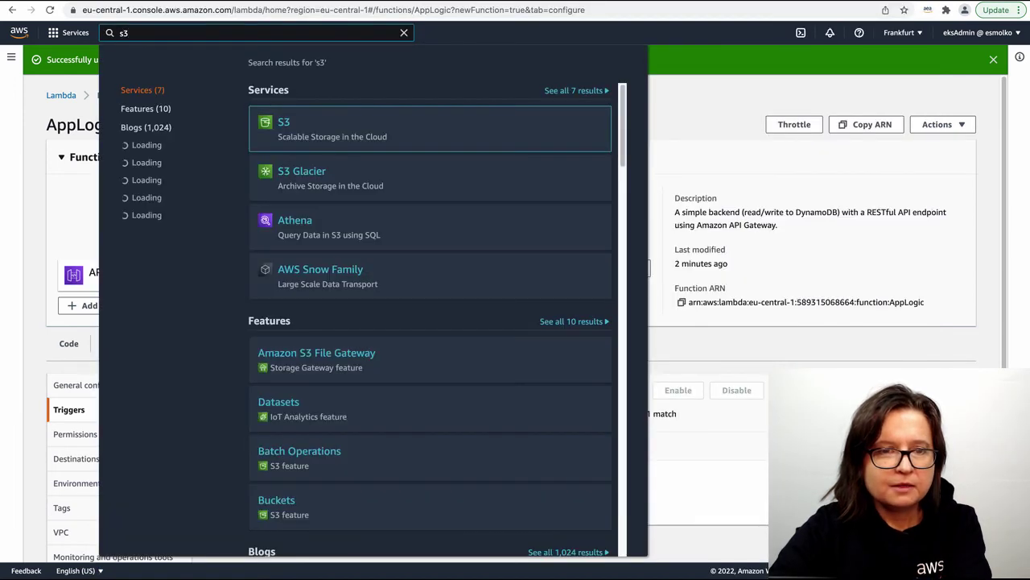
# - Upload index.html into the page/ folder of the data-for-my-app bucket
pyautogui.click(288, 127)
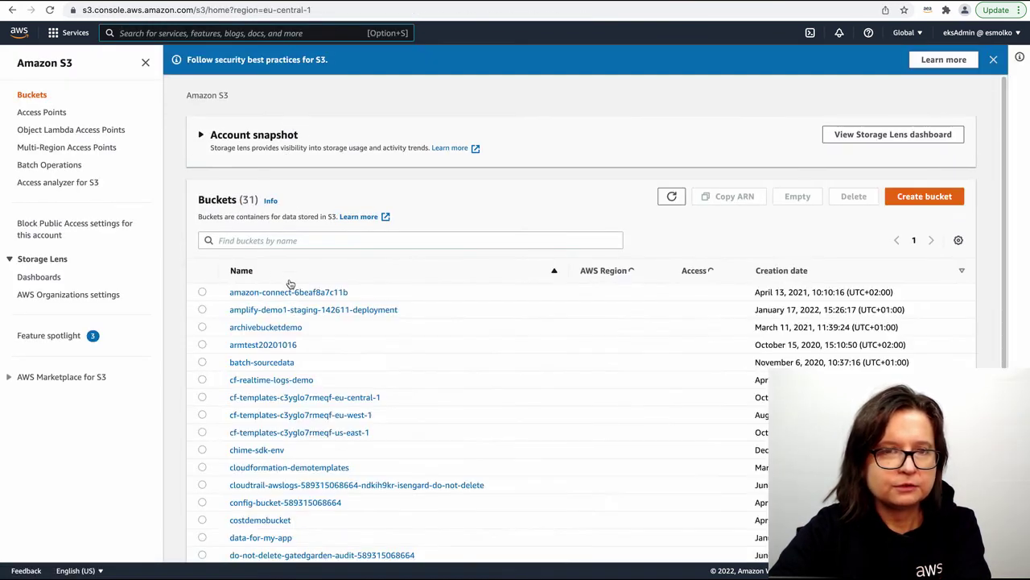
pyautogui.click(290, 290)
pyautogui.write('data-for')
pyautogui.click(249, 344)
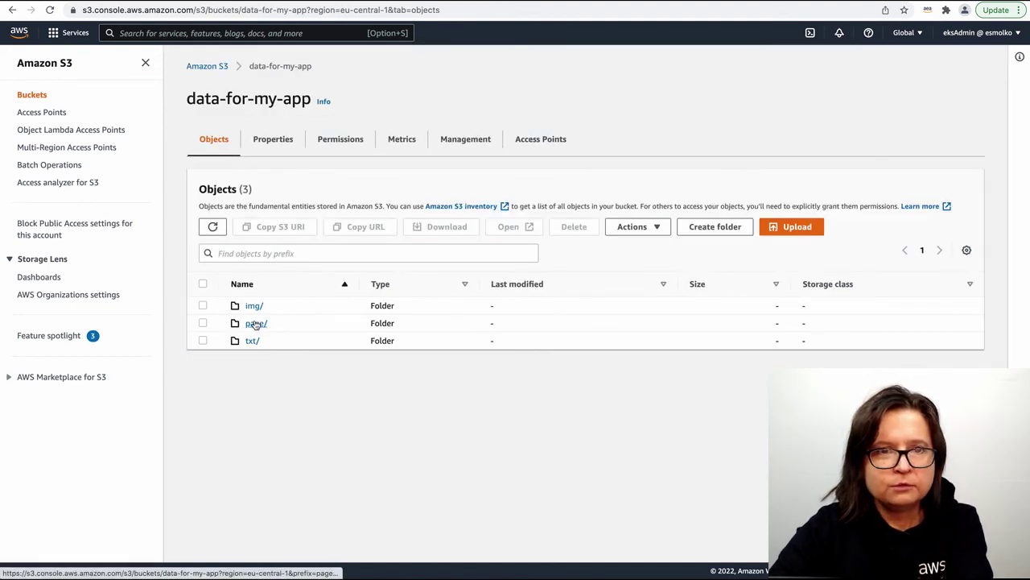
pyautogui.click(255, 324)
pyautogui.click(790, 229)
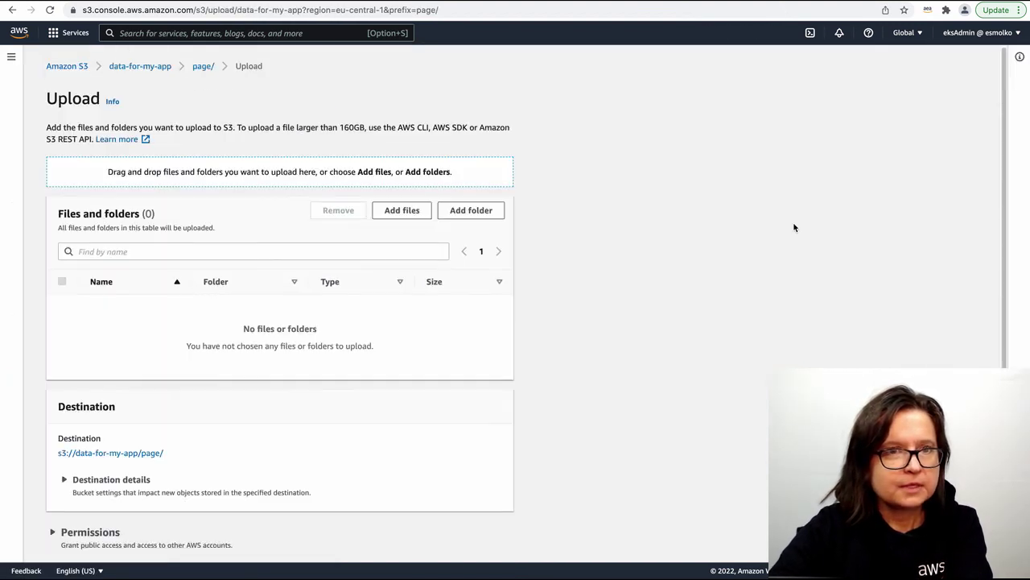
pyautogui.moveTo(4, 338); pyautogui.dragTo(207, 317)
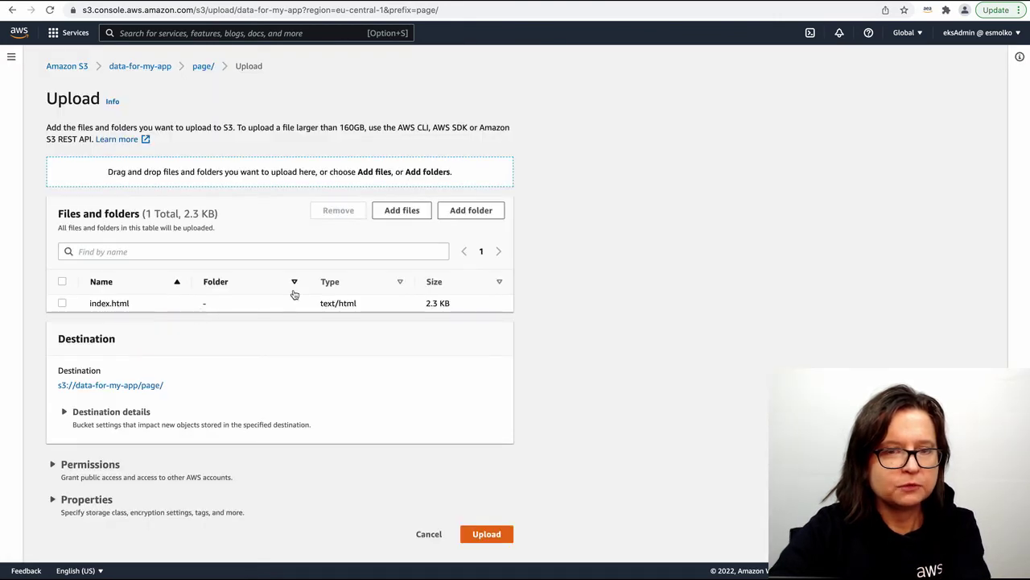
pyautogui.click(494, 535)
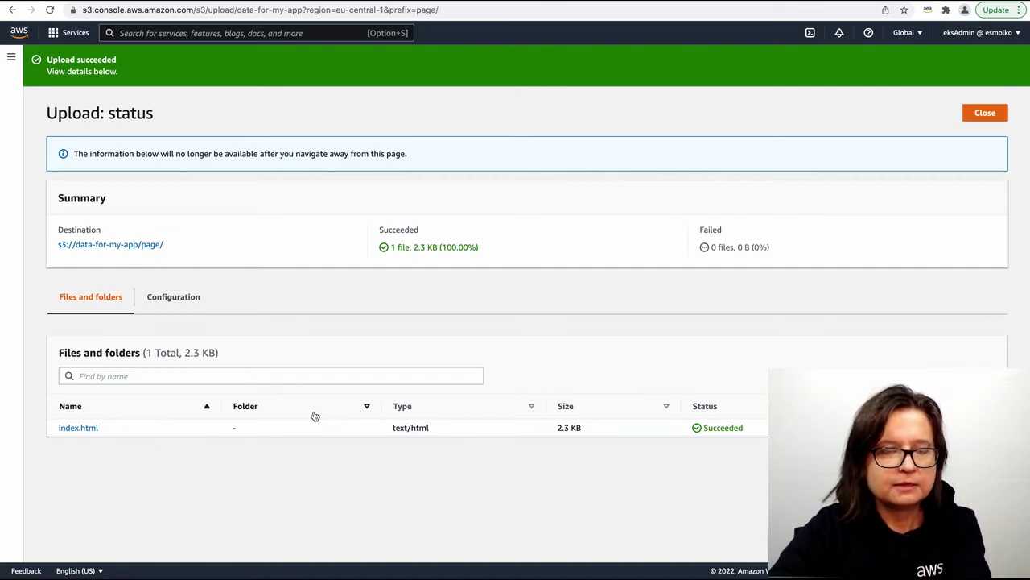
pyautogui.click(965, 115)
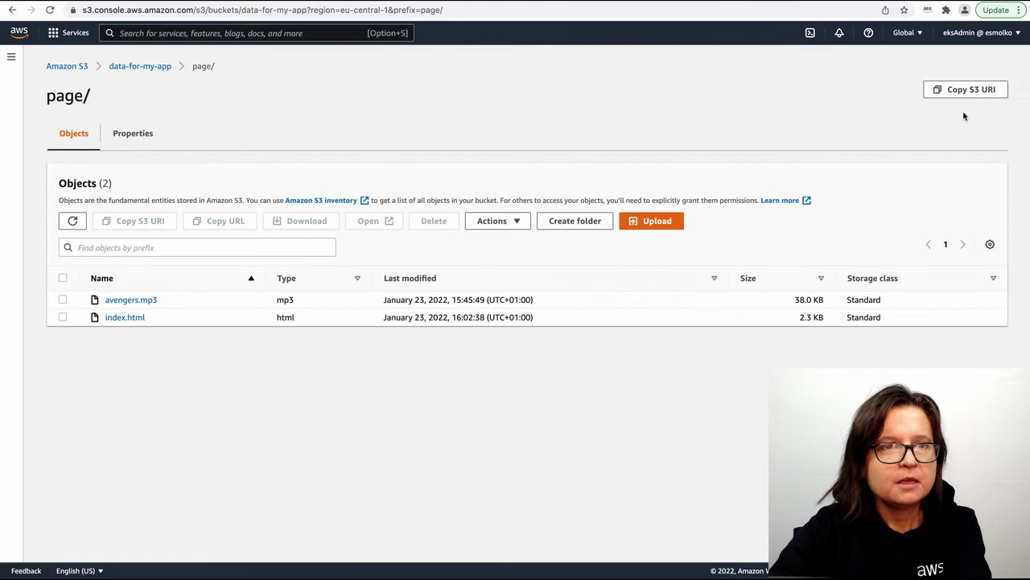
pyautogui.click(218, 32)
pyautogui.write('c')
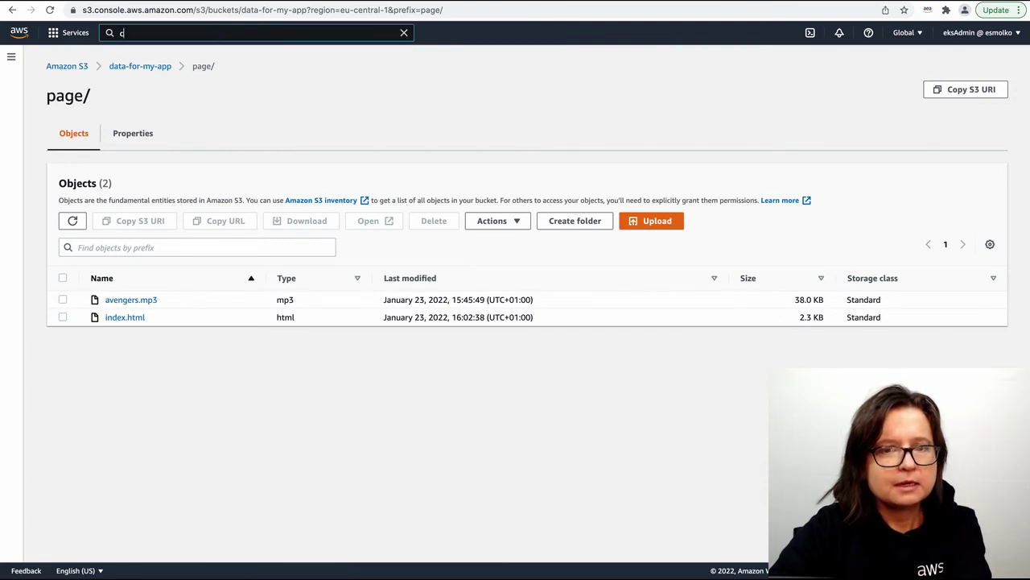
pyautogui.write('loudfront')
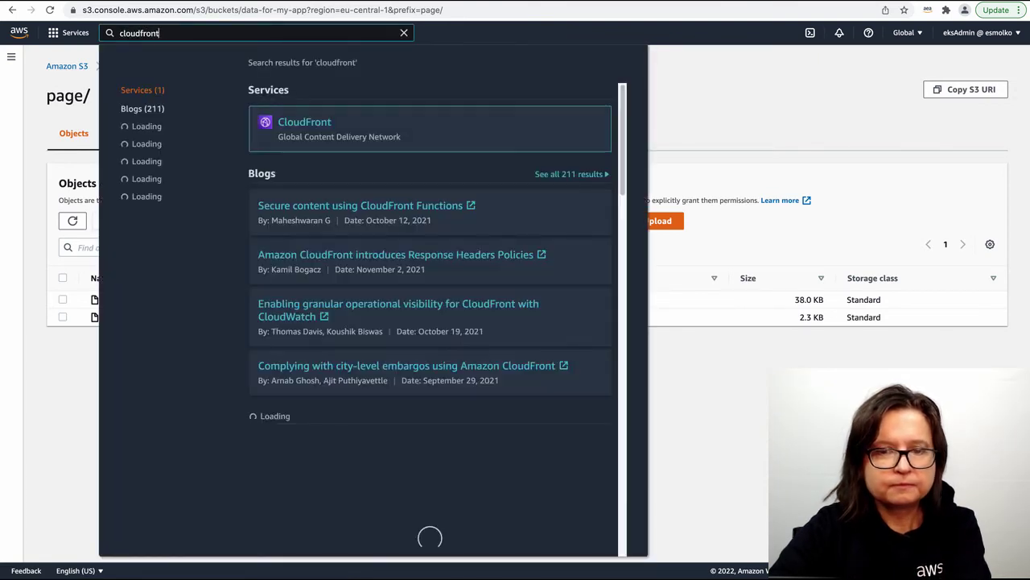
# - Start a CloudFront distribution with origin data-for-my-app, origin path /page, and OAI access
pyautogui.click(289, 123)
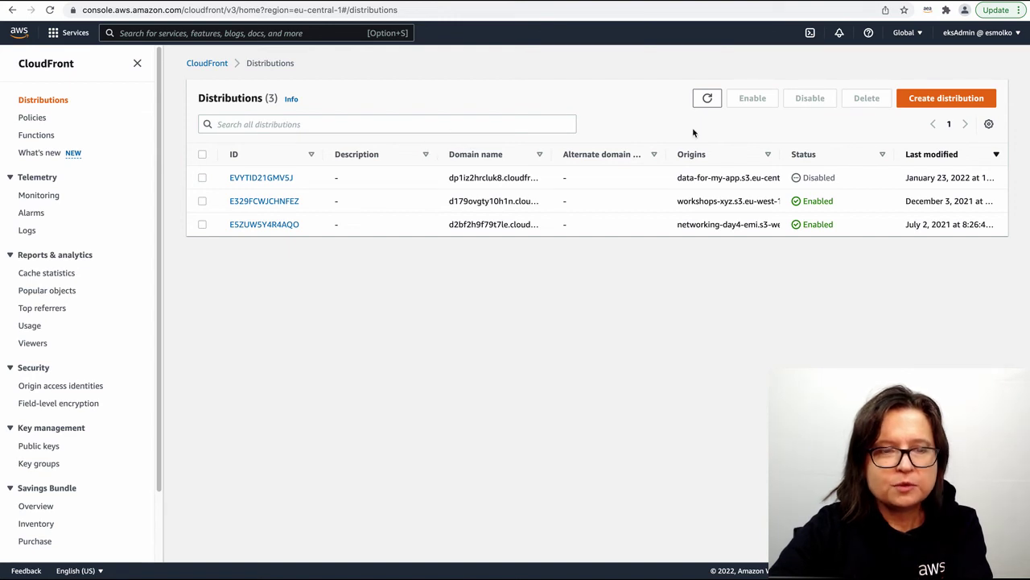
pyautogui.click(948, 100)
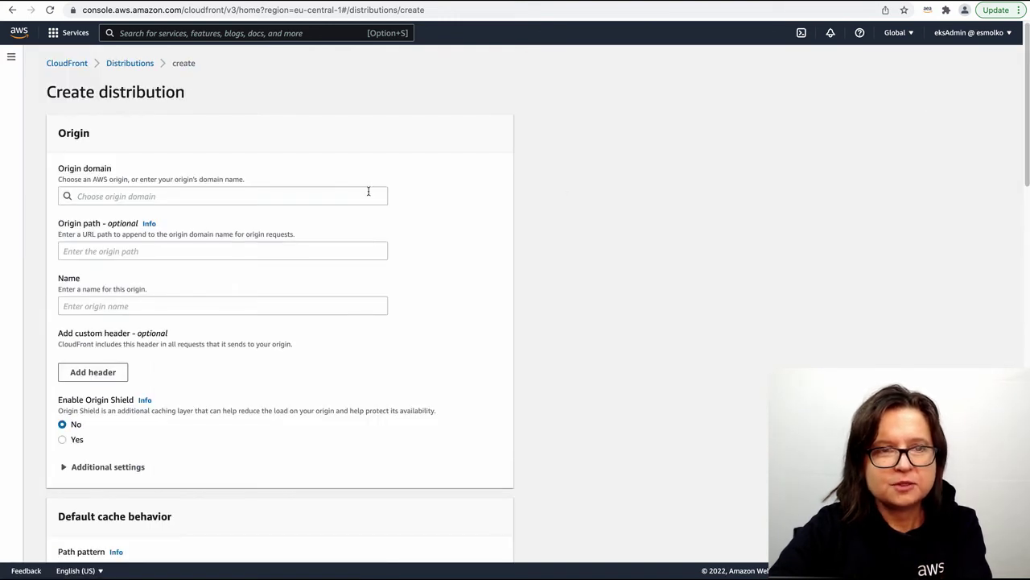
pyautogui.click(330, 193)
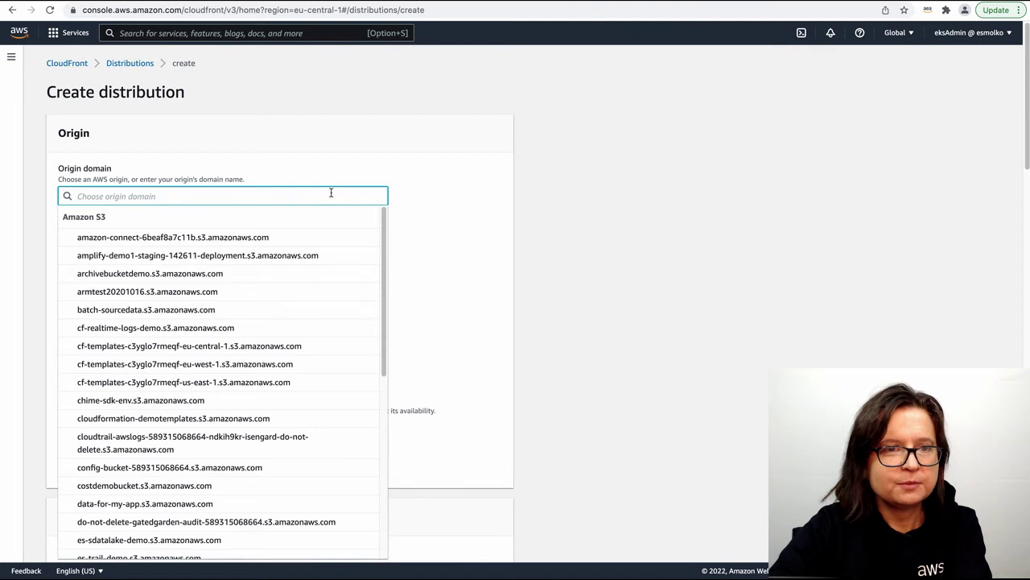
pyautogui.write('data')
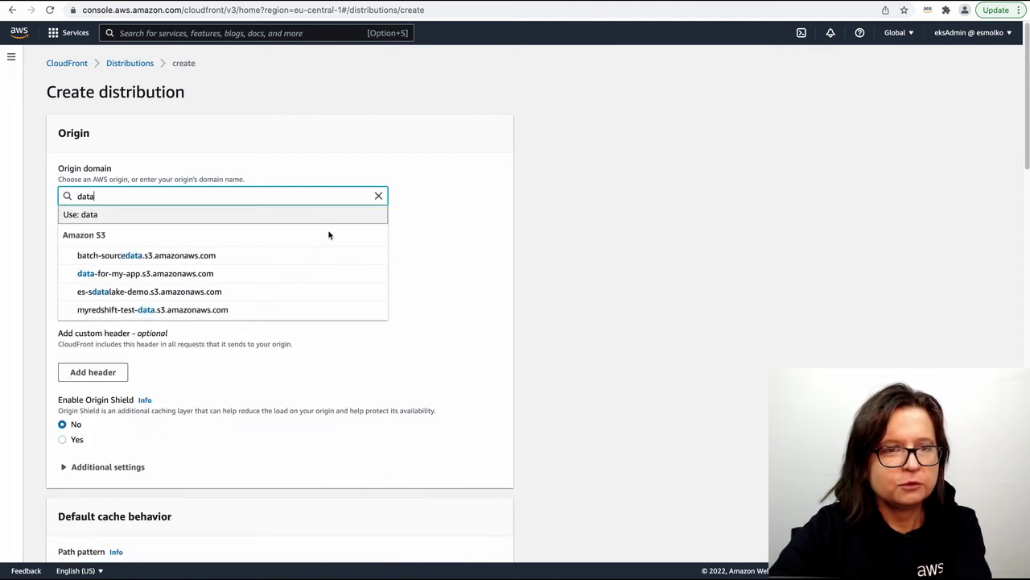
pyautogui.click(223, 276)
pyautogui.click(219, 251)
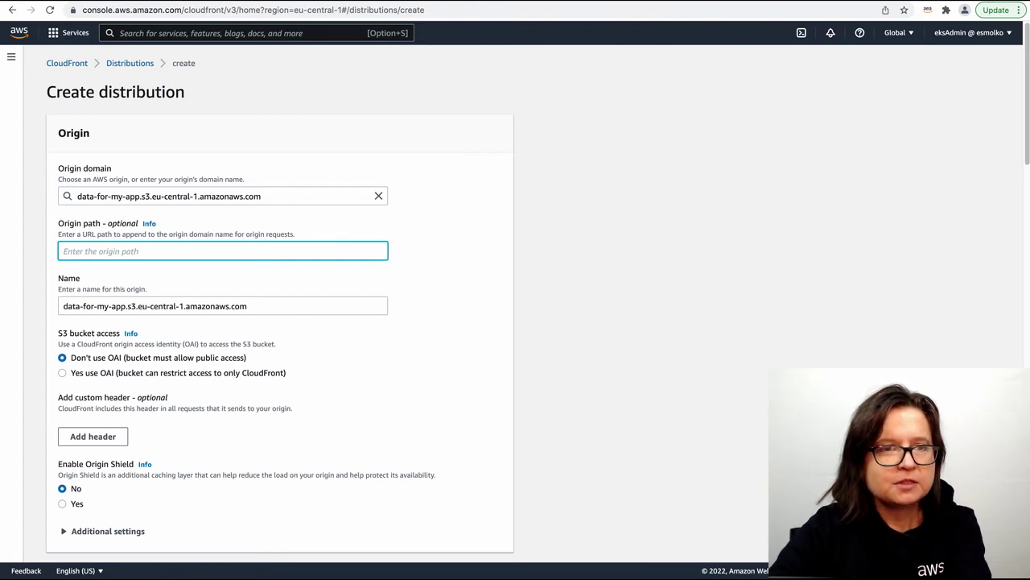
pyautogui.write('/page')
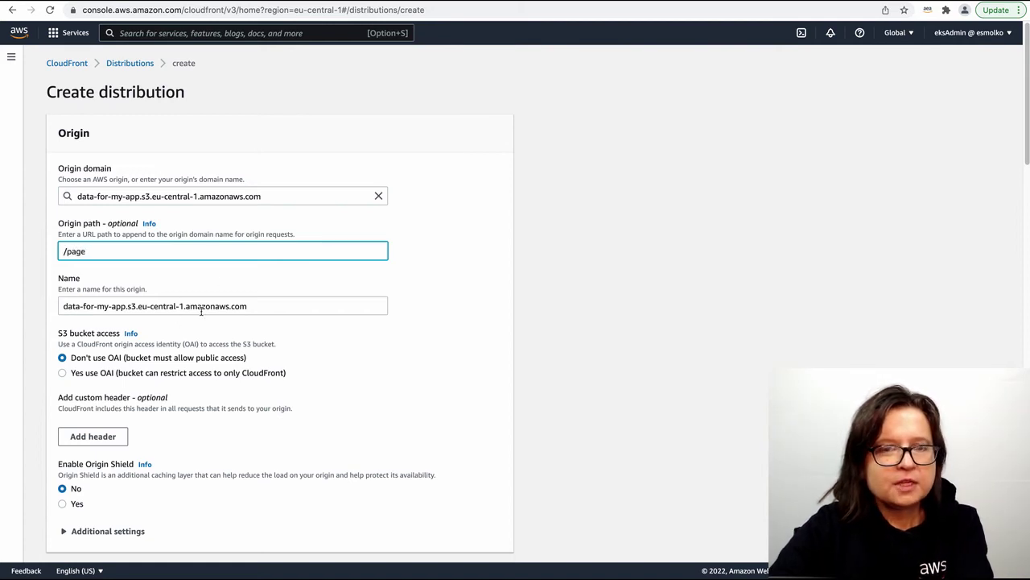
pyautogui.click(153, 375)
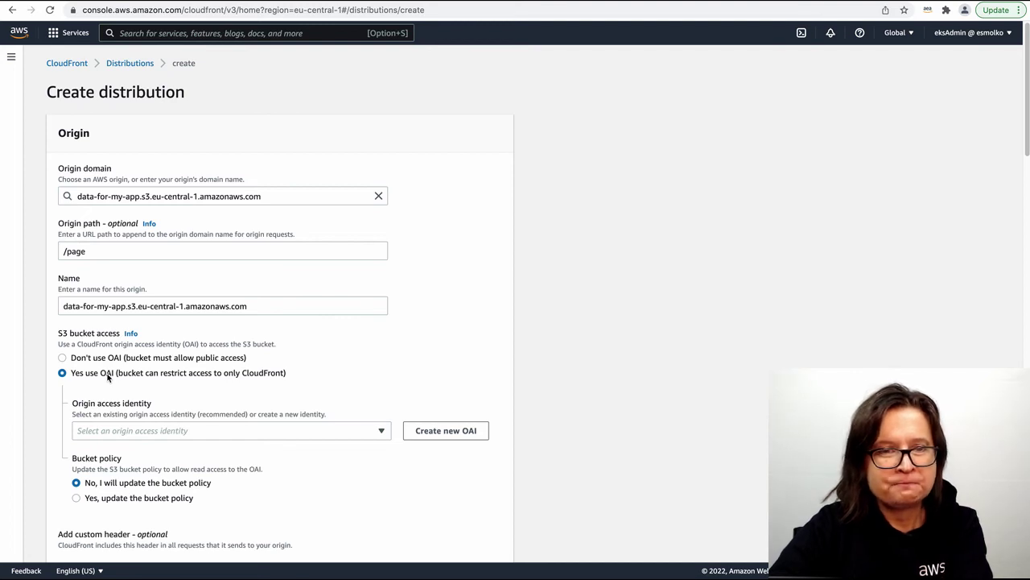
# - Use the data-for-my-app origin access identity and let CloudFront update the bucket policy
pyautogui.click(162, 431)
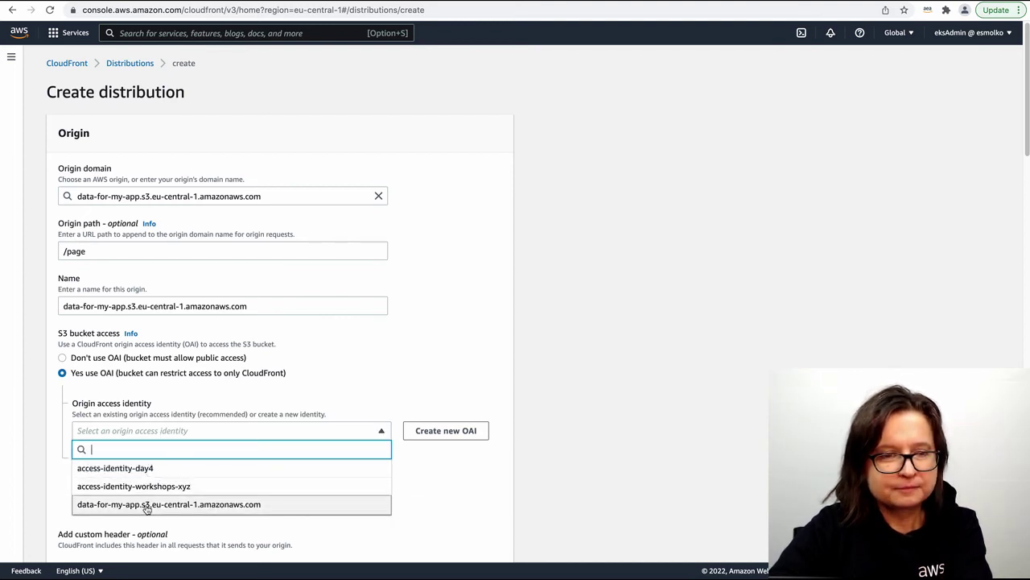
pyautogui.click(146, 505)
pyautogui.click(139, 499)
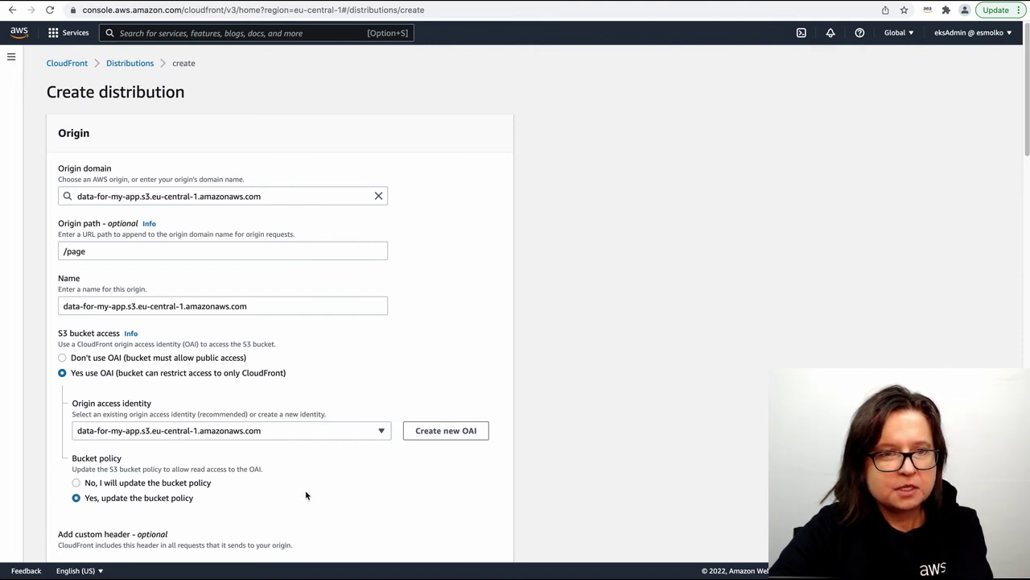
pyautogui.scroll(-10, 306, 495)
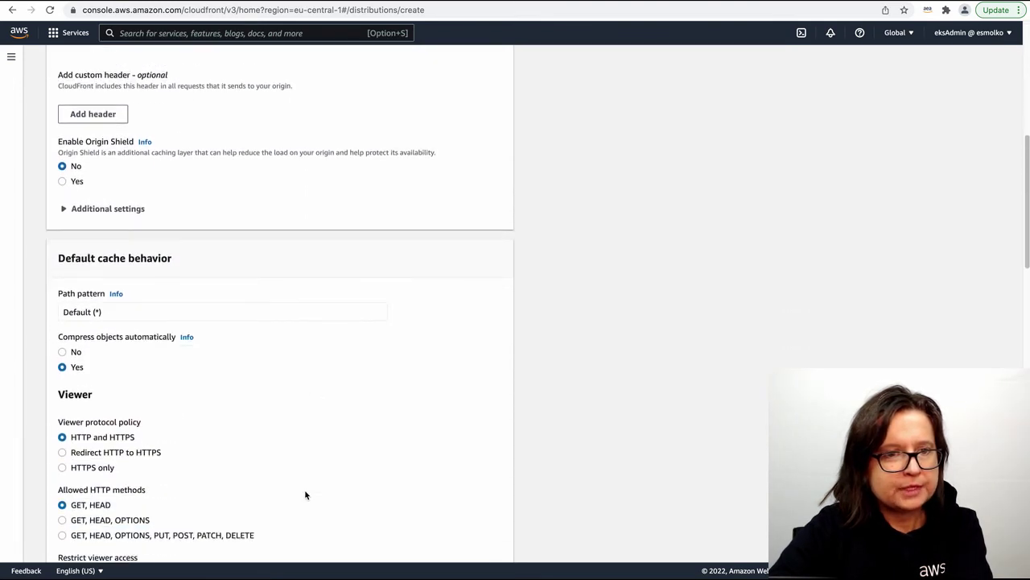
pyautogui.scroll(-4, 306, 495)
pyautogui.scroll(-11, 306, 495)
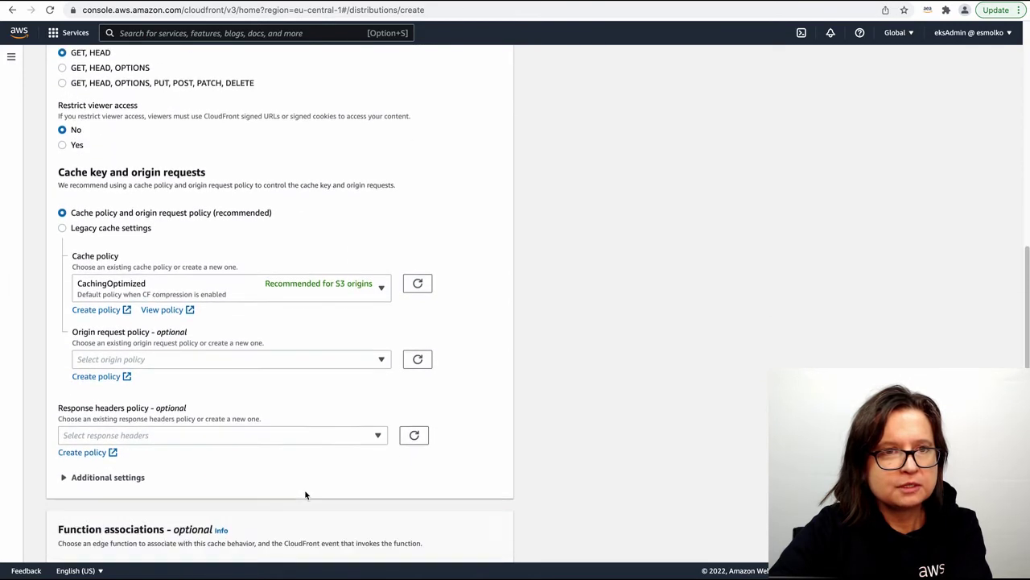
pyautogui.scroll(-9, 264, 437)
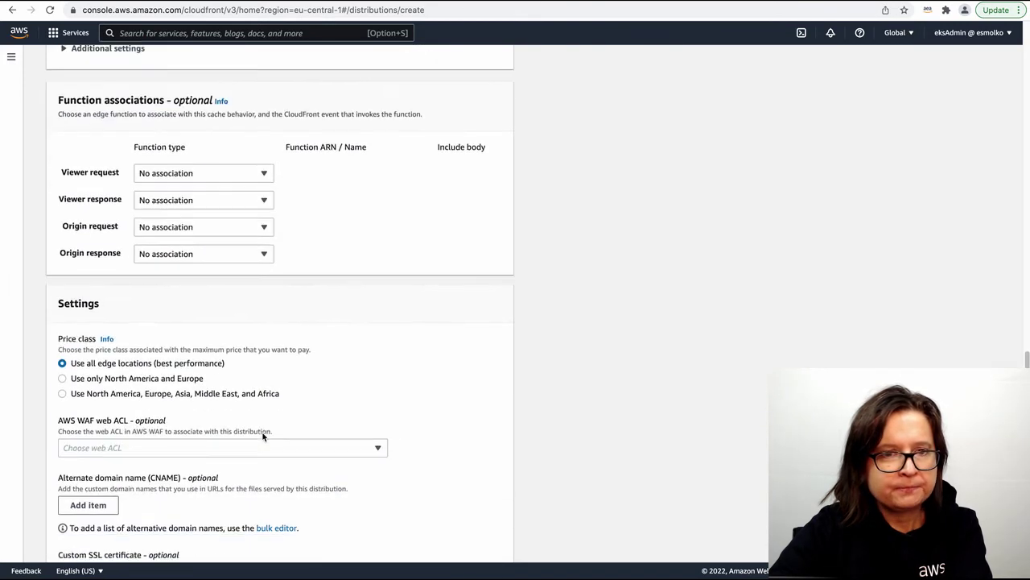
pyautogui.scroll(-5, 263, 437)
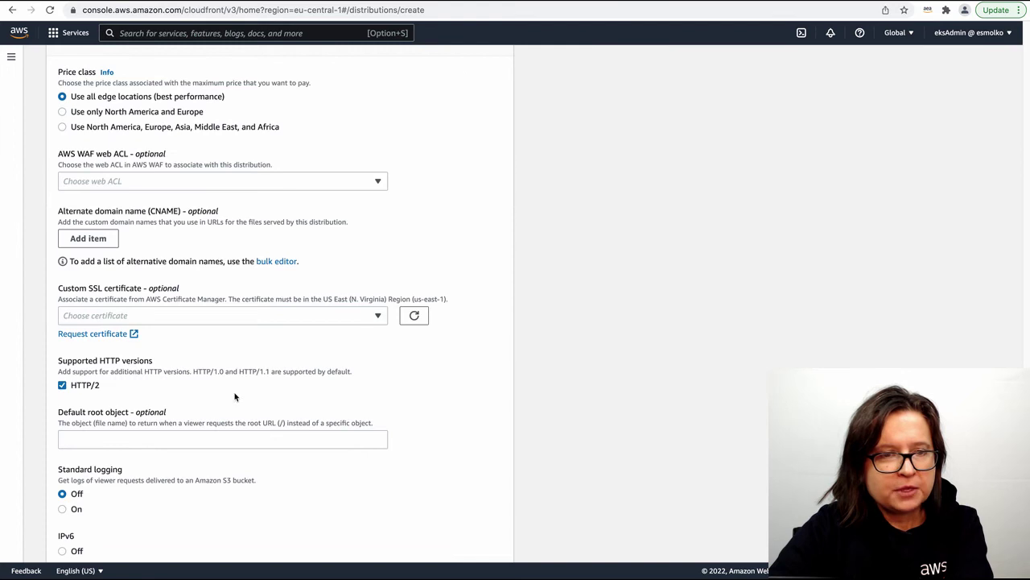
# - Set index.html as the default root object and create the distribution
pyautogui.click(178, 440)
pyautogui.write('index.html')
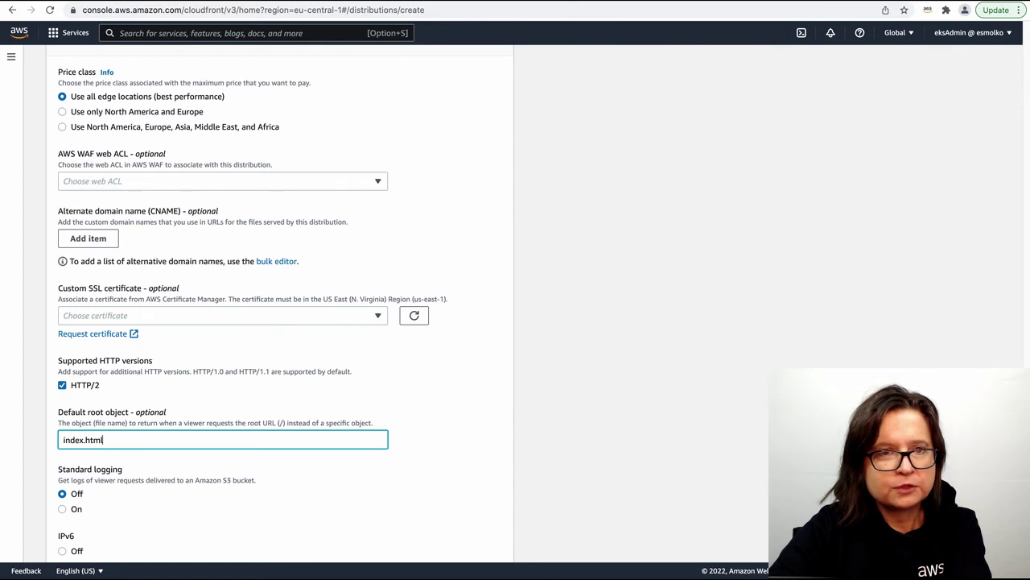
pyautogui.scroll(-3, 278, 322)
pyautogui.click(453, 543)
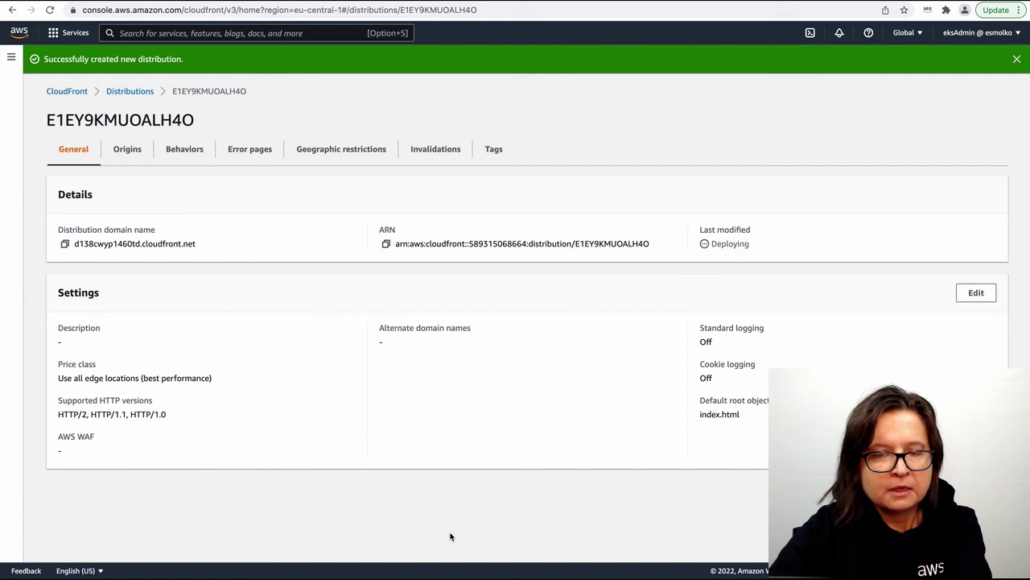
# - Copy the deployed CloudFront distribution's domain name for use in a new tab
pyautogui.click(65, 245)
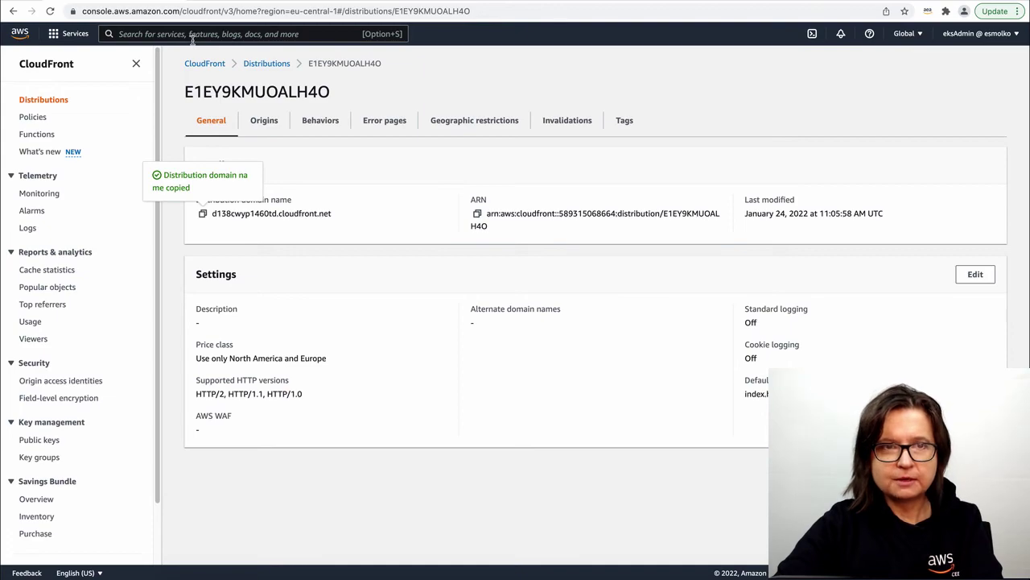
pyautogui.press('super+t')
# - Load the CloudFront web app and play speech for 'Pan Brzęczyszczykiewicz wyjechał nad morze.'
pyautogui.press('super+v')
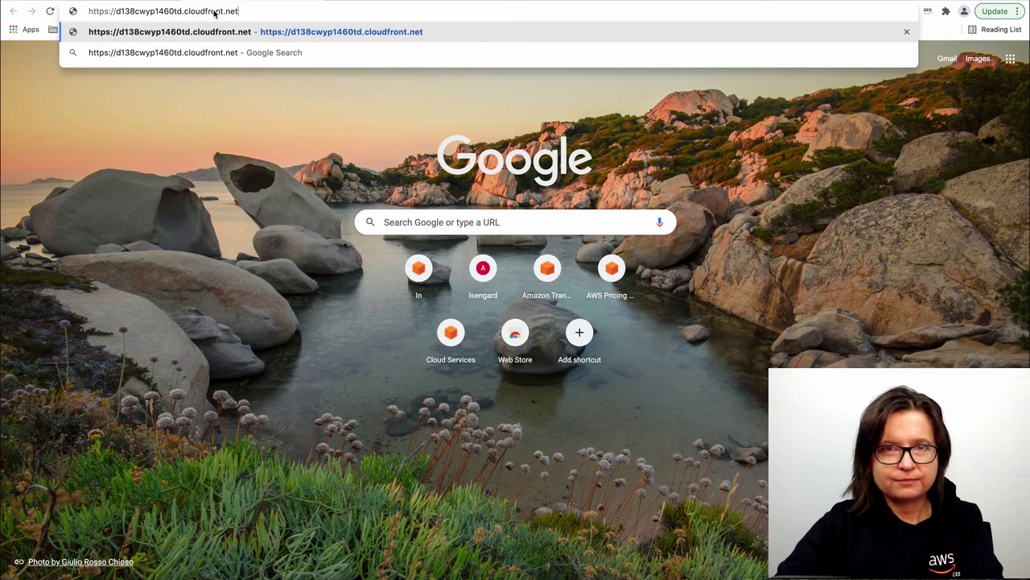
pyautogui.press('Return')
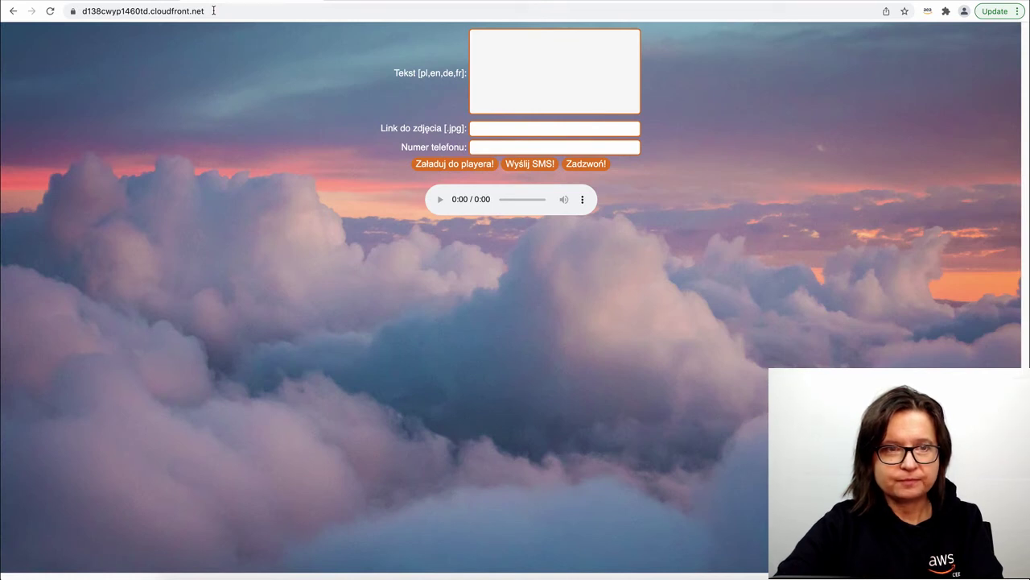
pyautogui.click(546, 52)
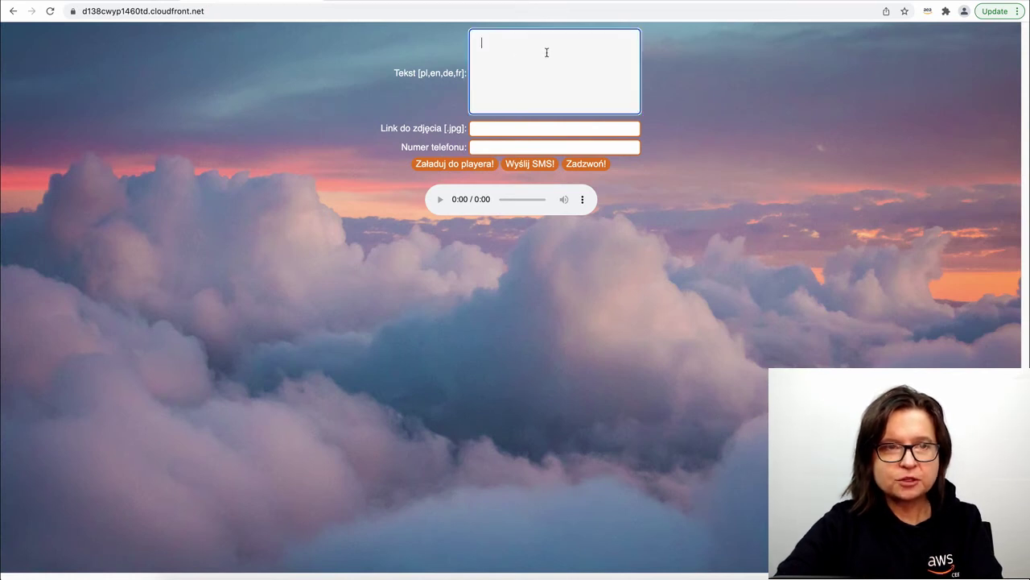
pyautogui.write('Pan Br')
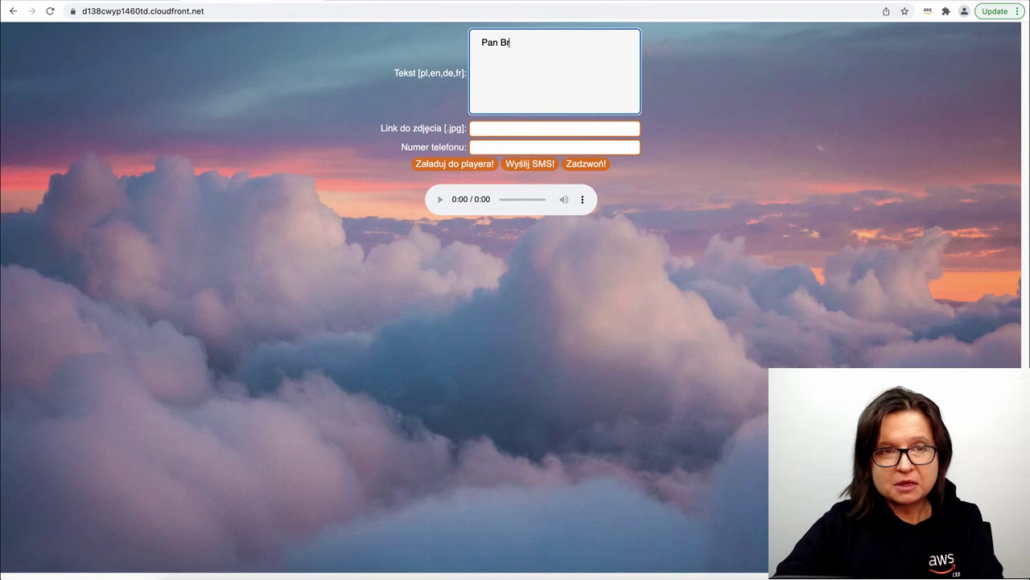
pyautogui.write('zęczys')
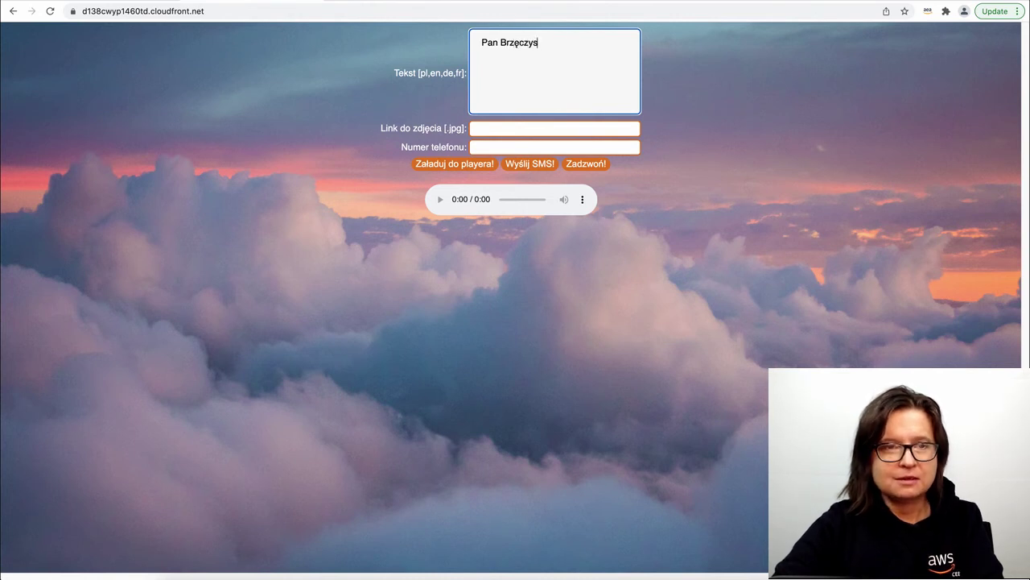
pyautogui.write('zczykiew')
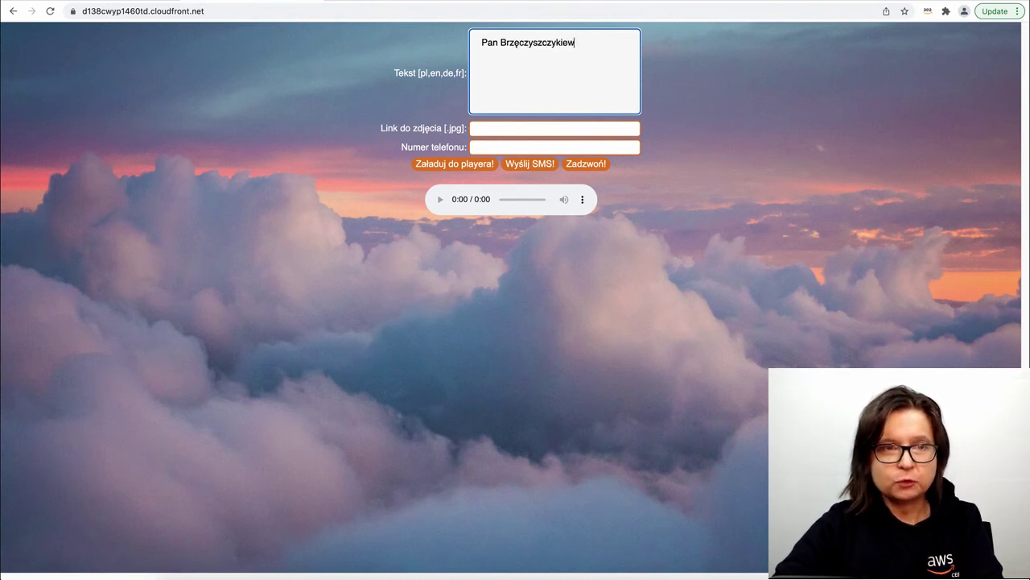
pyautogui.write('icz')
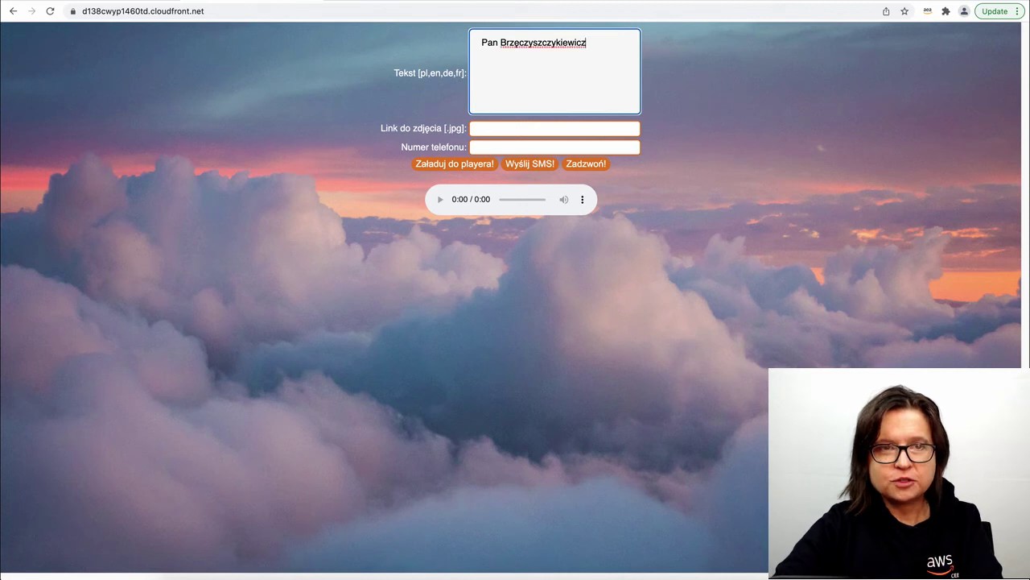
pyautogui.write(' wyjecha')
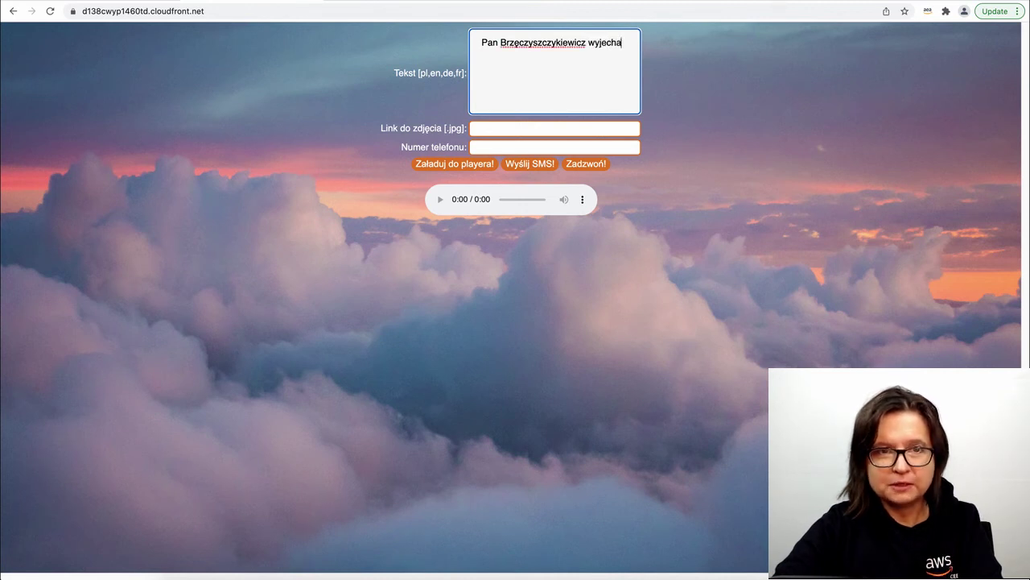
pyautogui.write('ł nad morze')
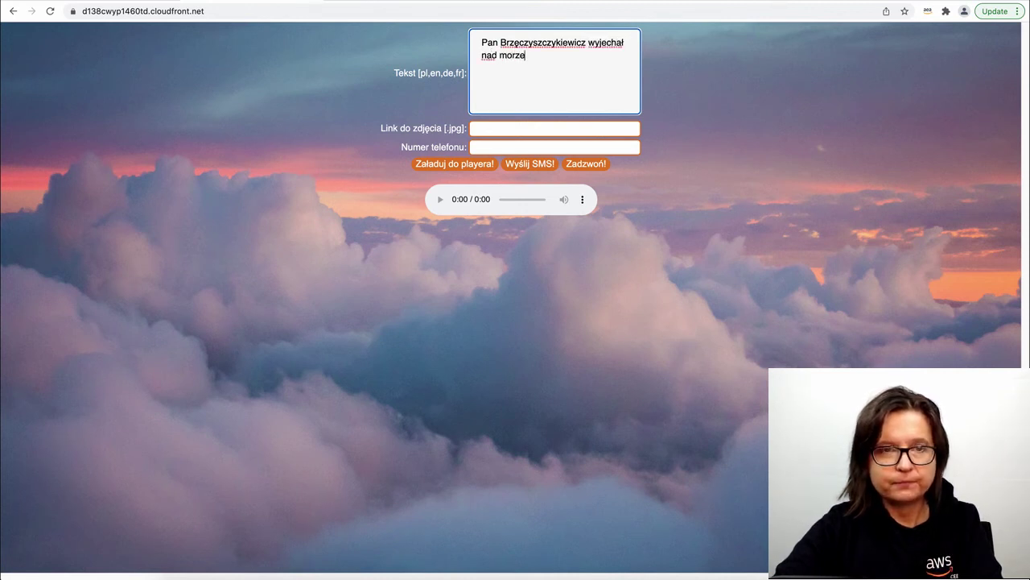
pyautogui.write('.')
pyautogui.click(455, 165)
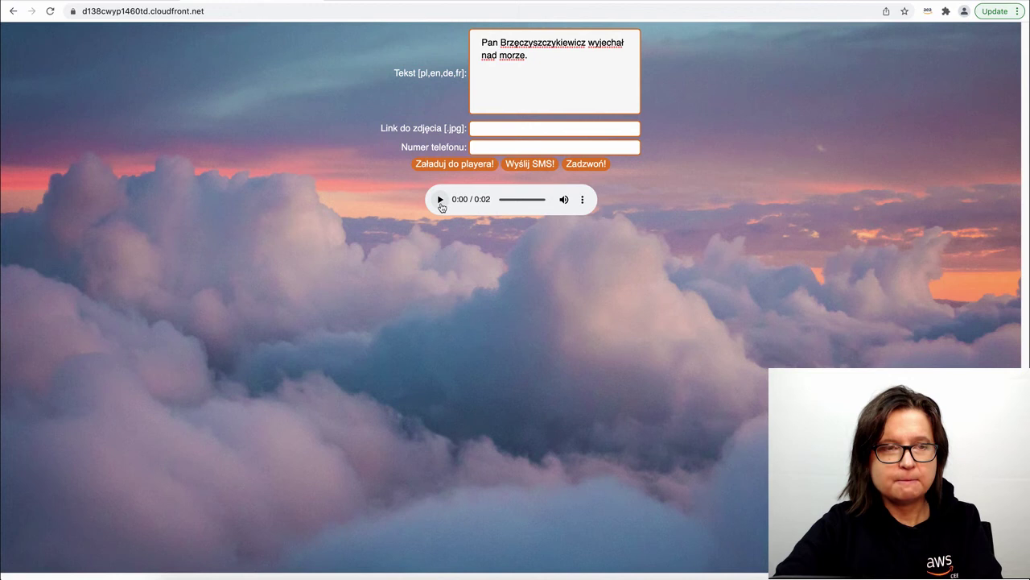
pyautogui.click(440, 202)
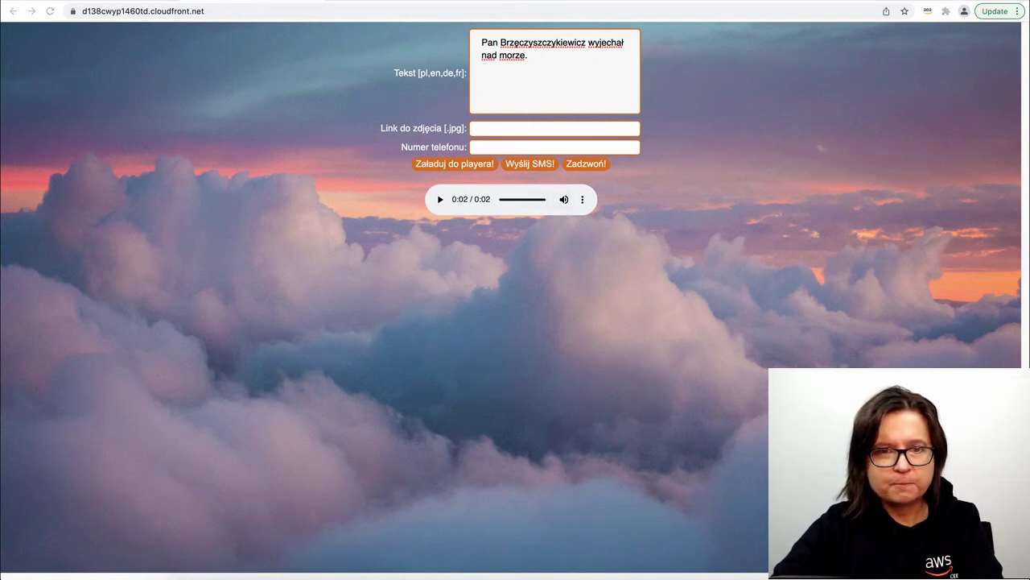
# - Copy the photo's .jpg address from the other tab into 'Link do zdjęcia'
pyautogui.hotkey('ctrl', 'Tab')
pyautogui.click(398, 11)
pyautogui.moveTo(411, 12); pyautogui.dragTo(84, 12)
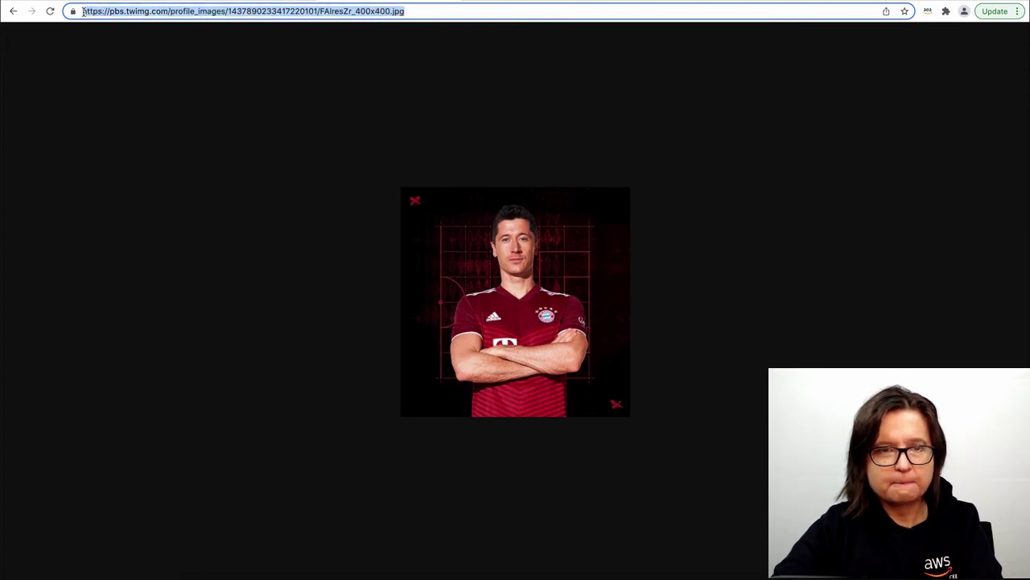
pyautogui.hotkey('ctrl', 'shift', 'Tab')
pyautogui.click(515, 131)
pyautogui.hotkey('ctrl', 'v')
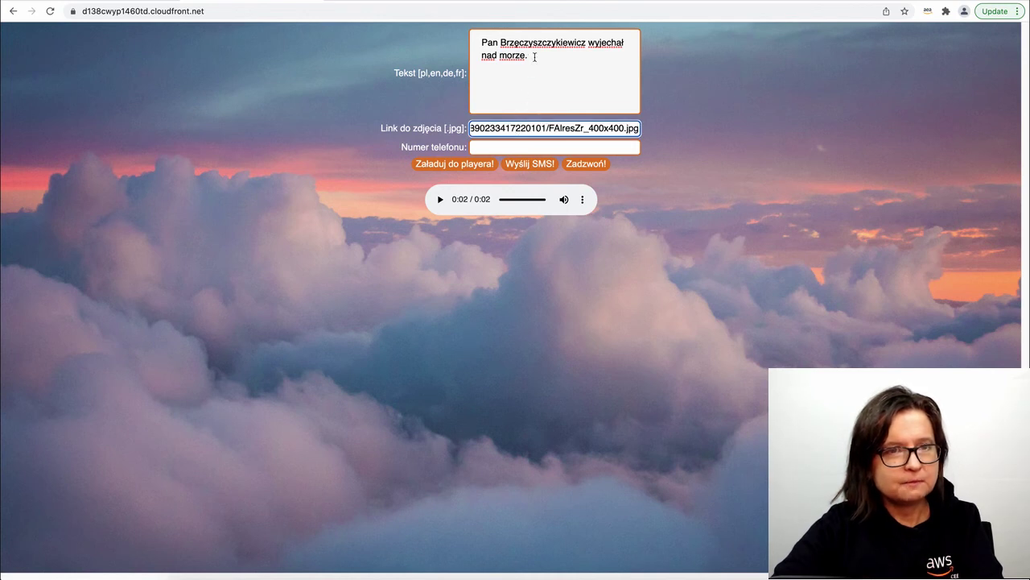
# - Clear the Tekst box, then generate and play audio from the linked photo
pyautogui.moveTo(534, 56); pyautogui.dragTo(471, 45)
pyautogui.press('BackSpace')
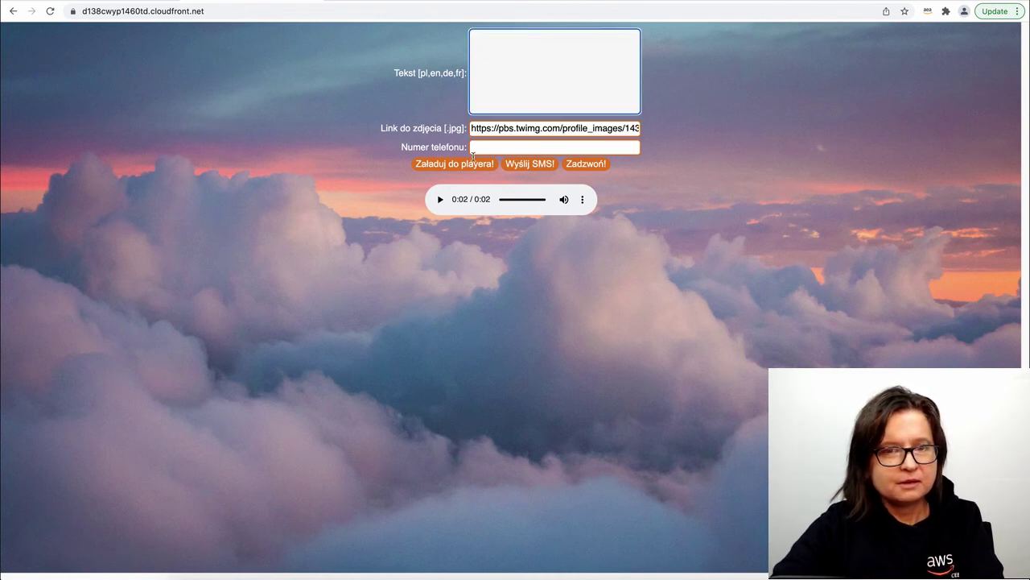
pyautogui.click(442, 164)
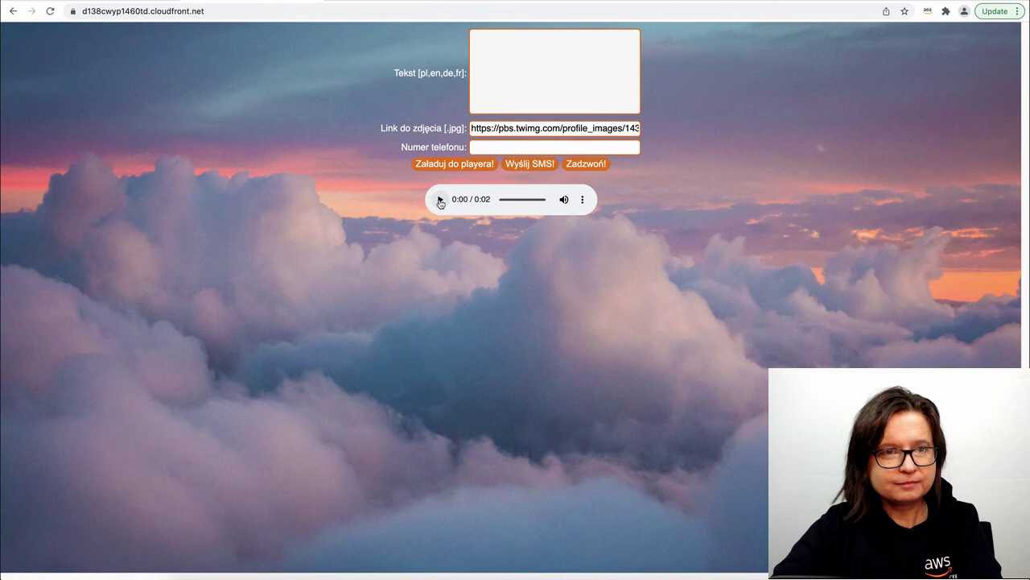
pyautogui.click(440, 200)
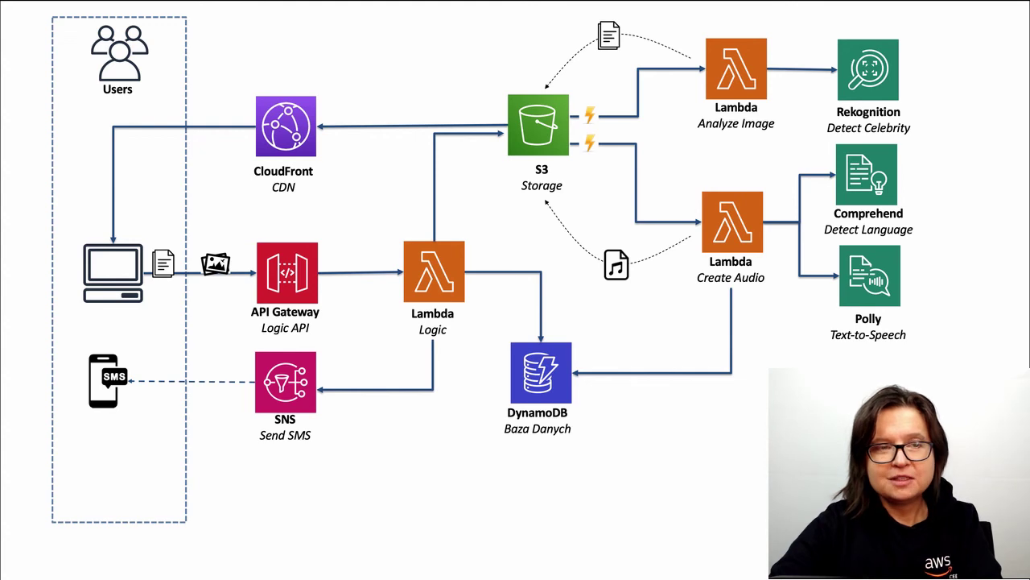
# - Advance the architecture slide to show Amazon Connect calling the user's phone
pyautogui.press('Right')
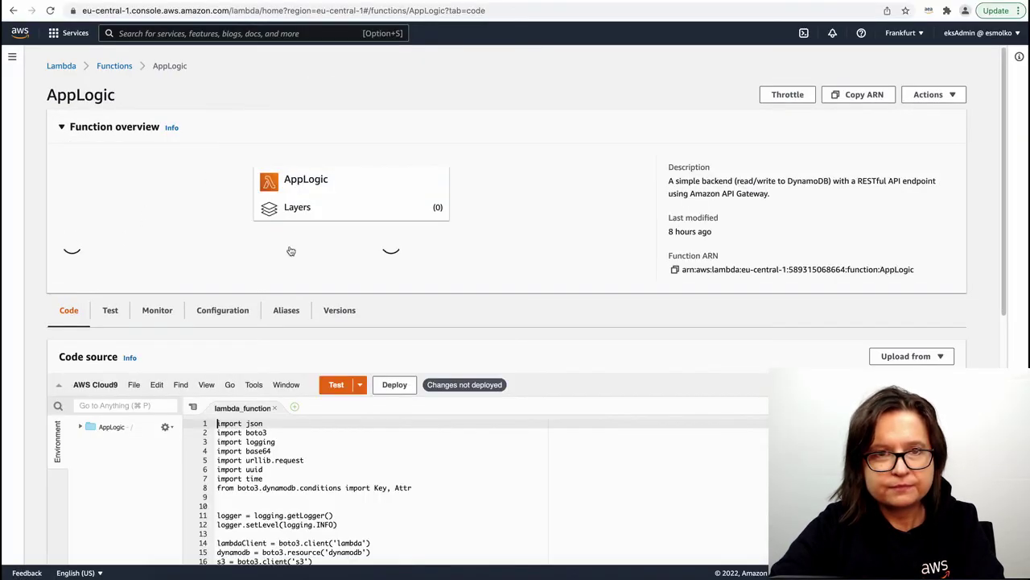
# - Replace the xxxxx placeholder in AppLogic's url line with the CloudFront address plus '/'
pyautogui.scroll(-8, 289, 245)
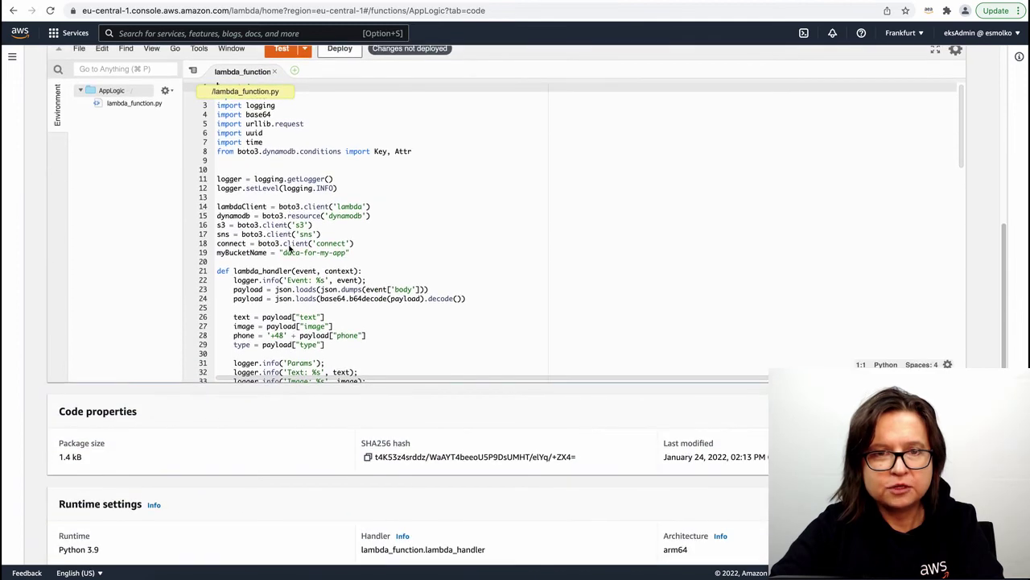
pyautogui.scroll(-6, 291, 249)
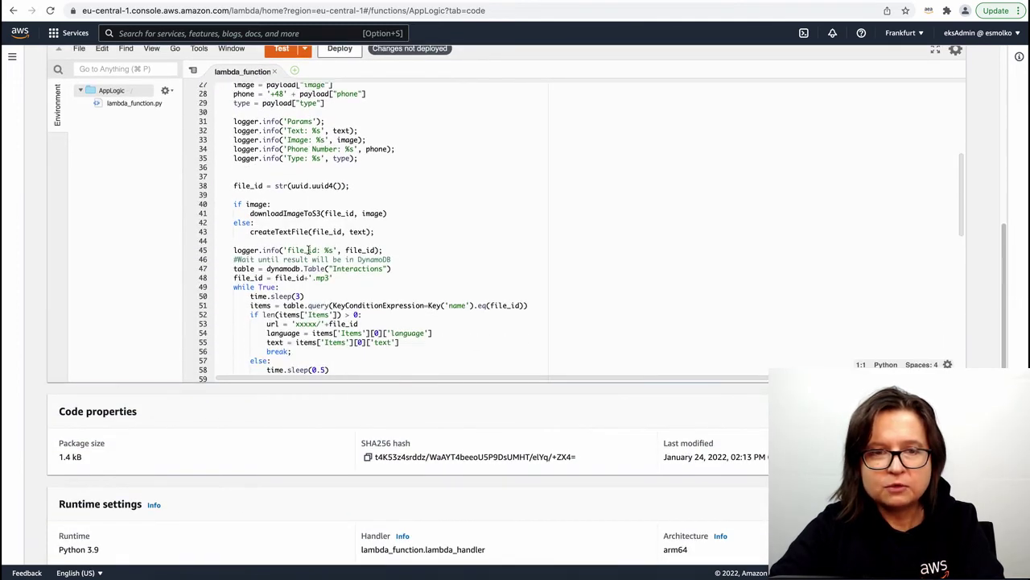
pyautogui.scroll(-3, 309, 251)
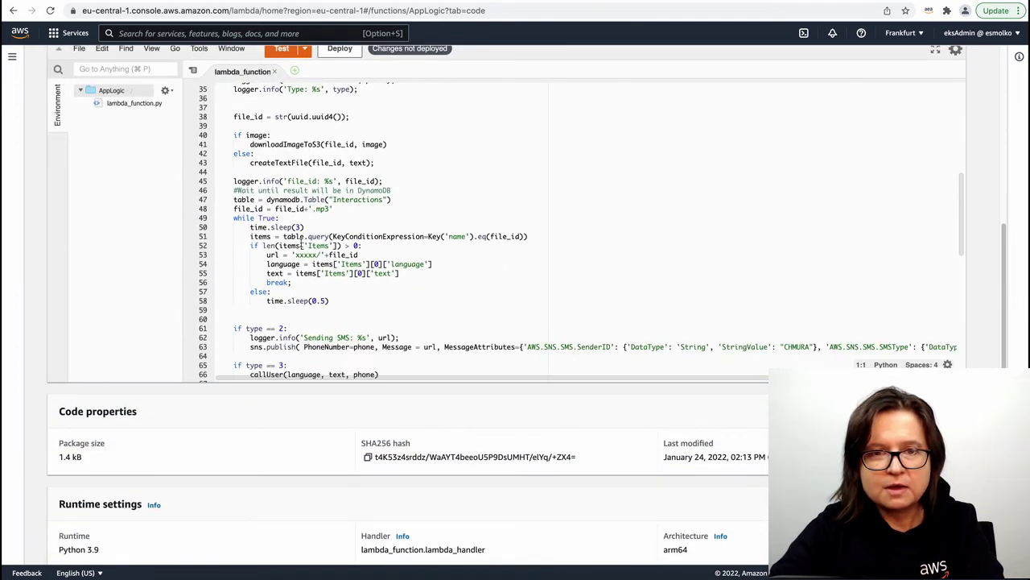
pyautogui.moveTo(295, 254); pyautogui.dragTo(322, 254)
pyautogui.write('https://d138cwyp1460td.cloudfront.net/')
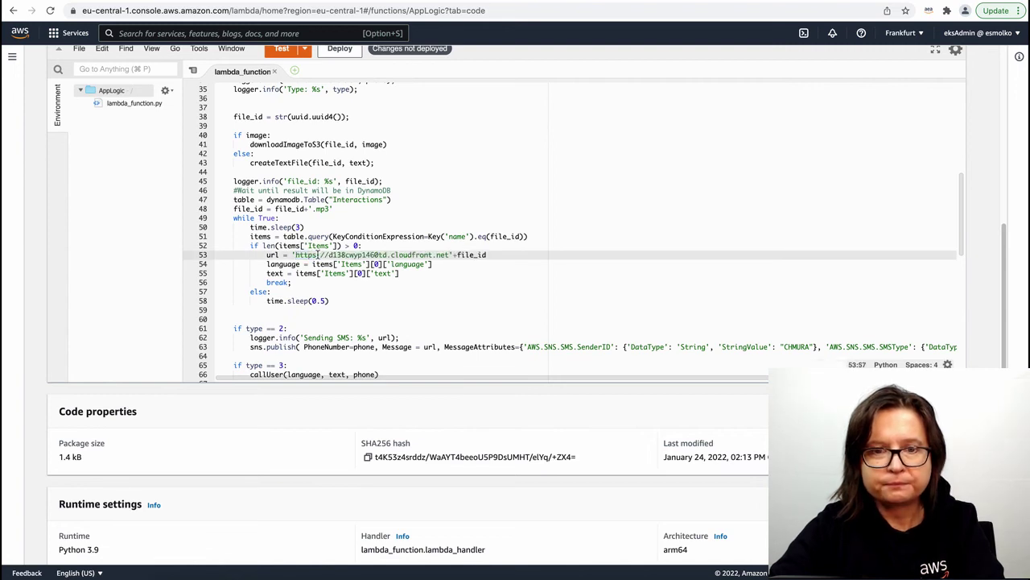
pyautogui.write('/')
# - Deploy the AppLogic code, dismiss the success banner, and return to the function overview
pyautogui.scroll(3, 348, 250)
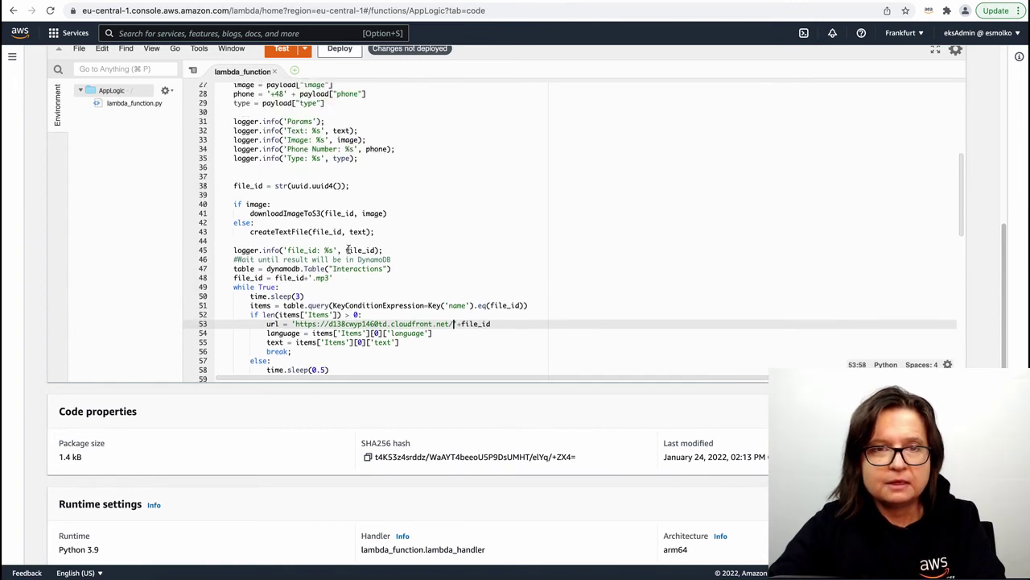
pyautogui.click(339, 48)
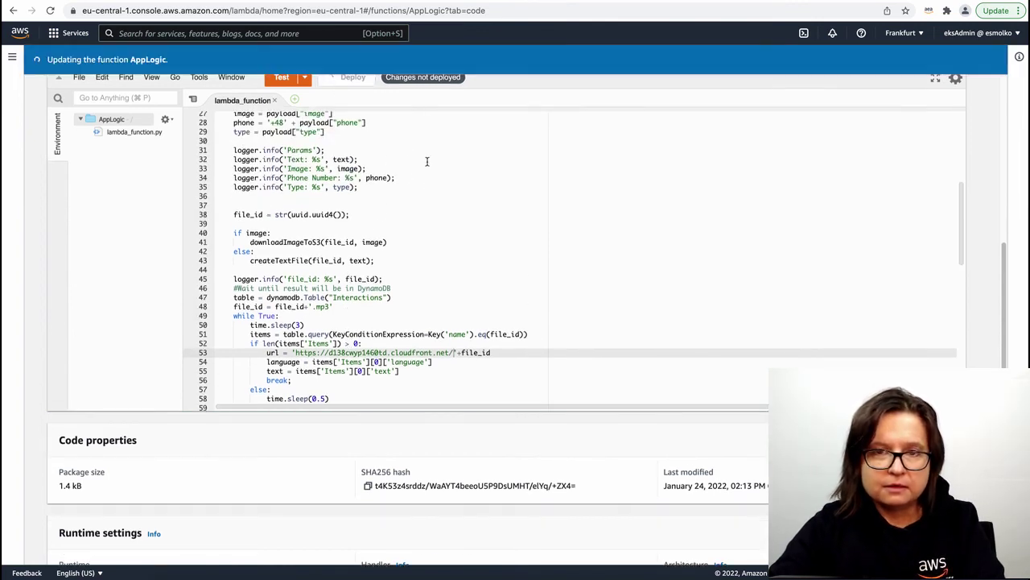
pyautogui.scroll(4, 426, 164)
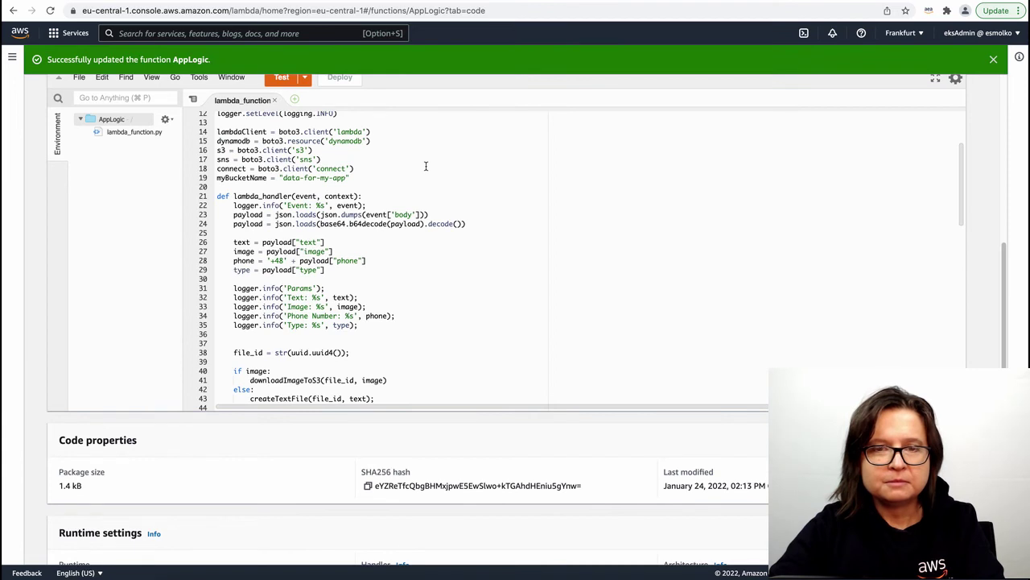
pyautogui.scroll(4, 424, 168)
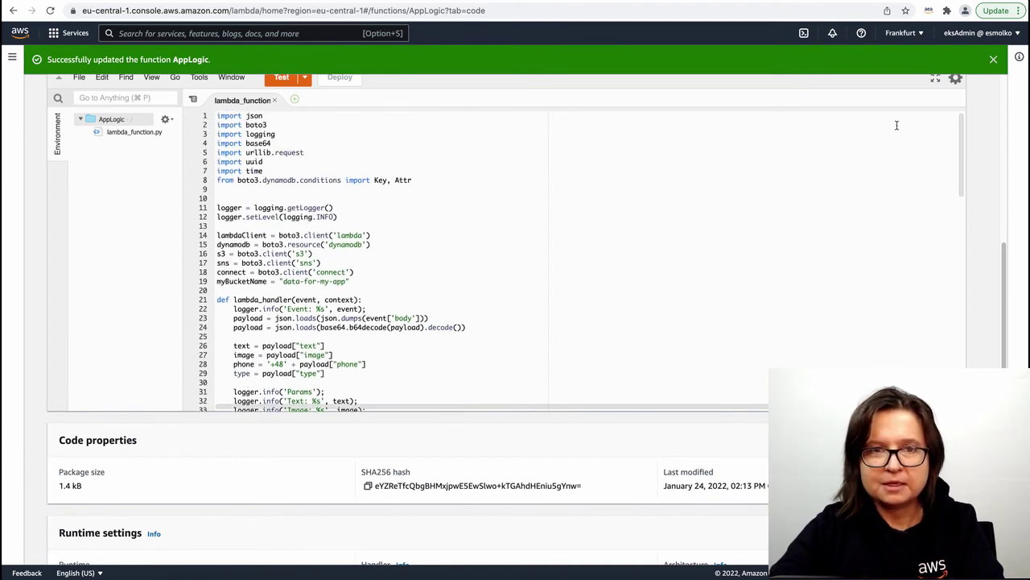
pyautogui.click(994, 60)
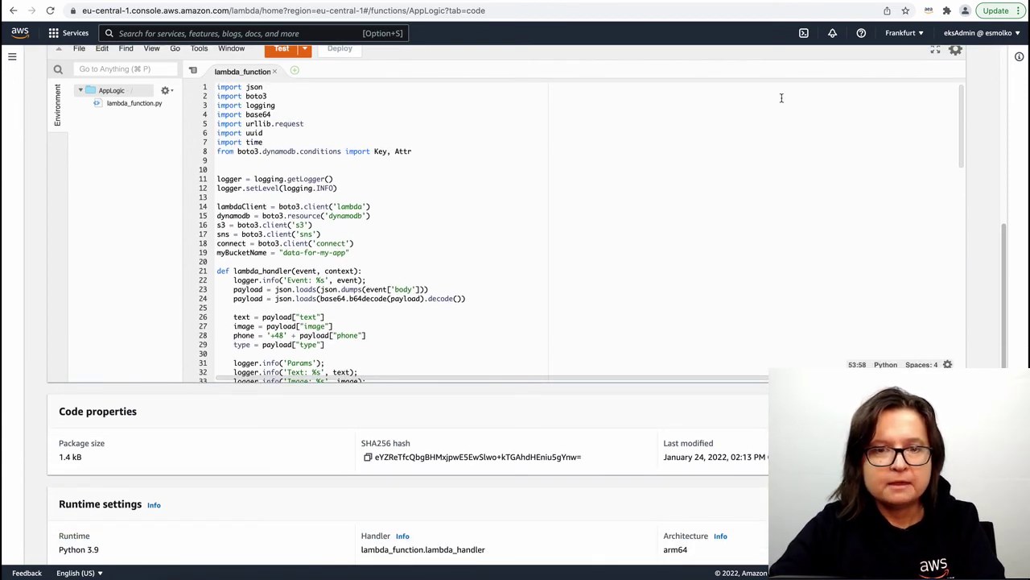
pyautogui.scroll(2, 349, 86)
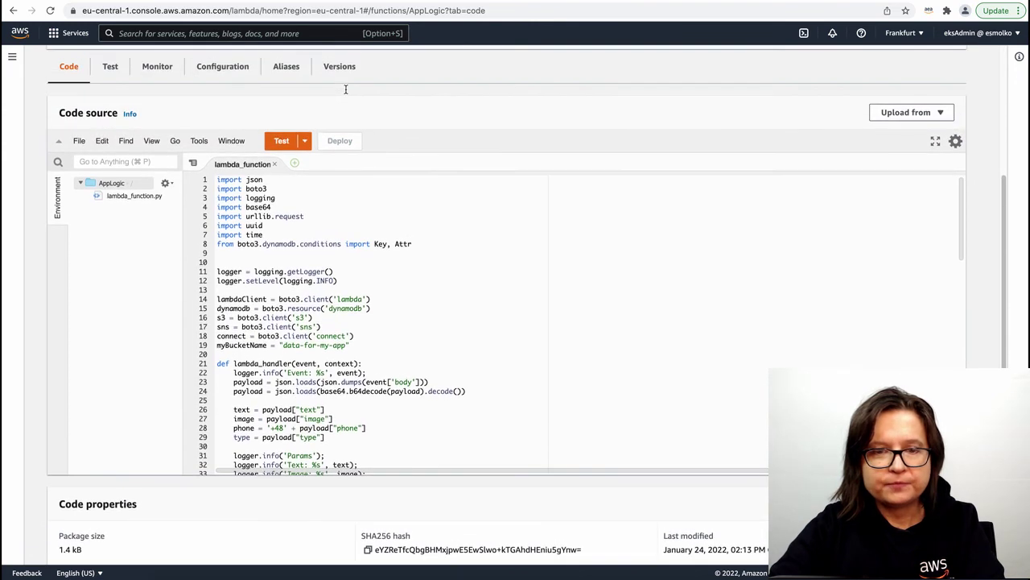
pyautogui.scroll(5, 346, 89)
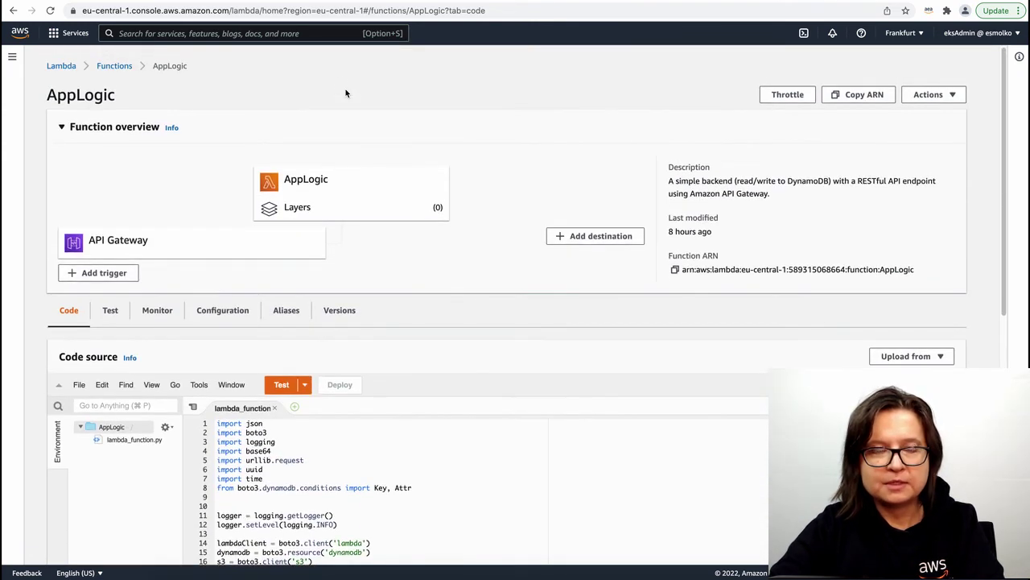
pyautogui.click(320, 34)
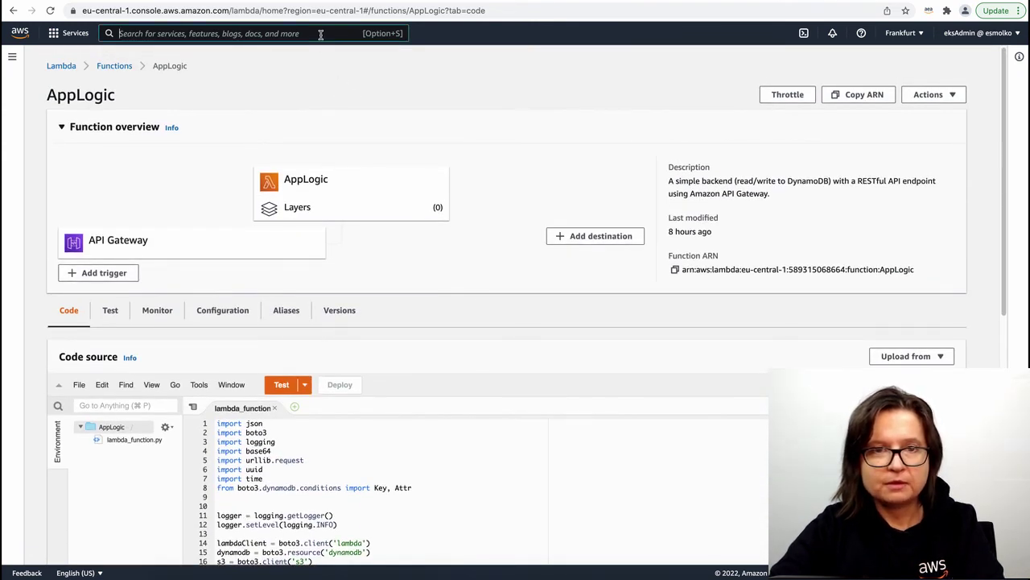
# - Open SNS Text messaging (SMS) and locate the single verified sandbox destination number
pyautogui.write('SNS')
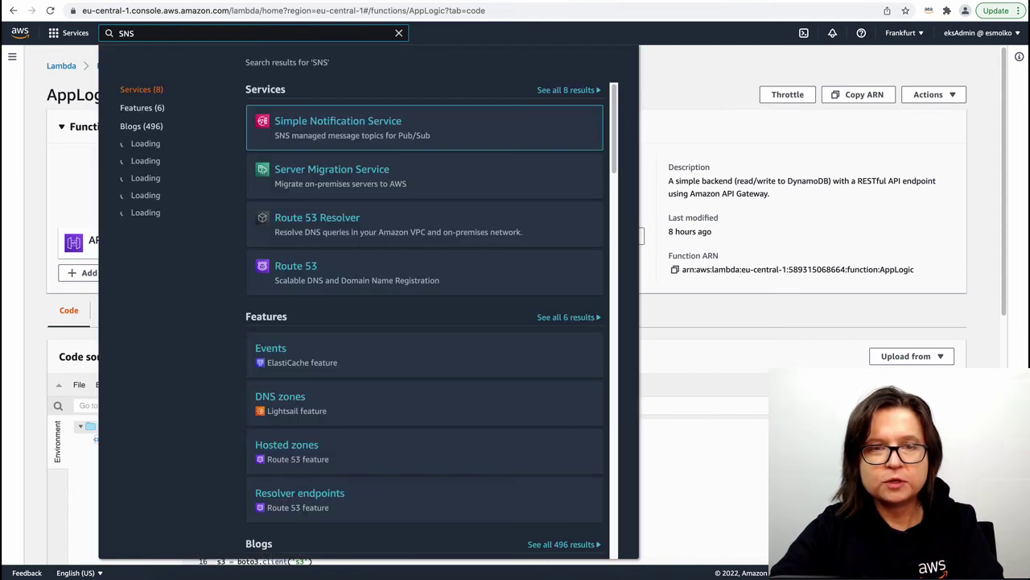
pyautogui.click(366, 120)
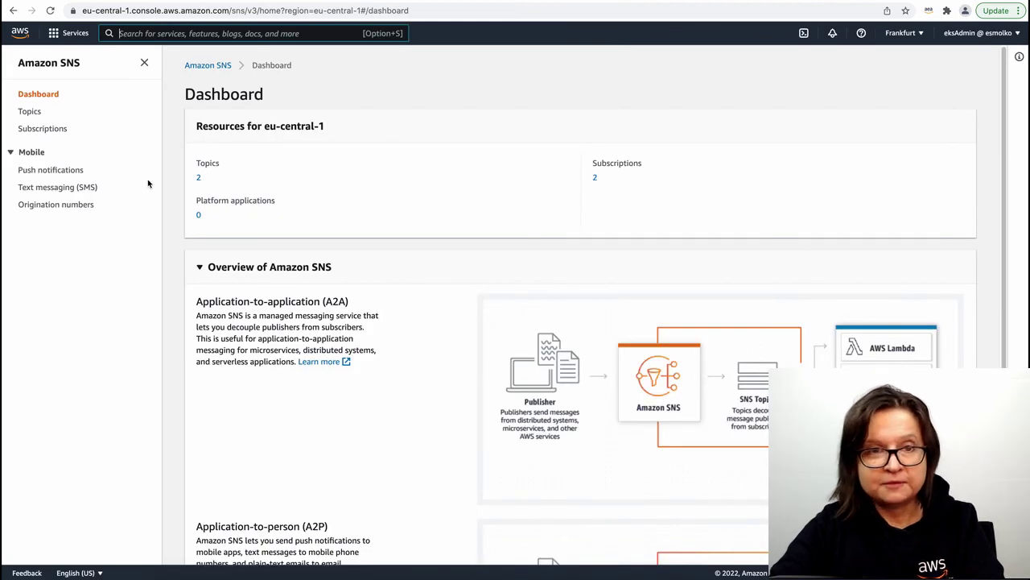
pyautogui.click(90, 192)
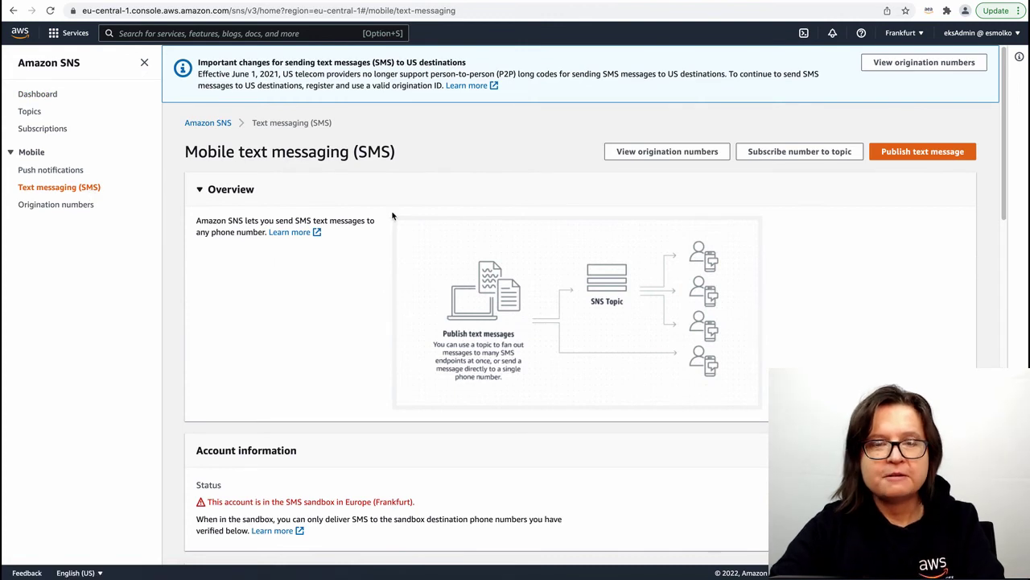
pyautogui.scroll(-3, 392, 215)
pyautogui.scroll(-4, 392, 215)
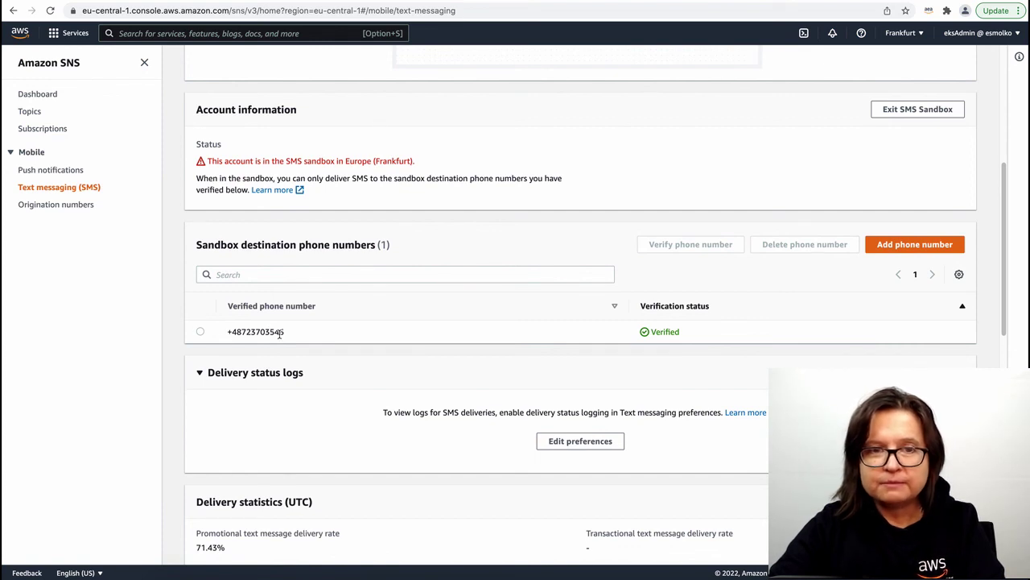
pyautogui.moveTo(234, 333); pyautogui.dragTo(301, 335)
pyautogui.click(346, 338)
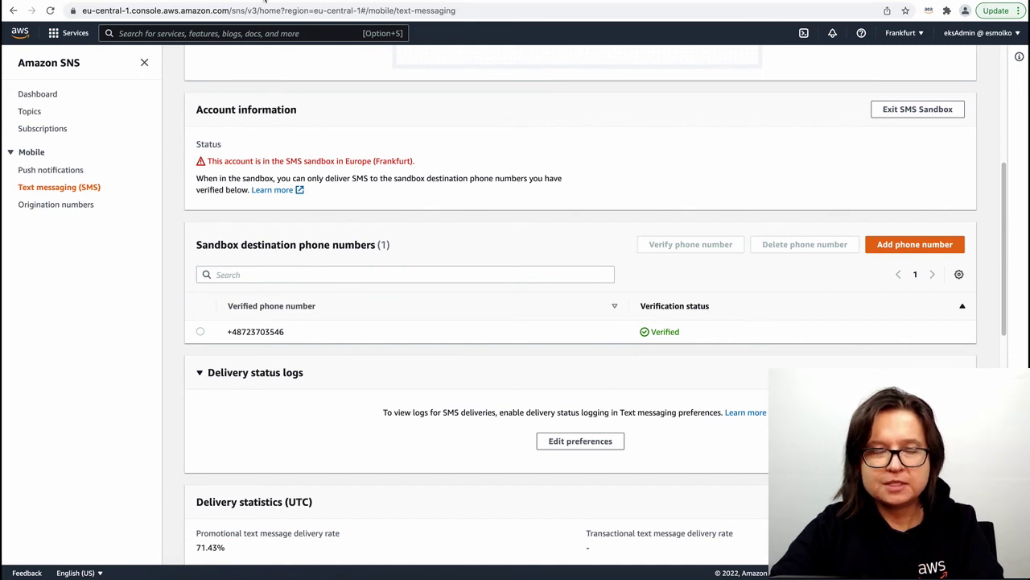
# - Clear the image link and send 'Hello everyone, nice to see you!' as SMS to the phone number
pyautogui.click(265, 3)
pyautogui.moveTo(474, 127); pyautogui.dragTo(650, 126)
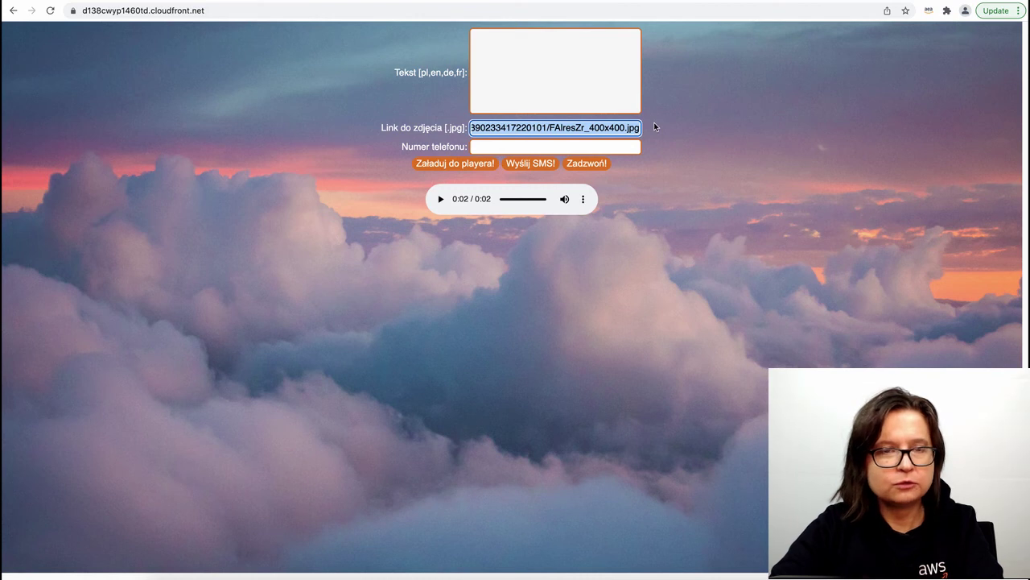
pyautogui.press('BackSpace')
pyautogui.click(531, 49)
pyautogui.write('He')
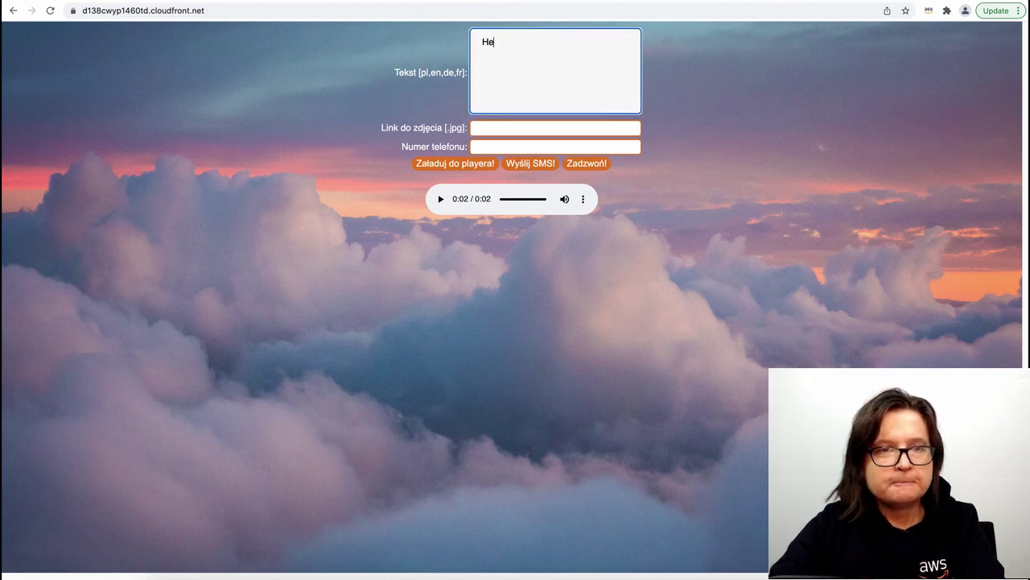
pyautogui.write('llo ever')
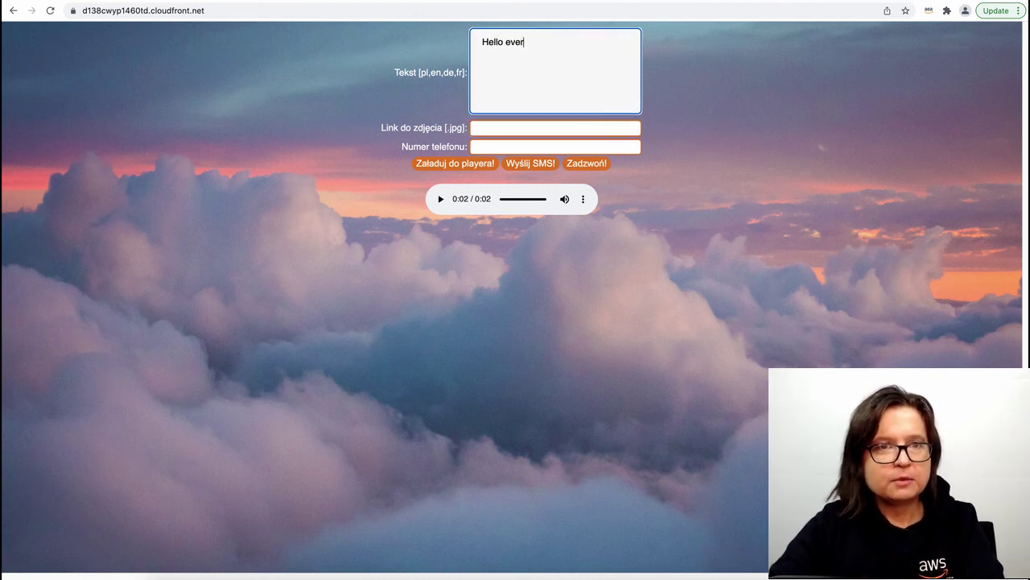
pyautogui.write('yone, nice to see you!')
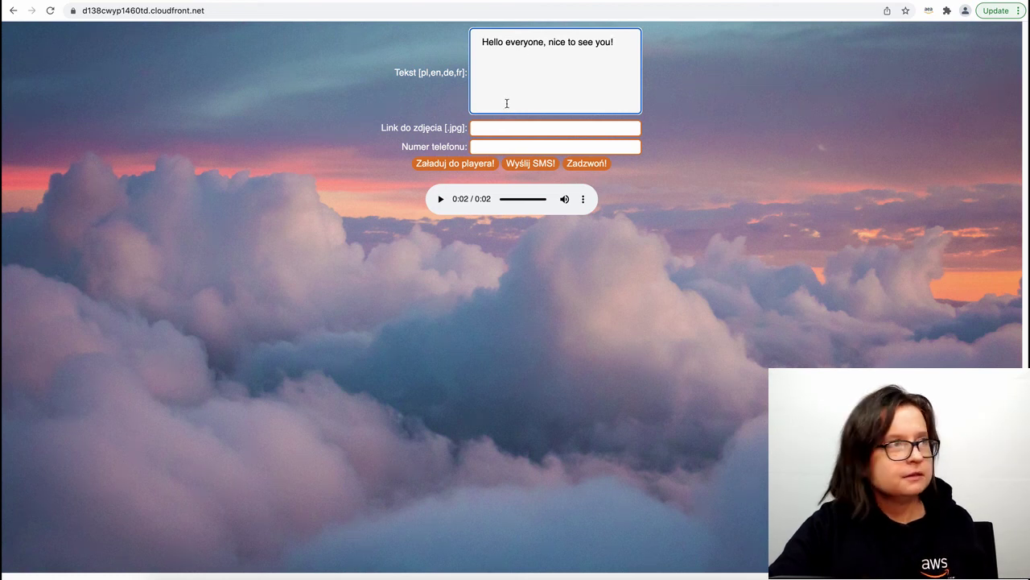
pyautogui.click(497, 145)
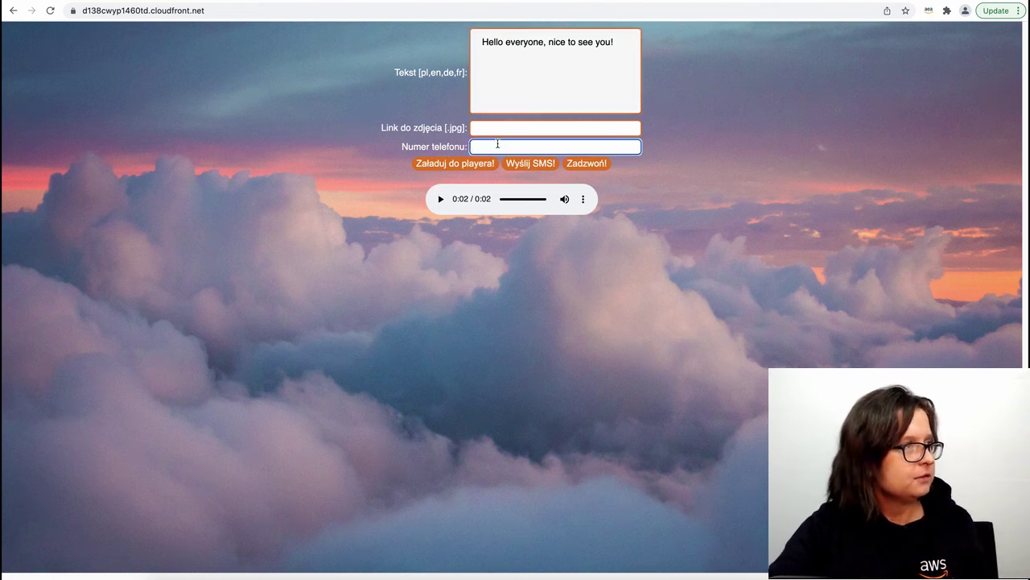
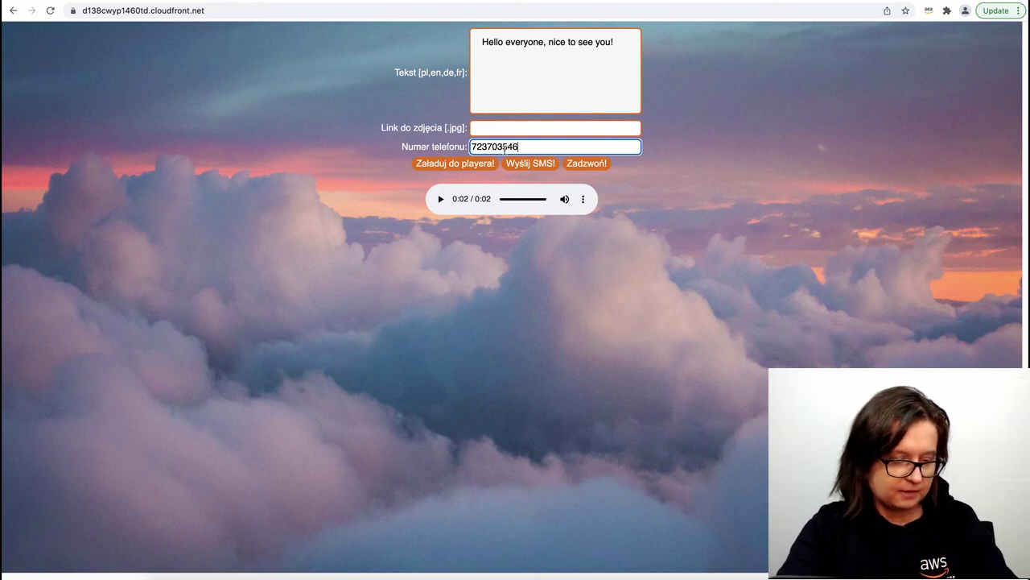
pyautogui.click(514, 166)
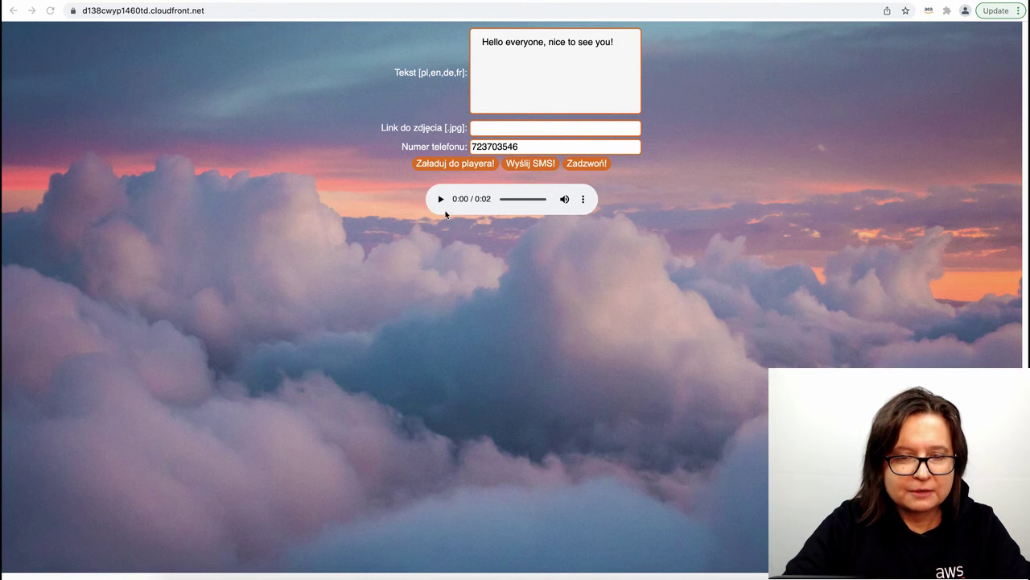
# - Return to the Amazon SNS text messaging console tab
pyautogui.click(113, 1)
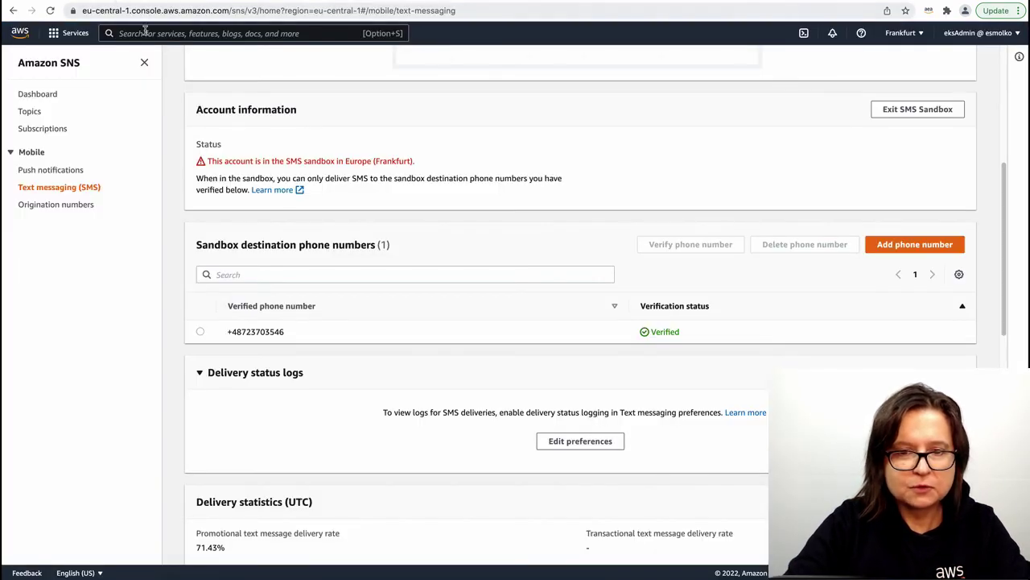
# - Search 'connect', open Amazon Connect, and select the emidemo instance's account overview
pyautogui.click(146, 33)
pyautogui.write('connect')
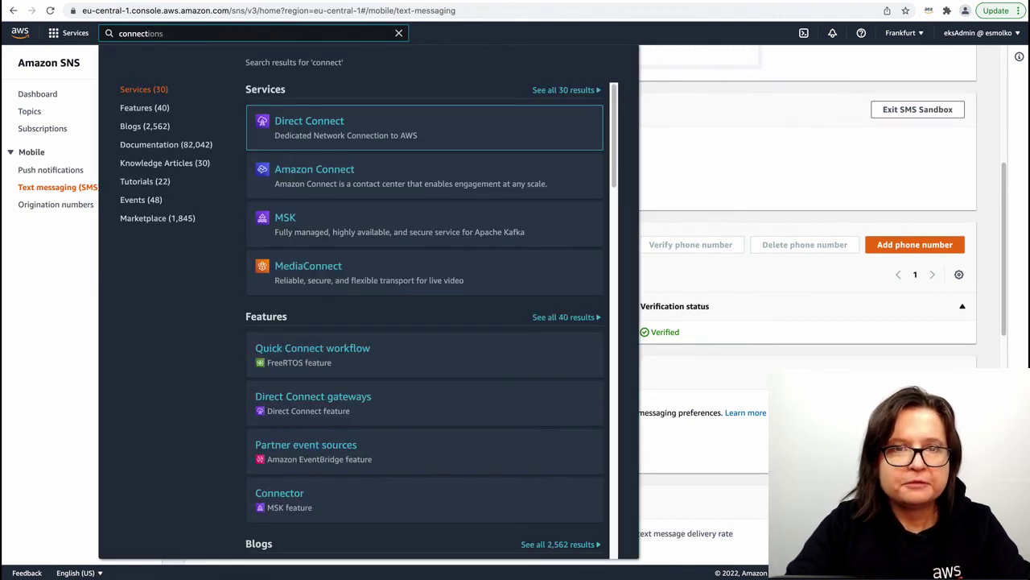
pyautogui.click(310, 172)
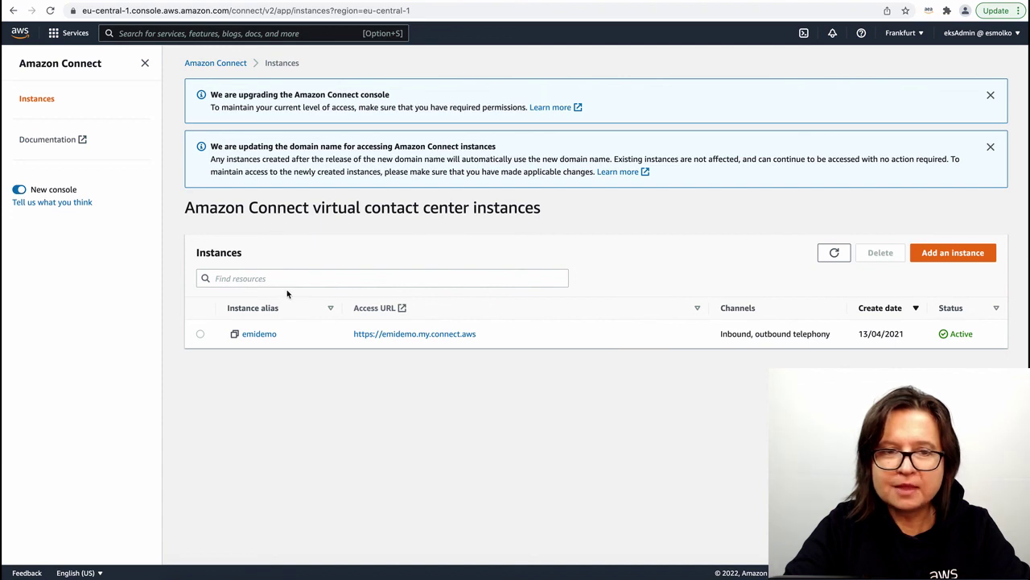
pyautogui.click(259, 334)
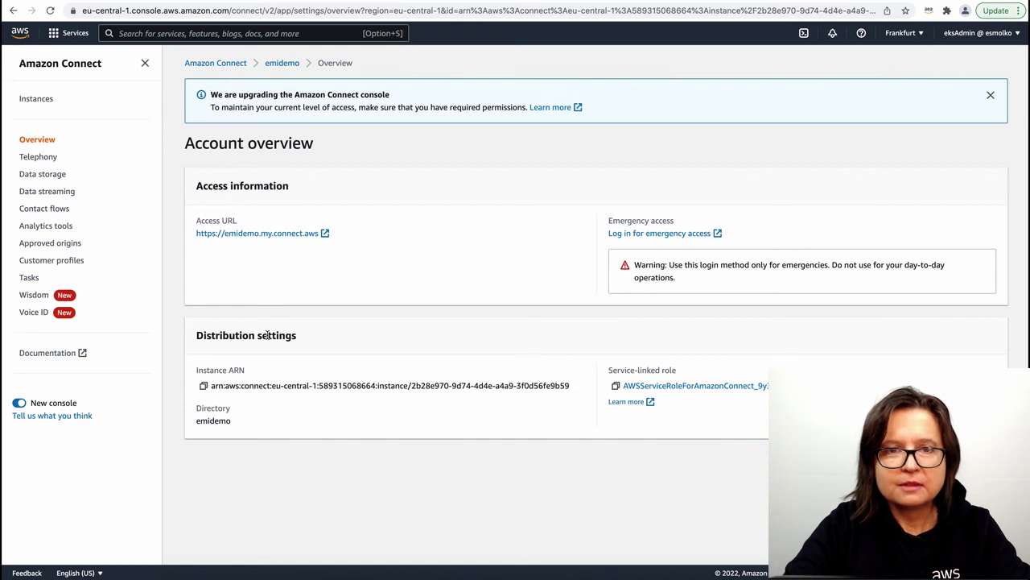
# - Sign in to the Amazon Connect instance via its access URL with the username and password
pyautogui.click(293, 235)
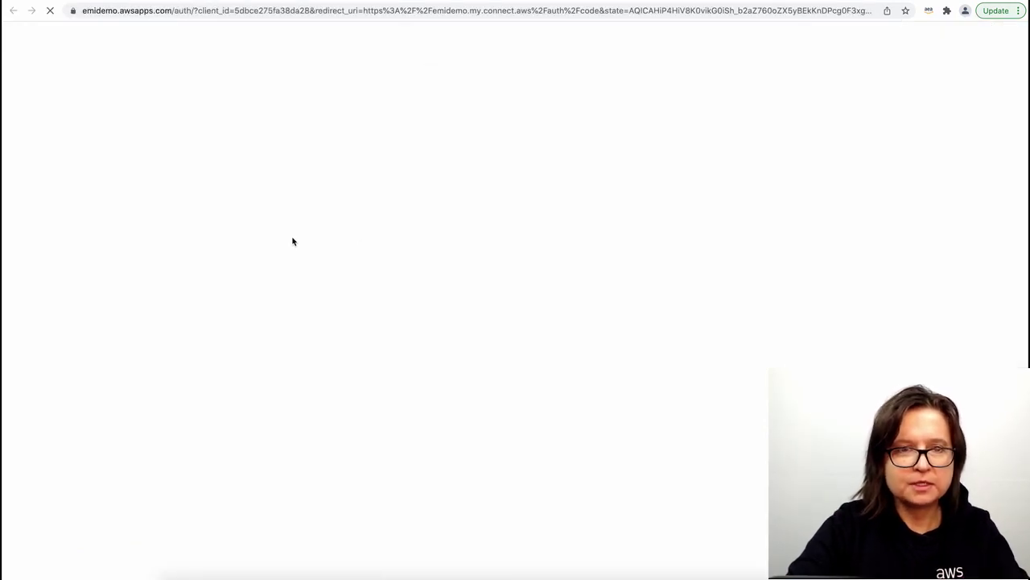
pyautogui.click(506, 242)
pyautogui.write('emidemo')
pyautogui.press('Tab')
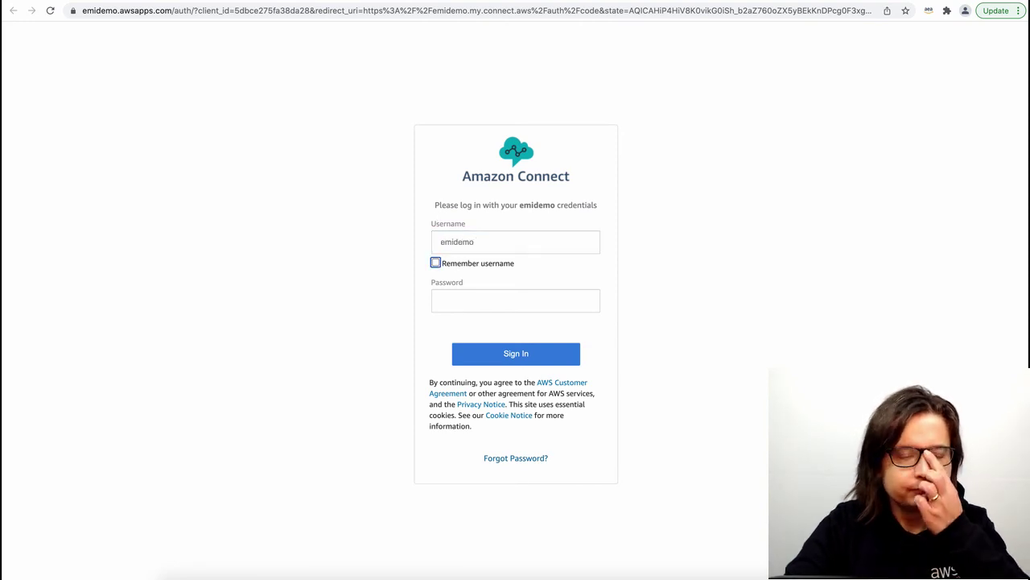
pyautogui.press('Tab')
pyautogui.hotkey('ctrl', 'v')
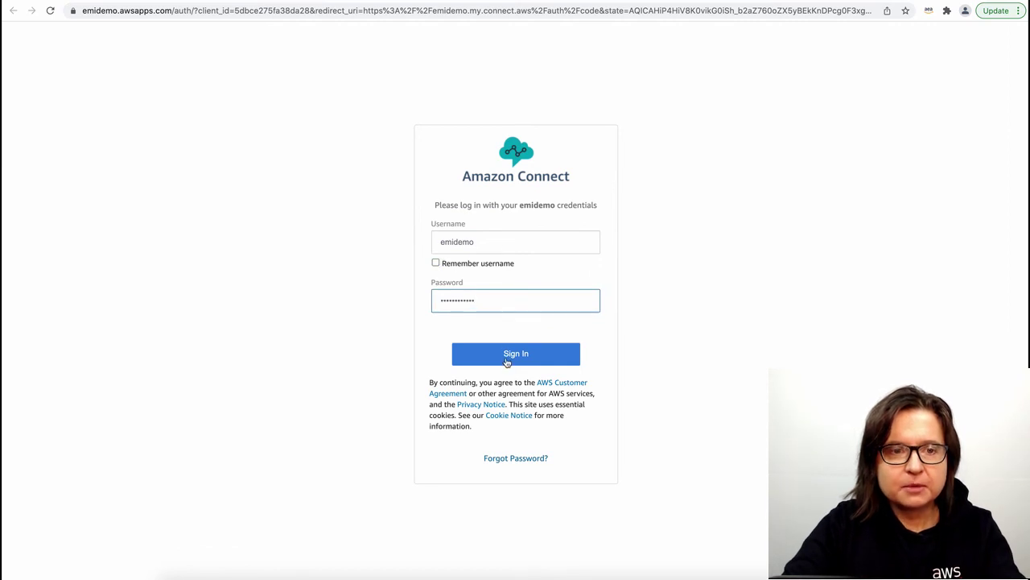
pyautogui.click(506, 355)
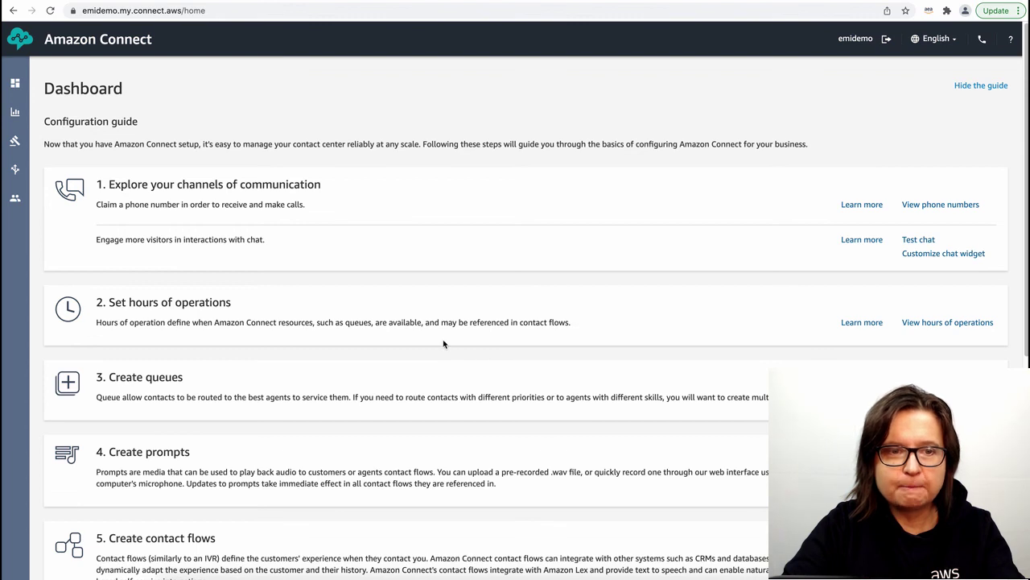
# - Review the dashboard's setup steps and open the ContactLogicFlow contact flow
pyautogui.scroll(-1, 446, 282)
pyautogui.scroll(-1, 446, 280)
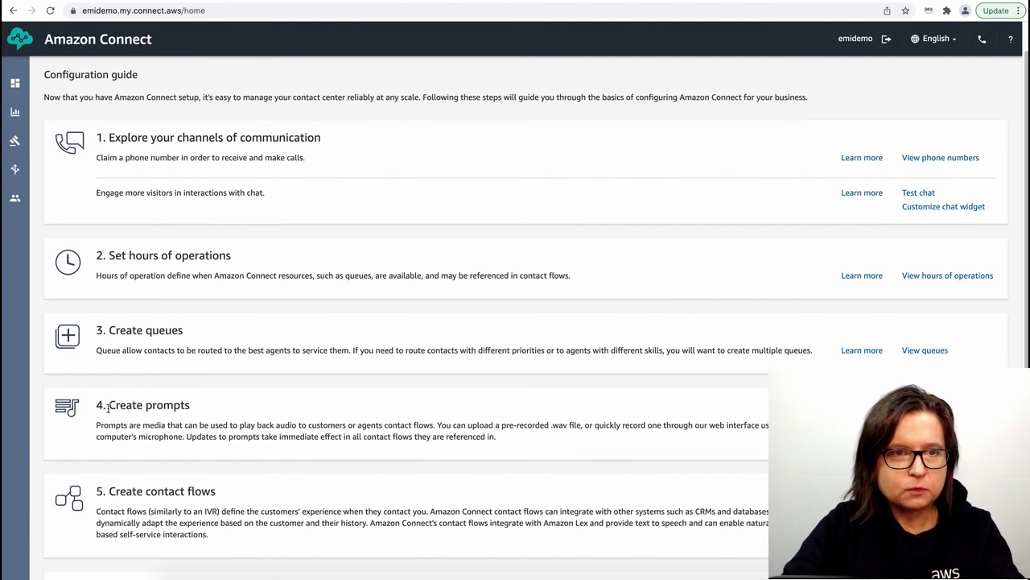
pyautogui.scroll(-1, 108, 407)
pyautogui.moveTo(107, 455); pyautogui.dragTo(216, 455)
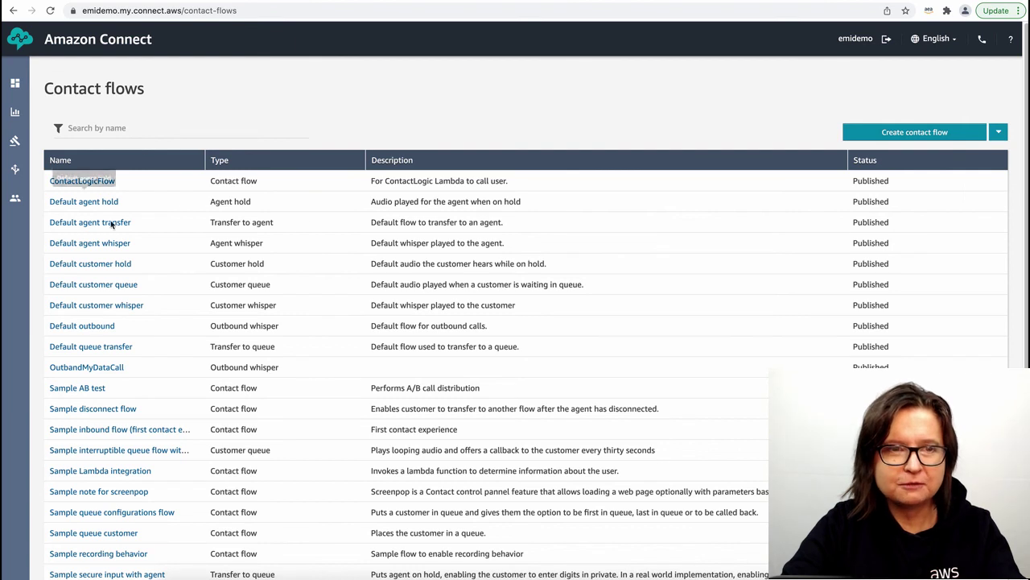
pyautogui.scroll(-2, 173, 360)
pyautogui.scroll(2, 174, 359)
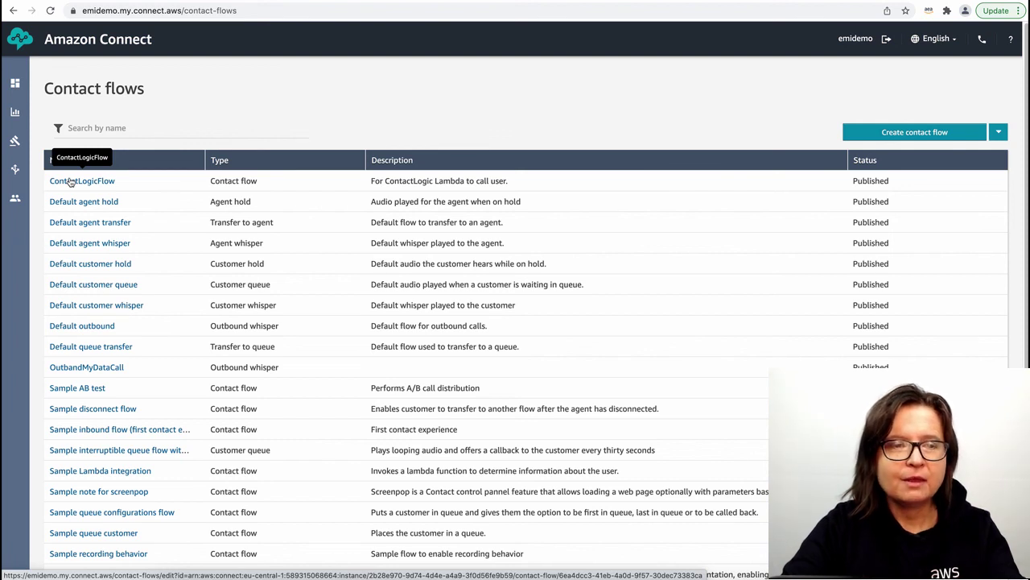
pyautogui.click(71, 182)
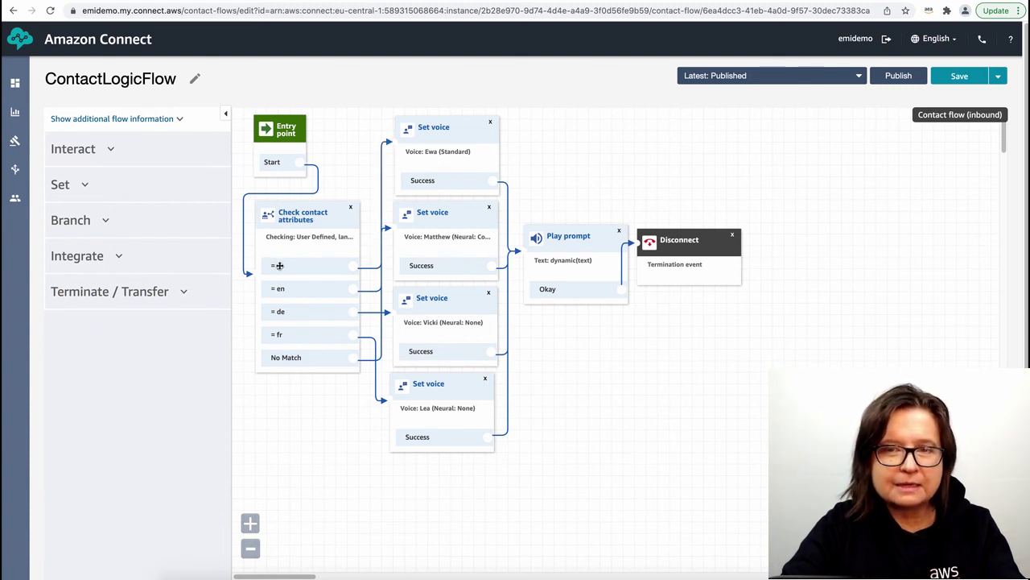
# - Review the Polish Set voice block and the Play prompt's dynamic text settings
pyautogui.click(441, 135)
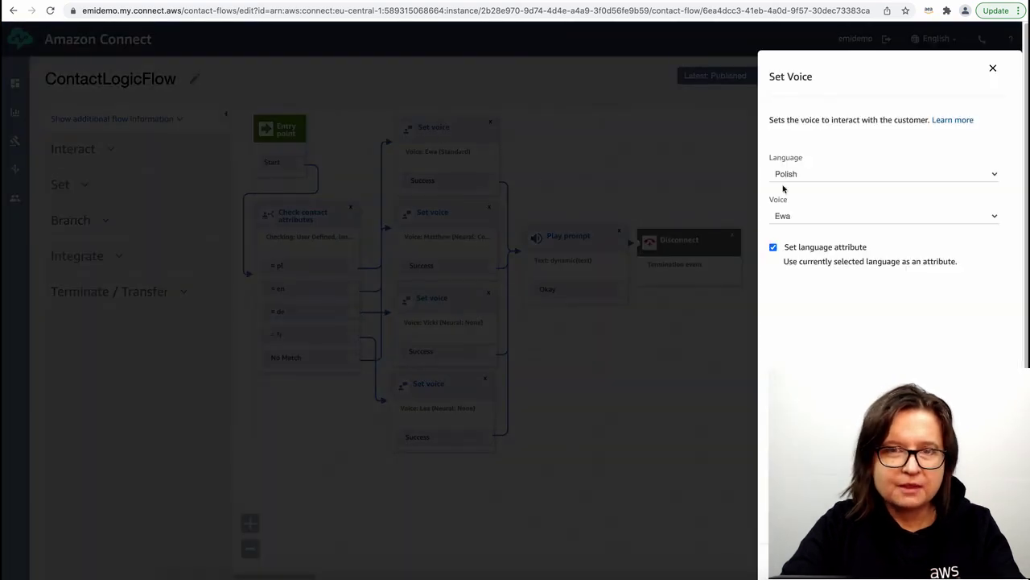
pyautogui.press('Escape')
pyautogui.click(569, 238)
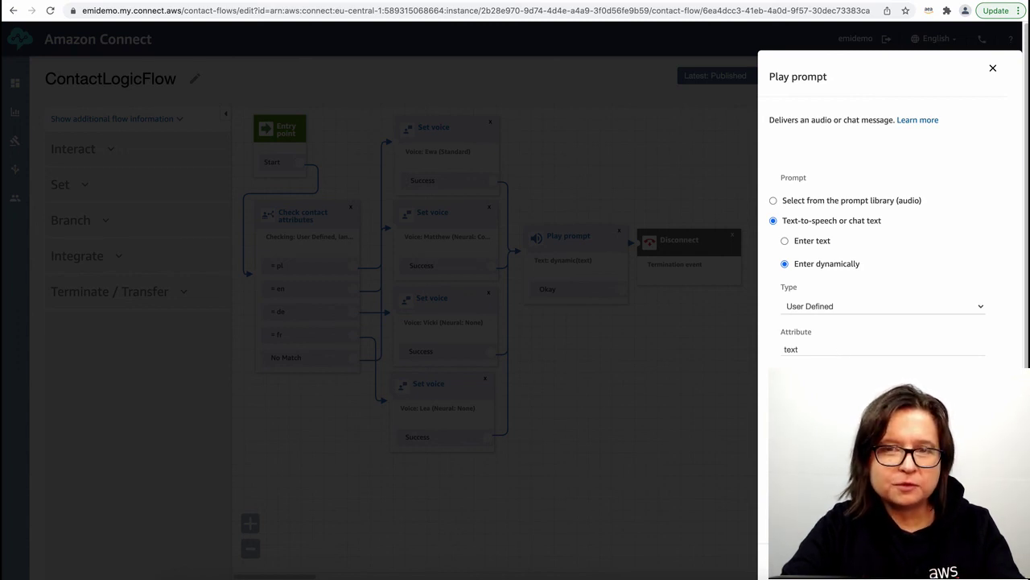
pyautogui.press('Escape')
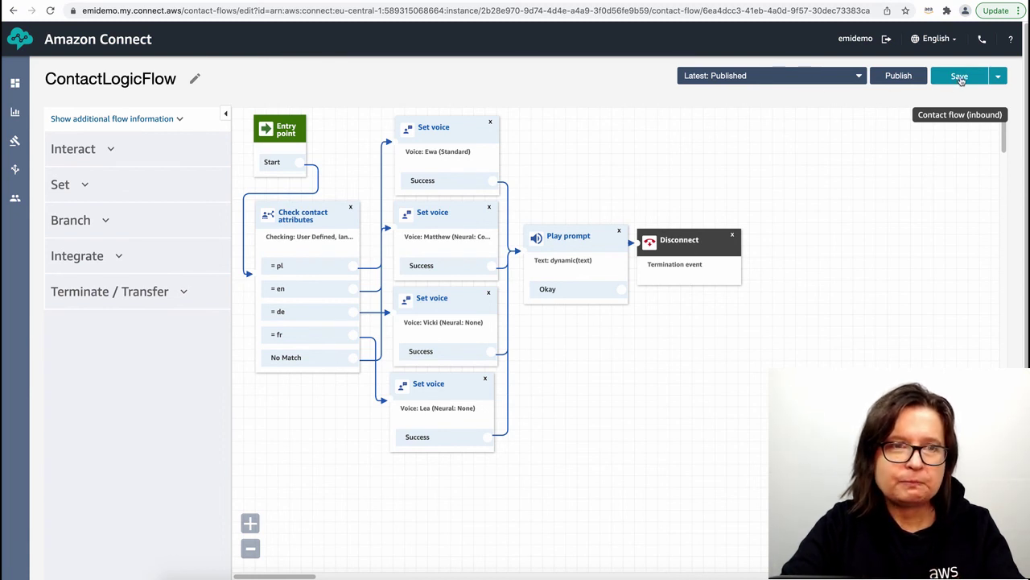
# - Save and publish ContactLogicFlow, then reveal its description, type and ARN
pyautogui.click(960, 79)
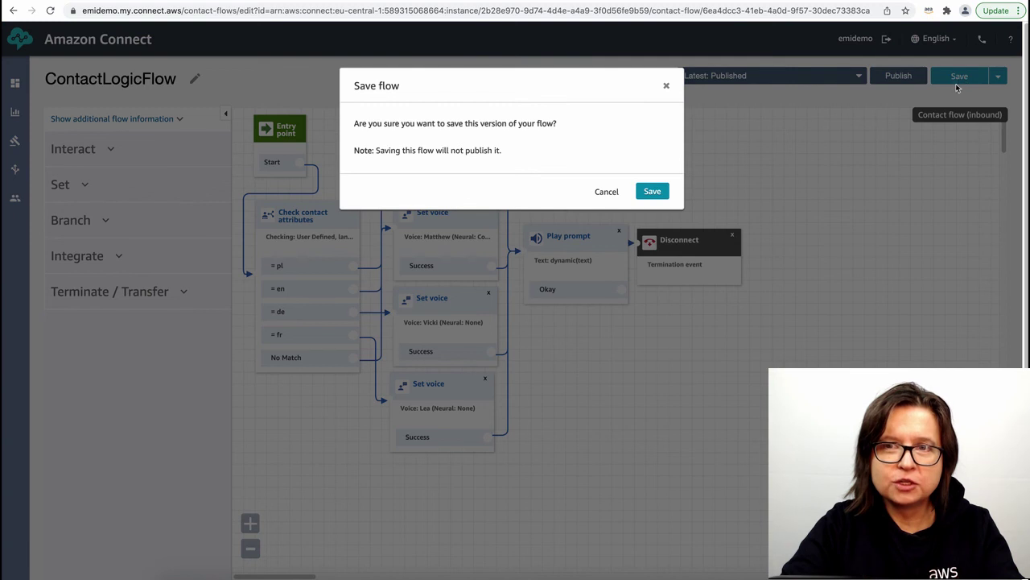
pyautogui.click(653, 193)
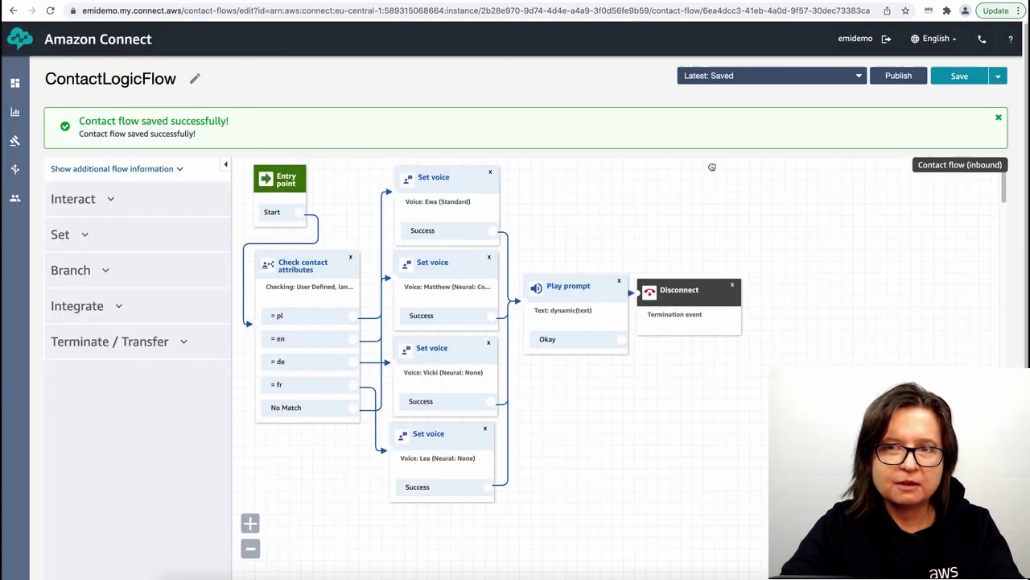
pyautogui.click(895, 76)
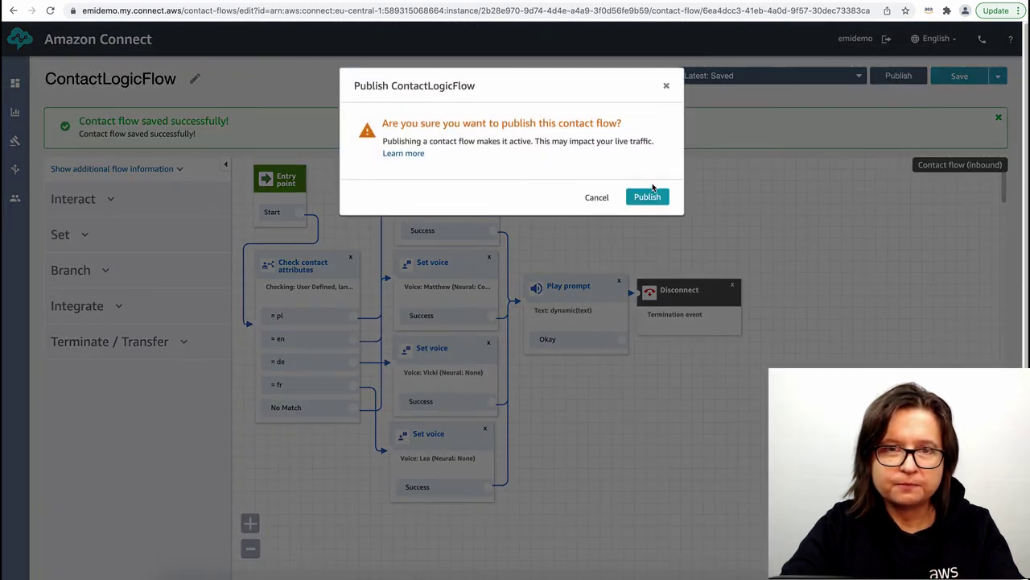
pyautogui.press('Return')
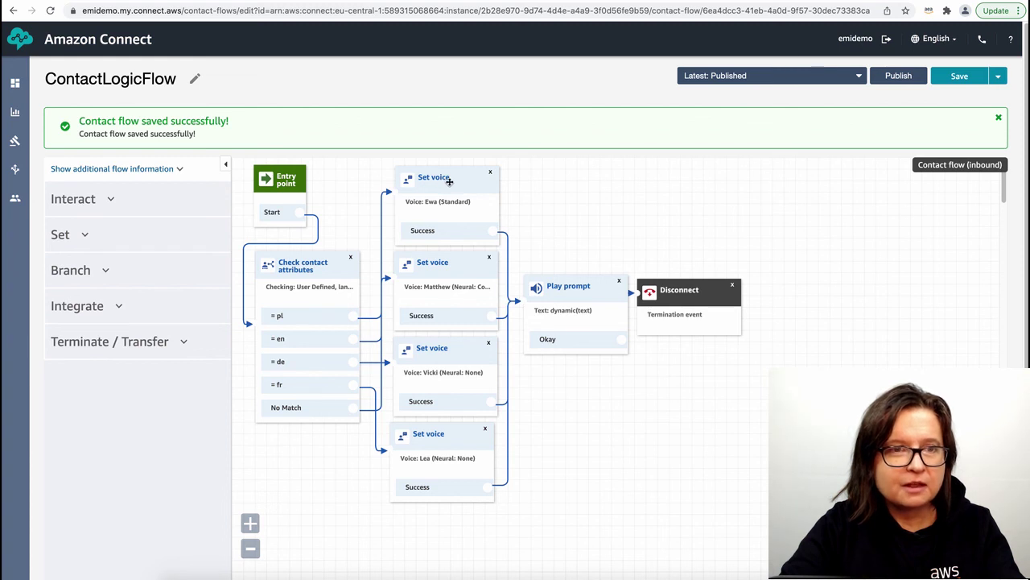
pyautogui.click(179, 171)
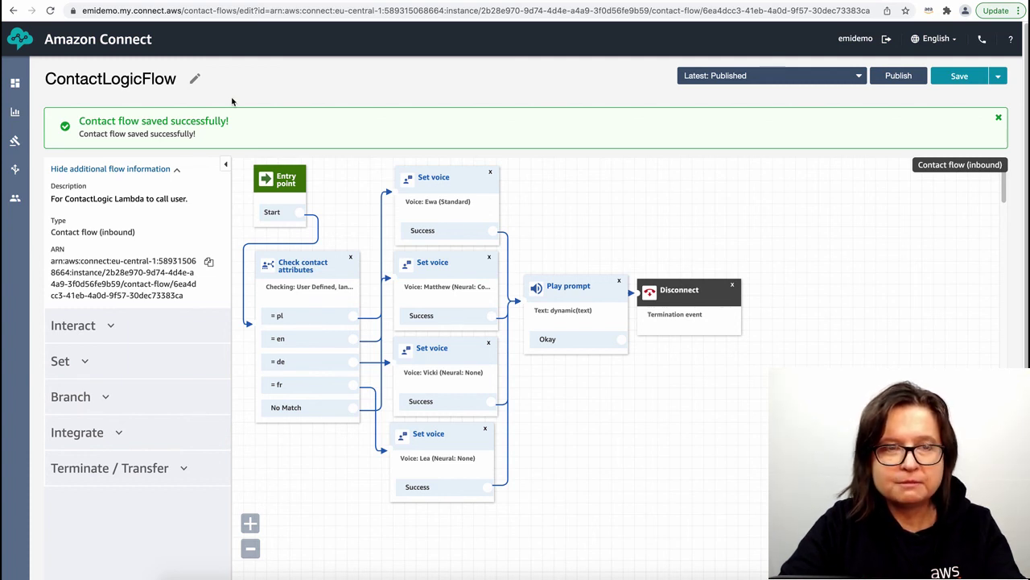
pyautogui.click(129, 4)
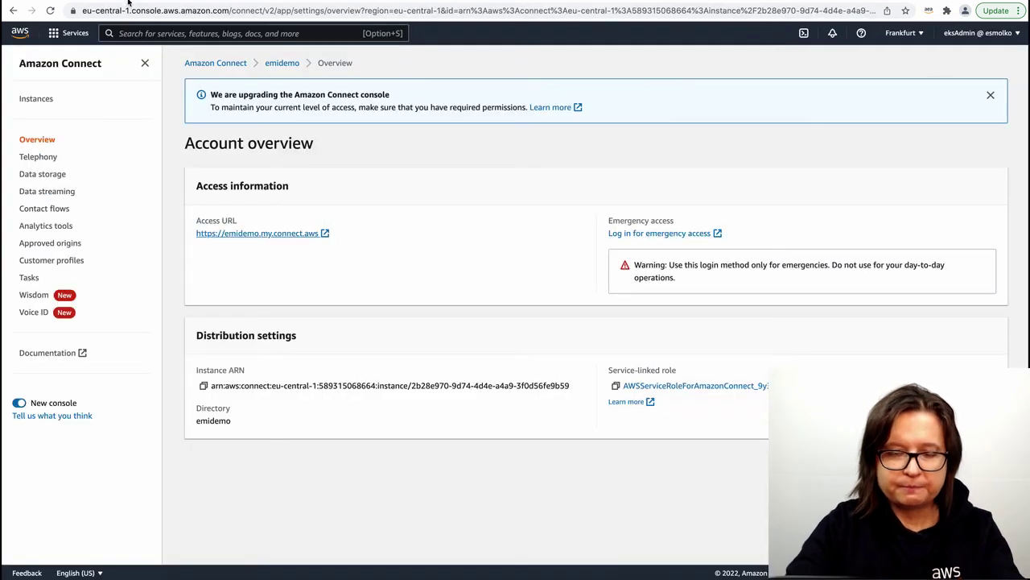
# - Open the AppLogic Lambda function and scroll down to its outbound-call code
pyautogui.click(158, 33)
pyautogui.write('lambda')
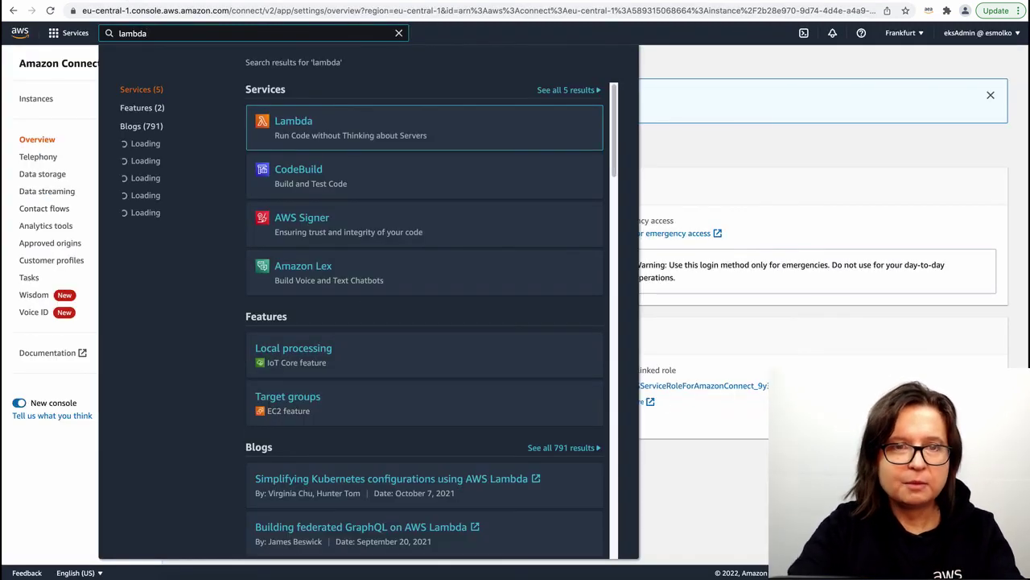
pyautogui.click(295, 123)
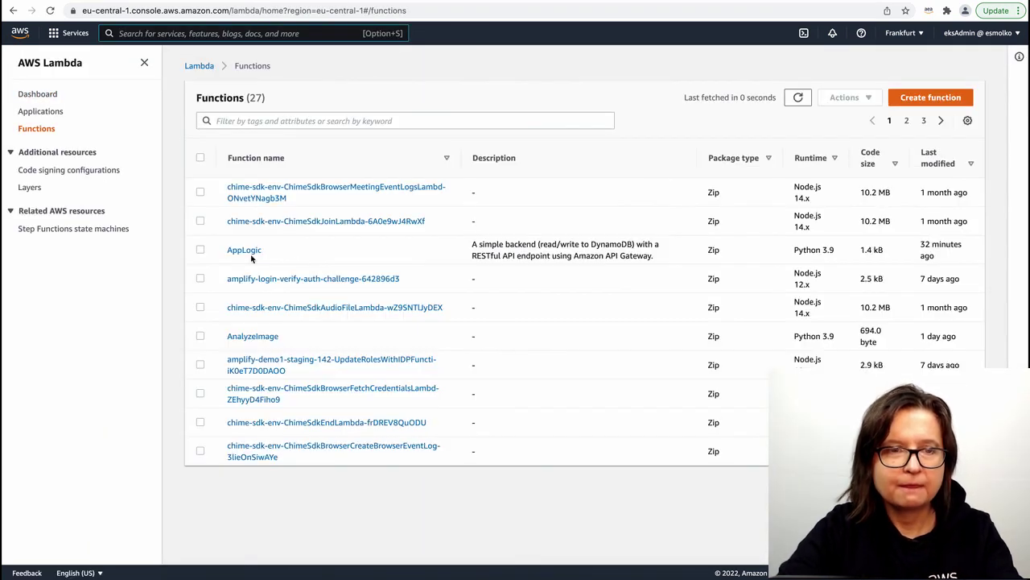
pyautogui.click(117, 250)
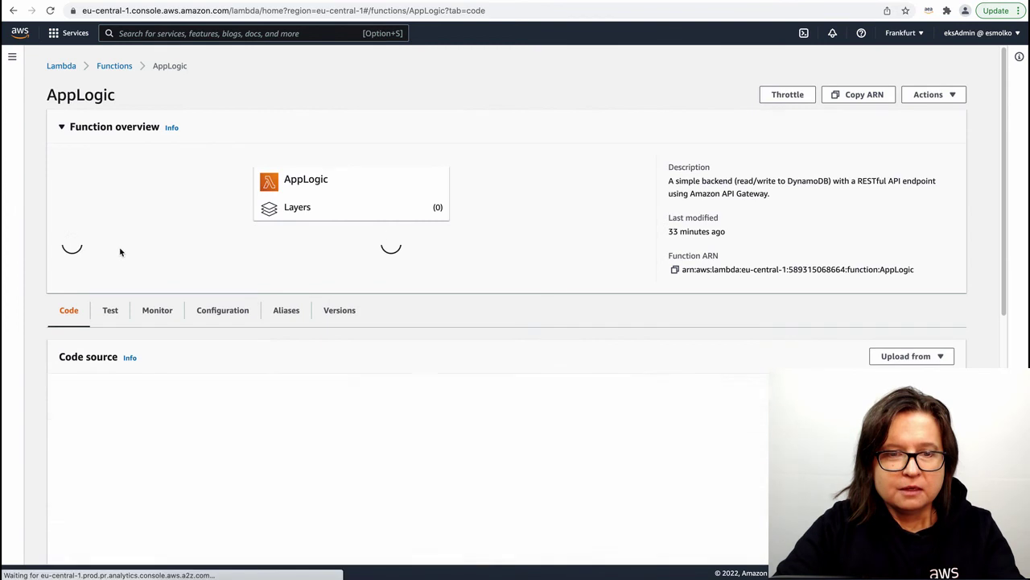
pyautogui.scroll(-3, 289, 318)
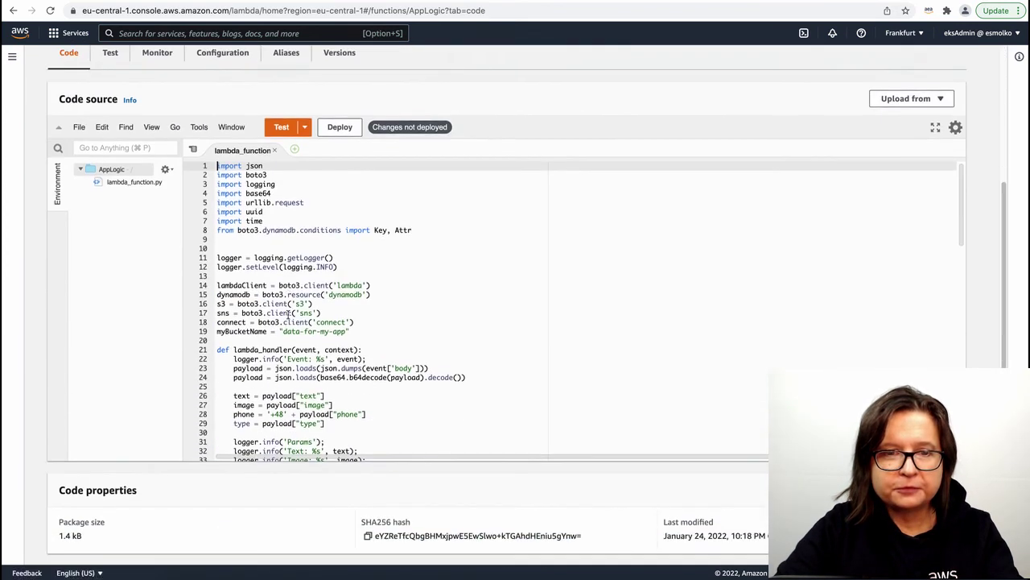
pyautogui.scroll(-3, 287, 316)
pyautogui.scroll(-10, 320, 198)
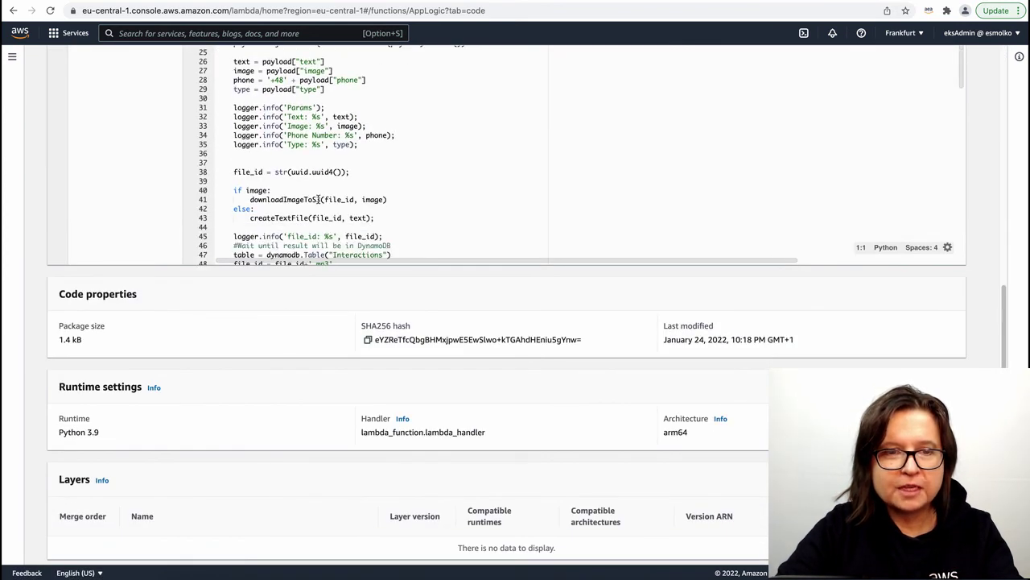
pyautogui.scroll(-5, 319, 200)
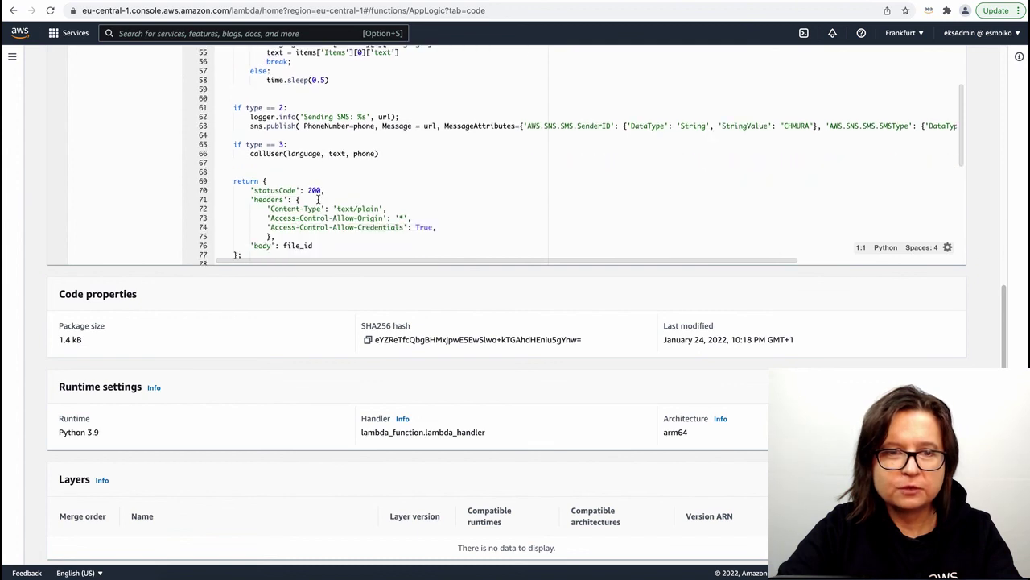
pyautogui.scroll(-6, 319, 200)
pyautogui.scroll(-6, 319, 200)
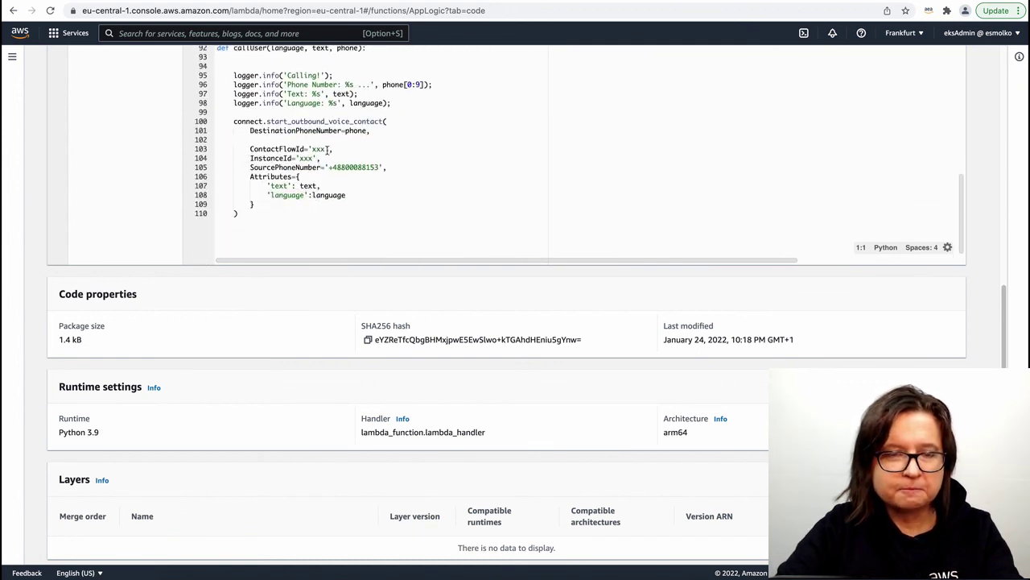
# - Paste the contact flow ARN on line 102 and copy its instance ID into InstanceId
pyautogui.click(300, 139)
pyautogui.press('super+v')
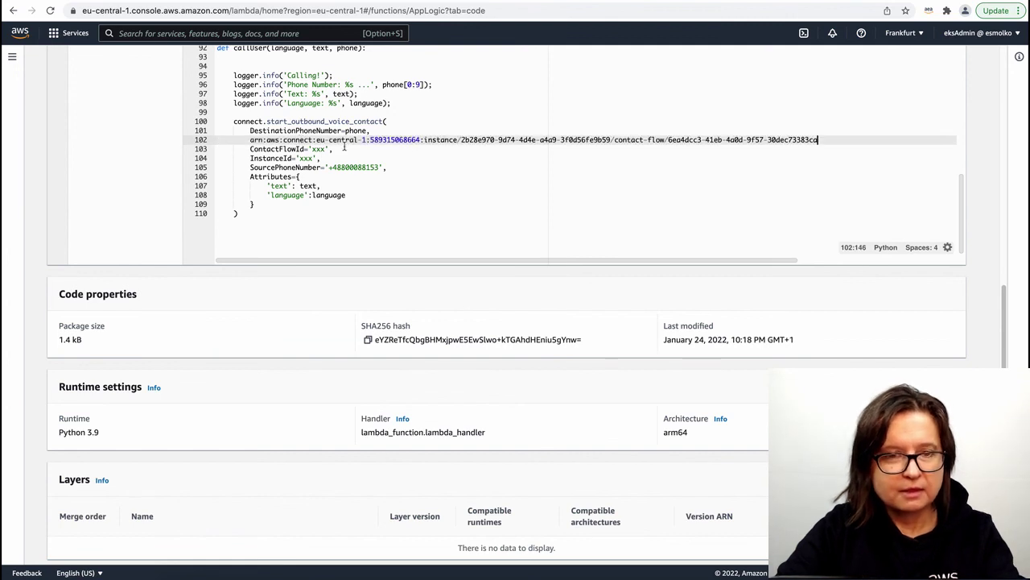
pyautogui.moveTo(462, 140); pyautogui.dragTo(608, 140)
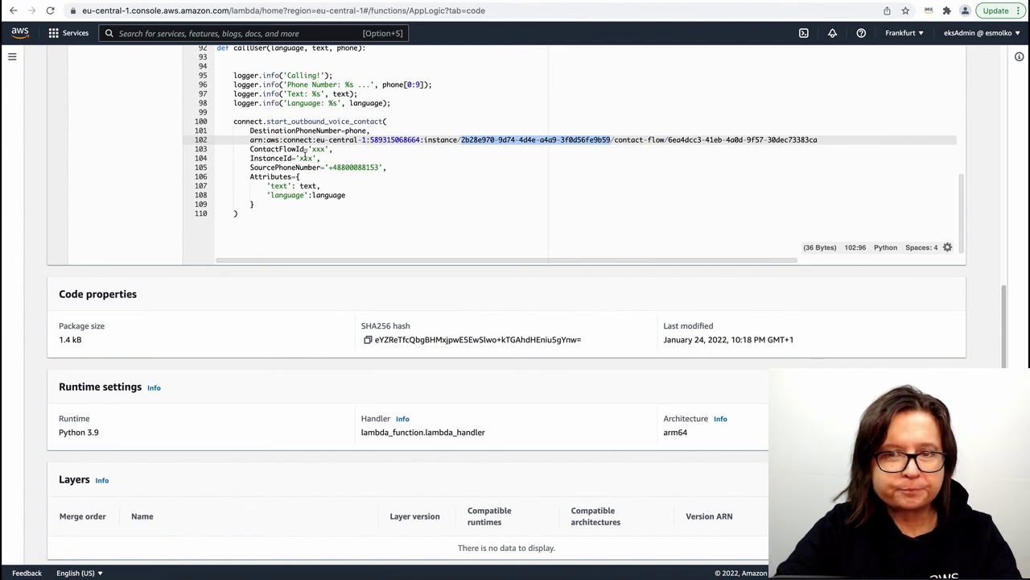
pyautogui.doubleClick(306, 157)
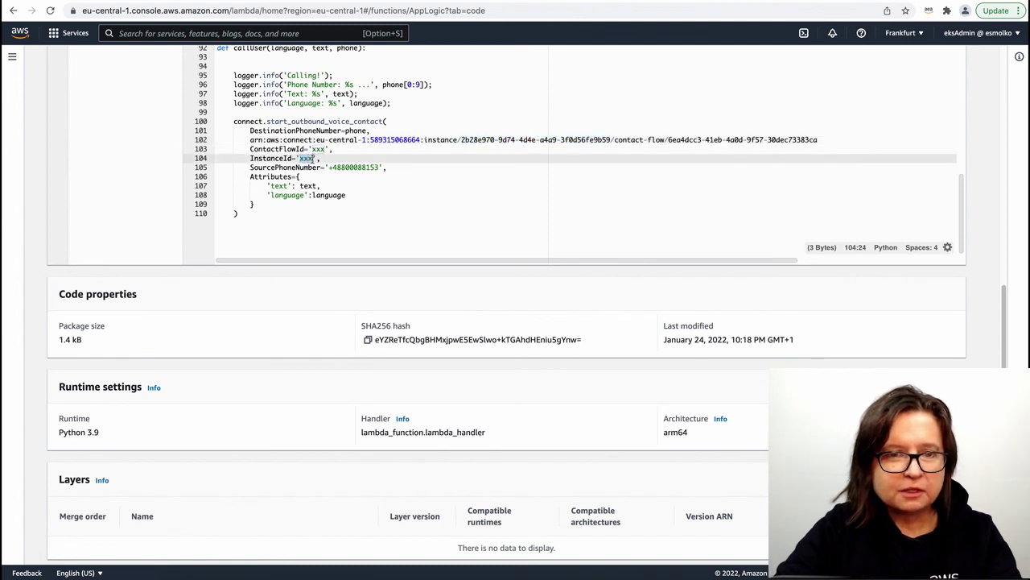
pyautogui.write('2b28e970-9d74-4d4e-a4a9-3f0d56fe9b59')
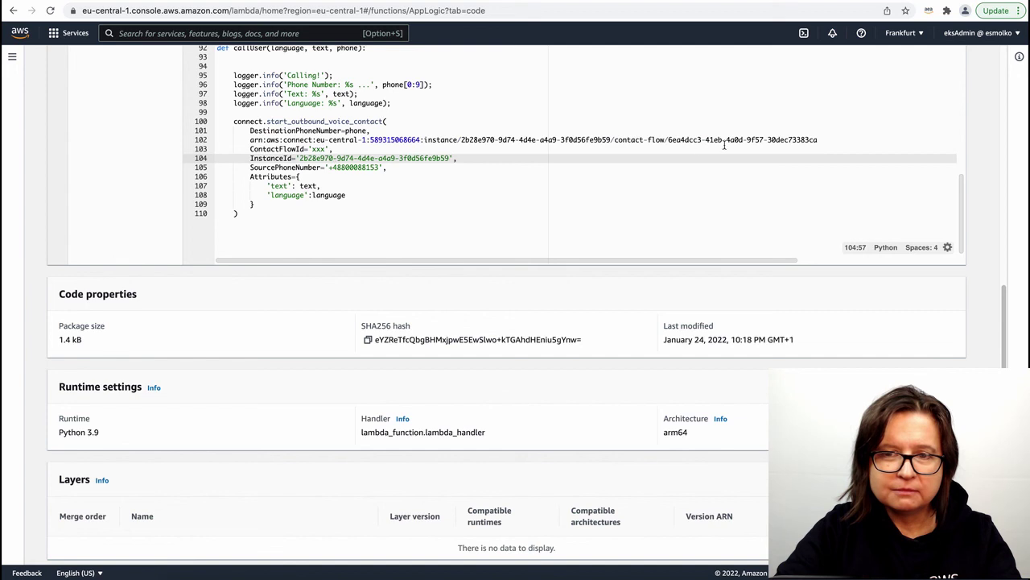
# - Copy the ARN's flow ID into ContactFlowId and delete the leftover ARN line
pyautogui.moveTo(669, 140); pyautogui.dragTo(818, 140)
pyautogui.press('super+c')
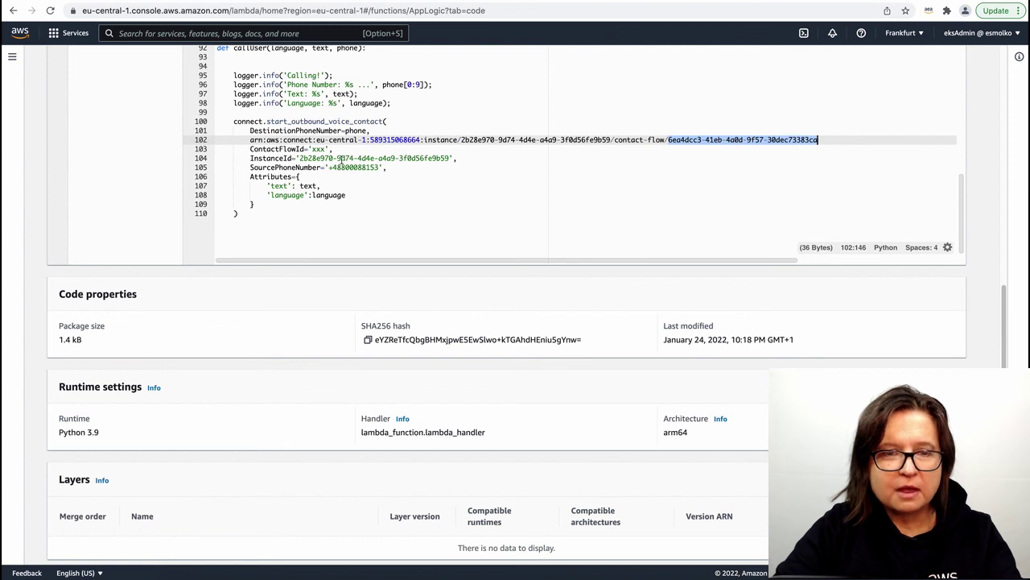
pyautogui.moveTo(313, 149); pyautogui.dragTo(323, 149)
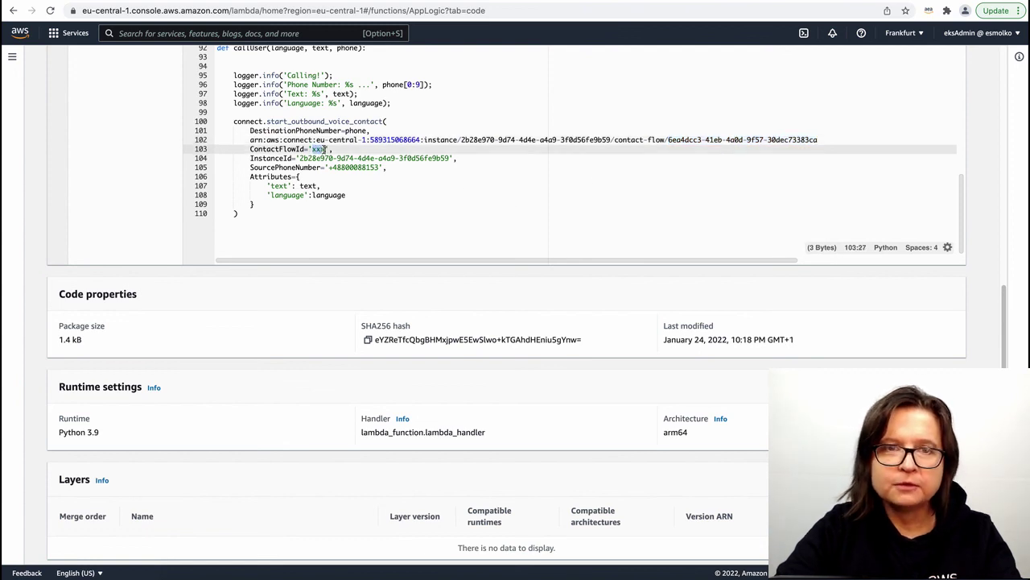
pyautogui.press('super+v')
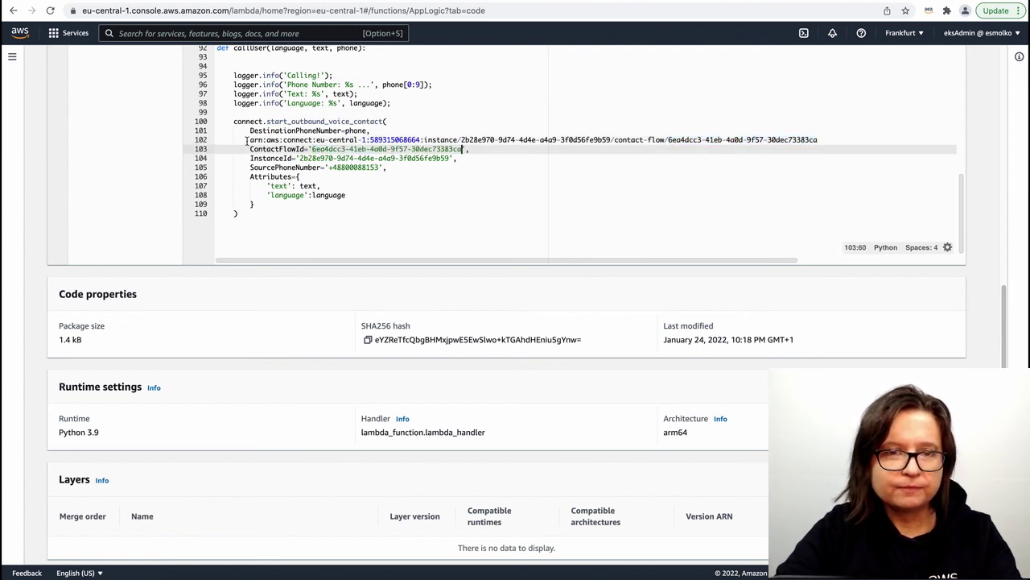
pyautogui.click(249, 140)
pyautogui.moveTo(250, 140); pyautogui.dragTo(252, 149)
pyautogui.press('BackSpace')
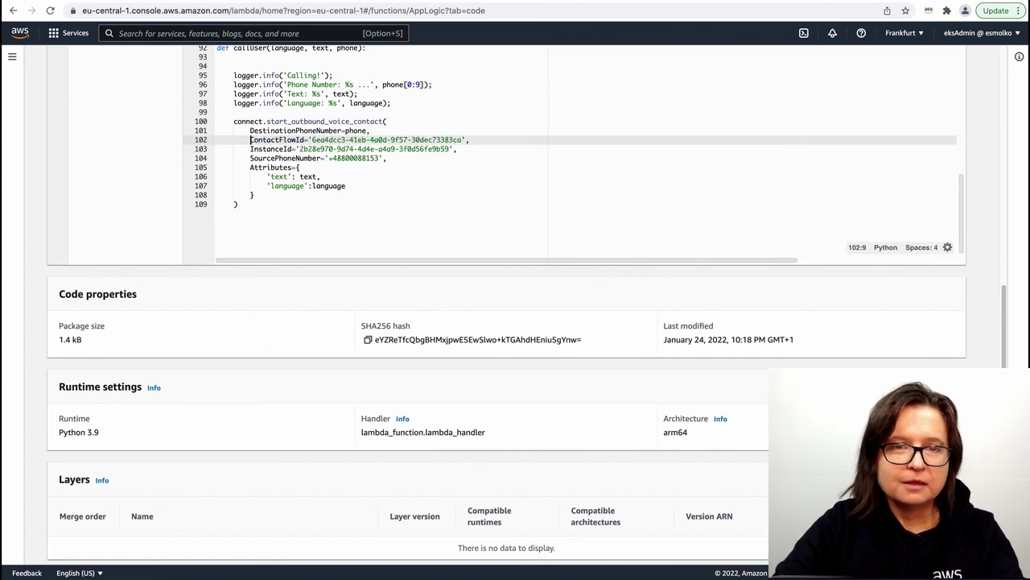
# - Deploy the updated AppLogic code
pyautogui.click(328, 165)
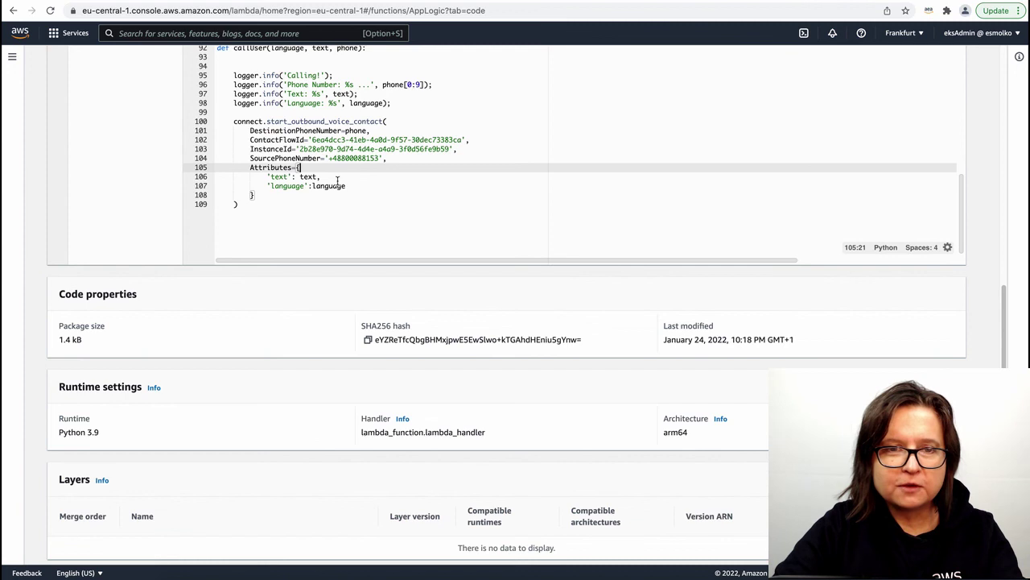
pyautogui.scroll(10, 391, 164)
pyautogui.scroll(15, 402, 158)
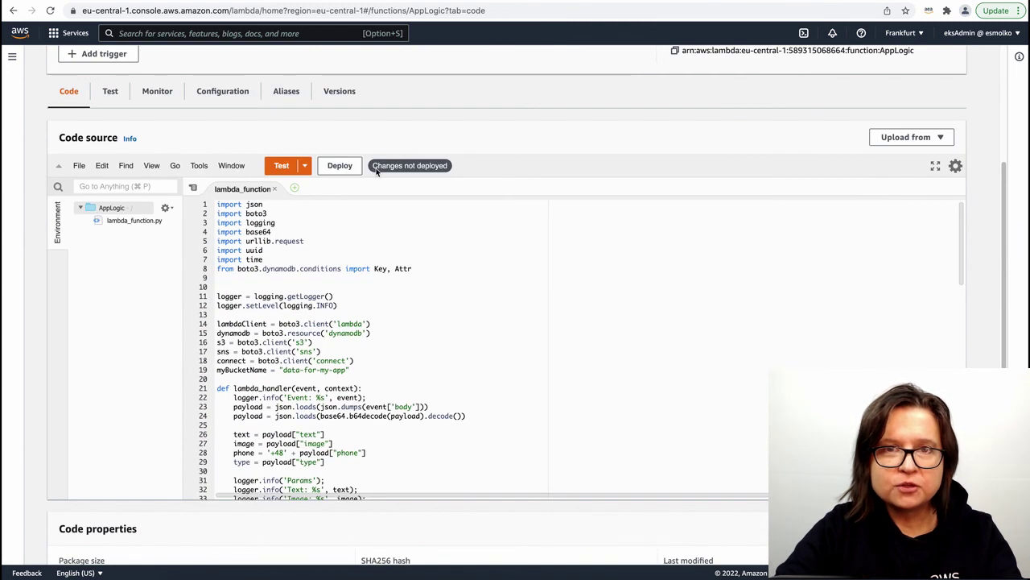
pyautogui.click(342, 166)
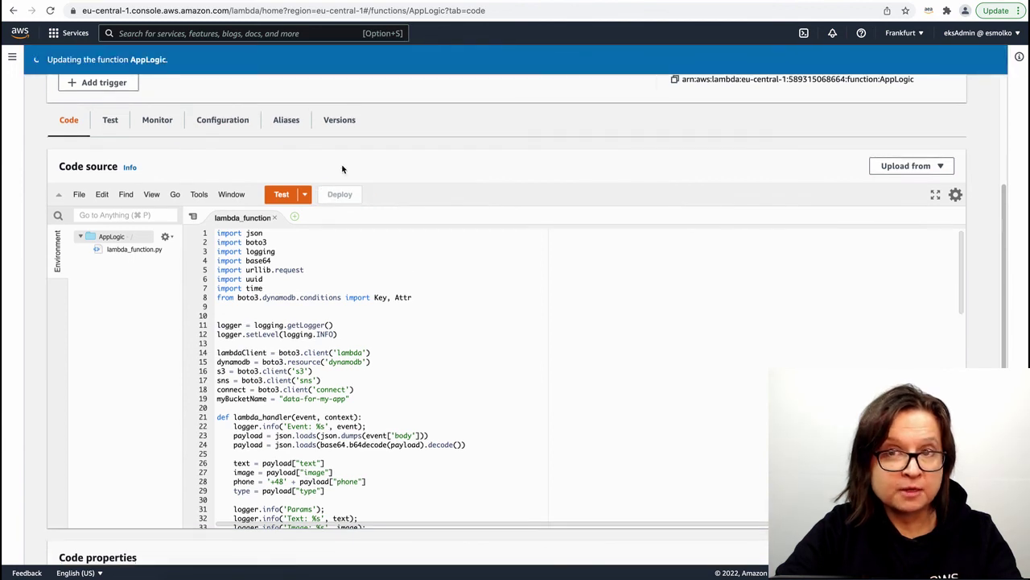